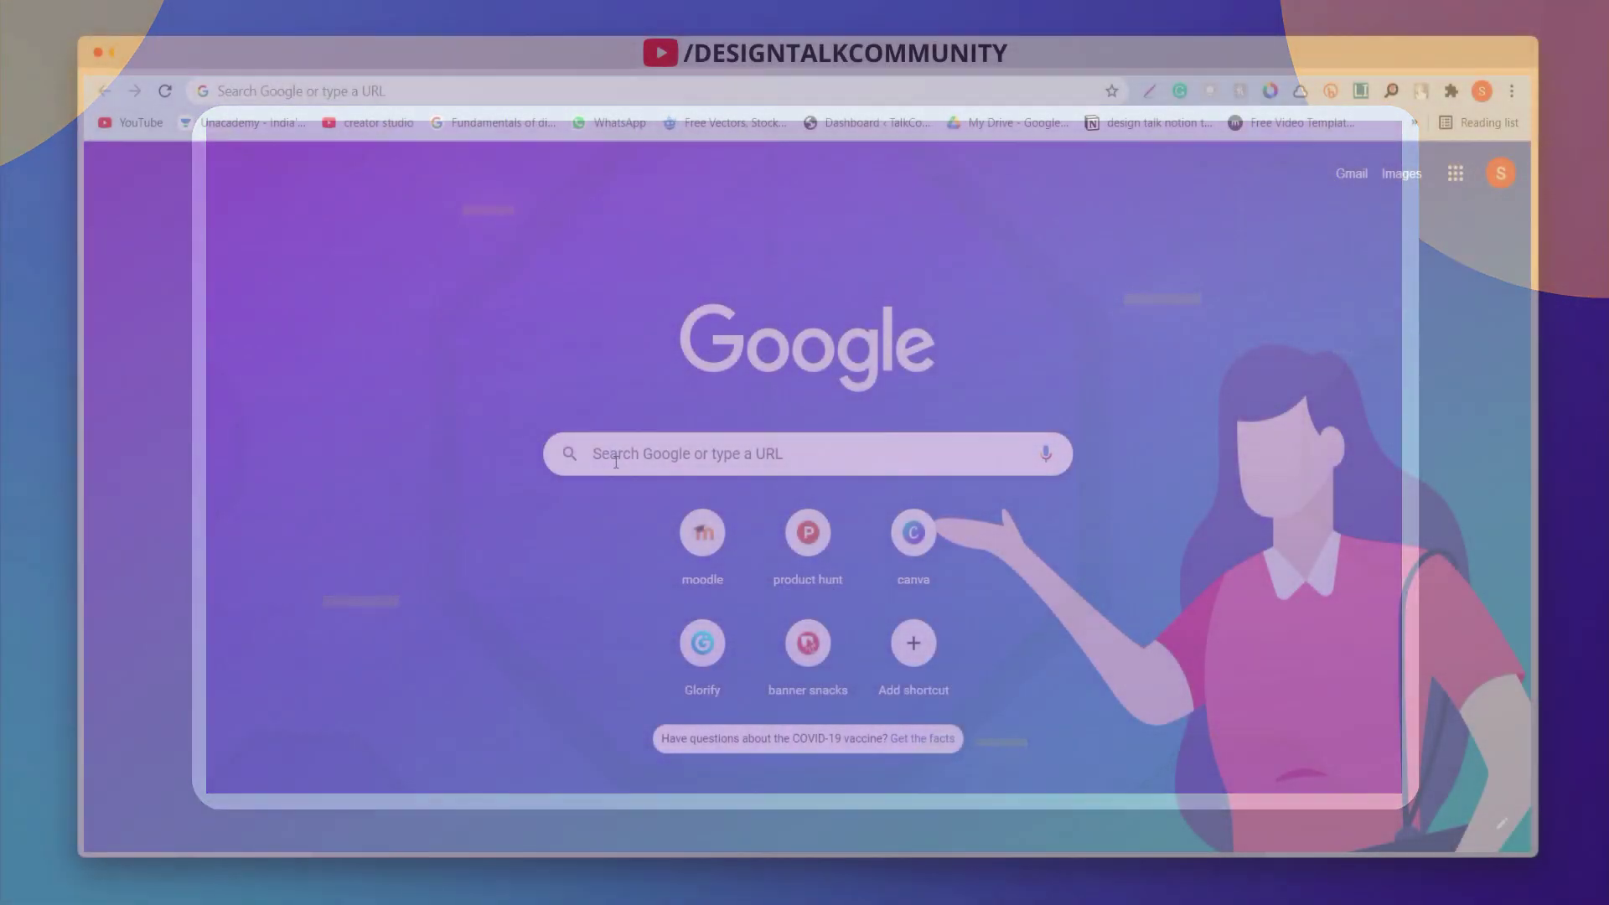
Step: Search Google for "animaker"
click(616, 461)
text(an)
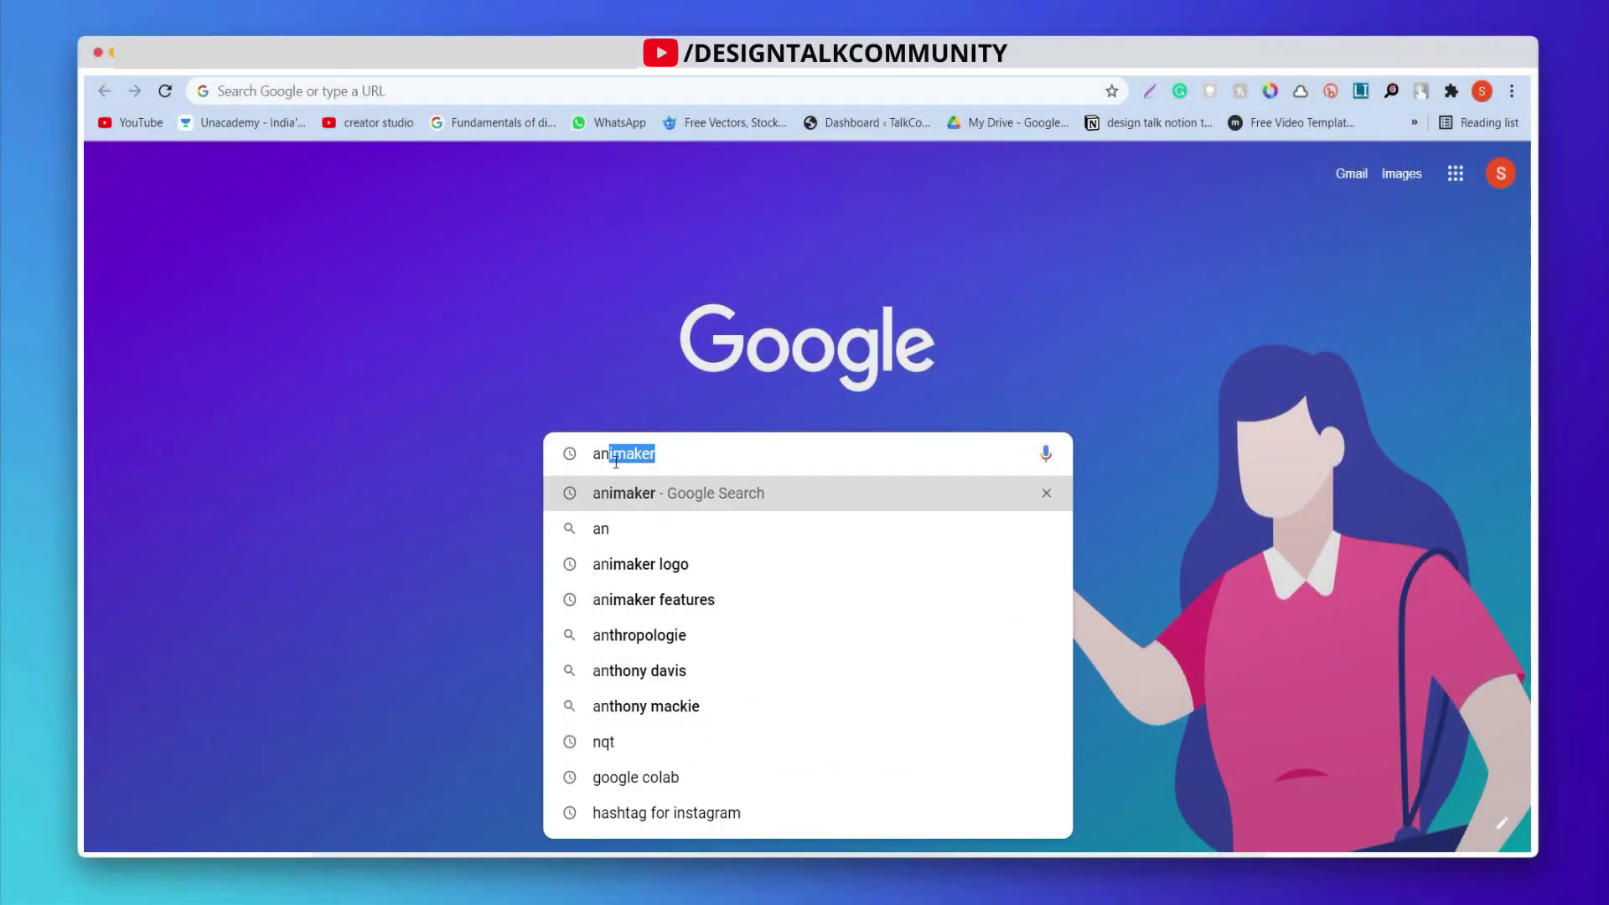
text(imak)
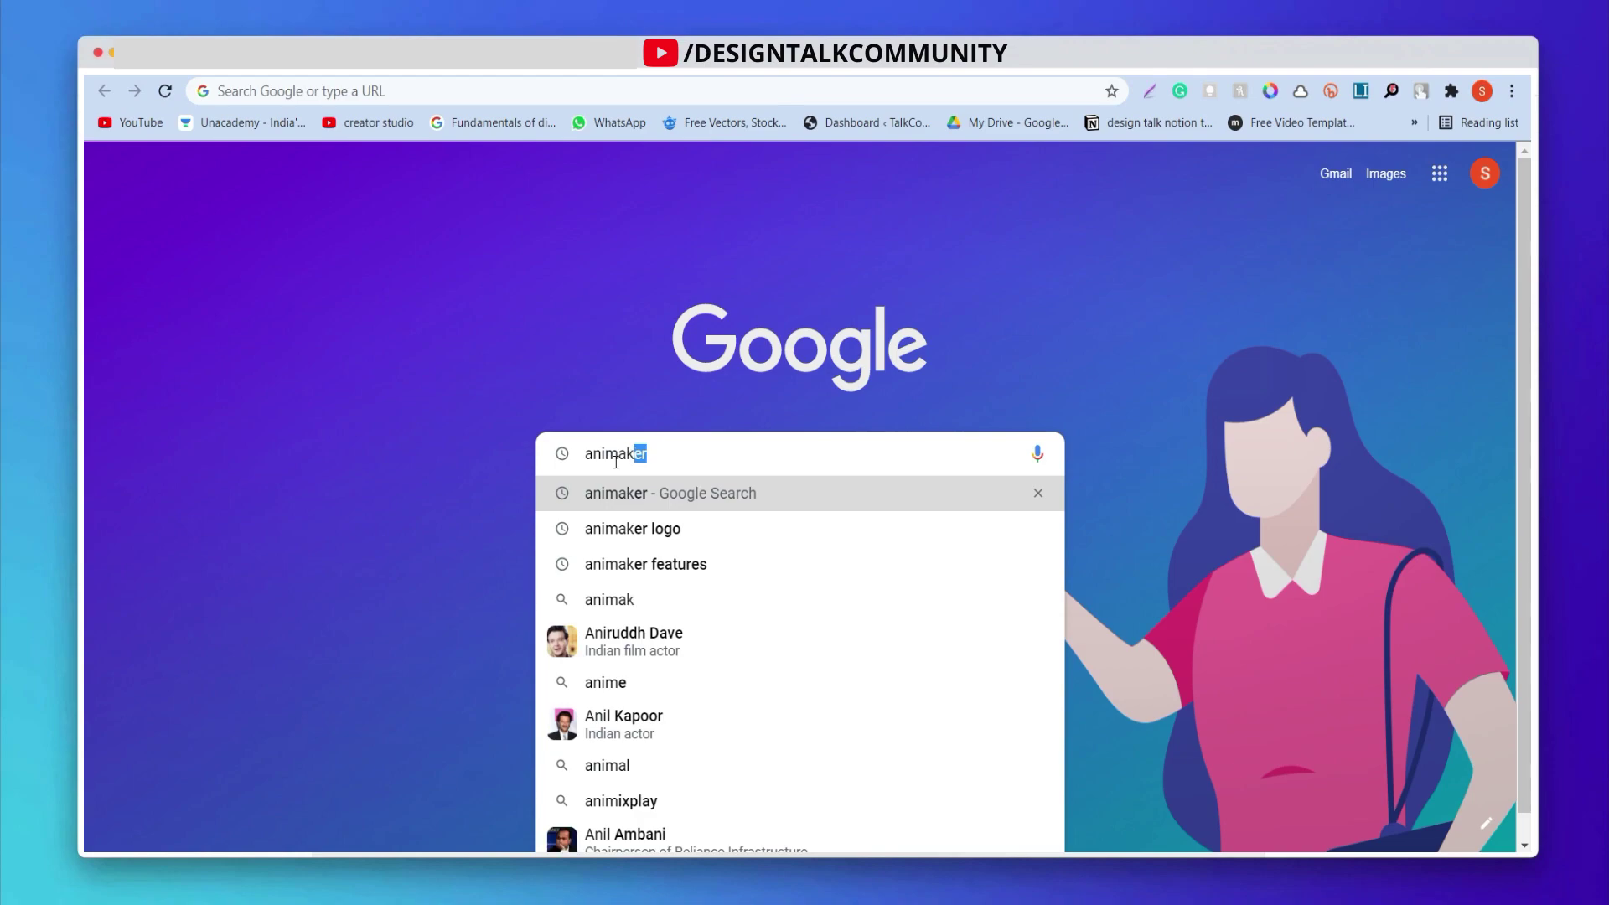
text(er)
key(Return)
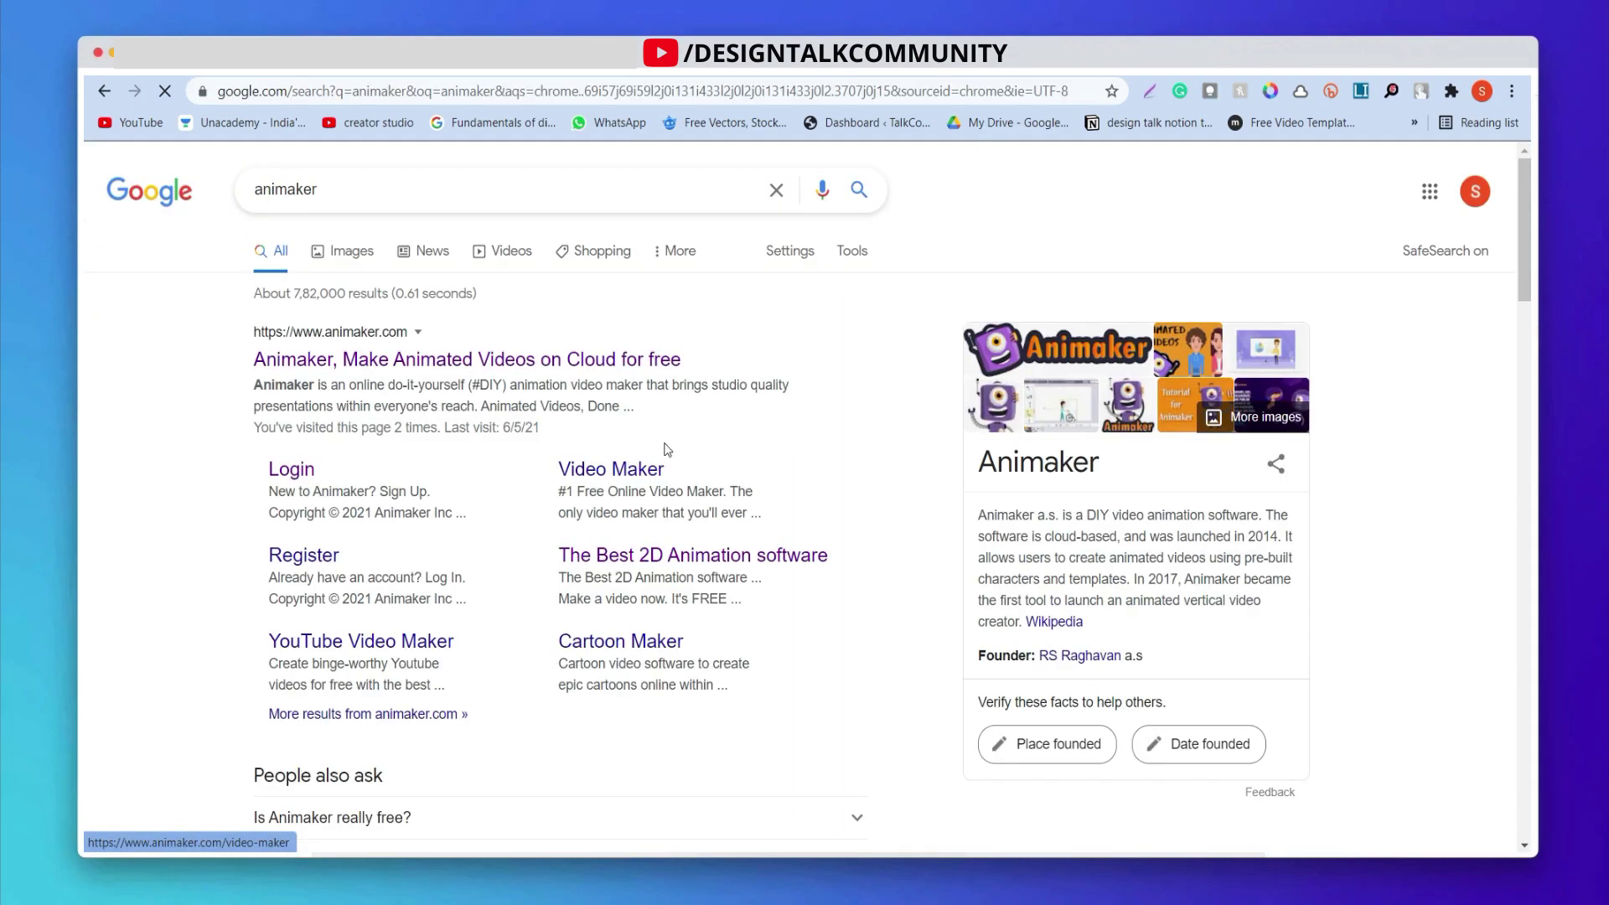
Step: Open the official Animaker website from the search result titled "Animaker, Make Animated Videos on Cloud for free"
drag(695, 358, 665, 360)
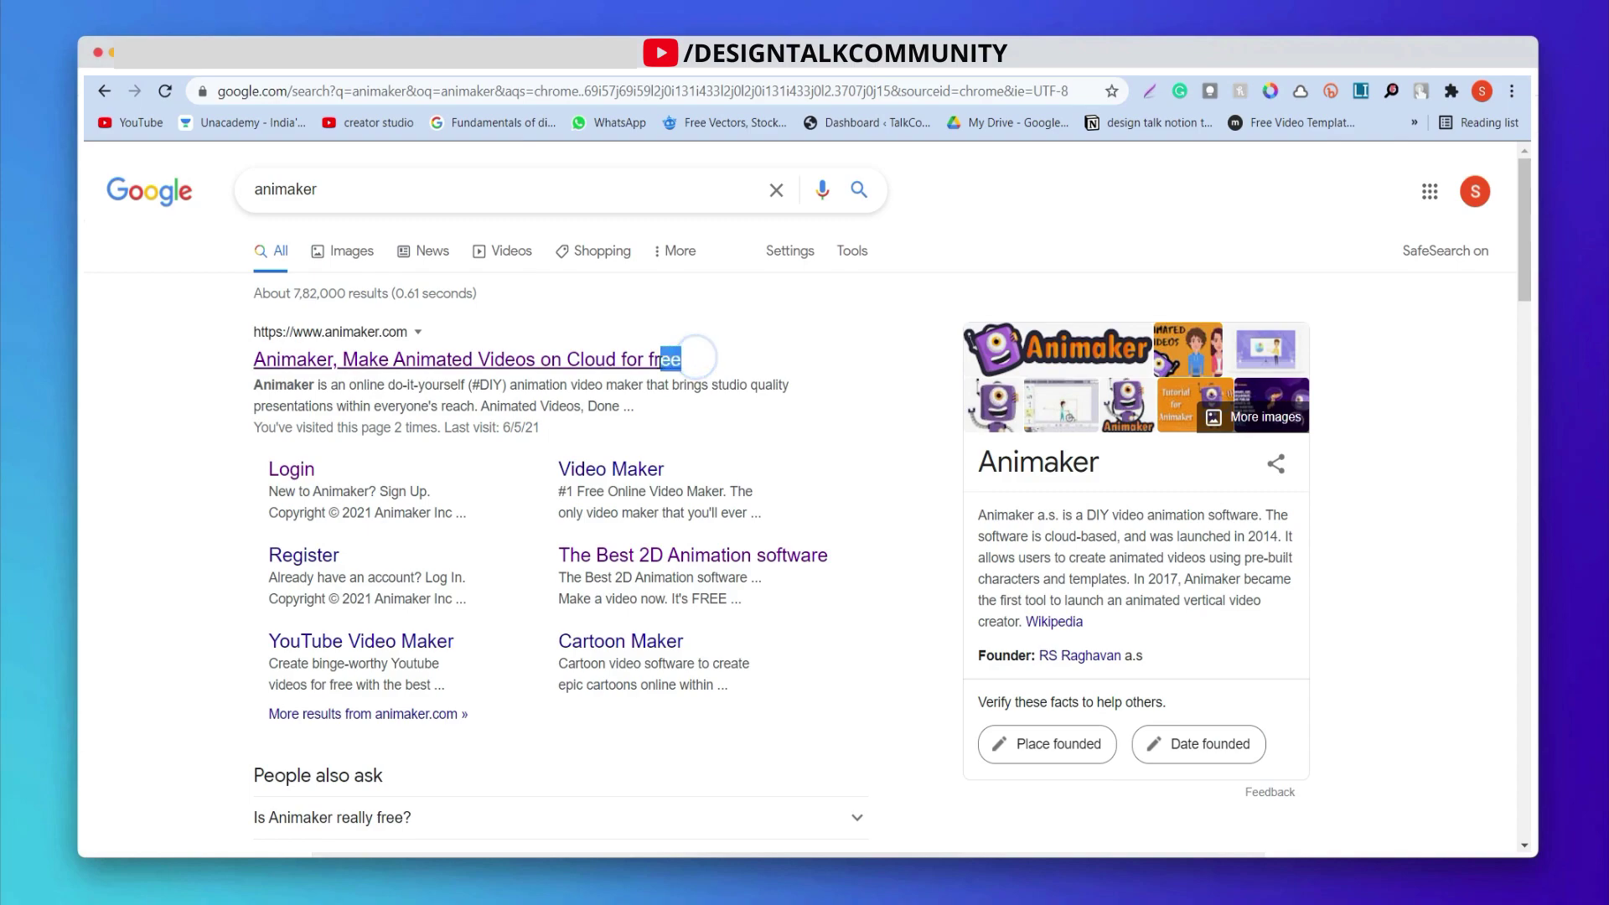
drag(344, 369, 251, 378)
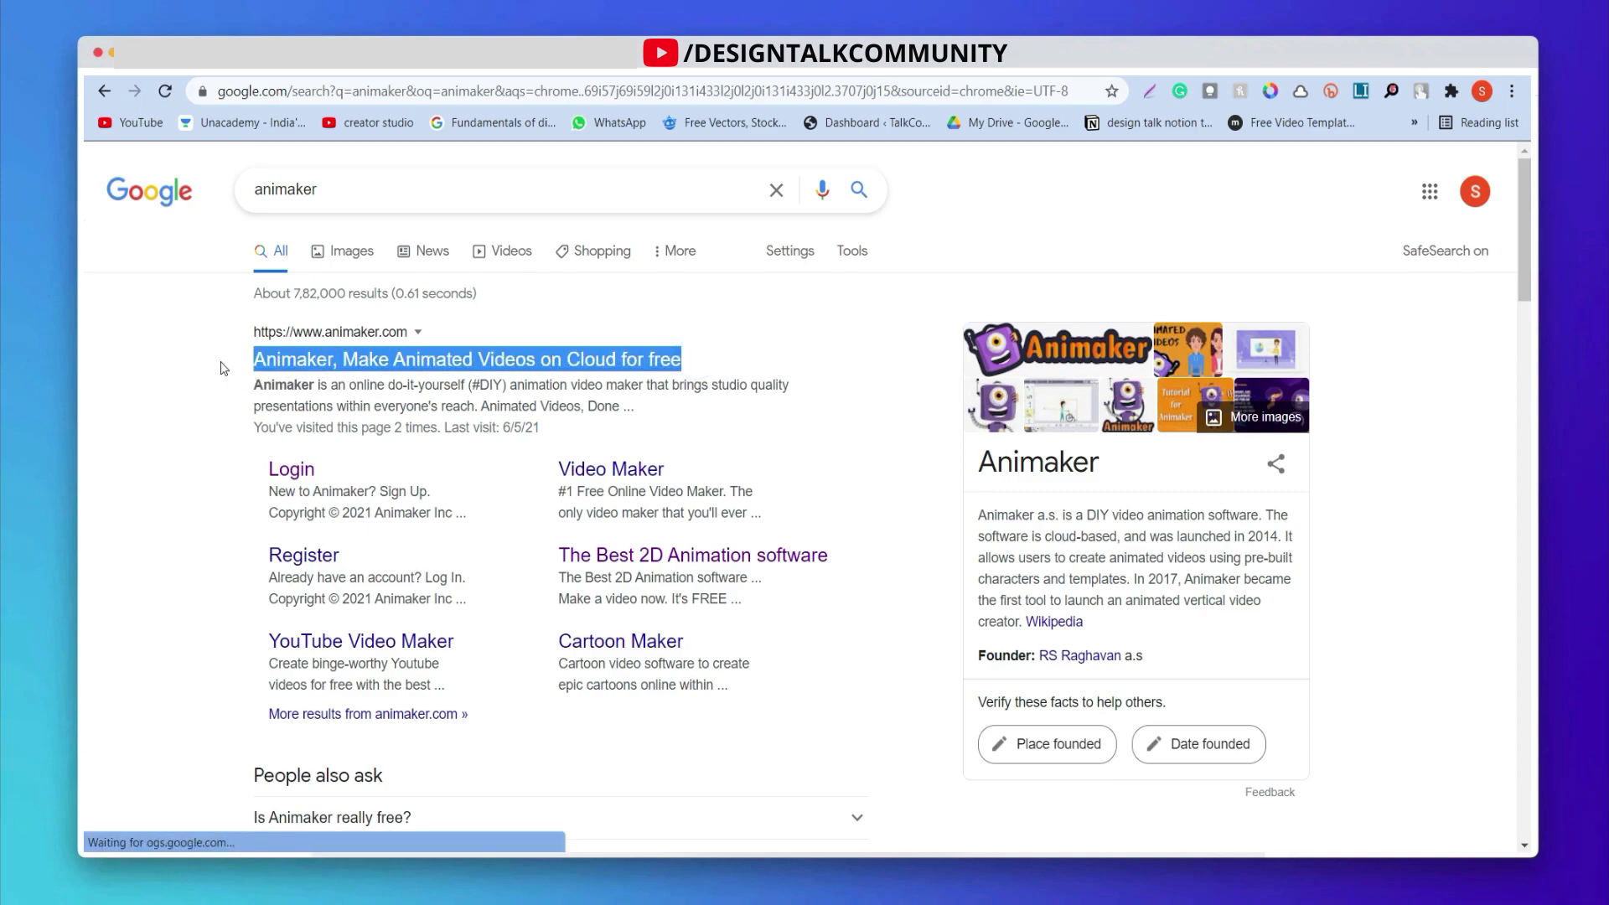
click(222, 366)
click(348, 367)
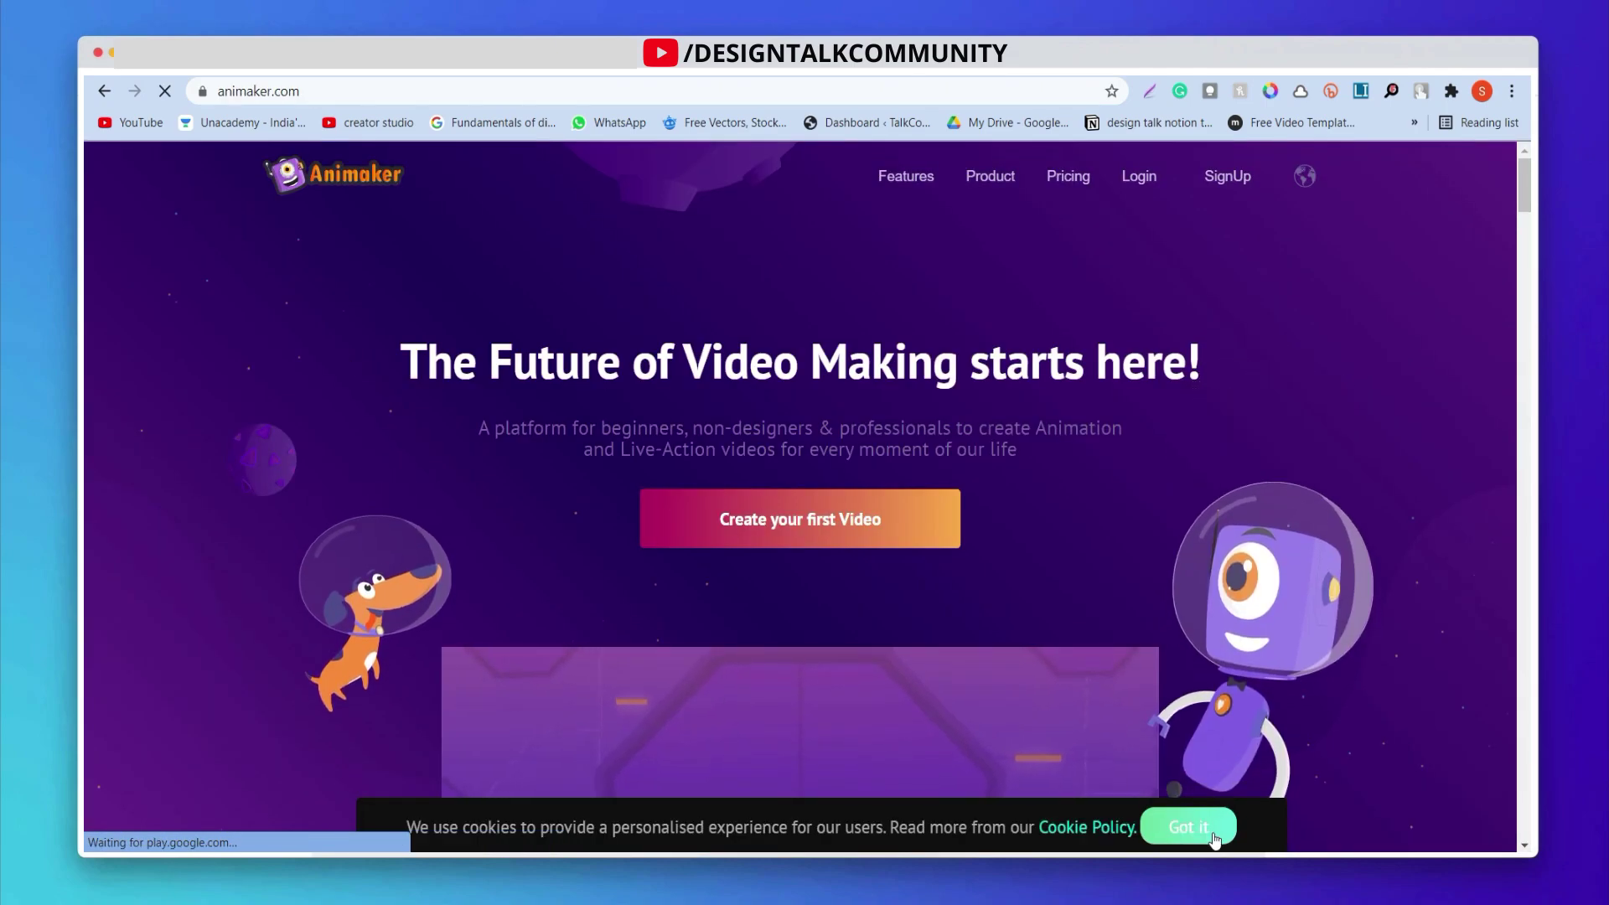
Step: Look through the Animaker homepage past the trusted brands section and return to its beginning
scroll(1122, 632, down, 8)
scroll(698, 610, down, 4)
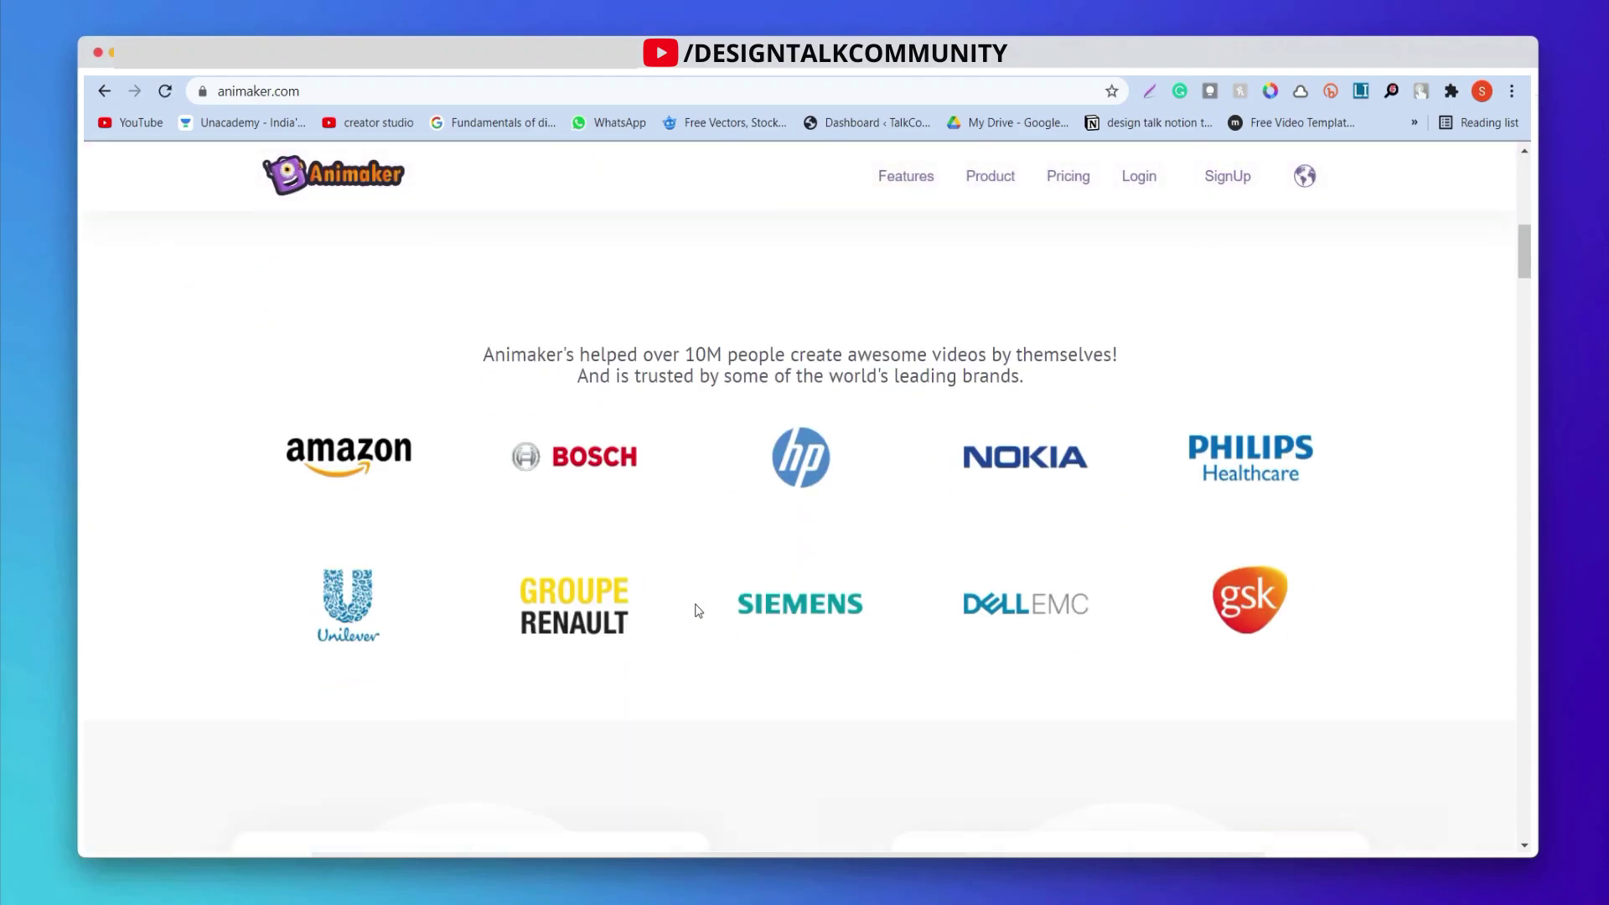
scroll(711, 739, down, 12)
scroll(712, 739, up, 8)
scroll(711, 734, up, 8)
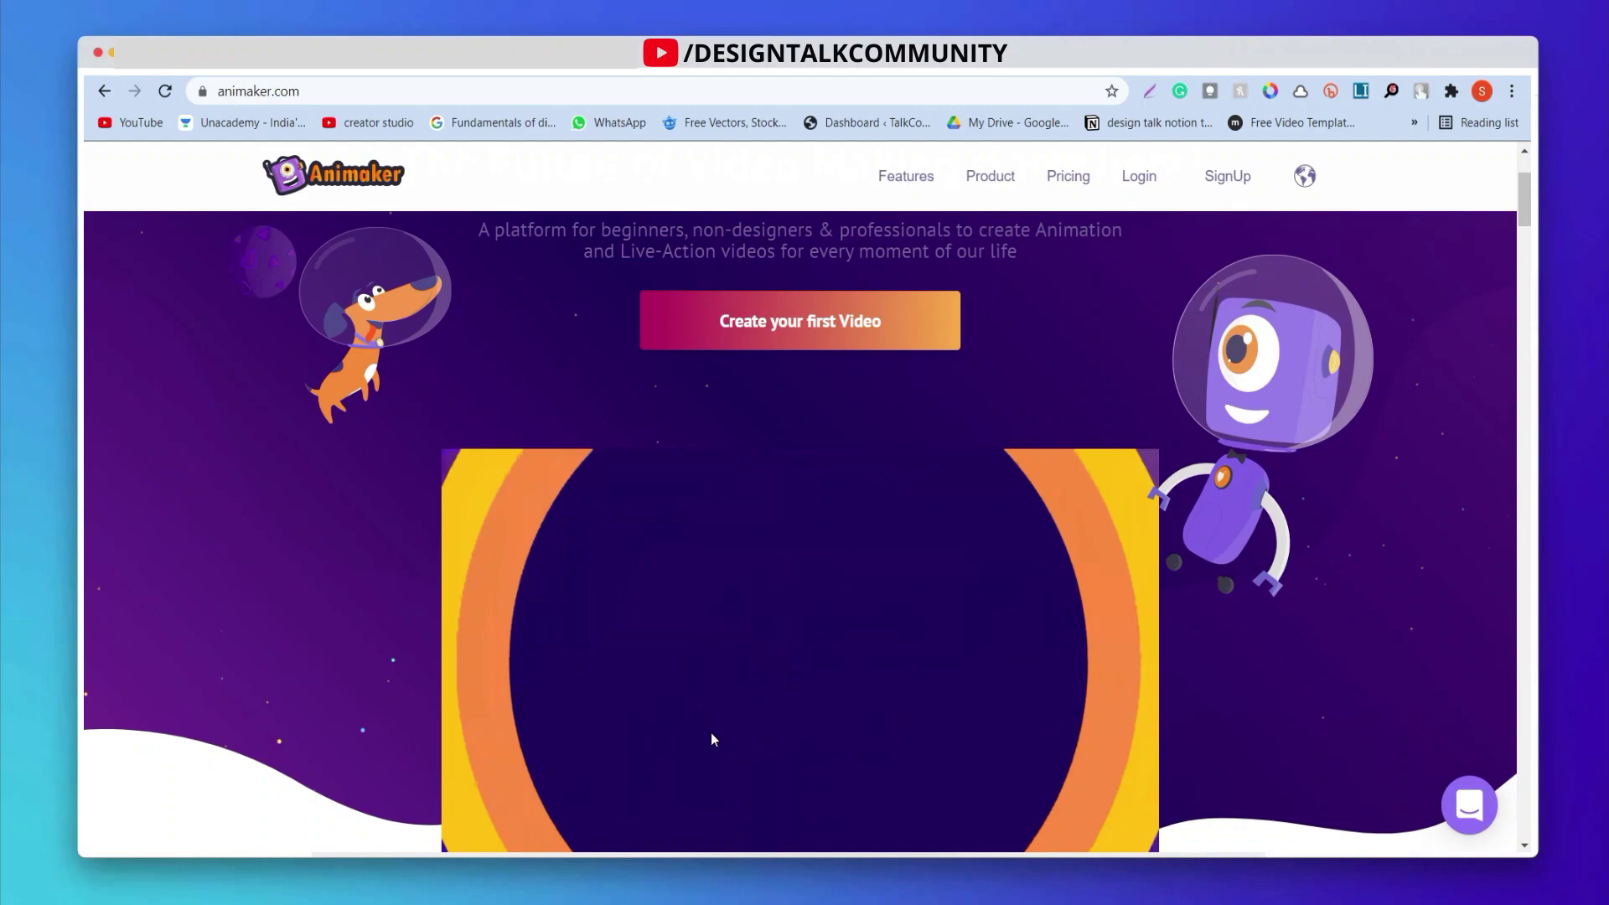
scroll(711, 737, up, 2)
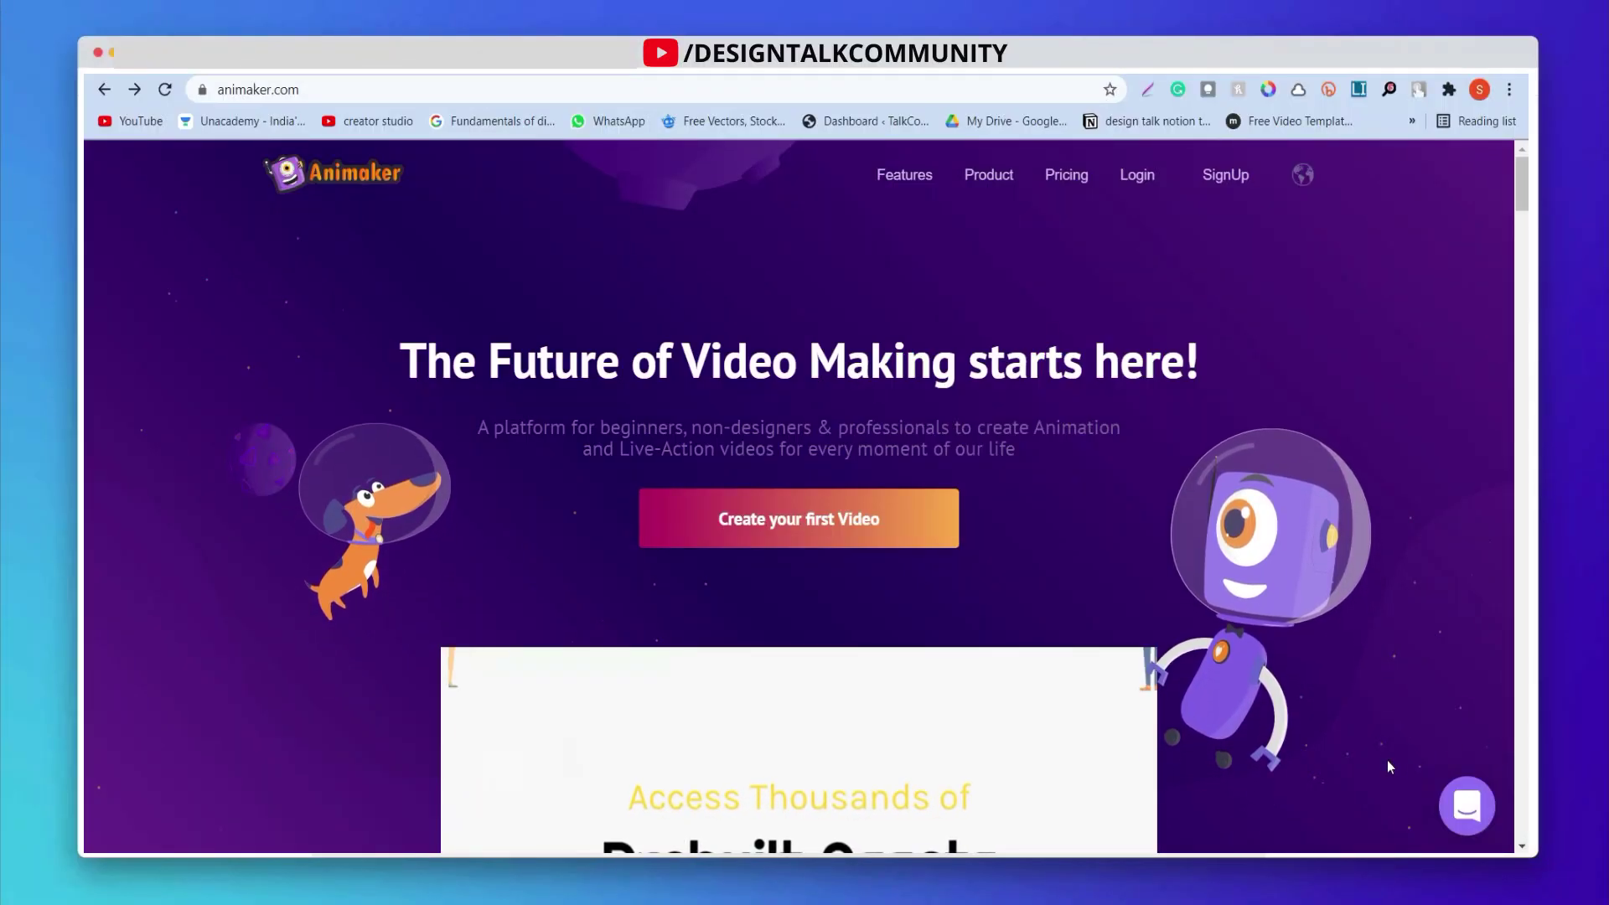
Step: Go to Animaker's sign-up page, switch to logging in and sign in with an existing Google account
click(1122, 237)
click(1224, 180)
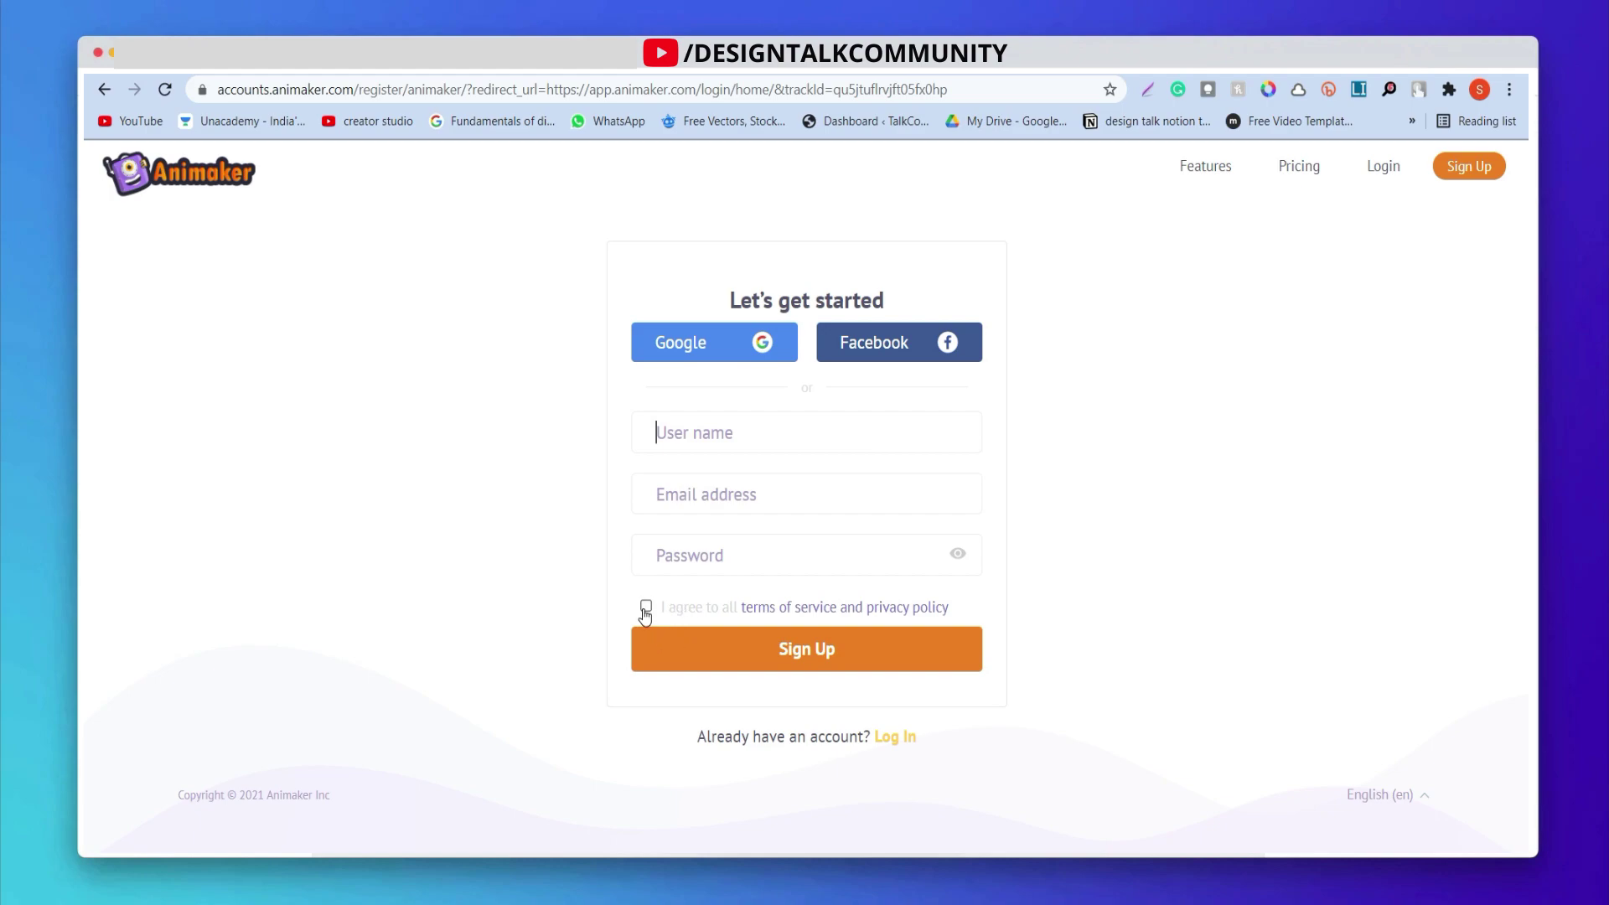
click(901, 738)
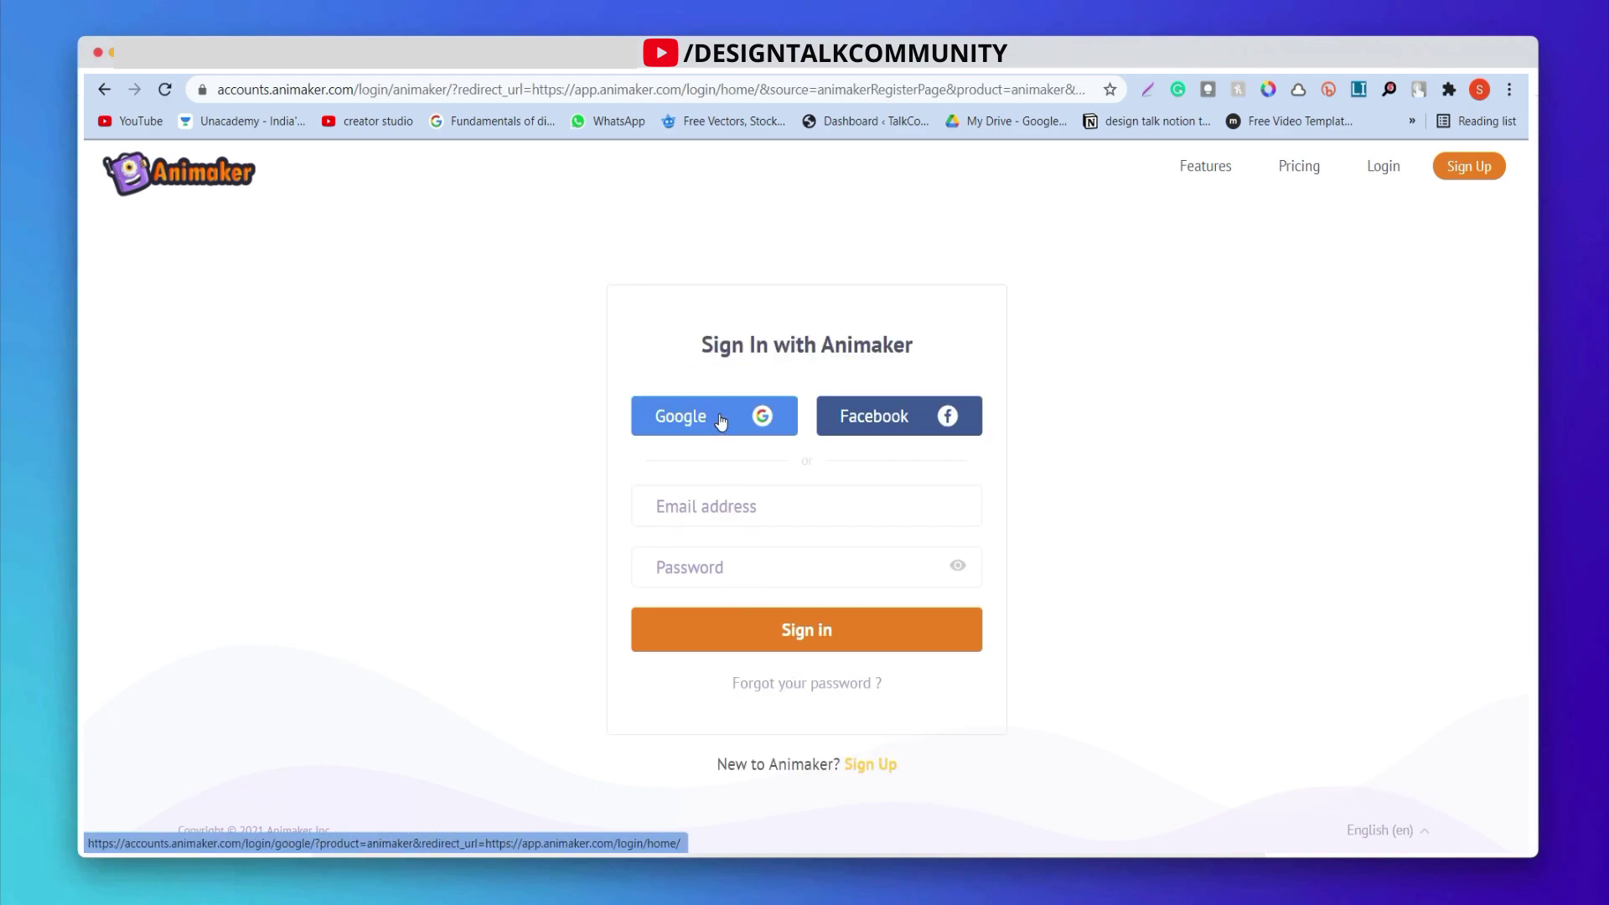
click(719, 417)
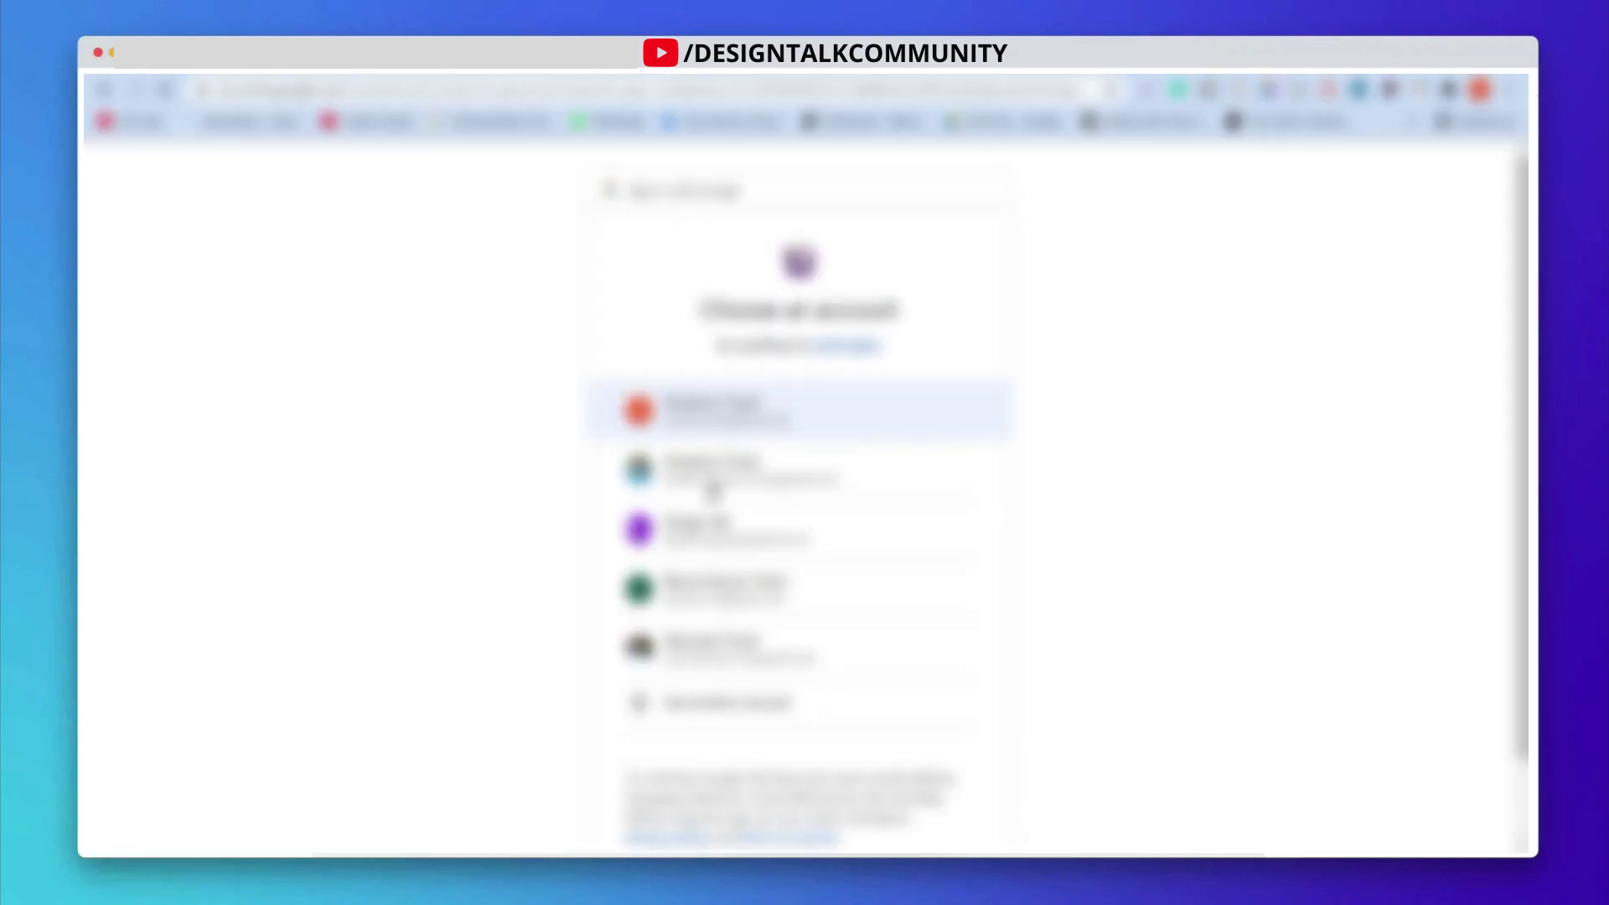
click(704, 536)
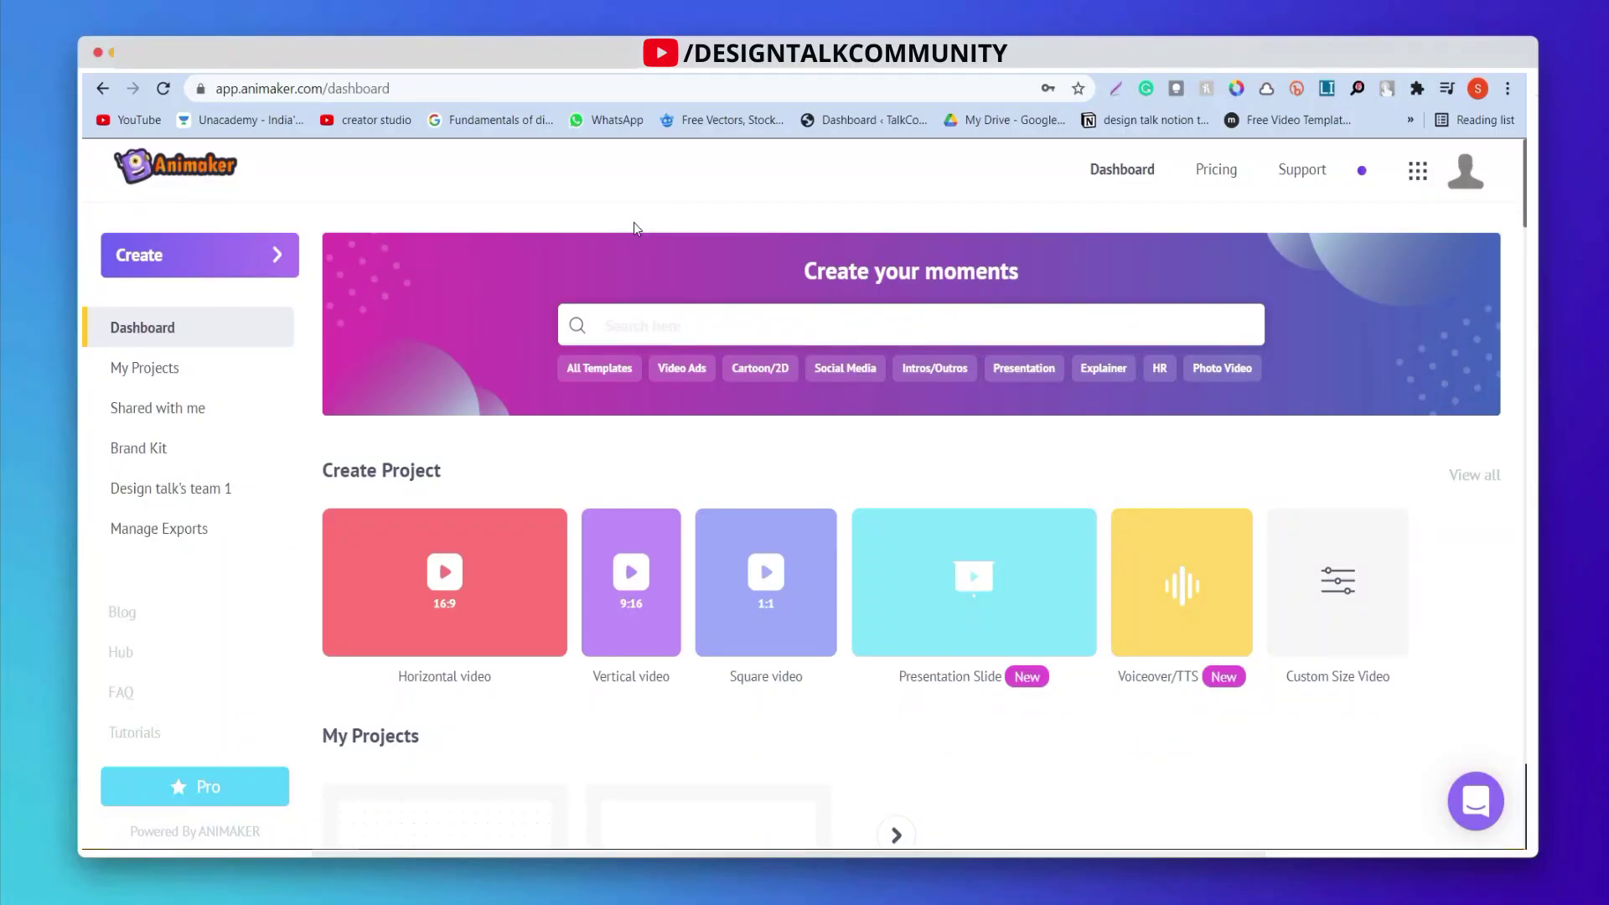
Step: Examine the dashboard's project types and template categories, from Create Project through Cartoon Video, Video Ads and Social Media to Listicles
scroll(633, 223, down, 2)
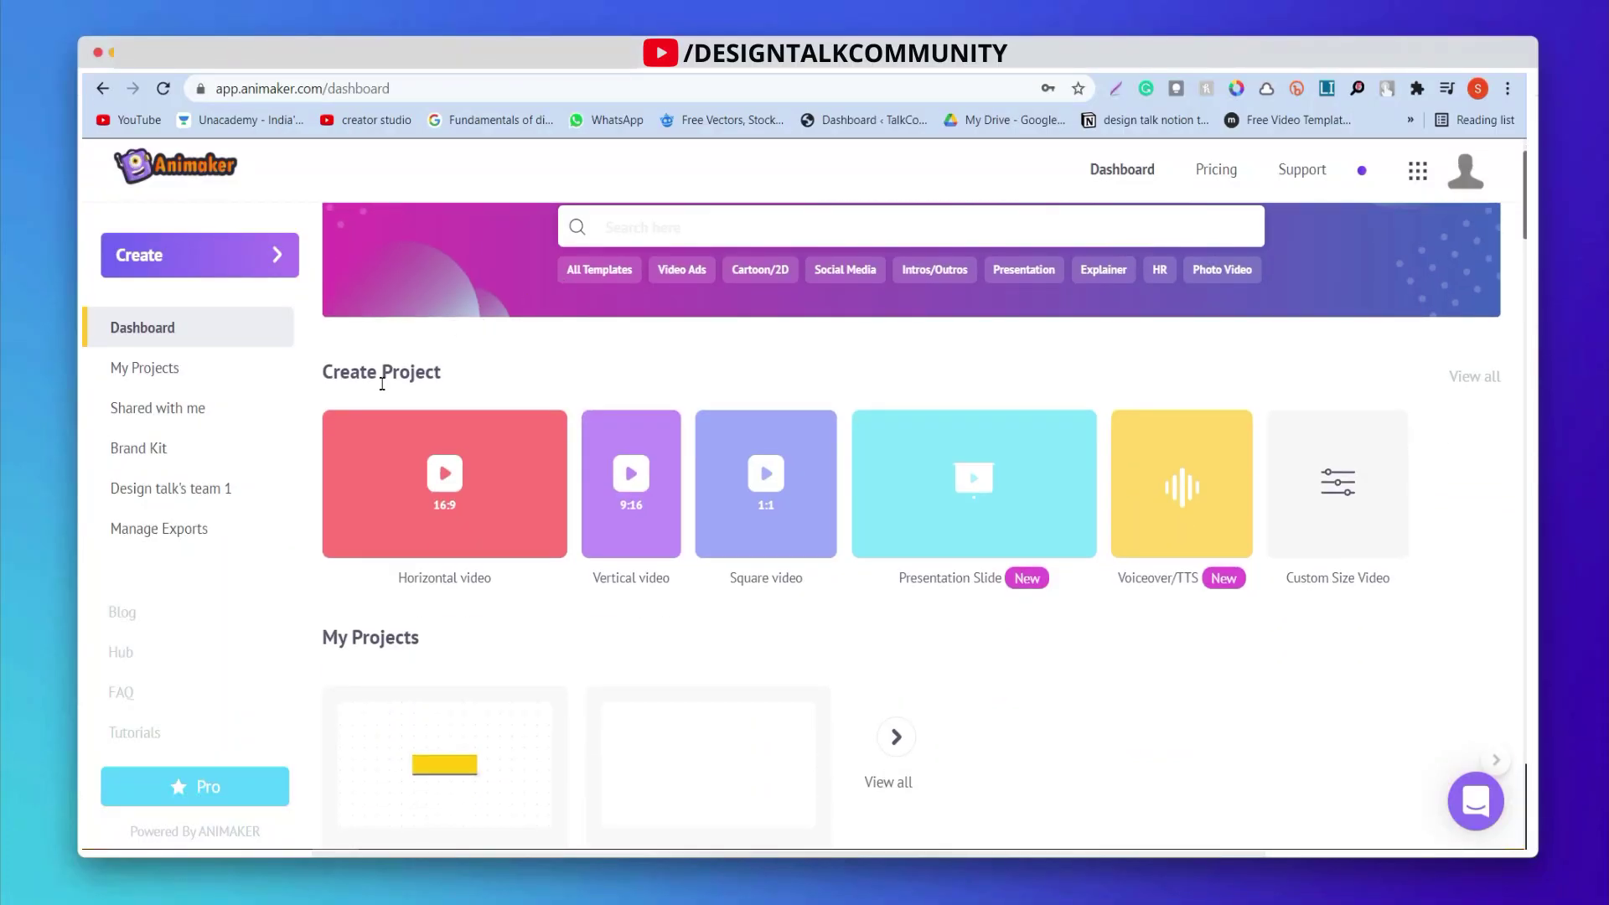
scroll(570, 477, down, 1)
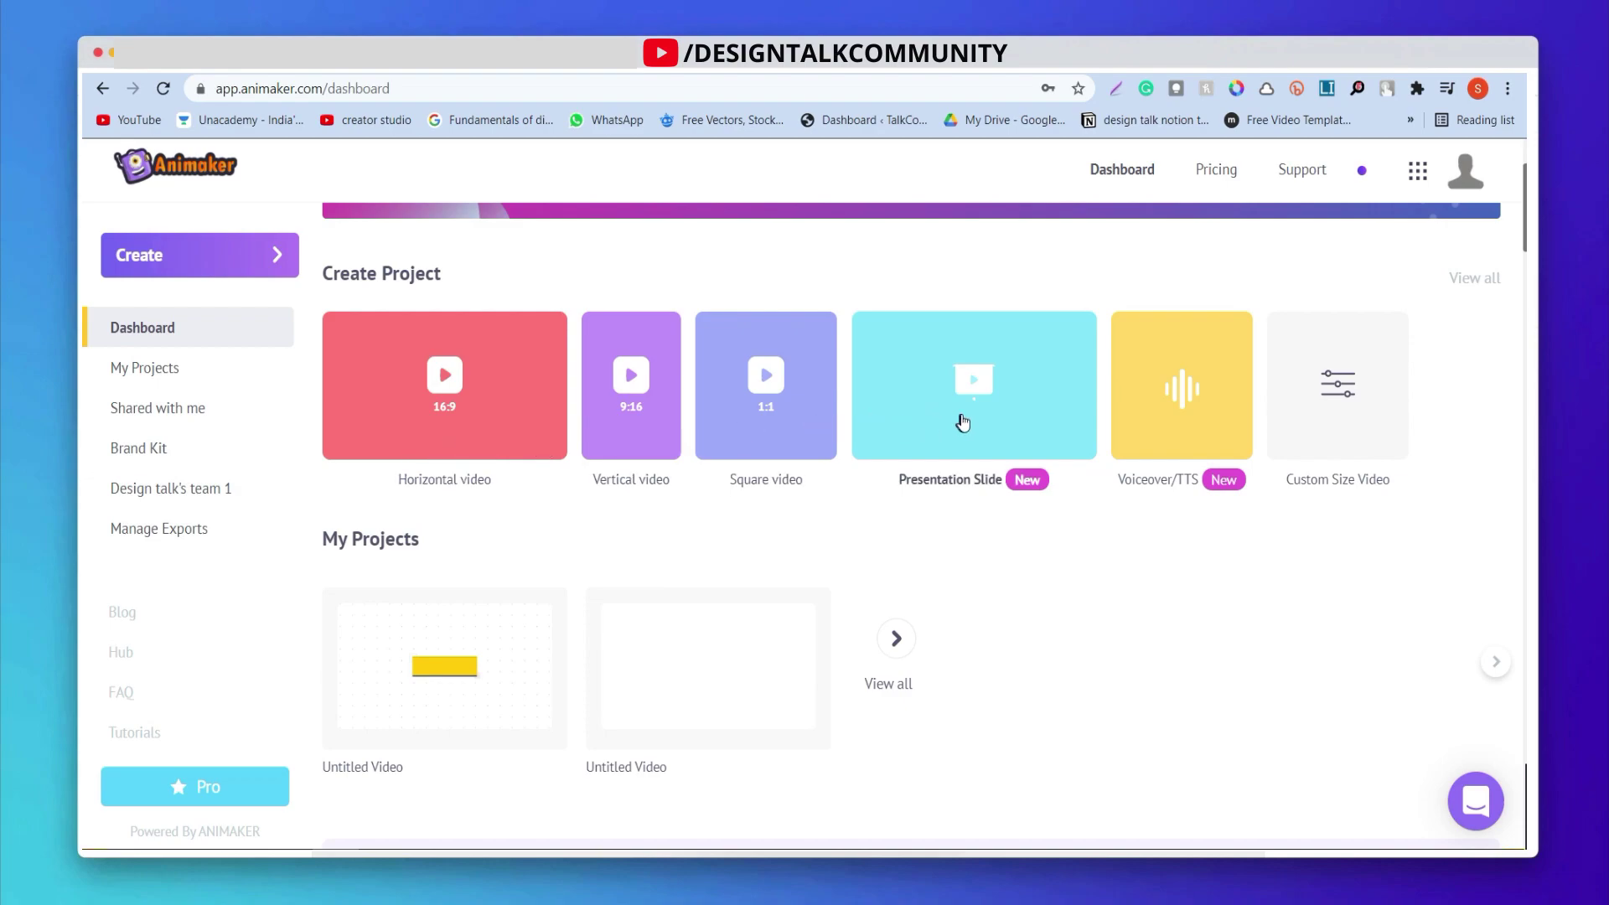
scroll(976, 422, down, 1)
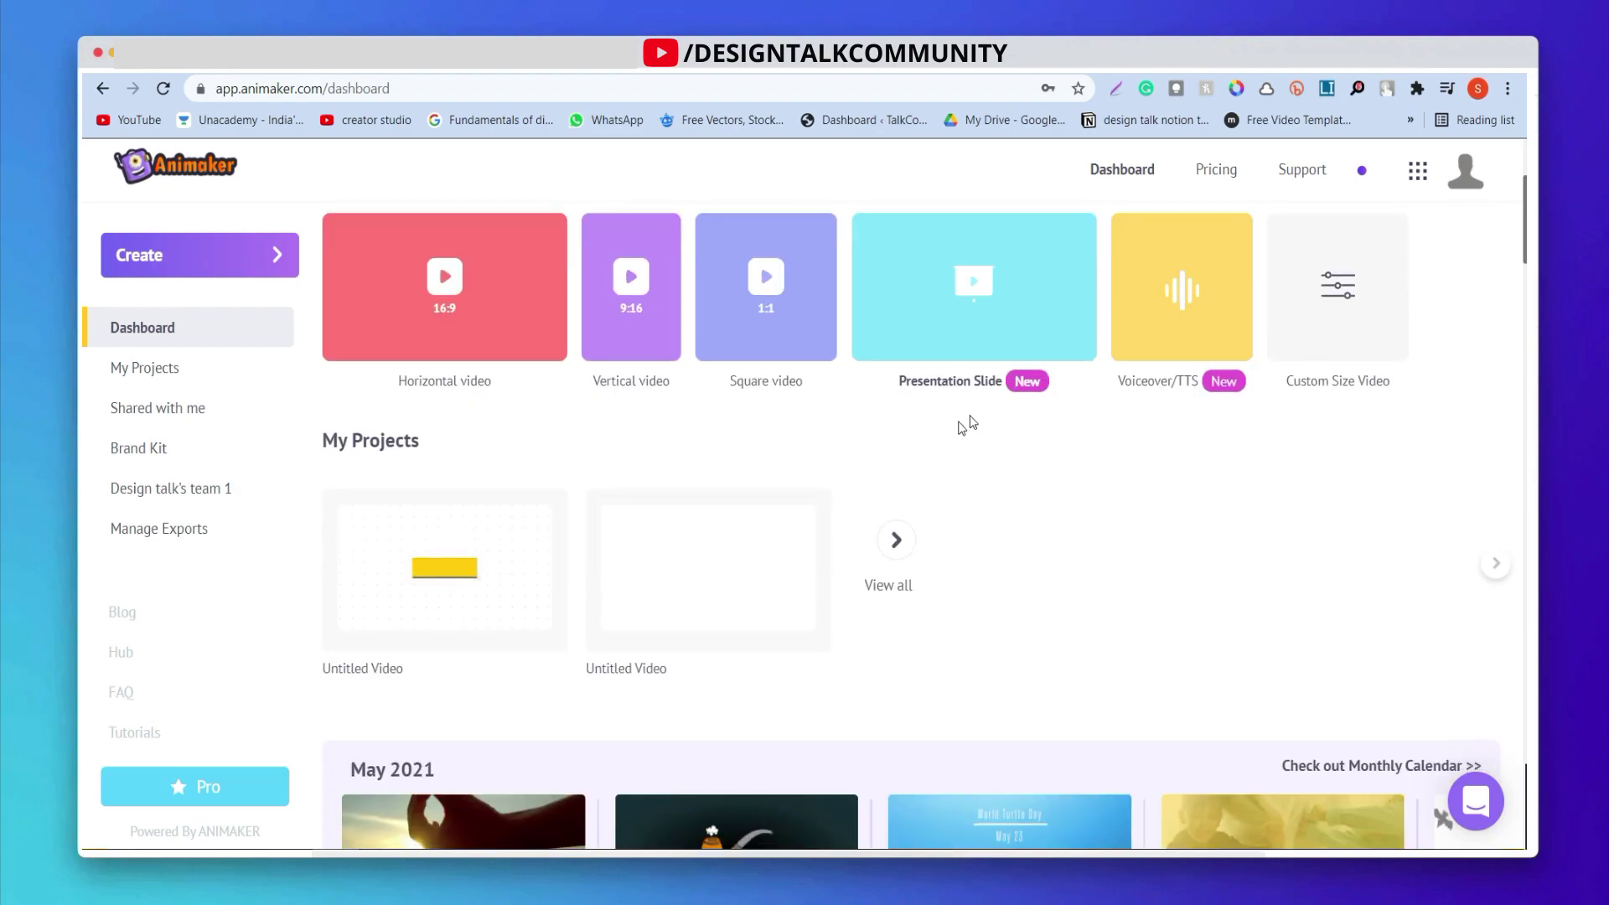
scroll(943, 437, down, 3)
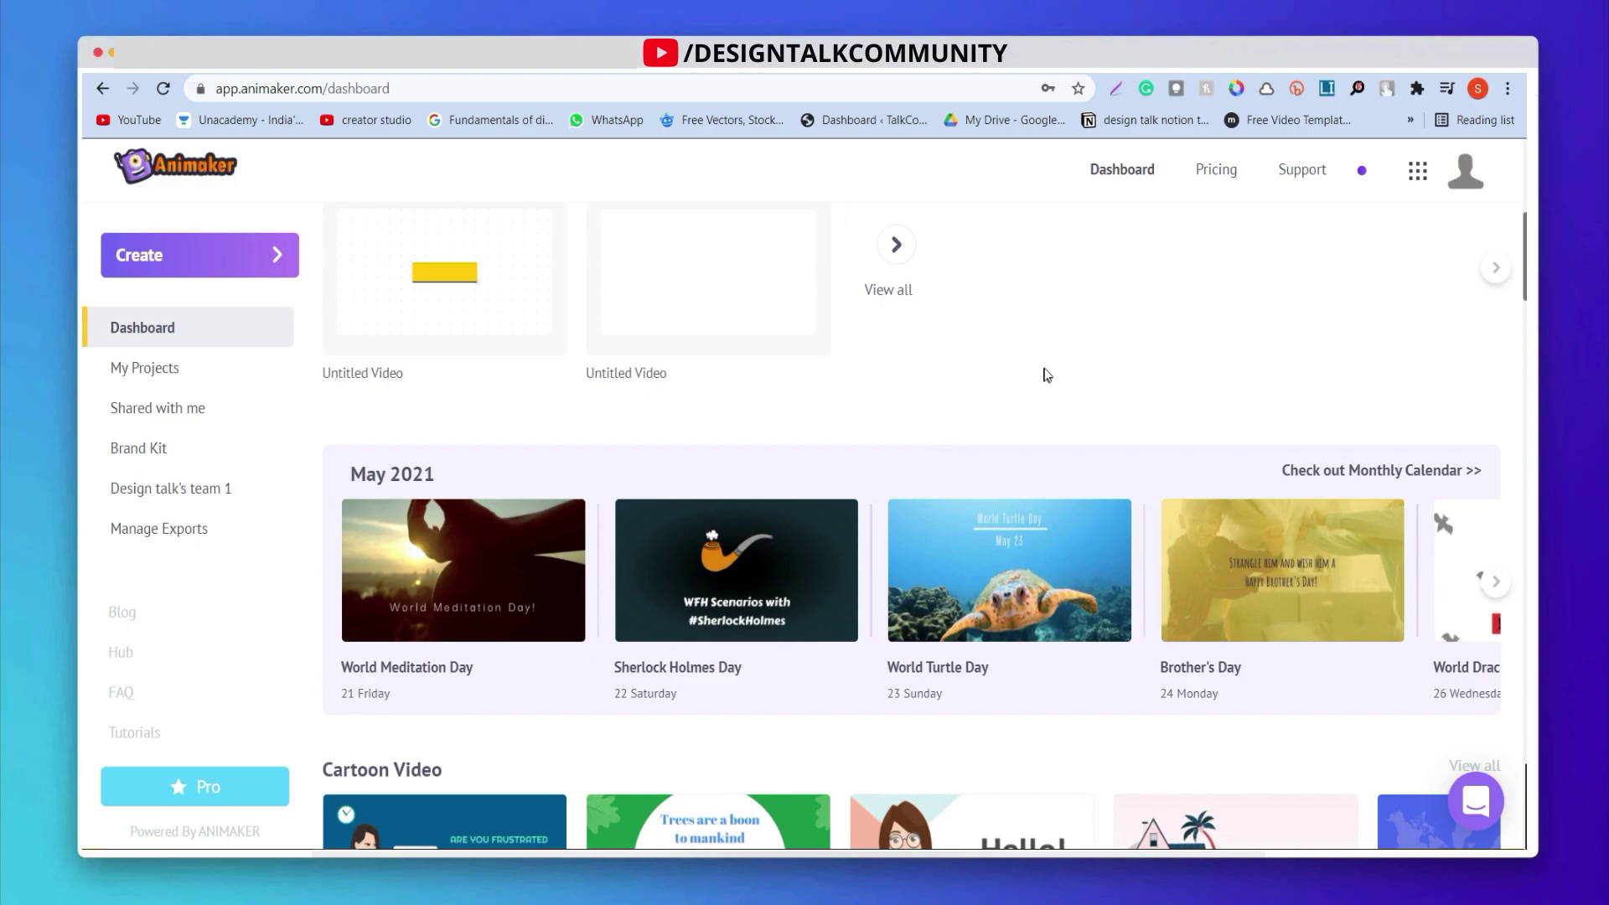
scroll(1047, 369, down, 2)
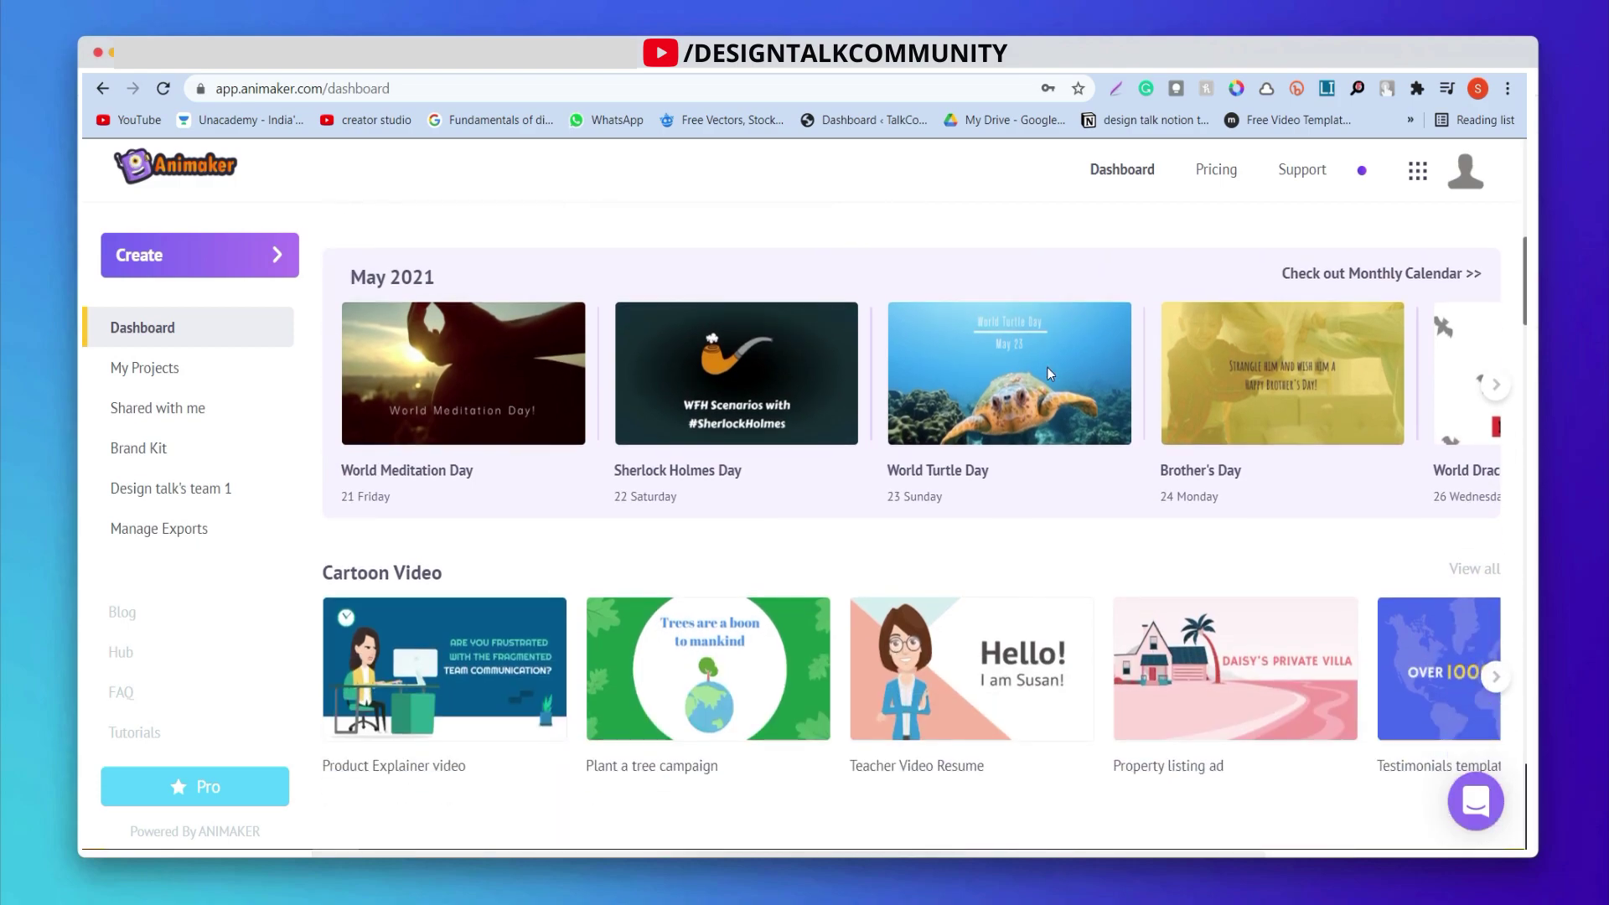
scroll(904, 460, down, 1)
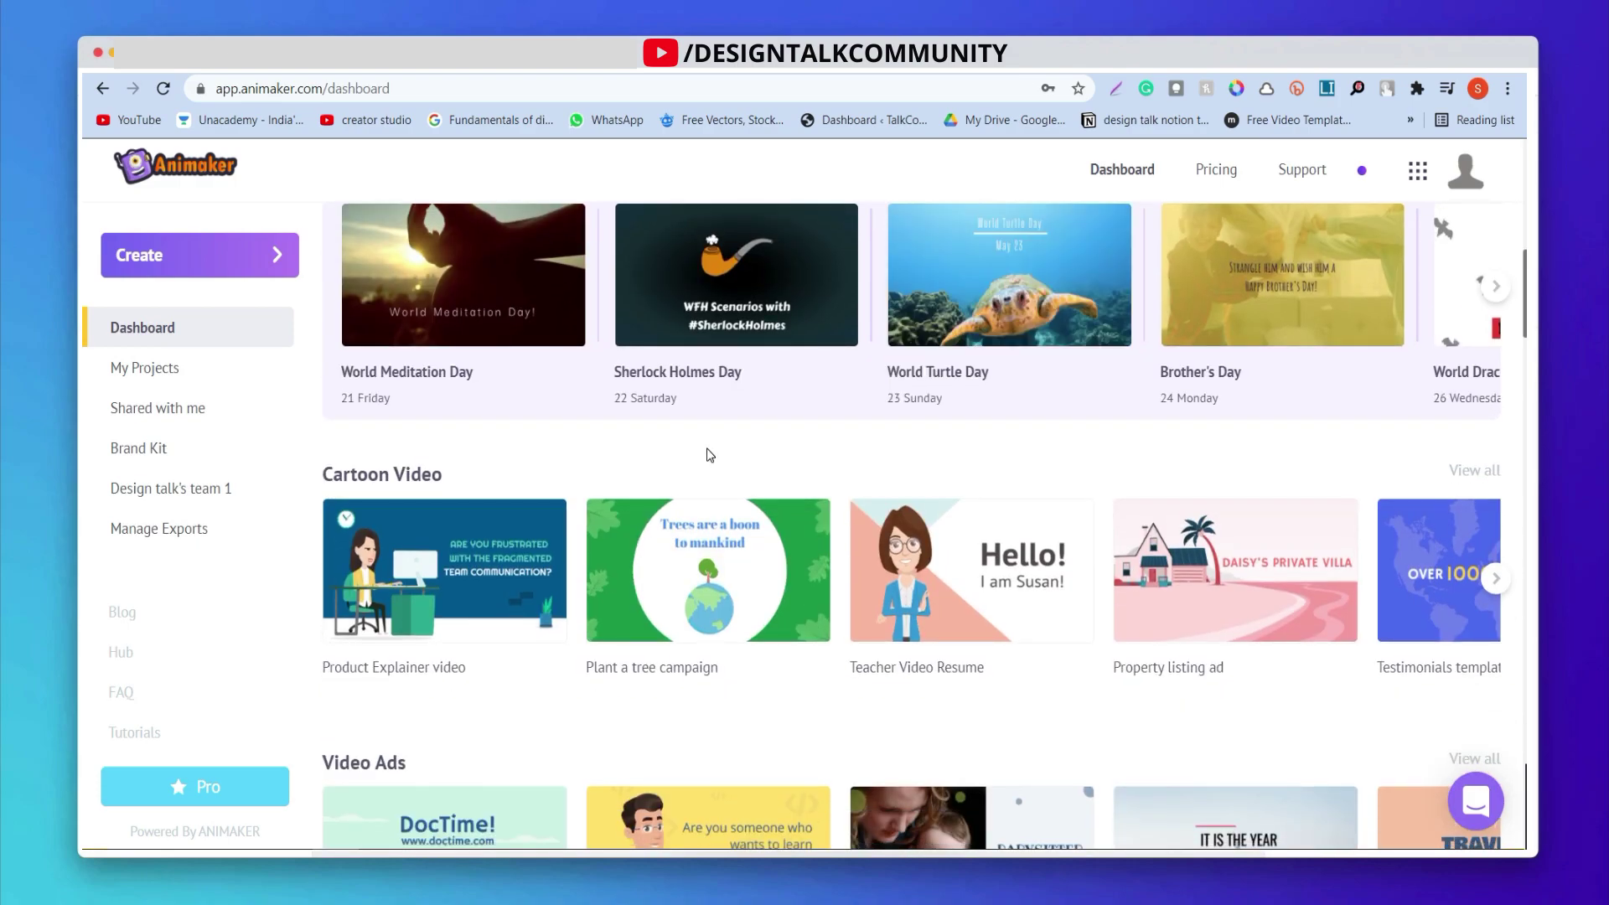
scroll(738, 449, down, 4)
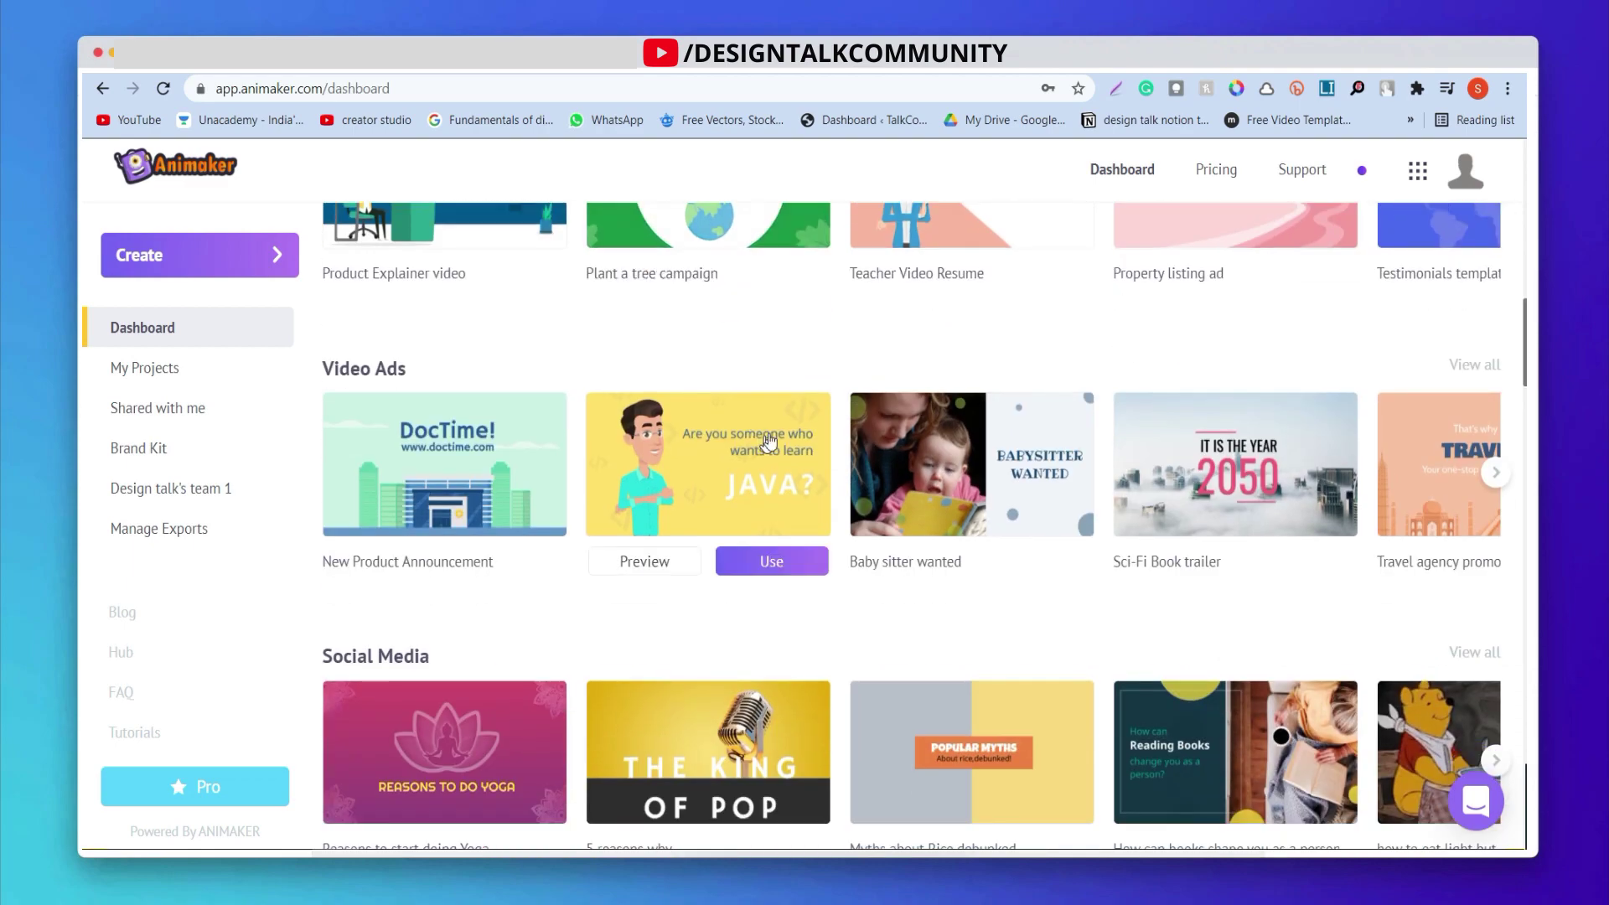
scroll(587, 448, down, 2)
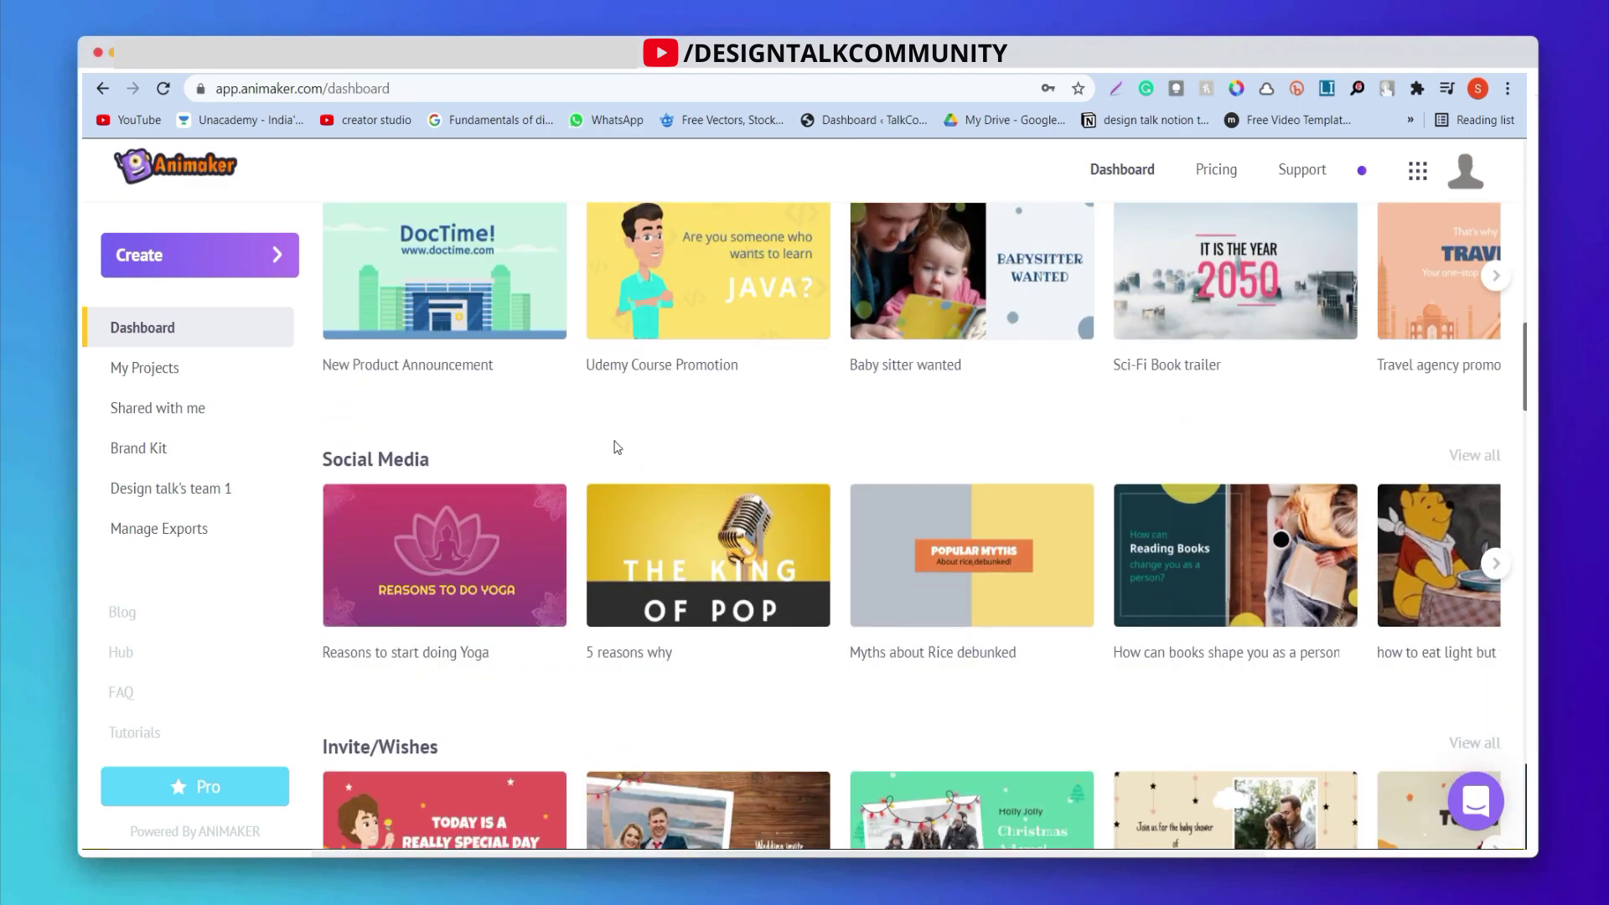
scroll(795, 444, down, 1)
scroll(945, 461, down, 1)
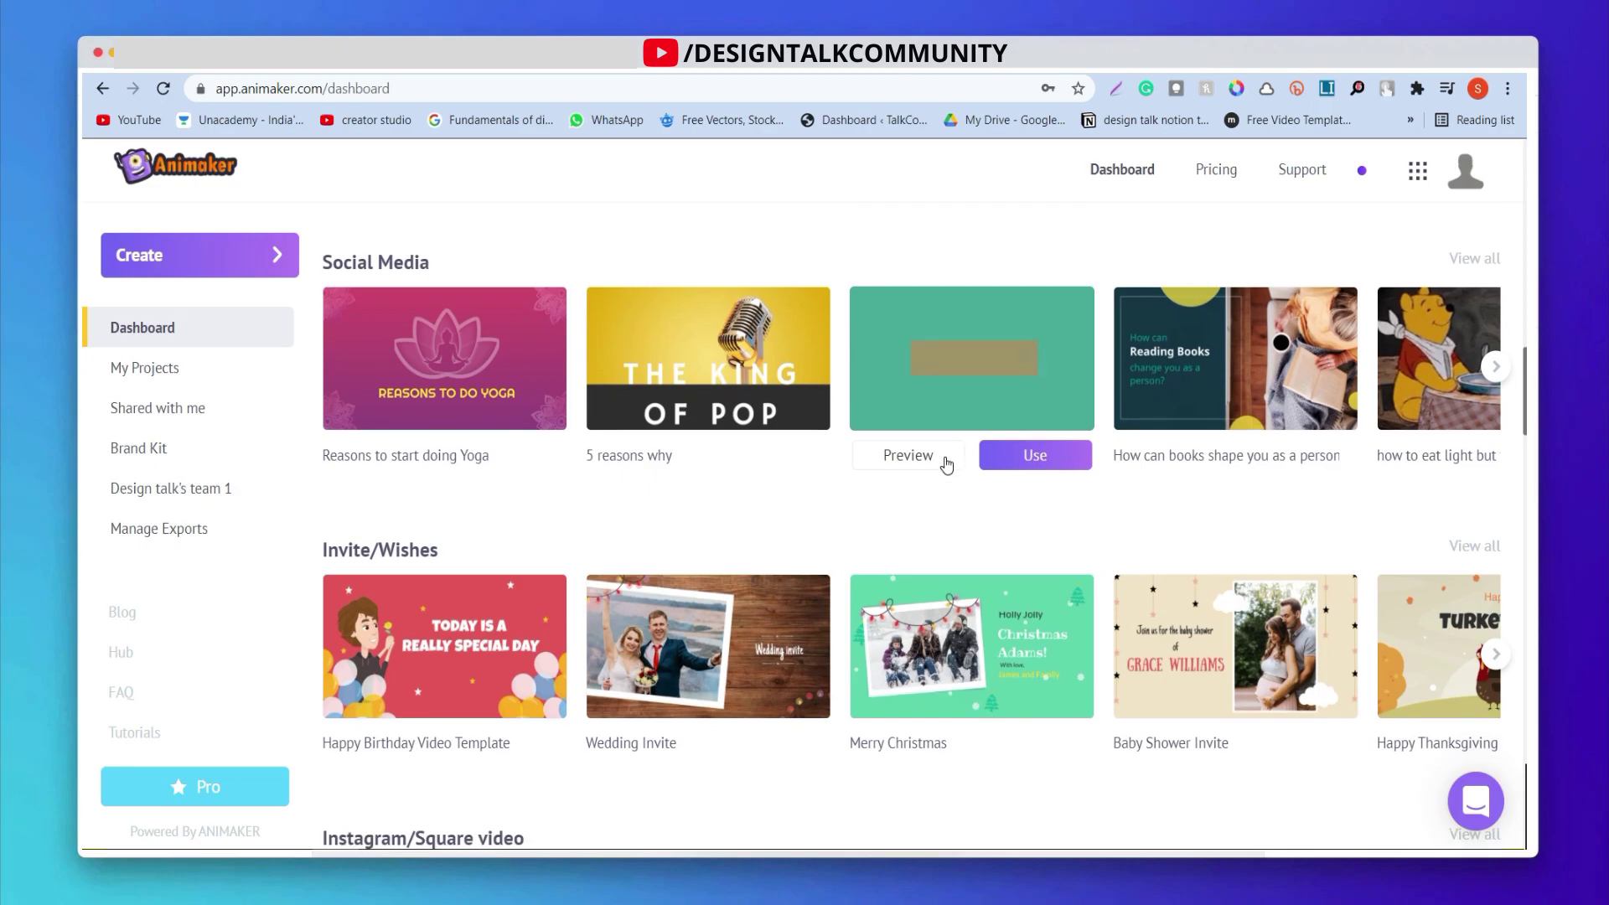
scroll(938, 460, down, 1)
scroll(899, 453, down, 4)
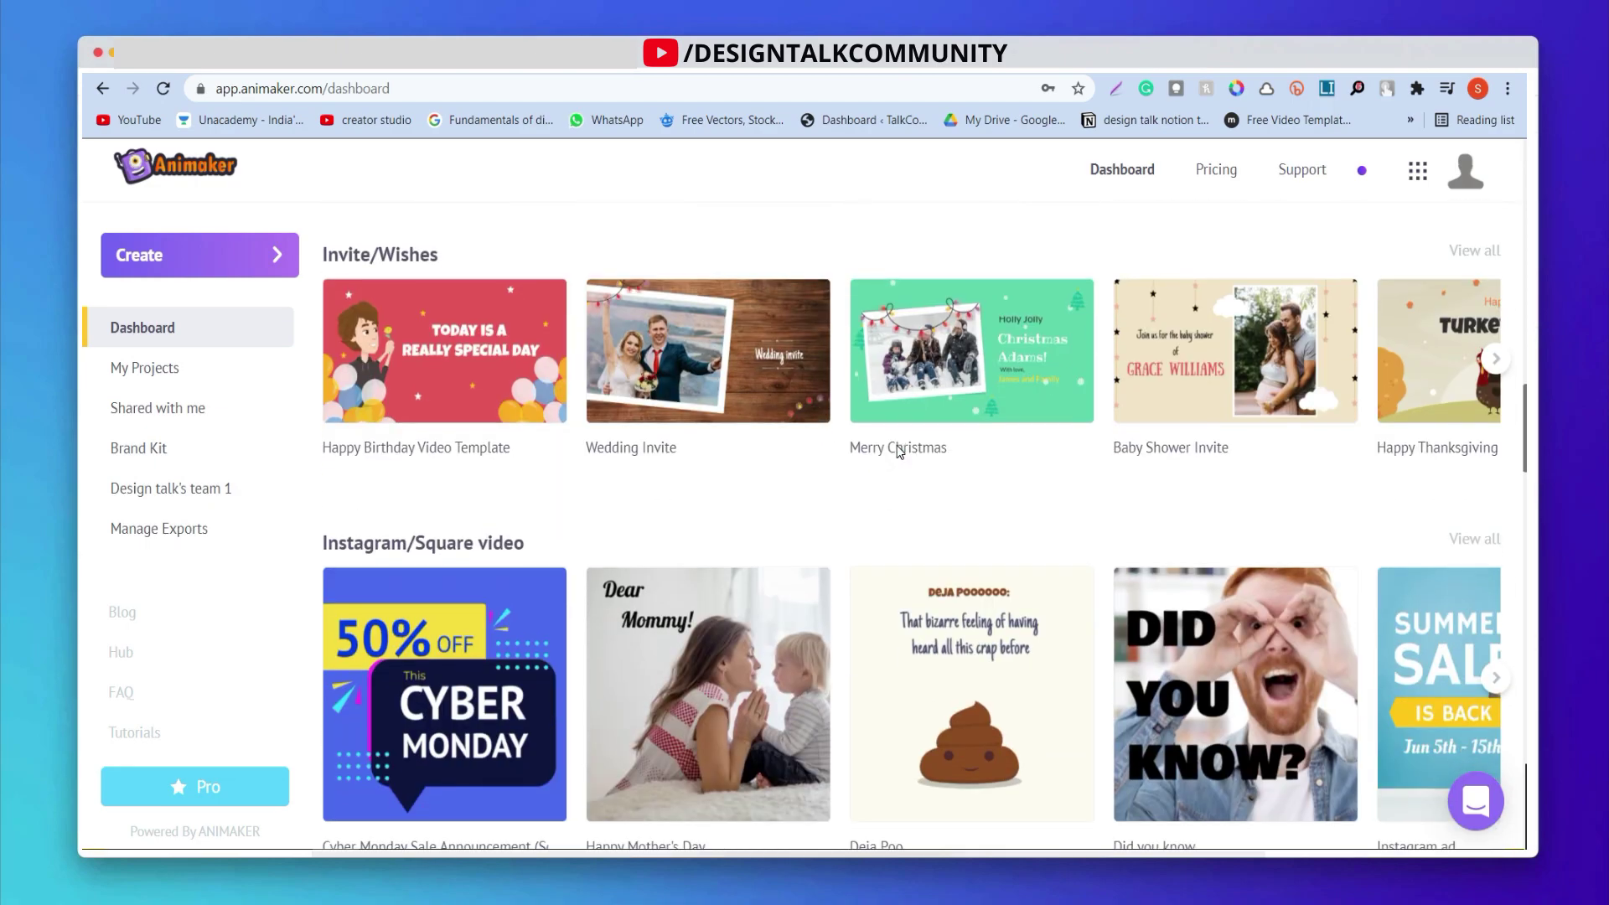
scroll(898, 453, down, 4)
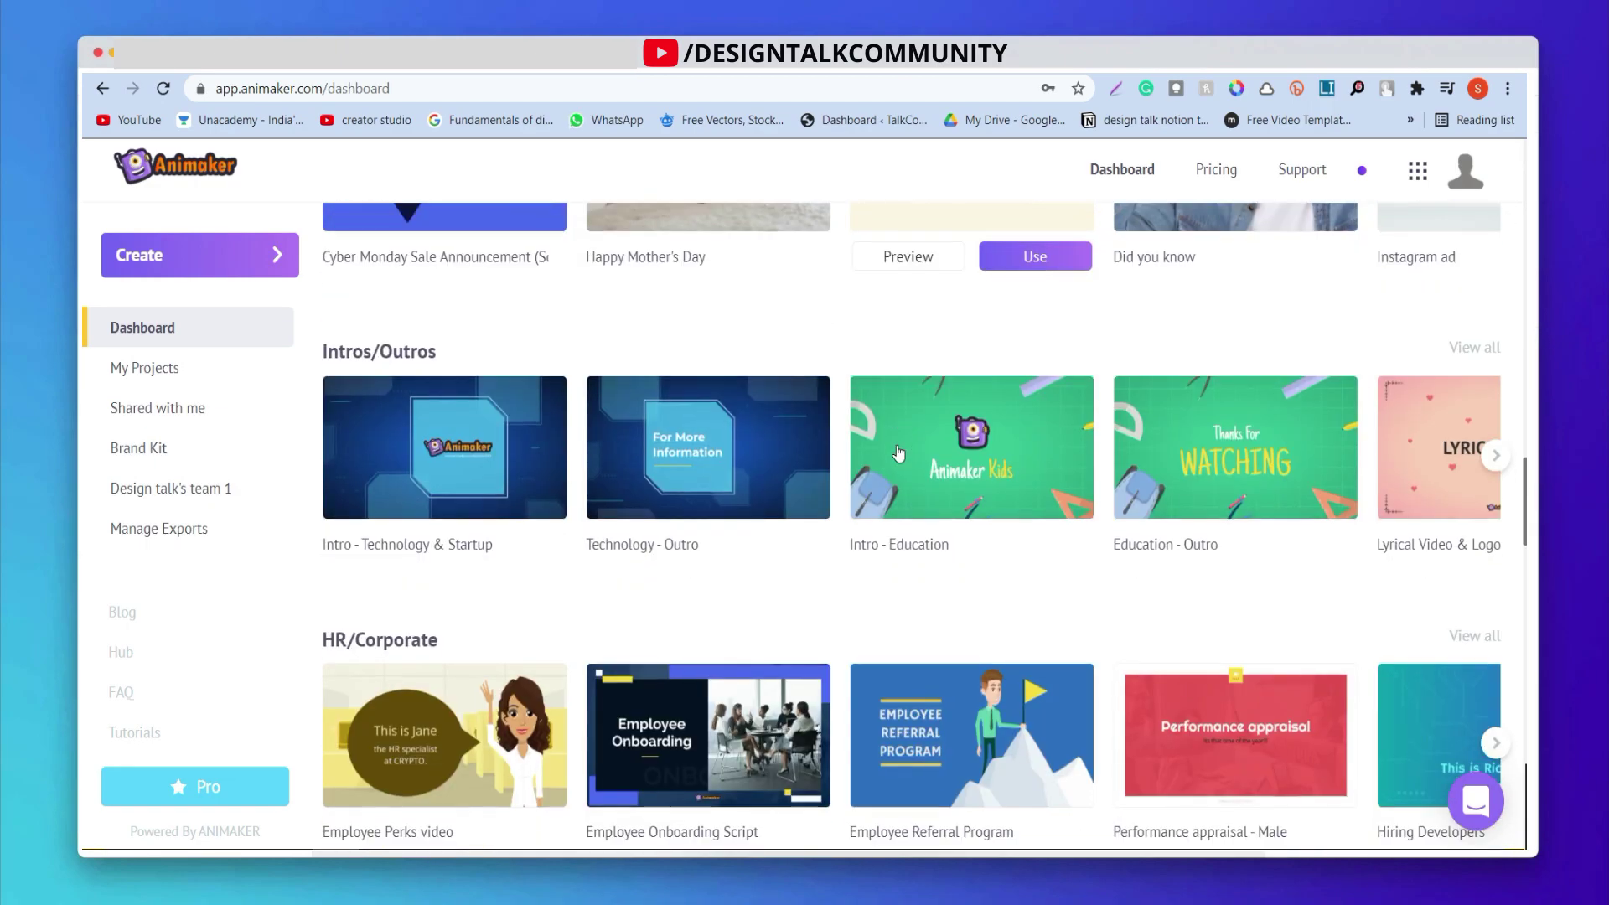
scroll(898, 452, down, 2)
scroll(898, 453, down, 1)
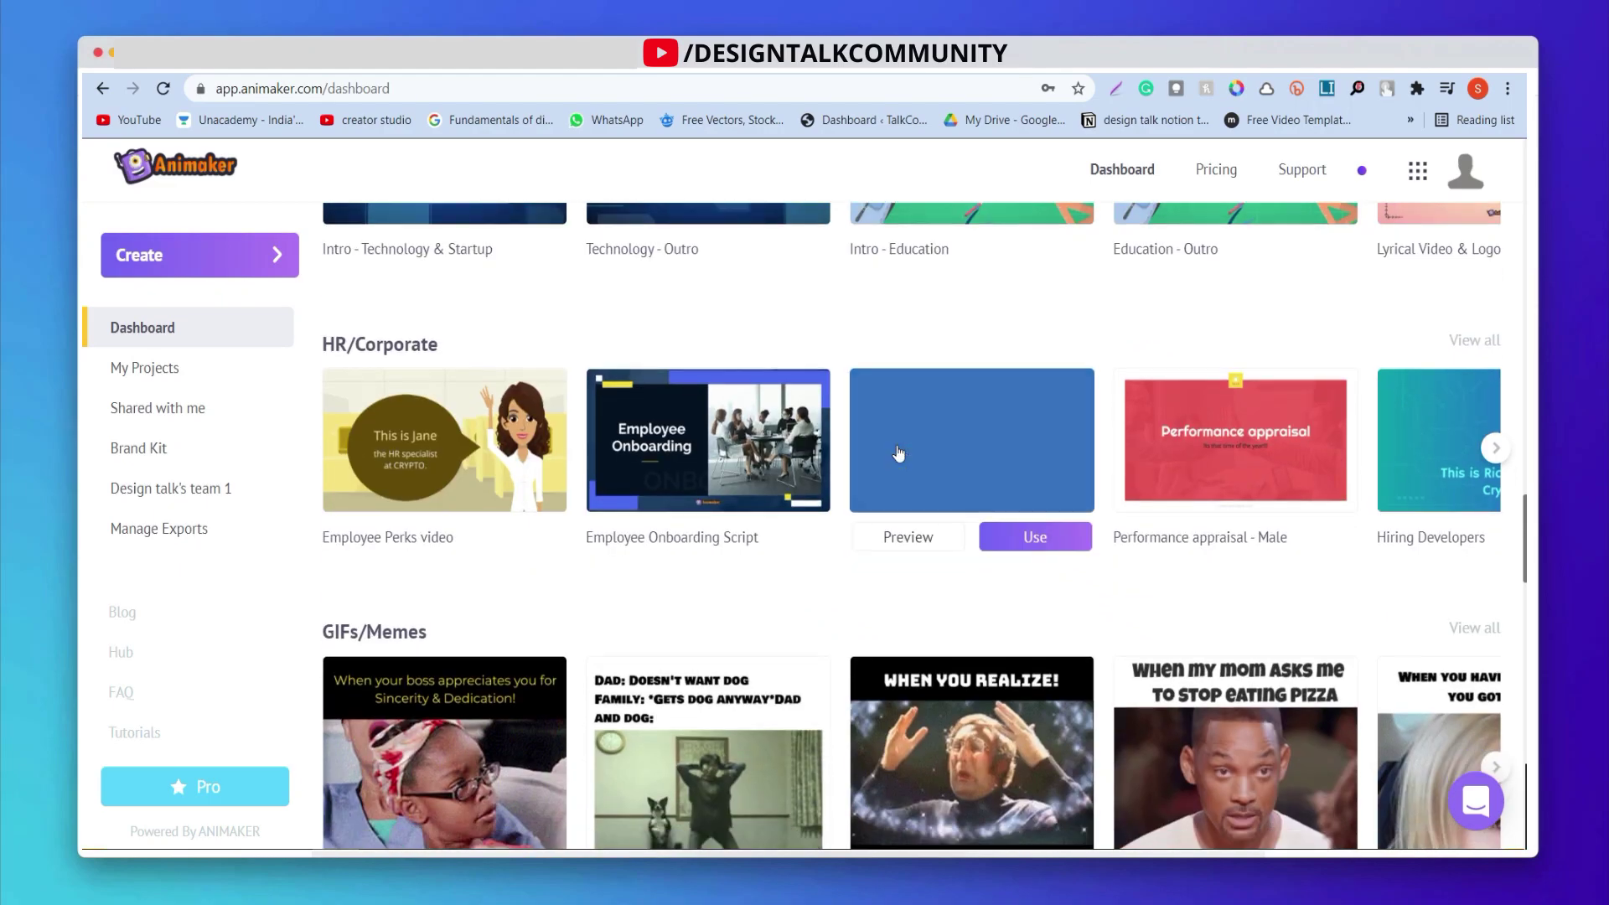
scroll(899, 488, down, 1)
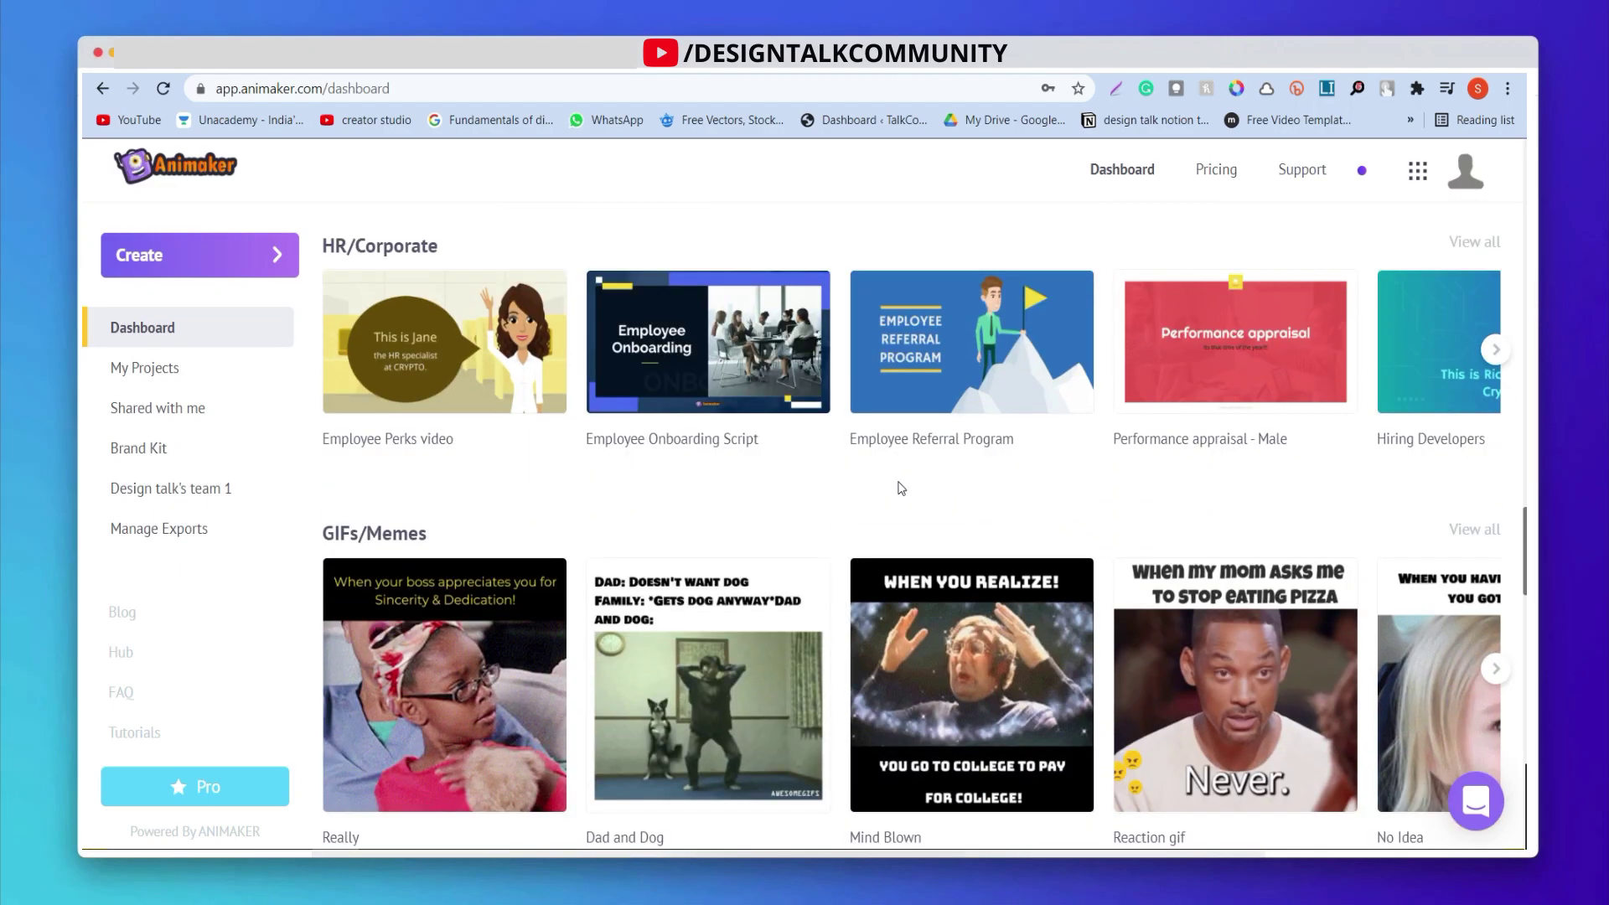
scroll(1121, 486, down, 4)
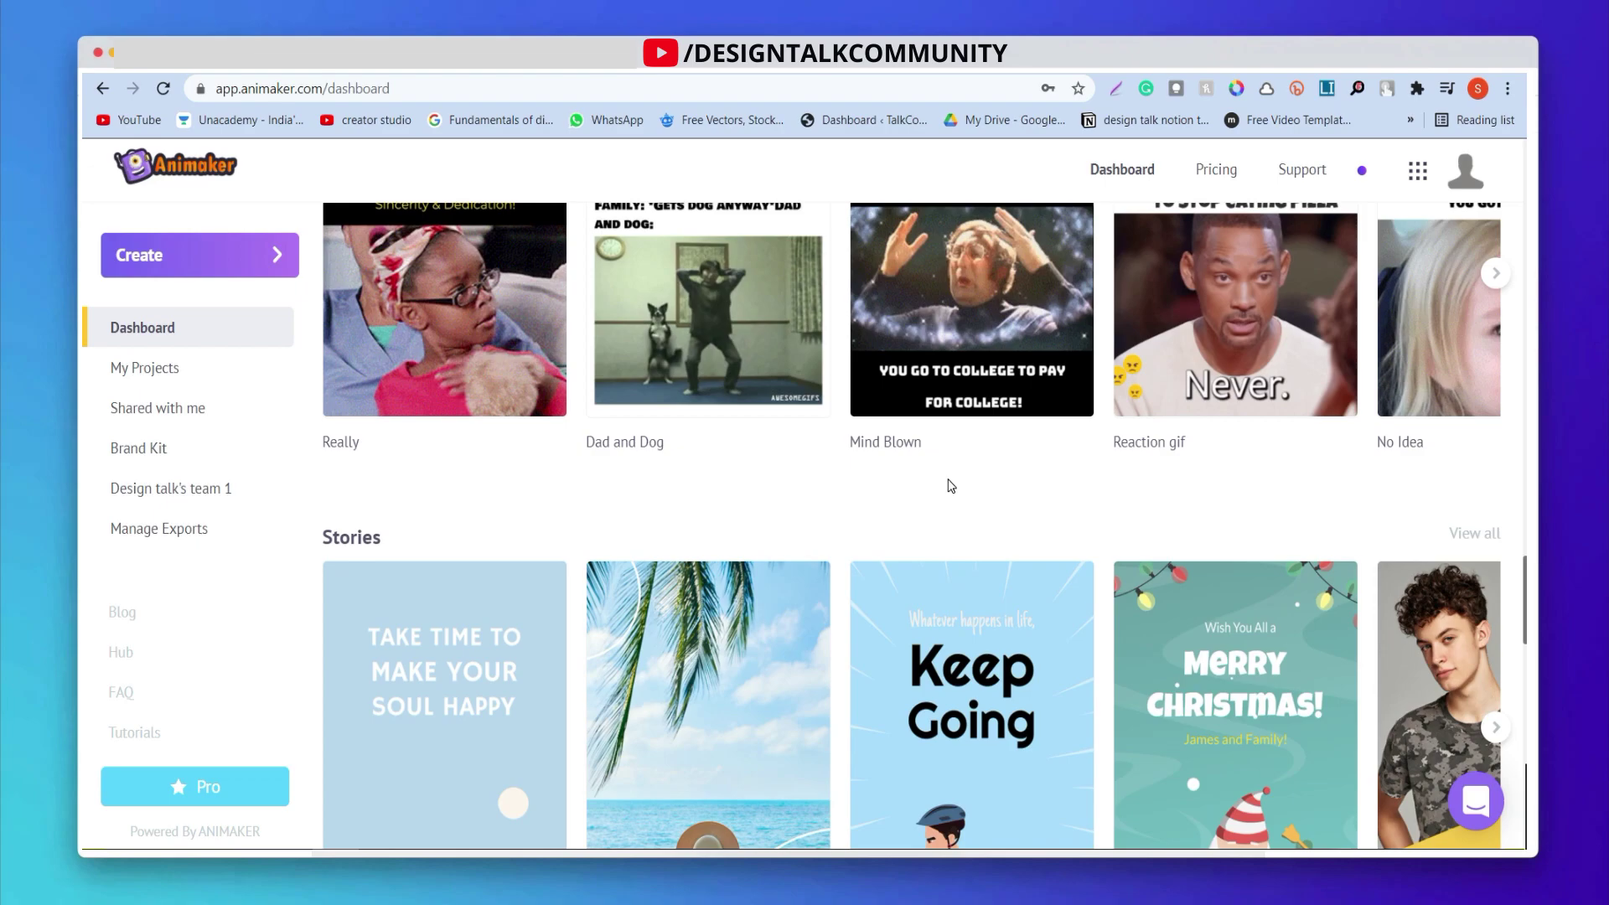
scroll(926, 564, down, 2)
scroll(922, 563, down, 1)
scroll(922, 563, down, 4)
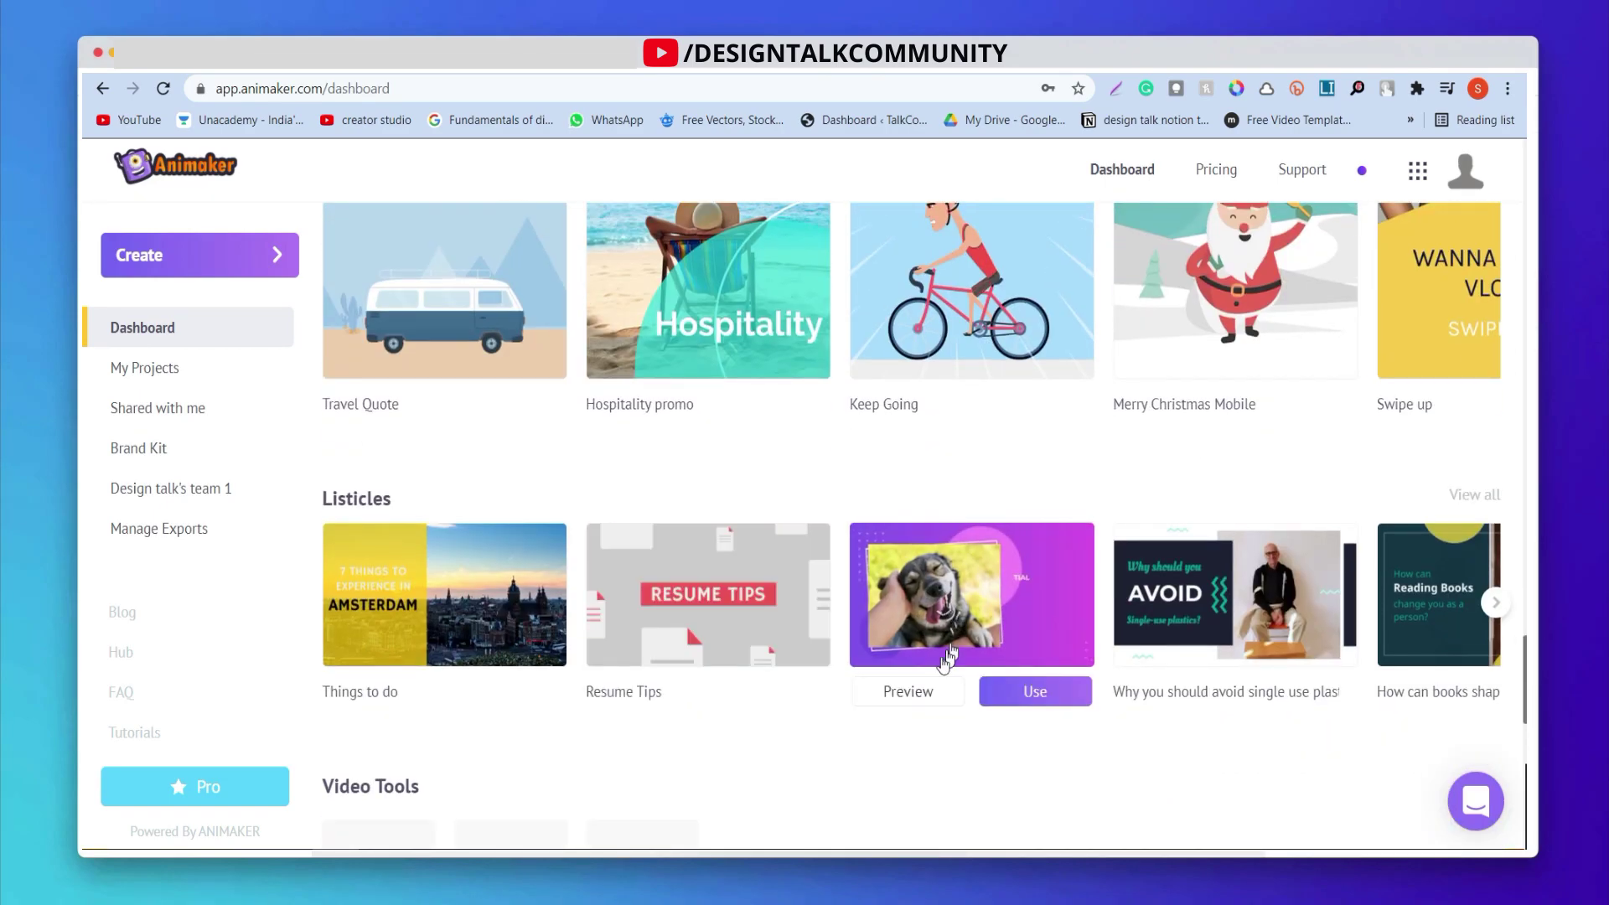
Step: Play the preview of the Listicles template "3 Tips to take care of your dog this winter" and close it
click(908, 692)
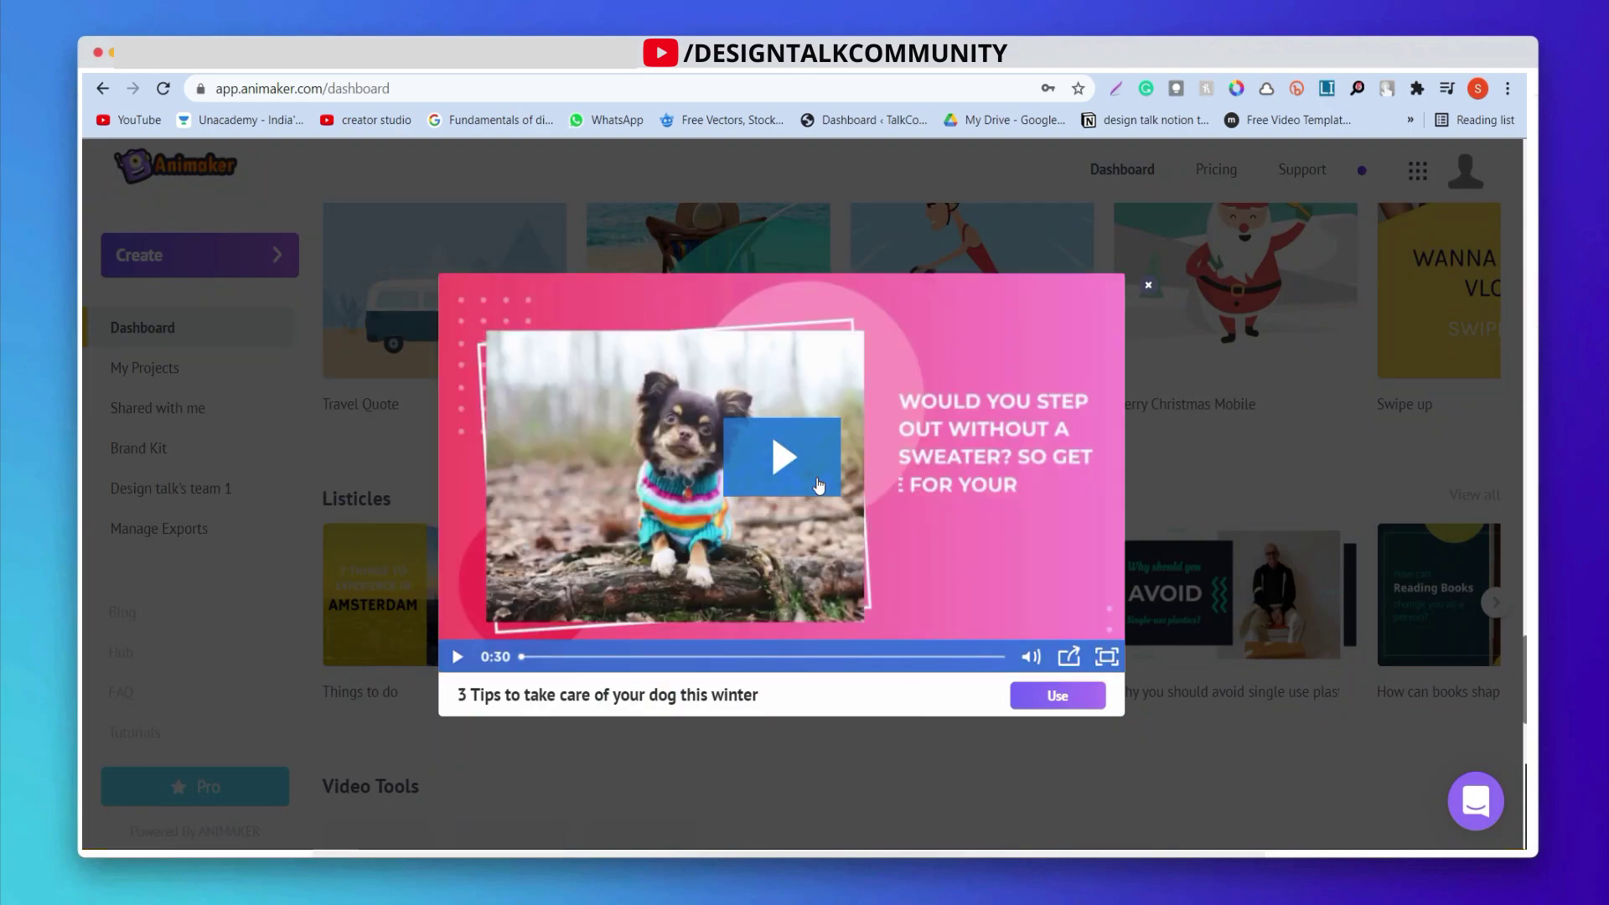
click(811, 477)
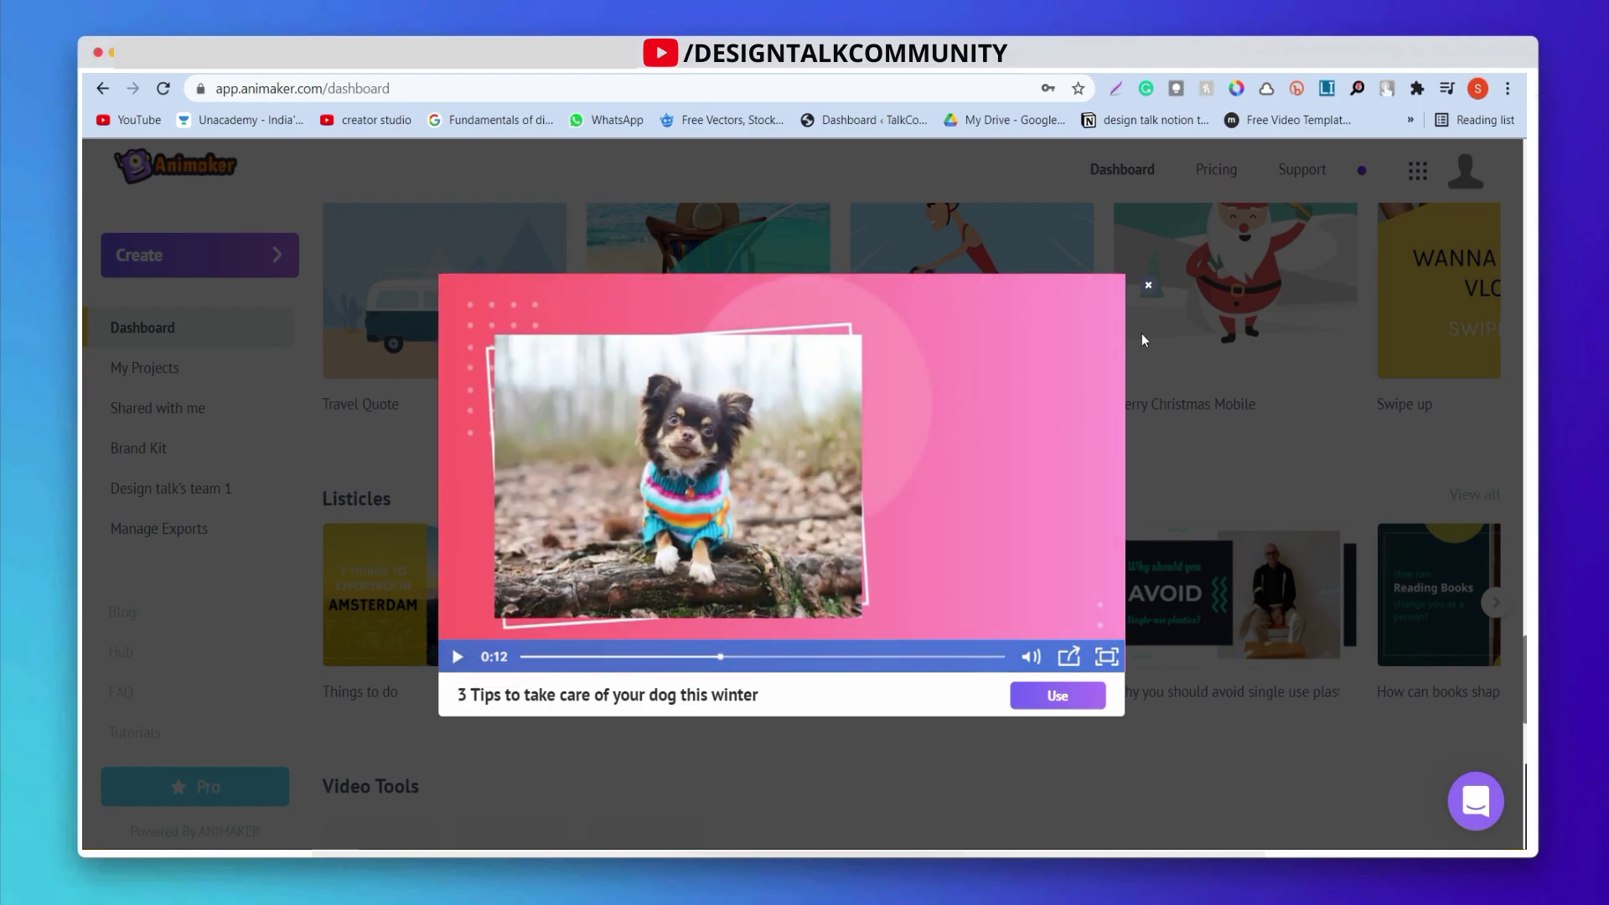
click(1199, 464)
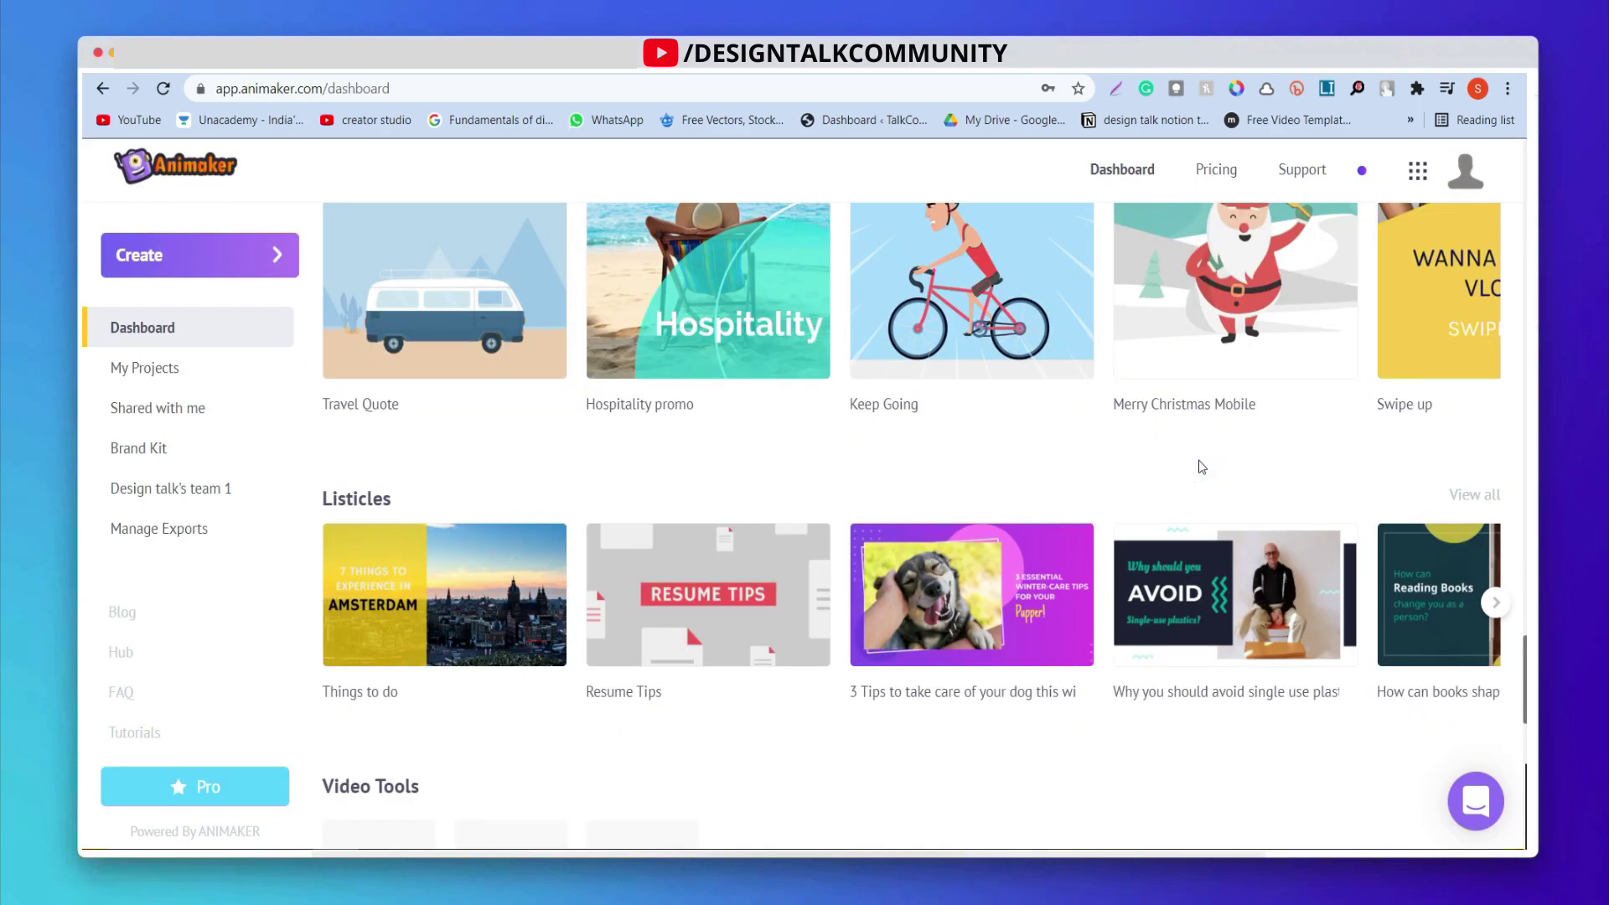
Step: Return to the dashboard's template search and show the templates for the suggested Birthday category
scroll(1199, 467, down, 4)
scroll(922, 556, up, 6)
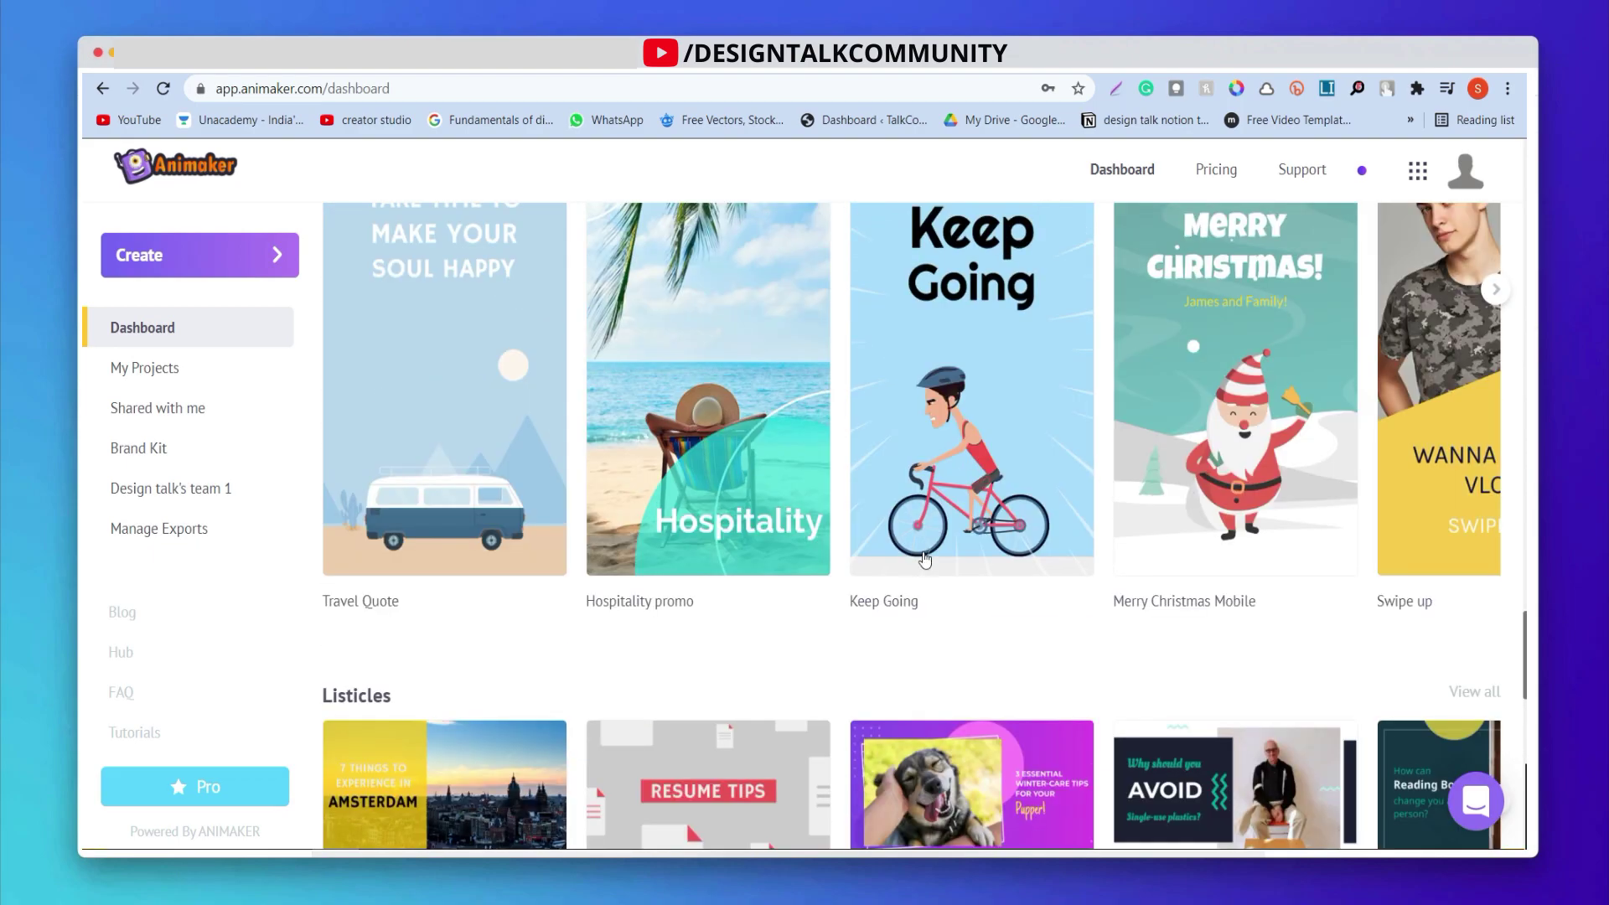
scroll(925, 558, up, 15)
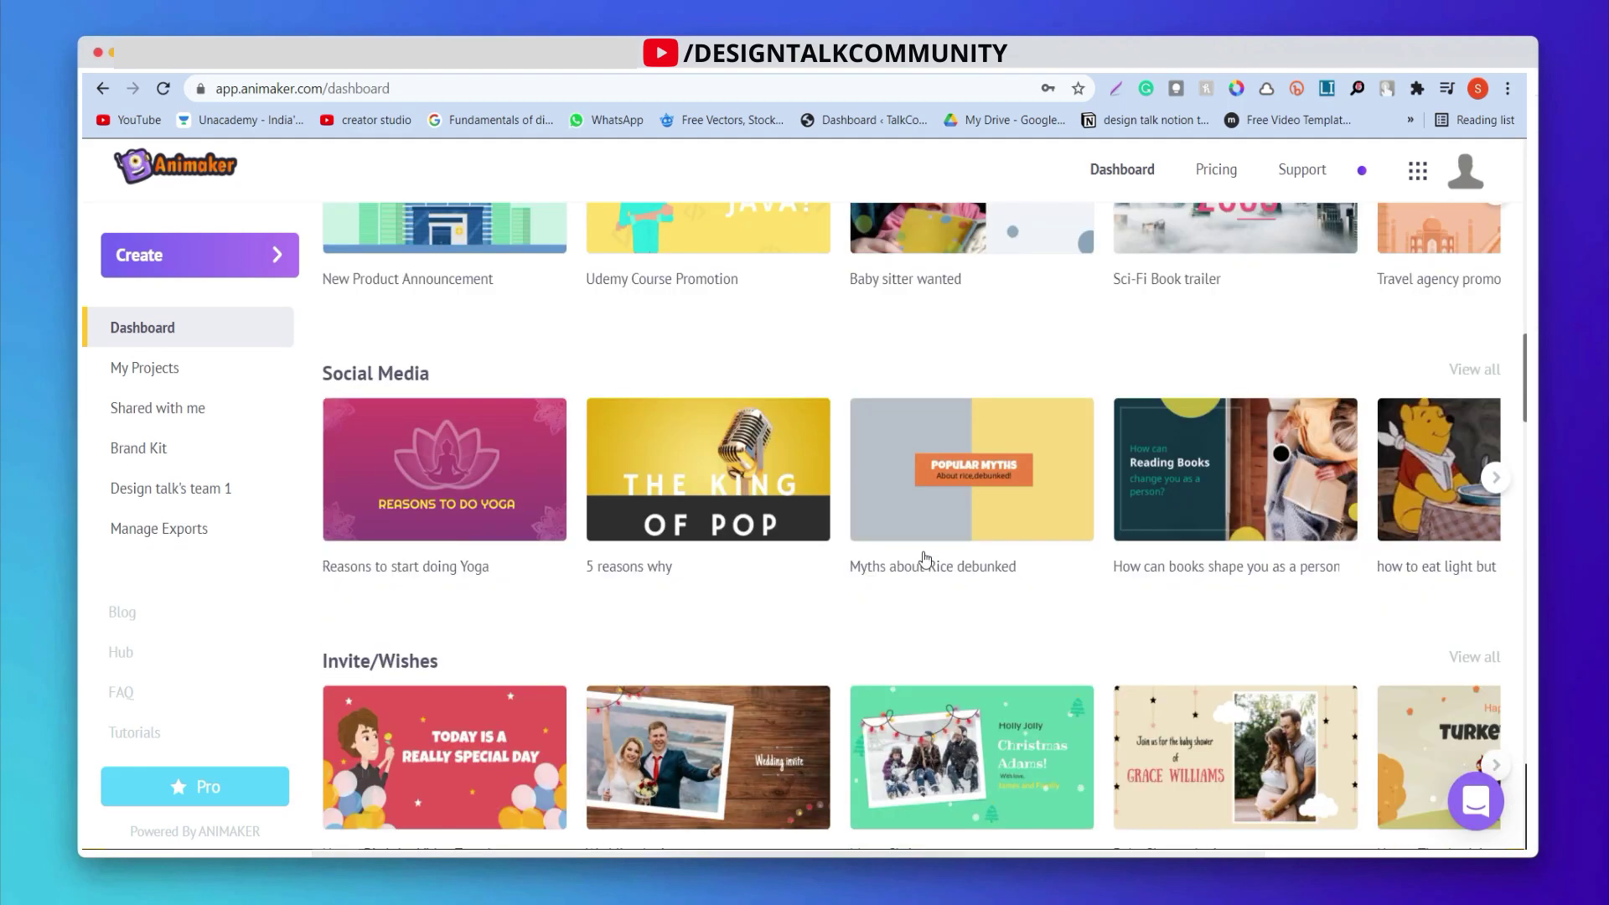
scroll(925, 558, up, 9)
scroll(923, 552, up, 10)
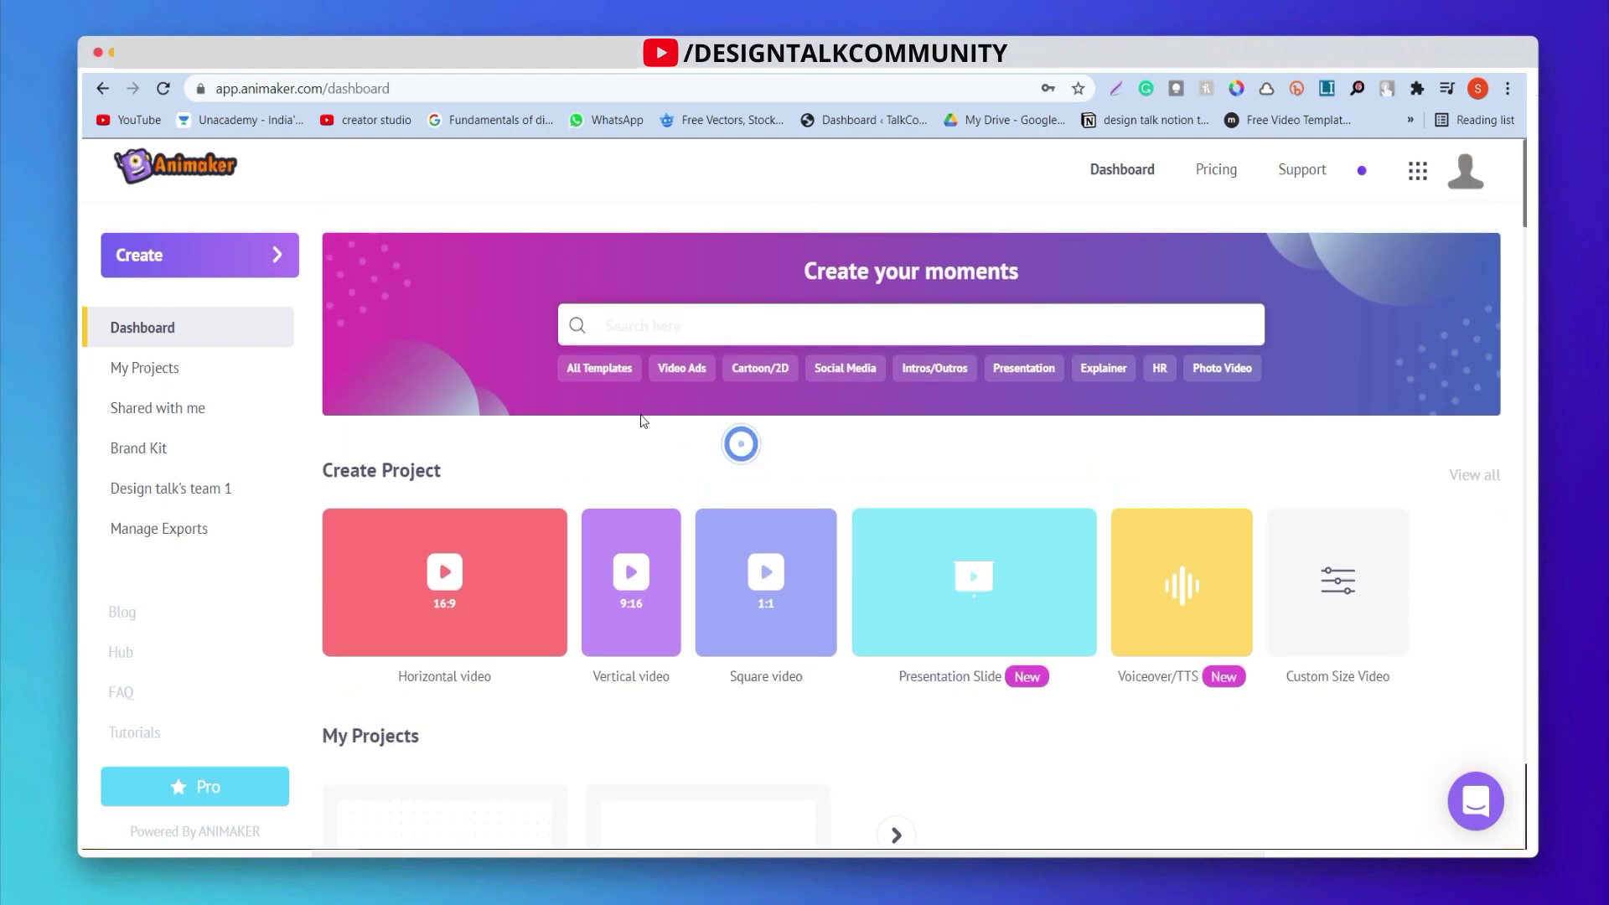
click(617, 323)
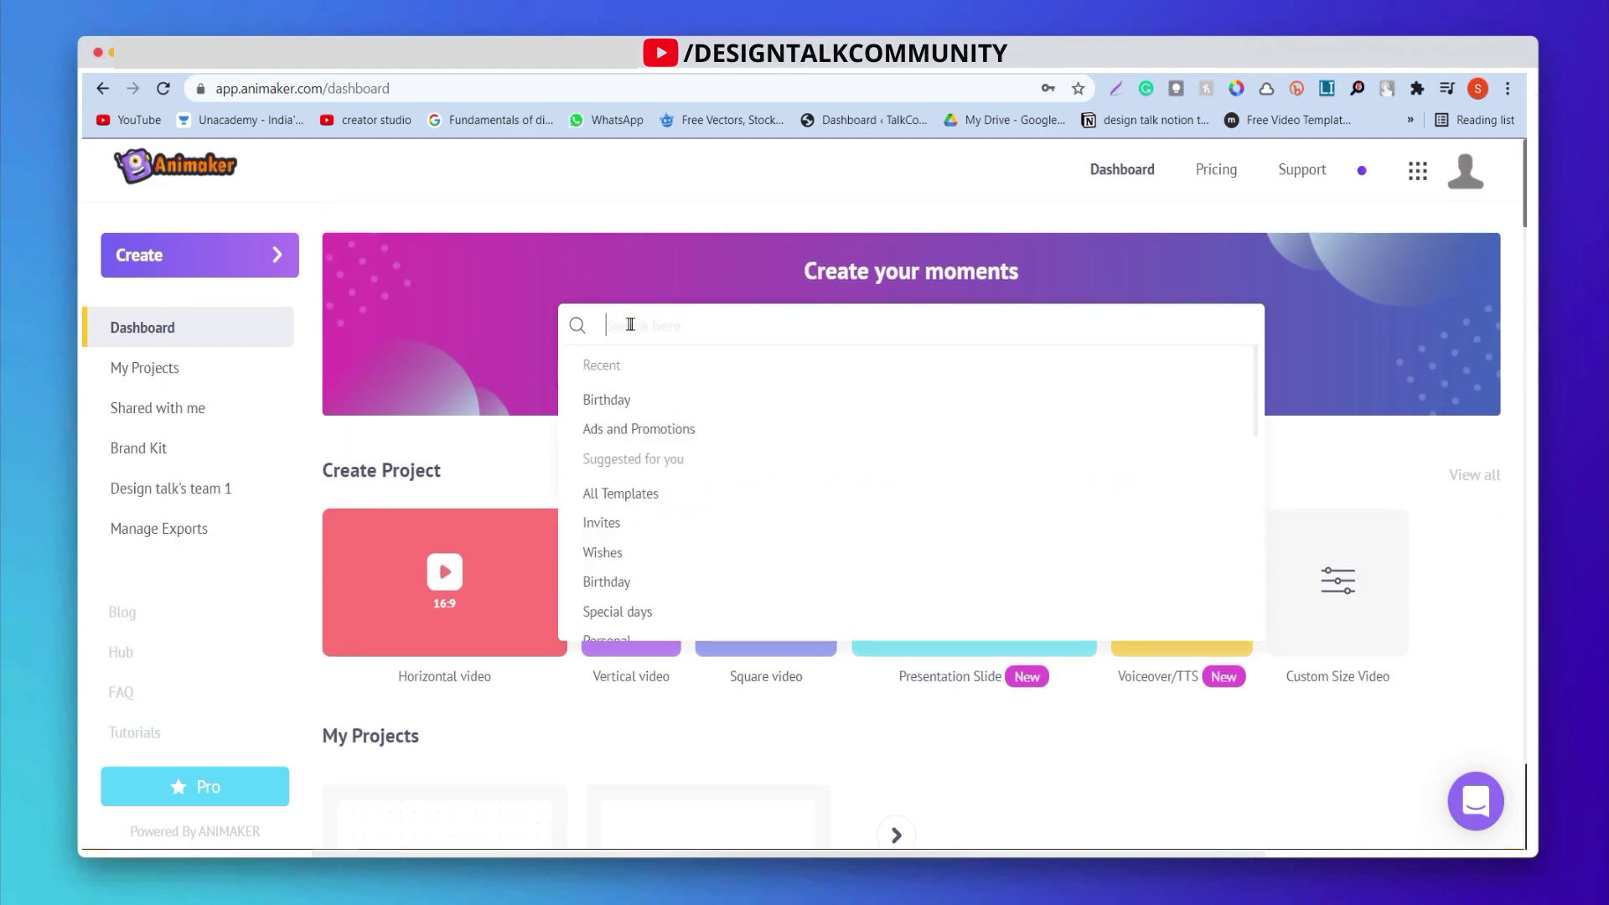
click(618, 583)
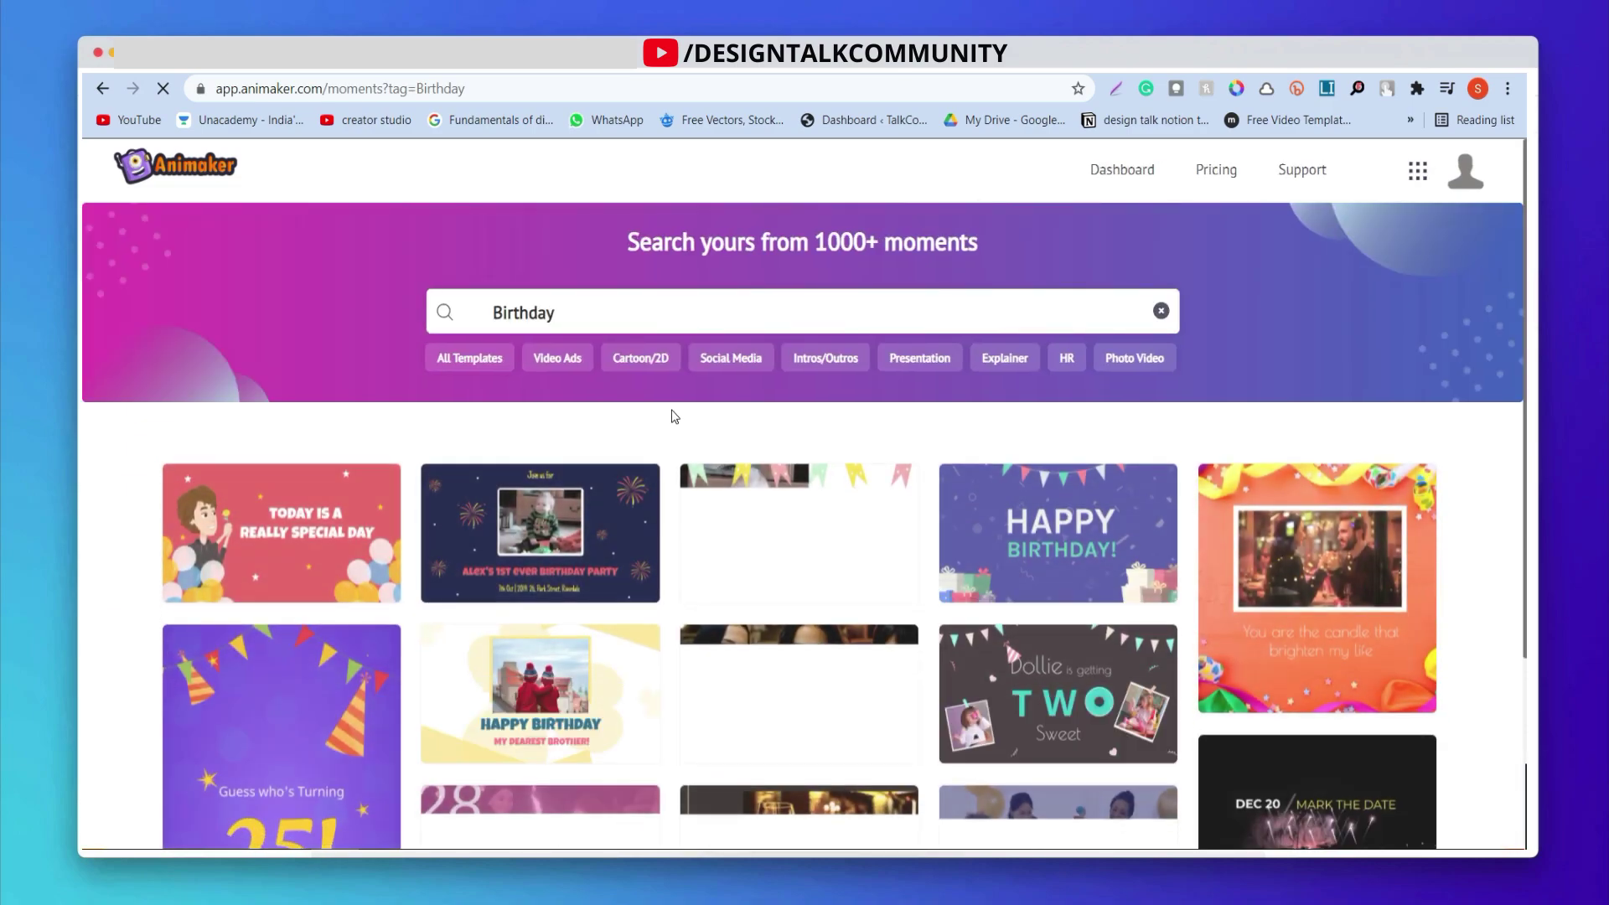
Step: Use the dark "is getting TWO Sweet" birthday template with two pinned photos as the basis for a new video
scroll(674, 416, down, 1)
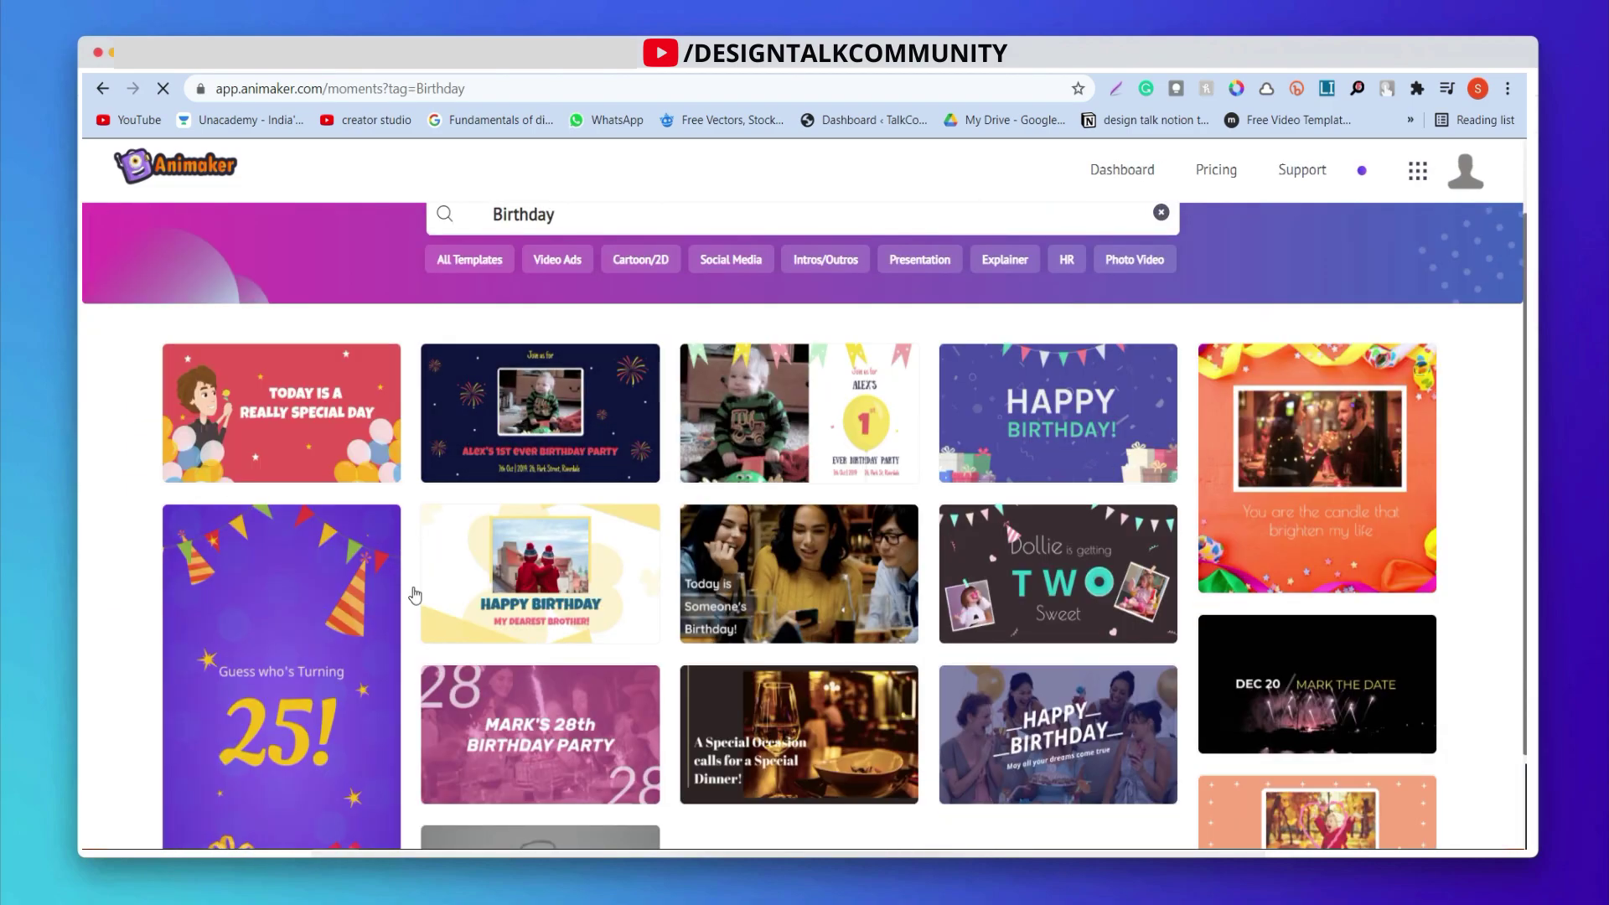
scroll(664, 593, down, 1)
mouse_move(1082, 497)
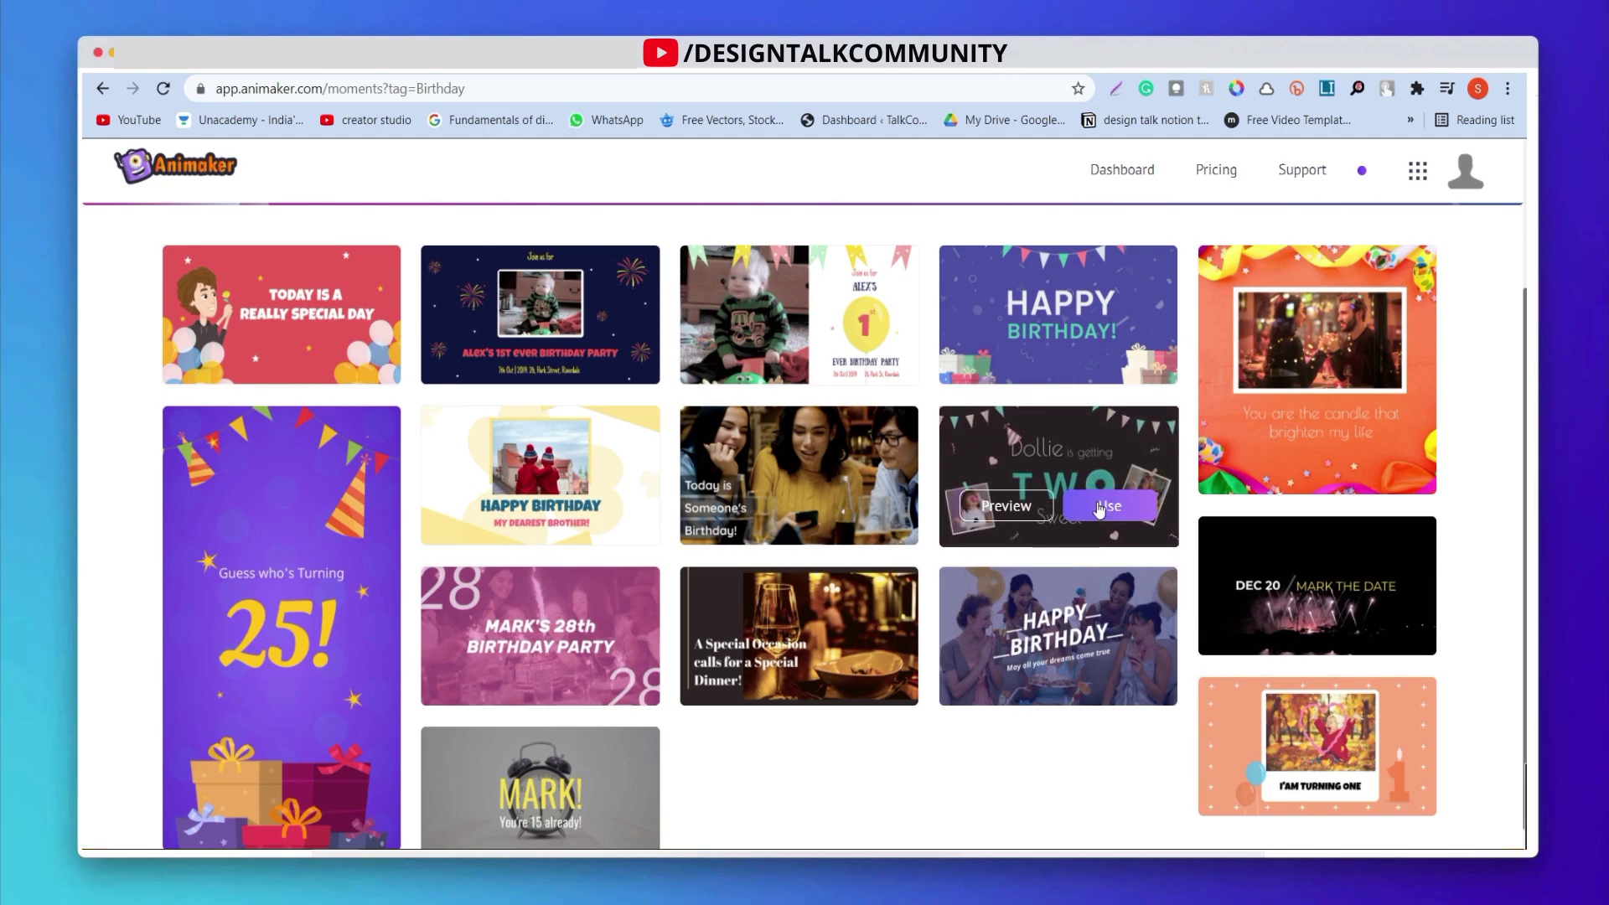
click(1107, 506)
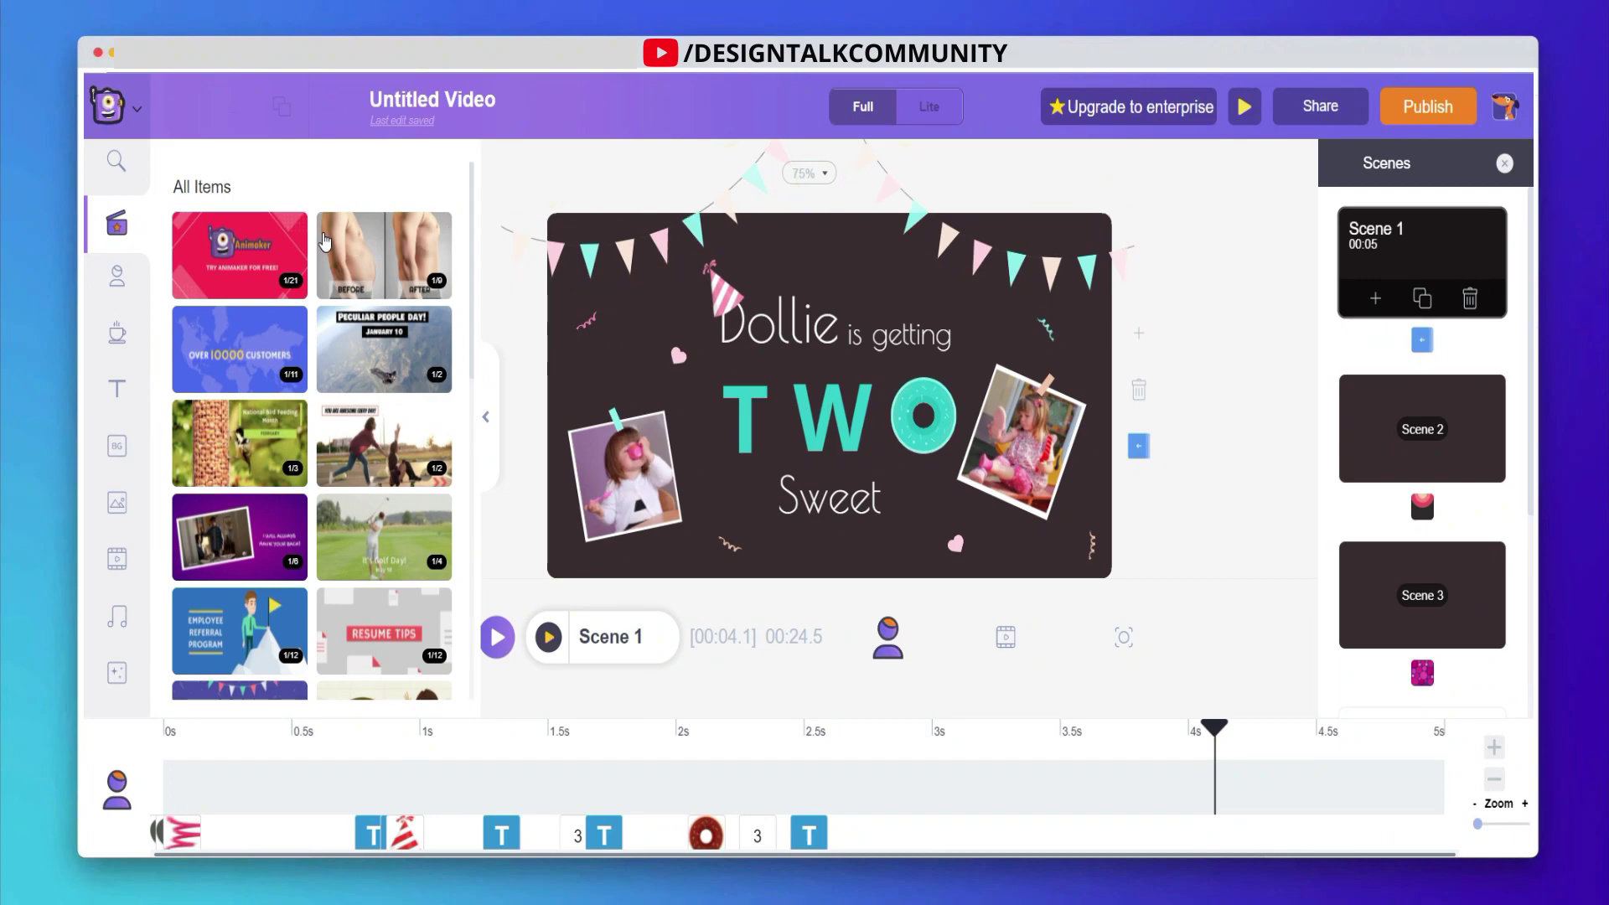
Step: Look through the editor's template library, view the scenes of the "Insurance company promo" template and close it
scroll(382, 346, down, 10)
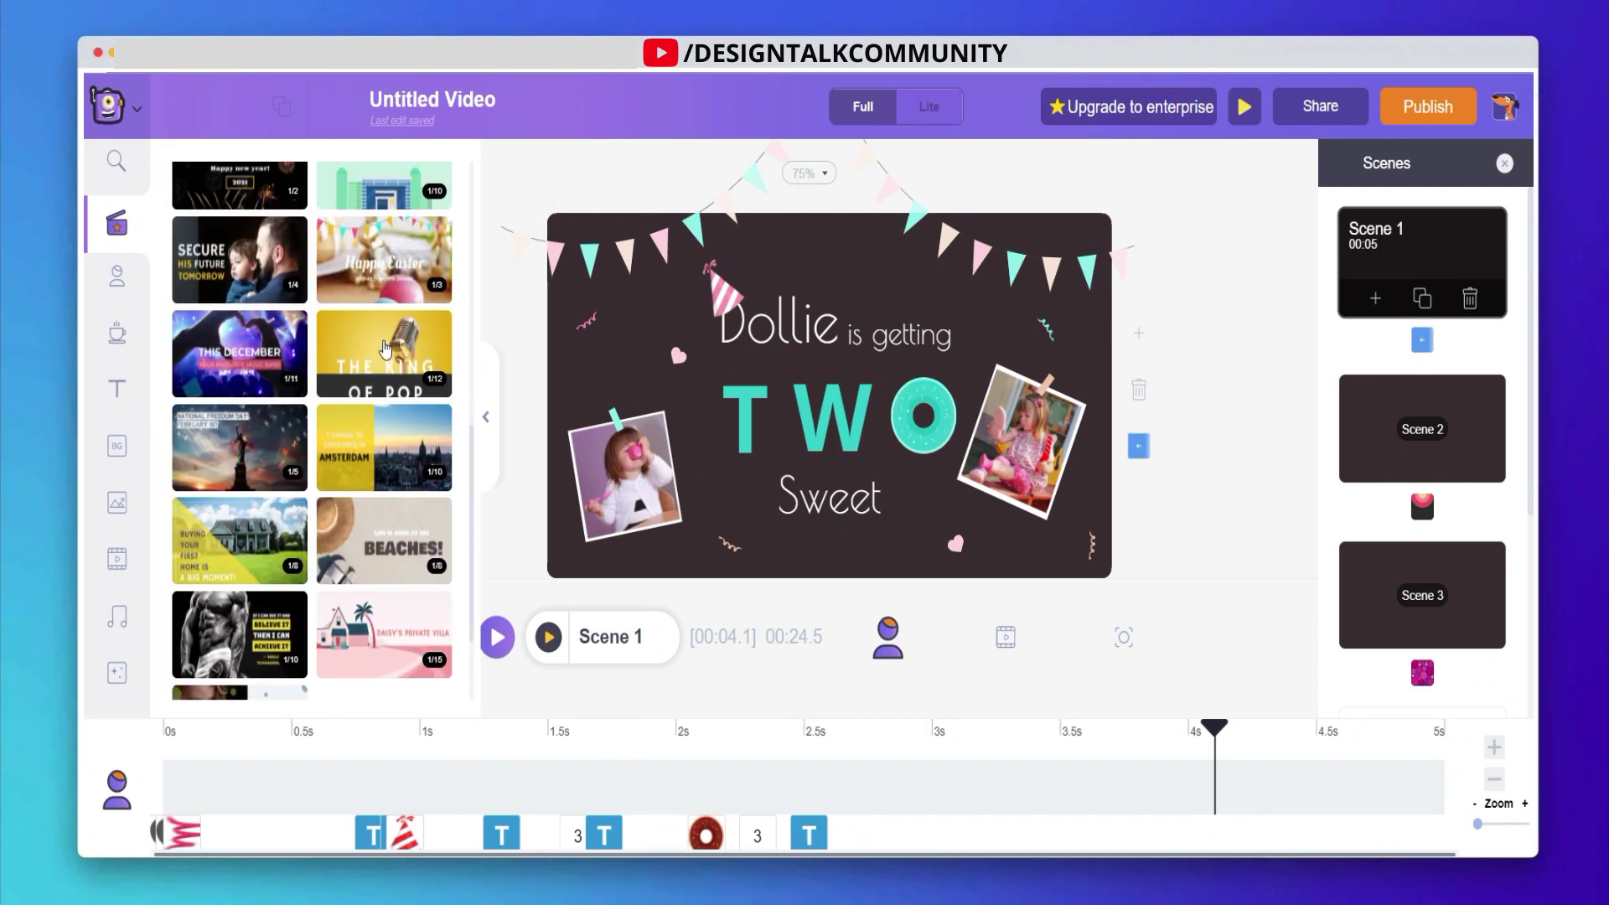
click(284, 304)
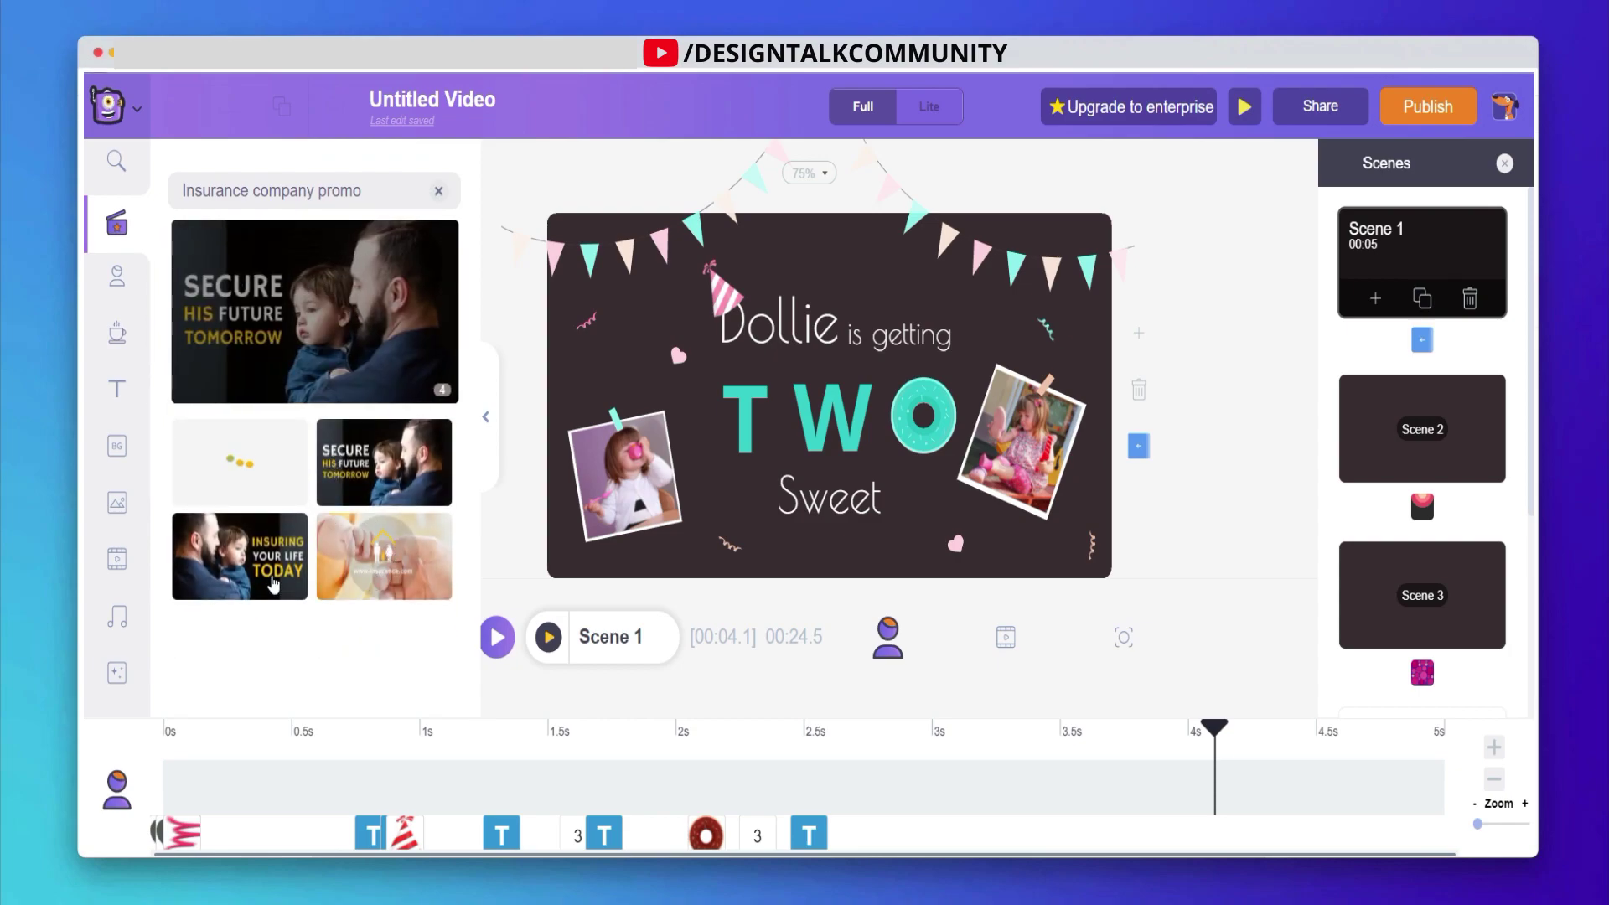
click(439, 191)
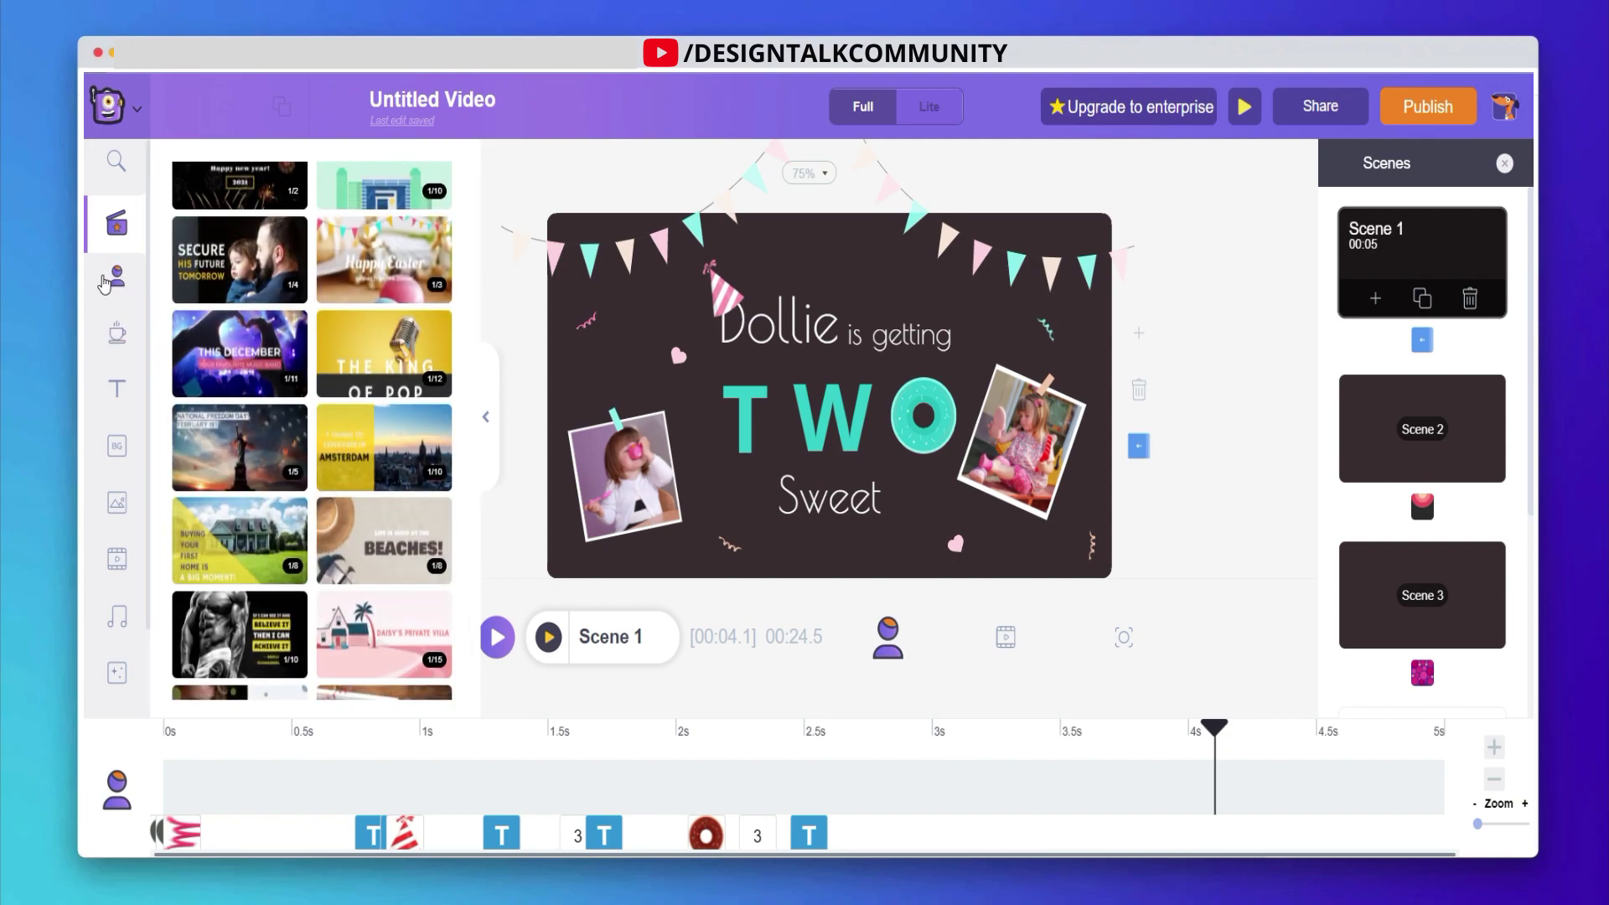
Step: Look through the ready-made figures in the Characters library
click(115, 280)
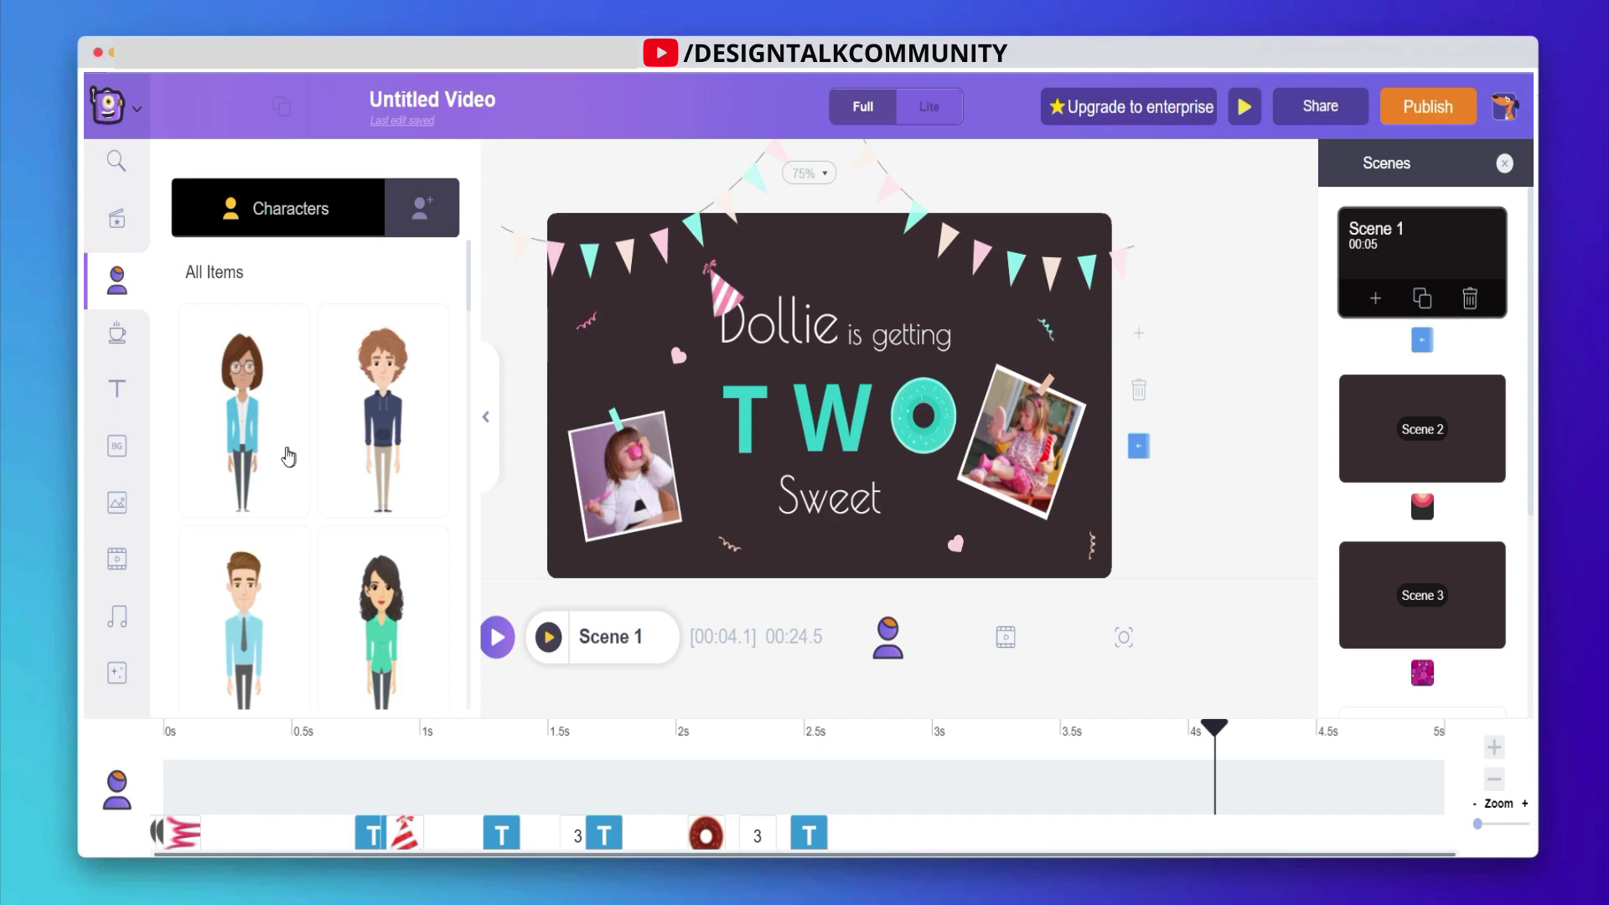
scroll(288, 457, down, 6)
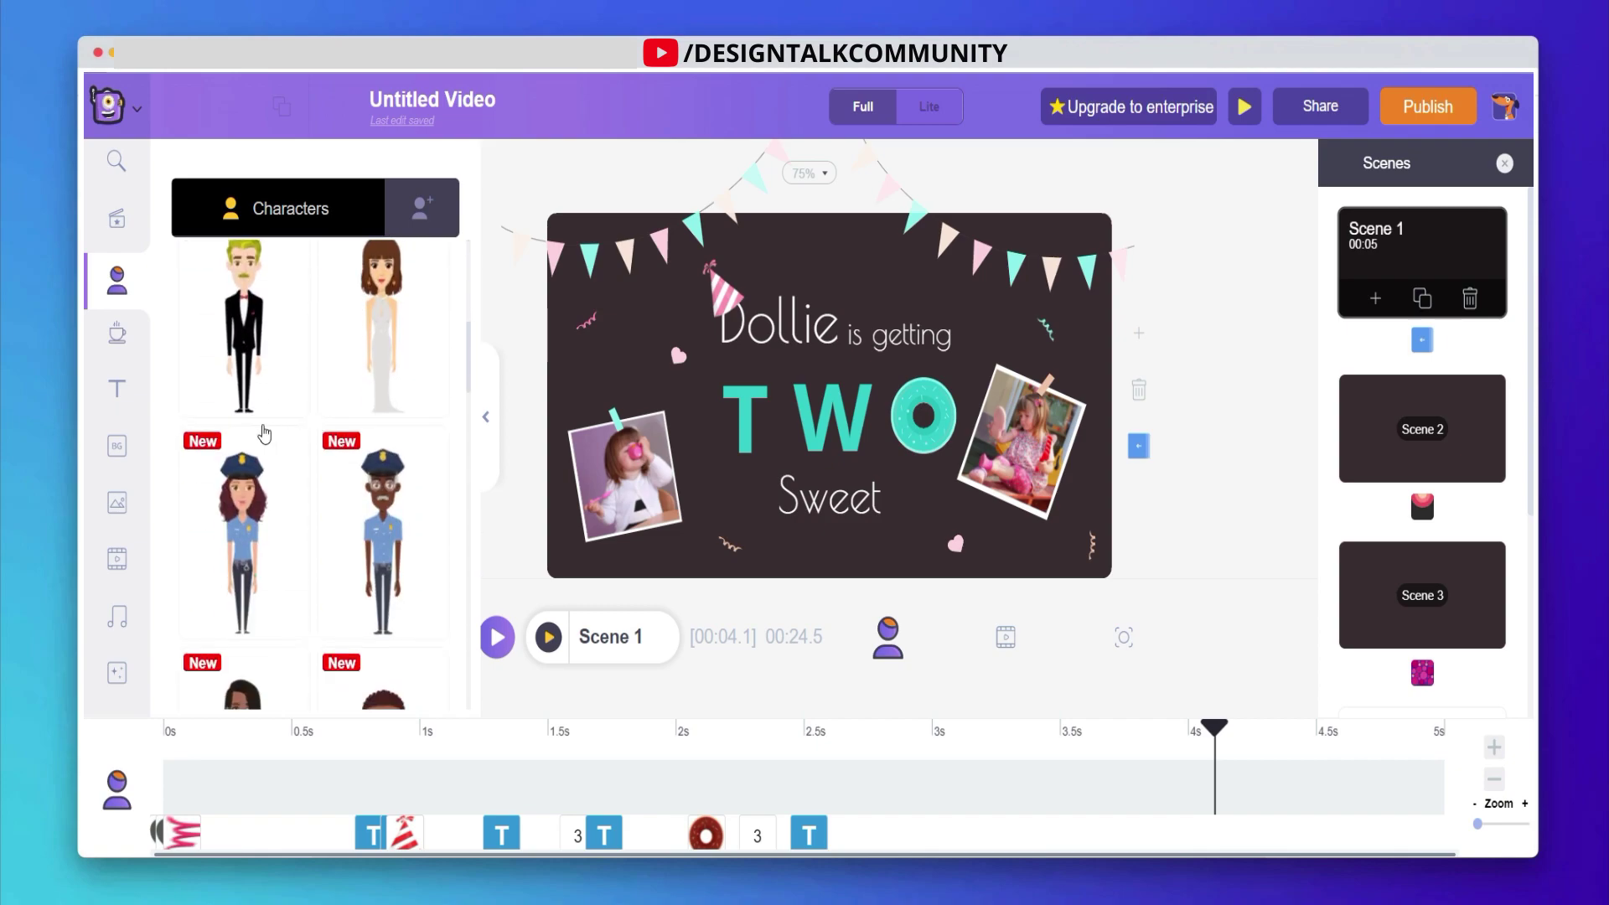
scroll(287, 437, down, 5)
scroll(393, 435, down, 5)
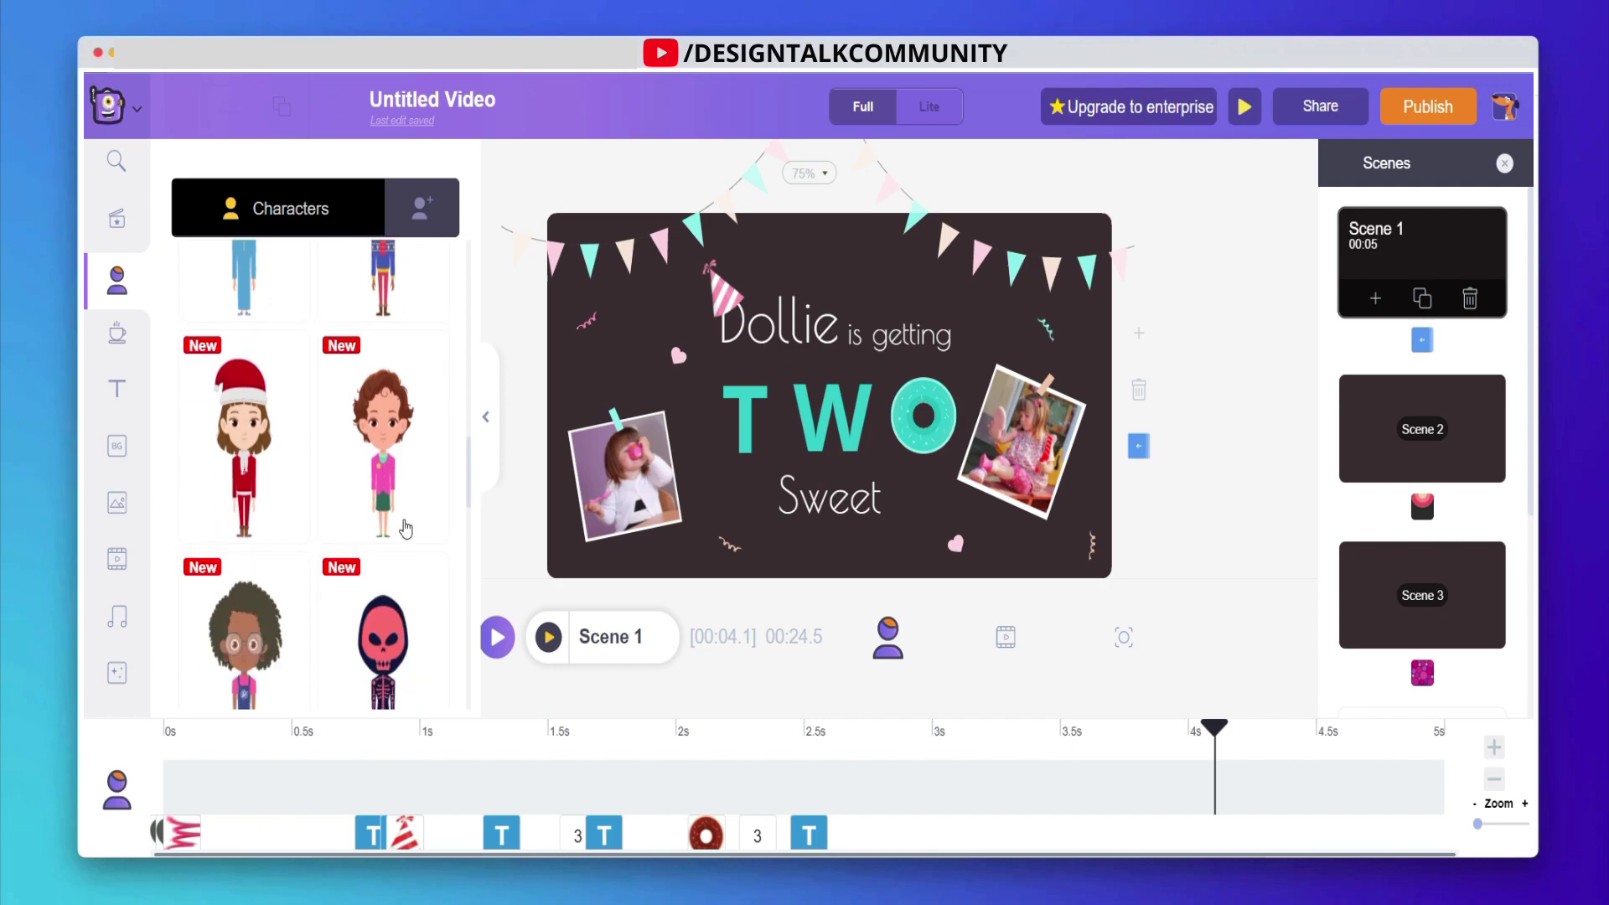
scroll(334, 633, up, 3)
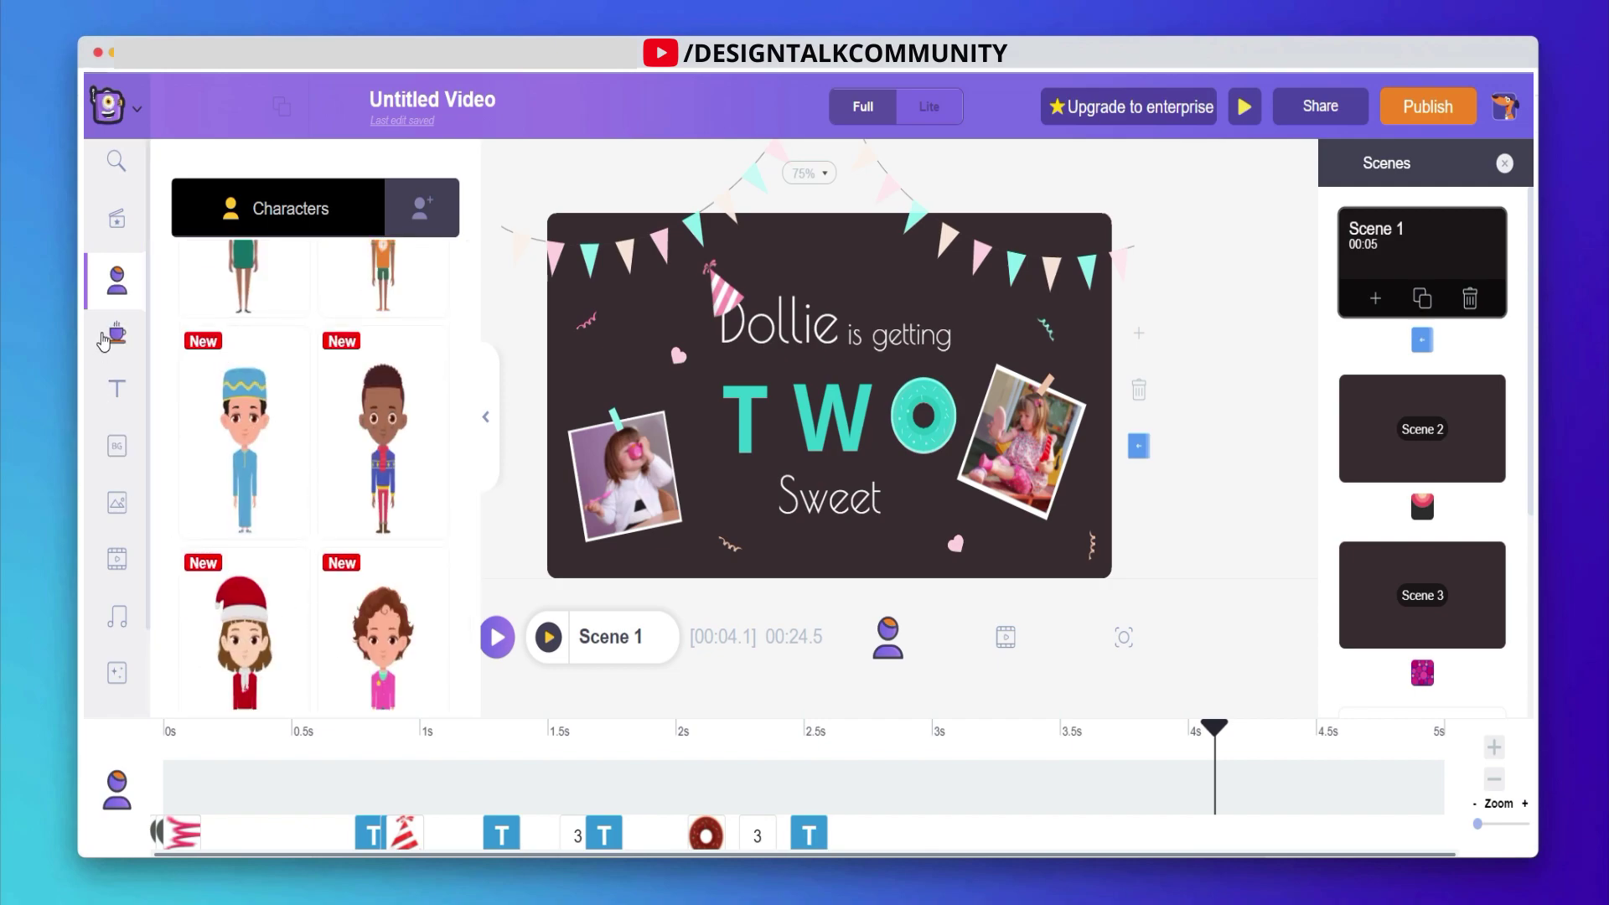
Step: Search the Properties library for "birthday"
click(107, 335)
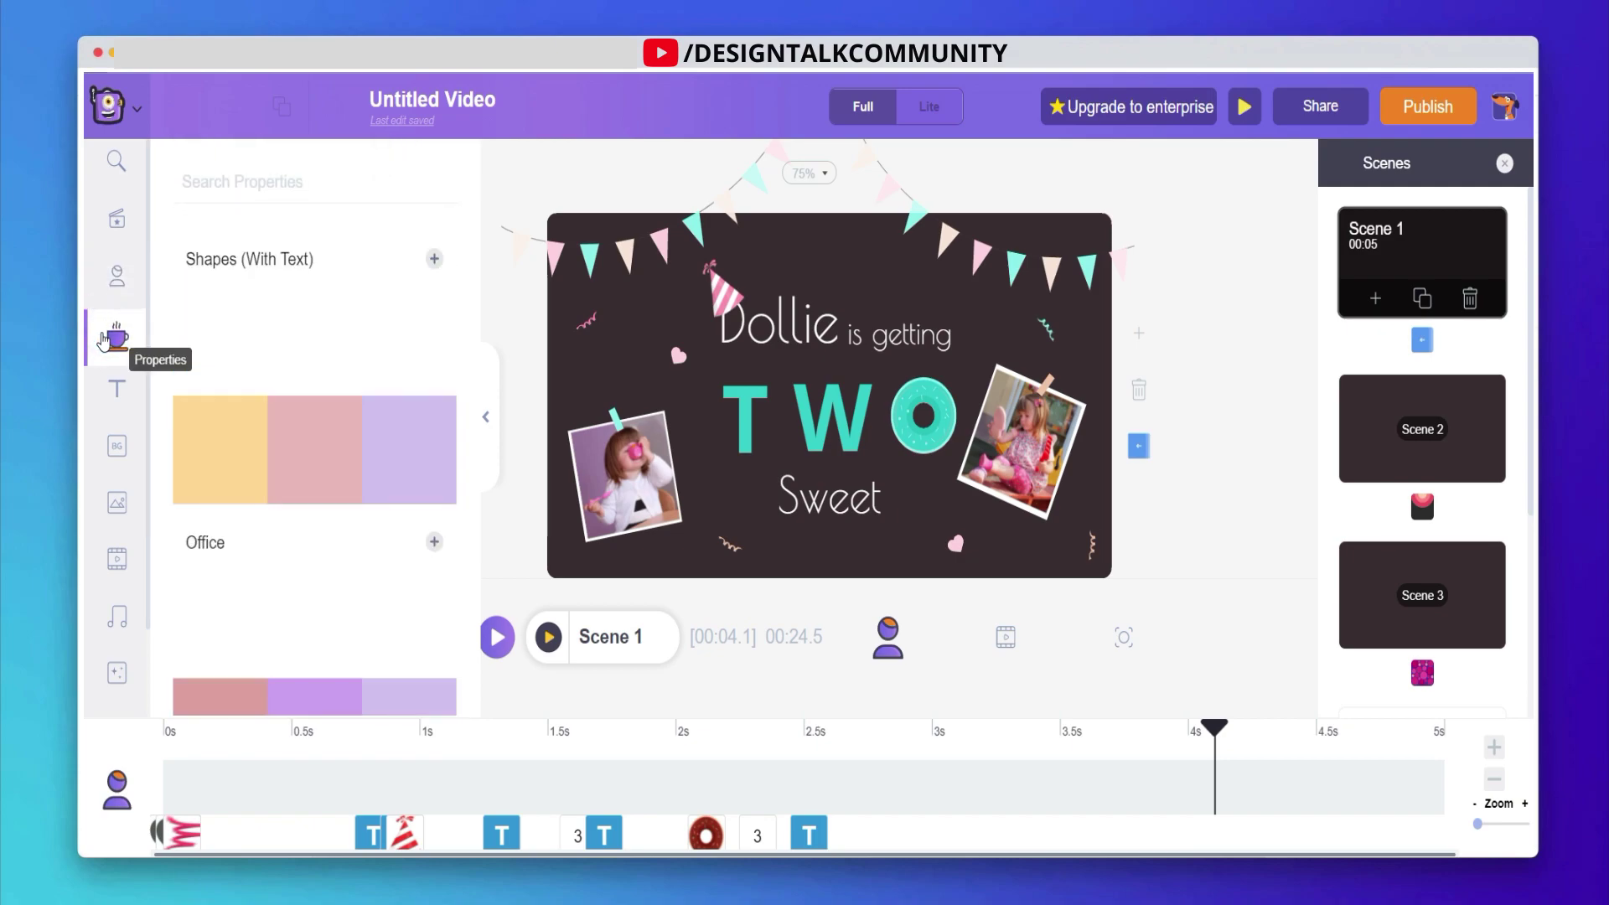
click(262, 175)
text(birthday)
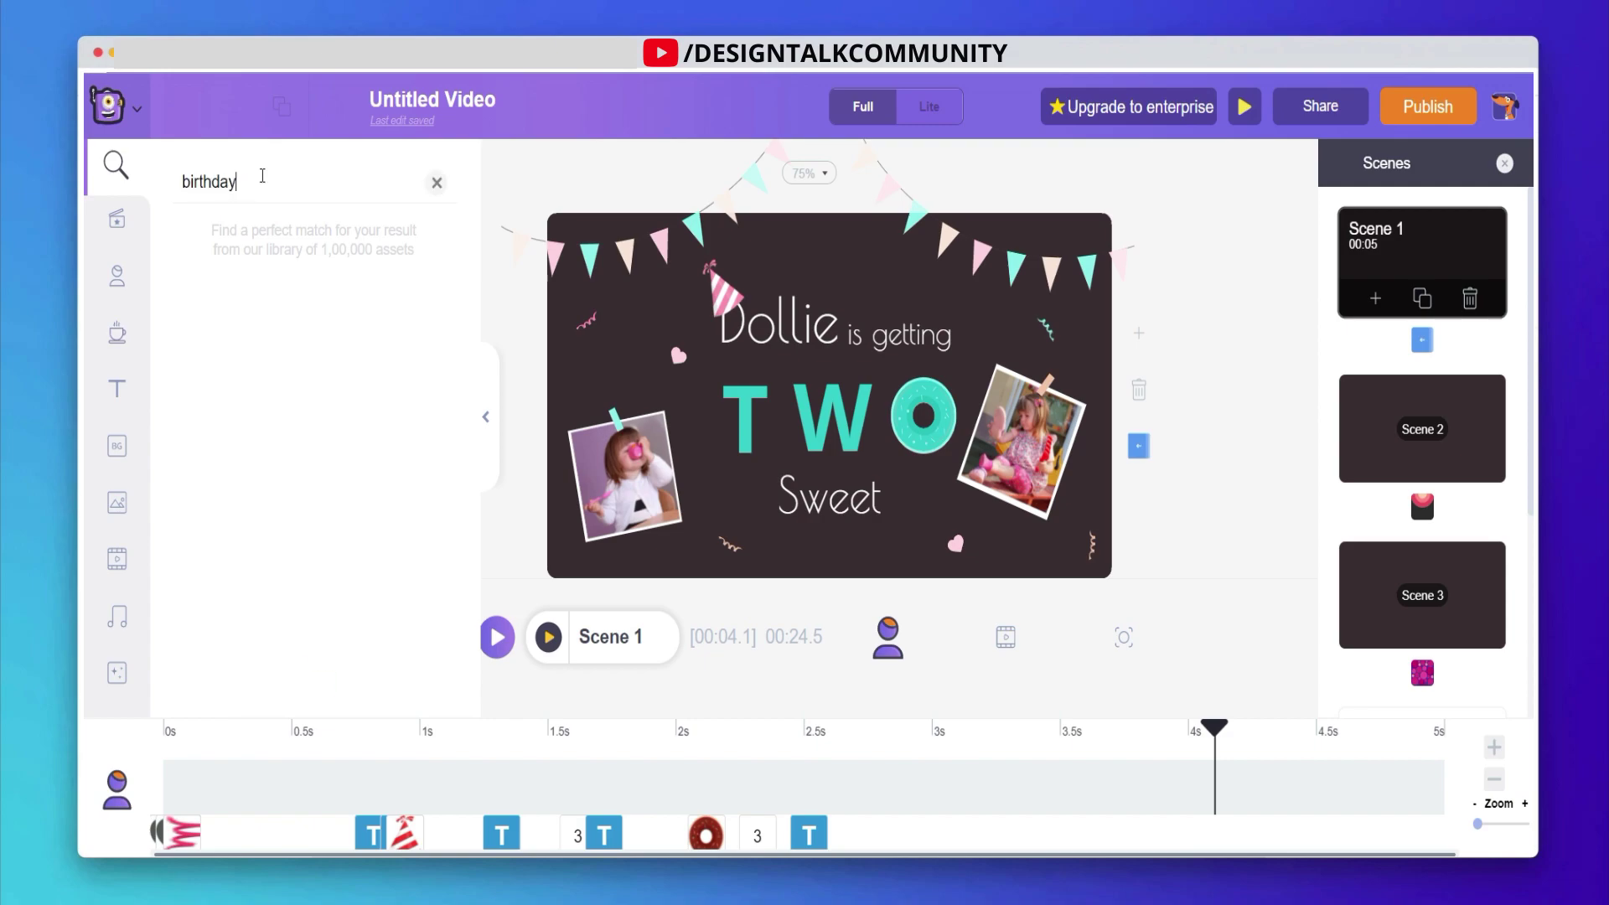
key(Return)
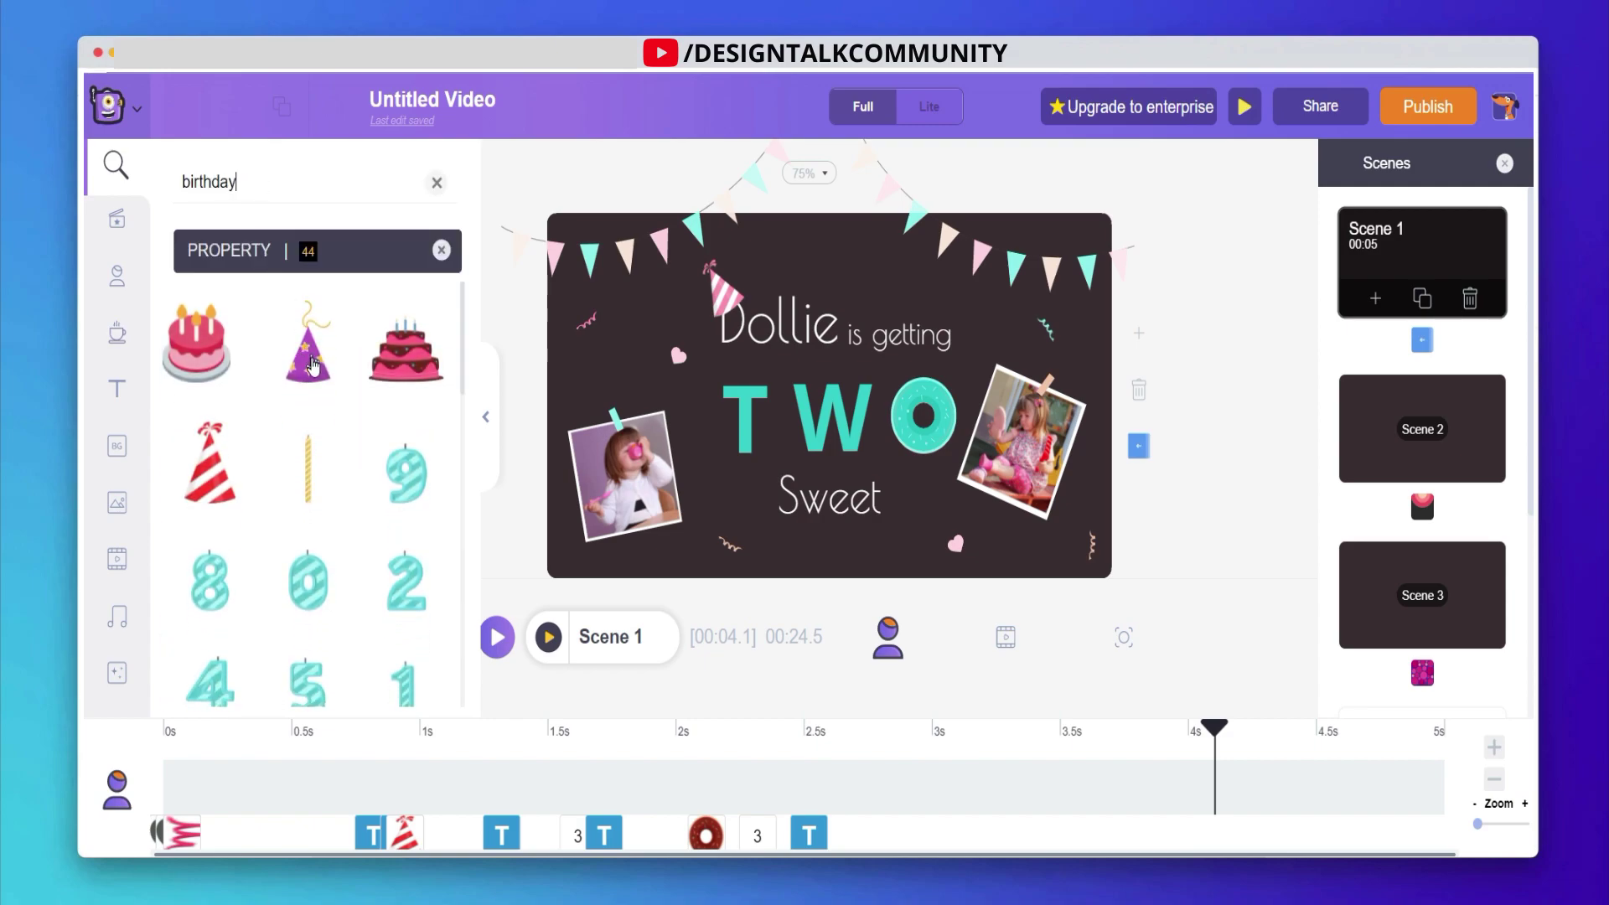
Step: Add the purple star-patterned party hat to Scene 1 and place it, slightly tilted, above the end of "getting"
scroll(302, 469, down, 10)
scroll(293, 556, up, 10)
click(308, 328)
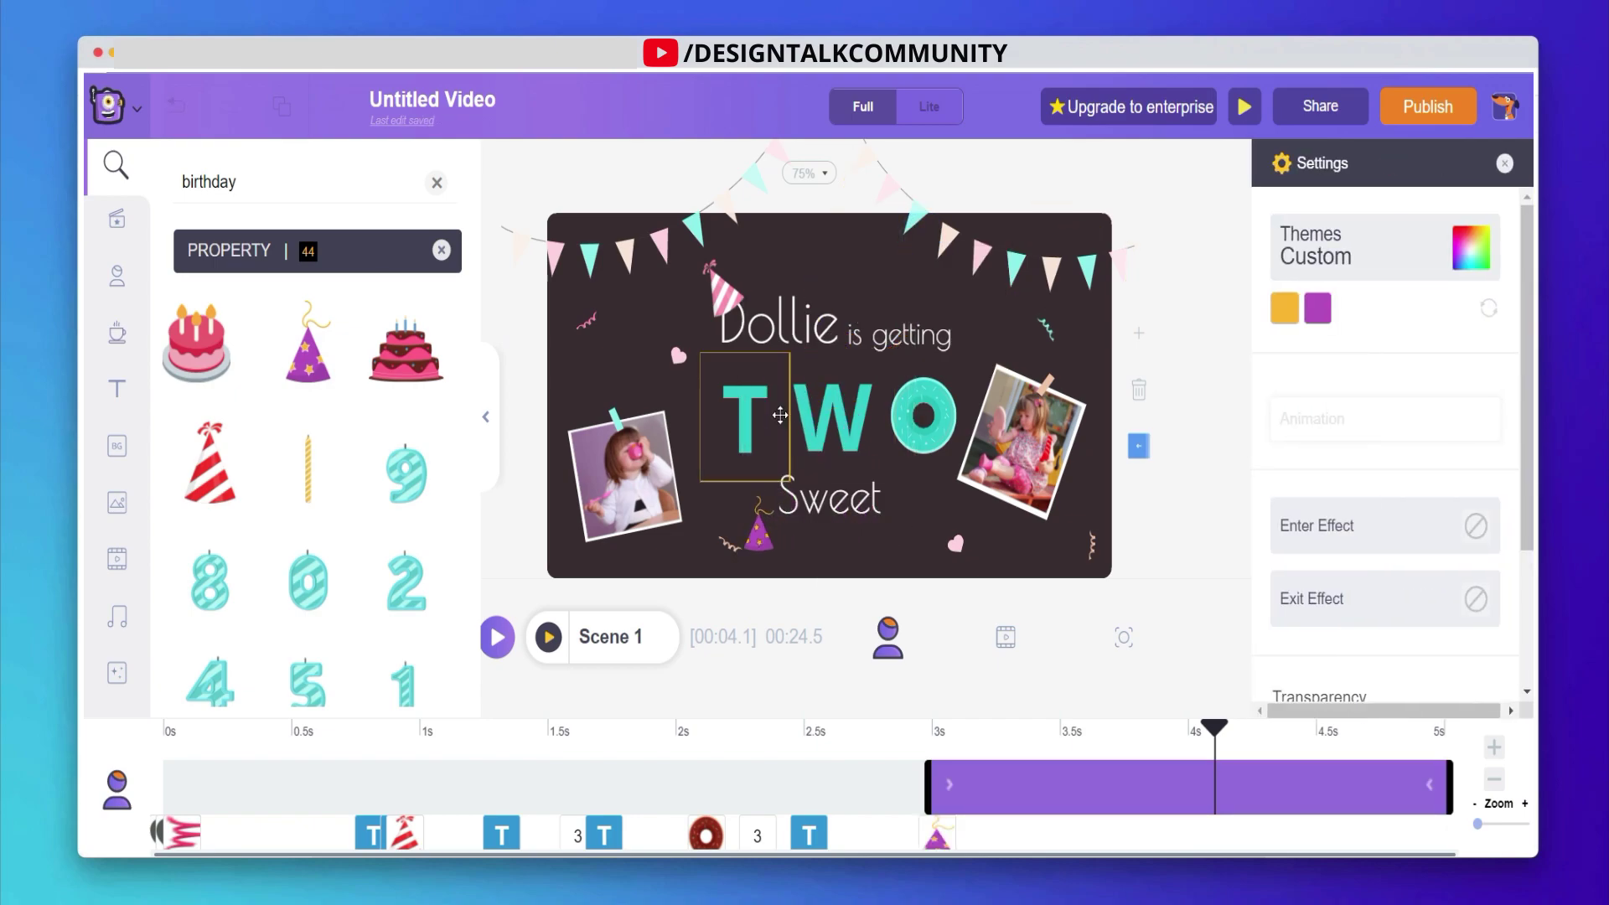
click(758, 534)
drag(758, 535, 941, 361)
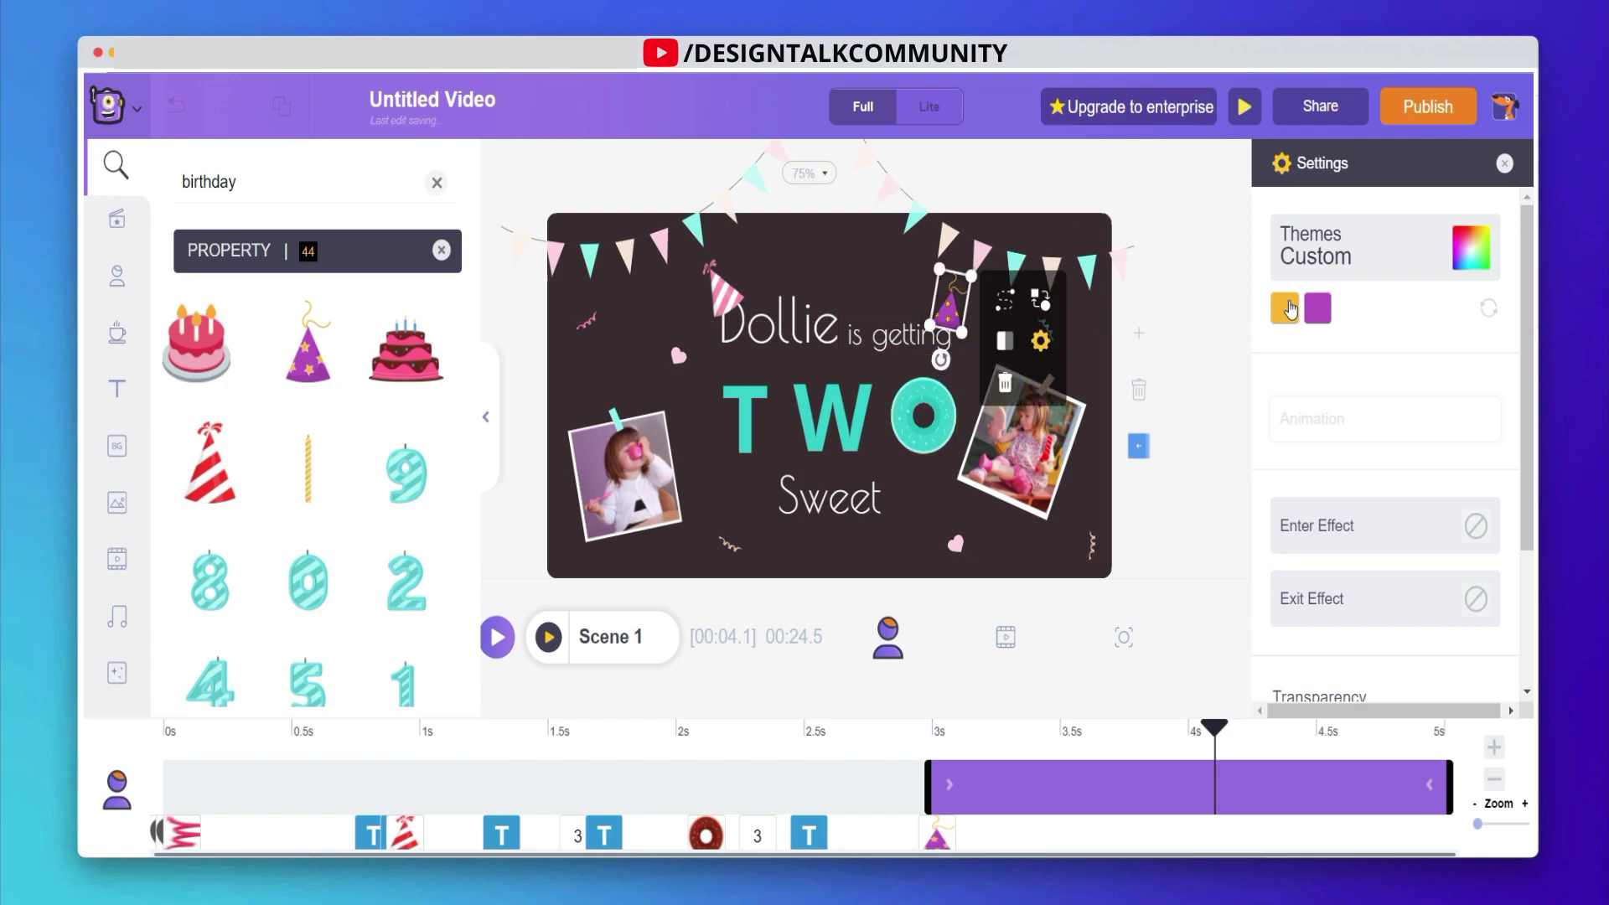
Step: Recolor the party hat, changing its yellow parts to pinkish red and its purple parts to turquoise
click(1284, 310)
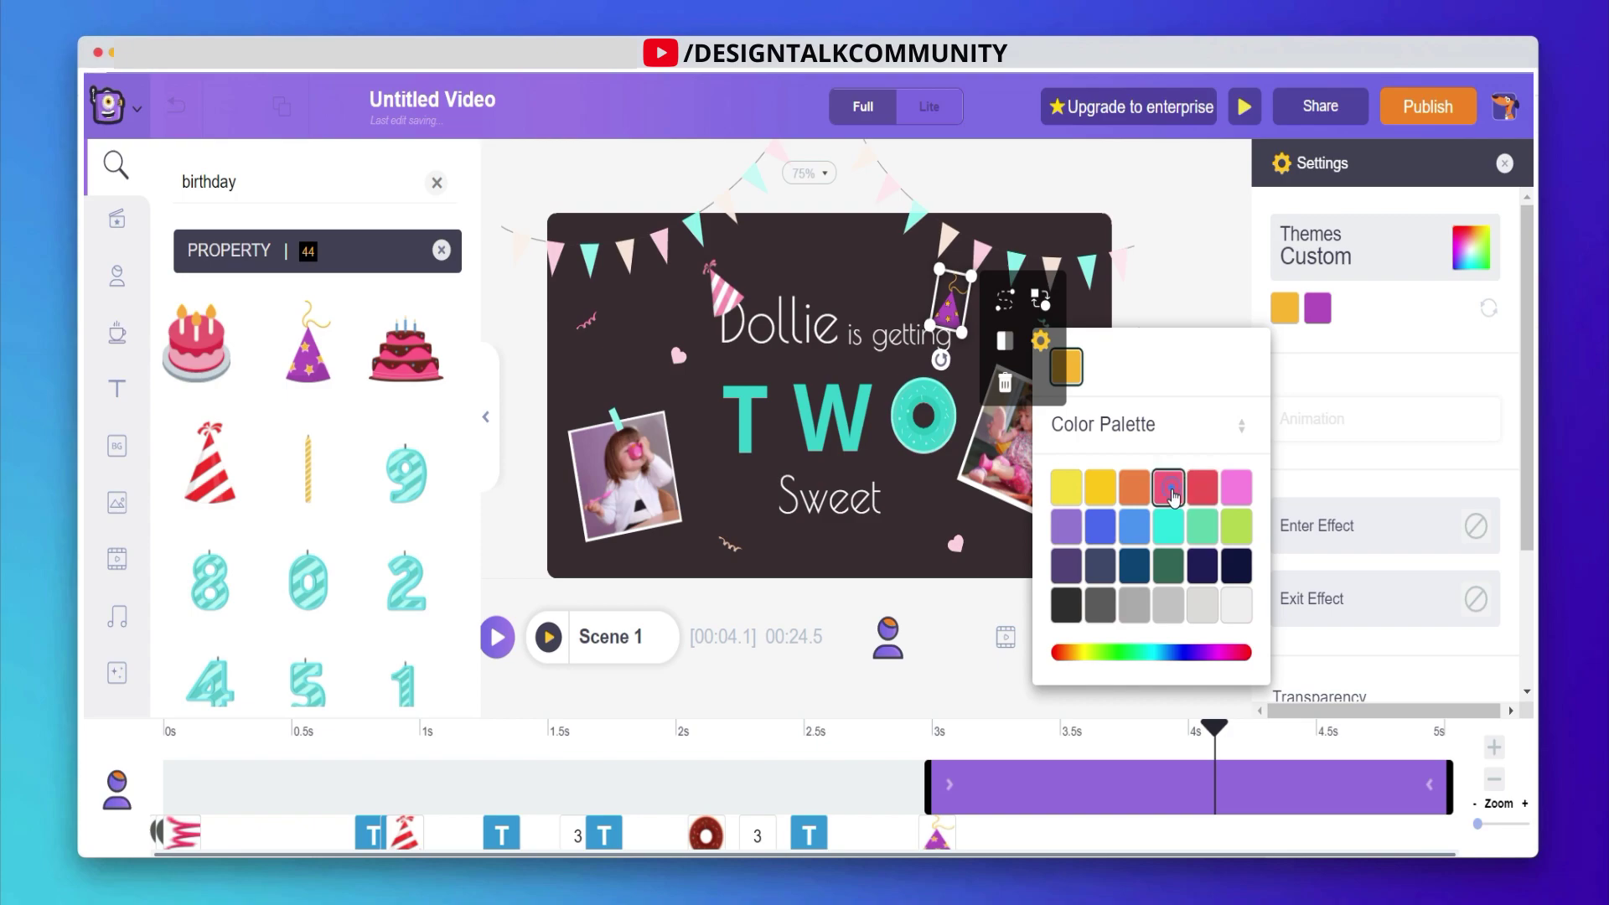
click(1171, 496)
click(1316, 312)
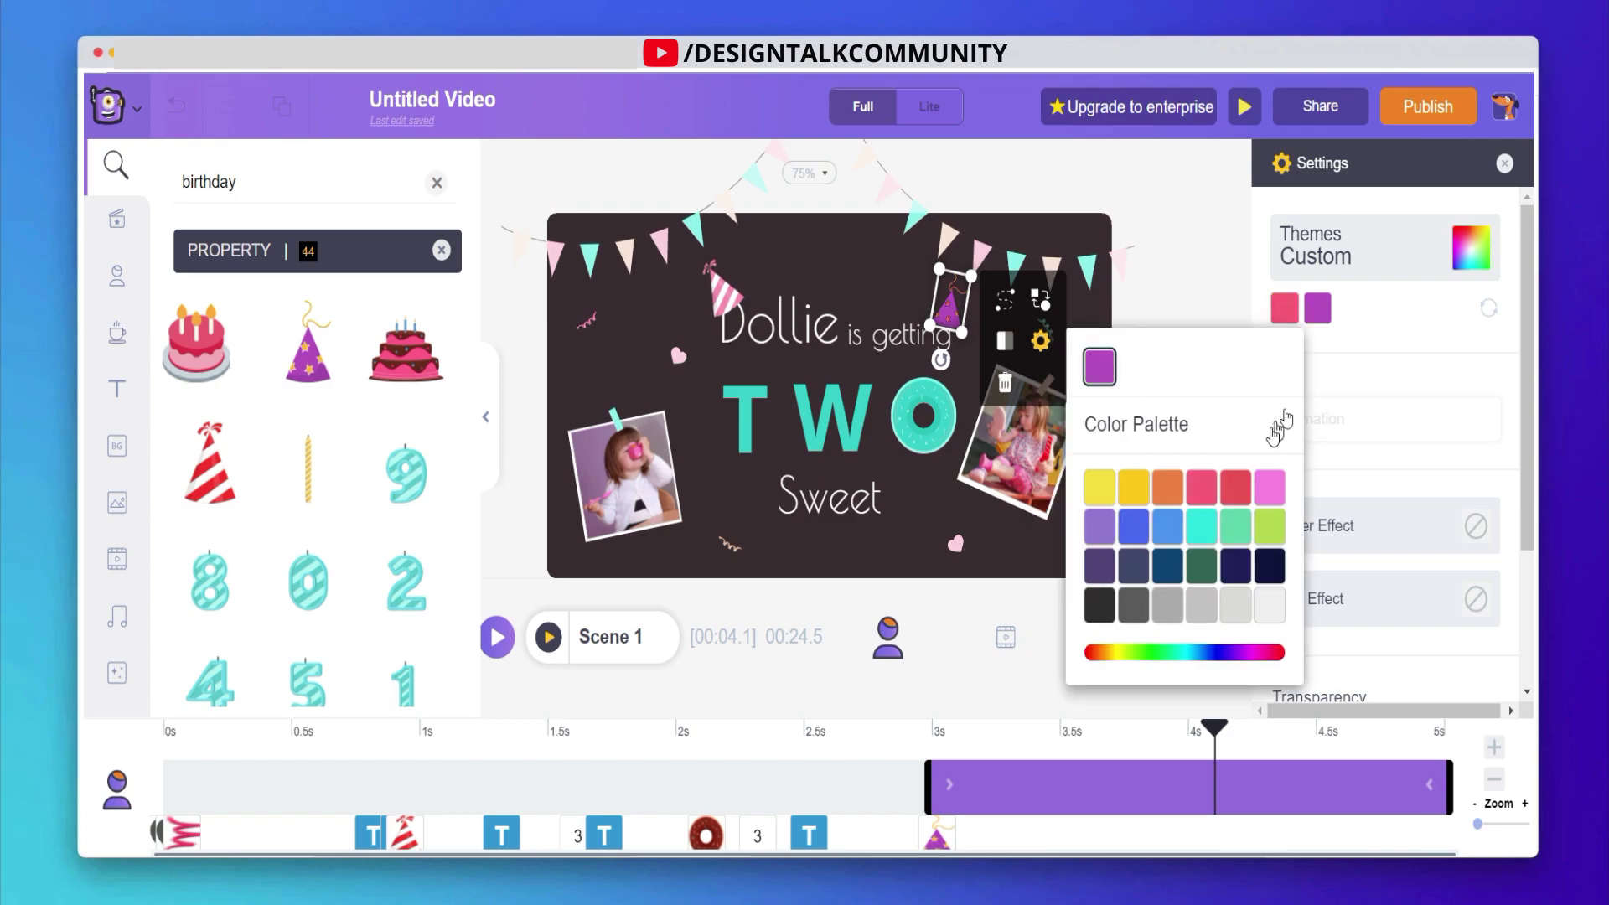
click(1201, 526)
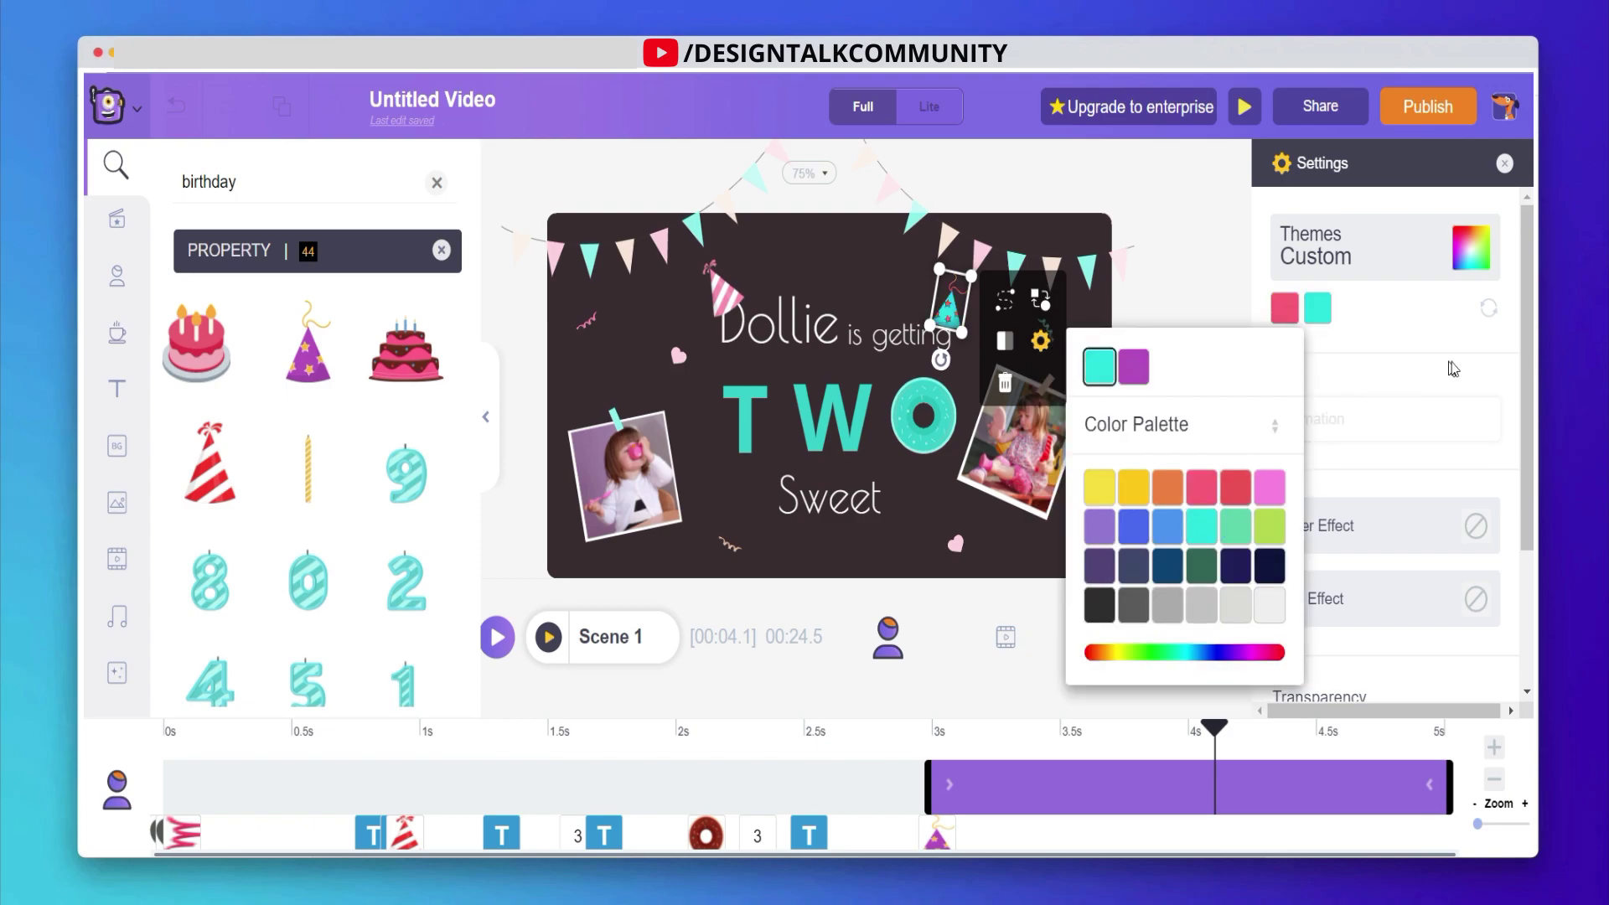
click(1416, 322)
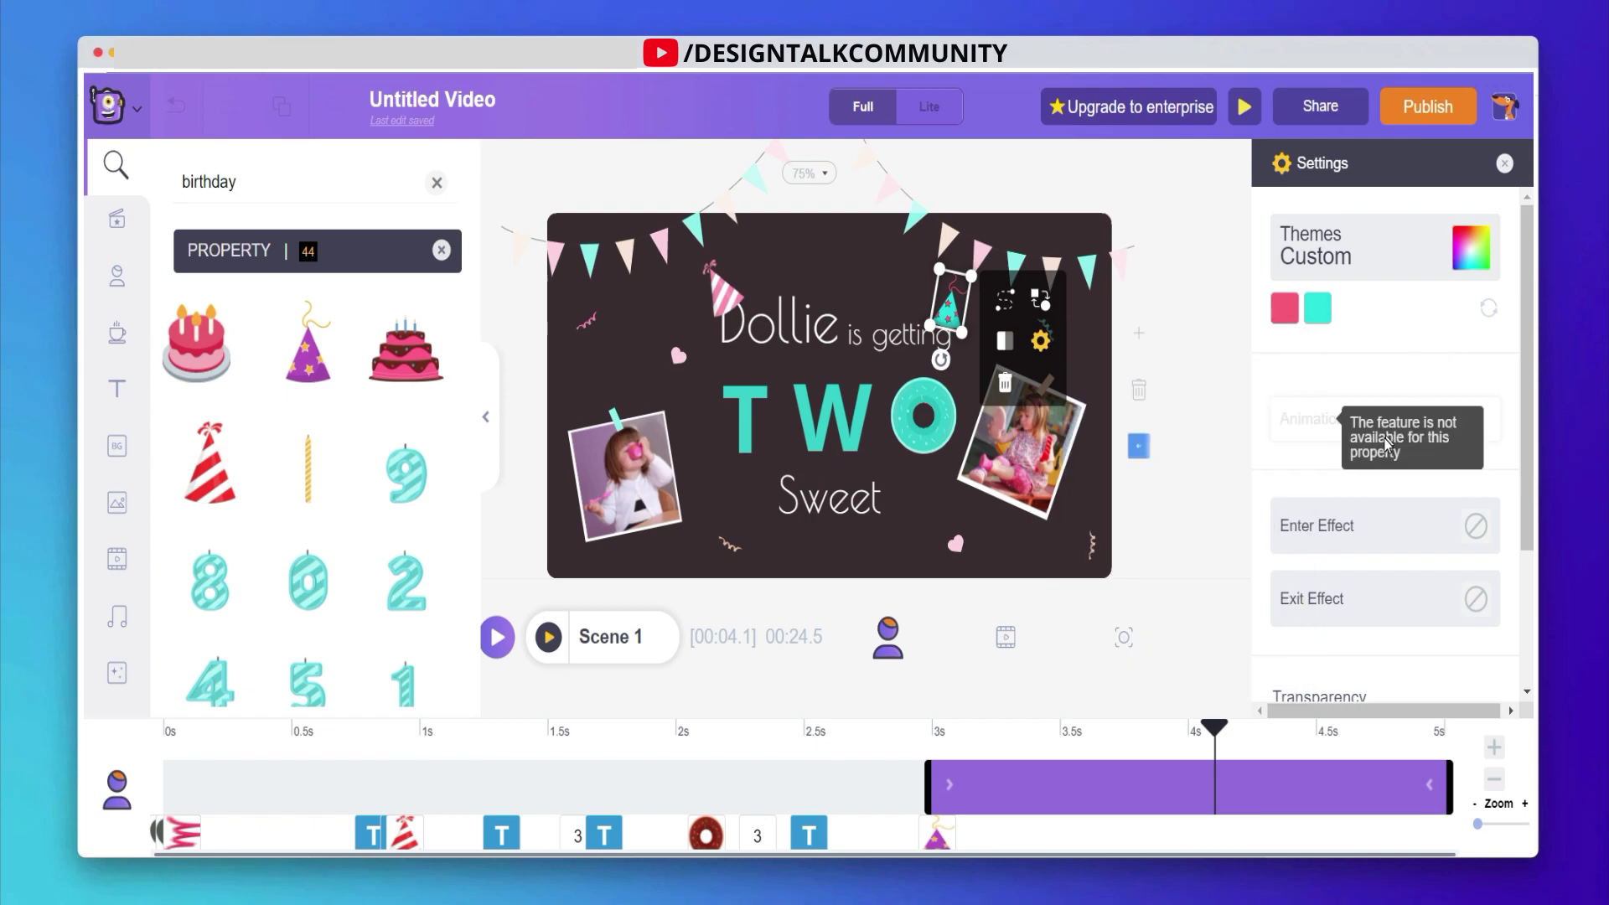
Step: Apply the Right Top enter effect from the Enter group to the party hat and return to its settings
scroll(1382, 450, down, 3)
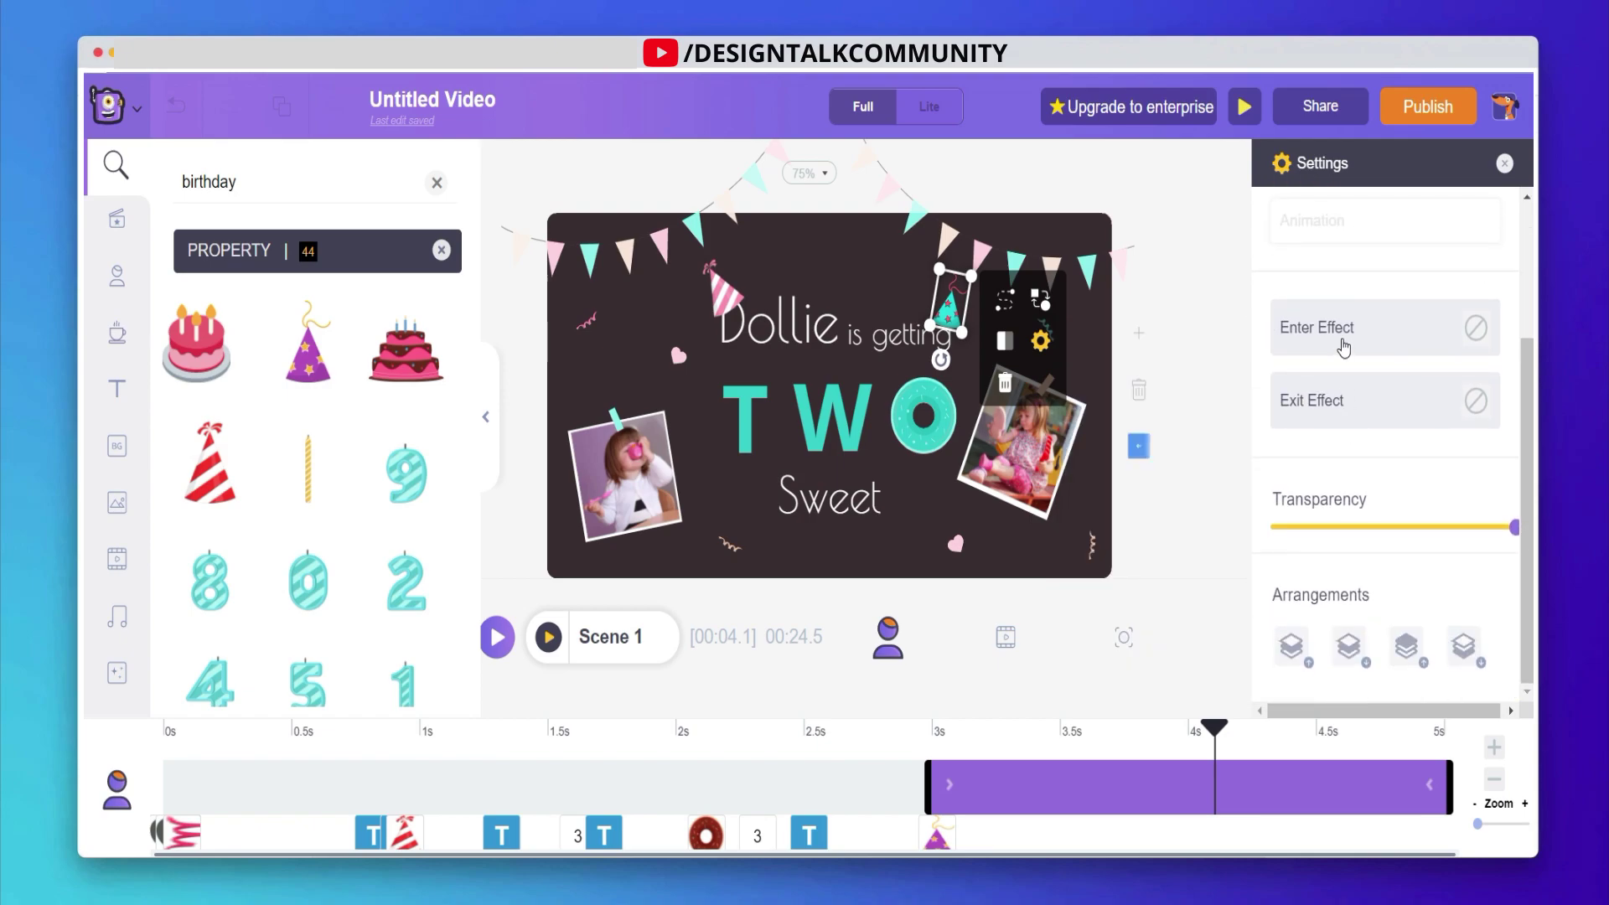
click(1343, 345)
scroll(1324, 435, down, 8)
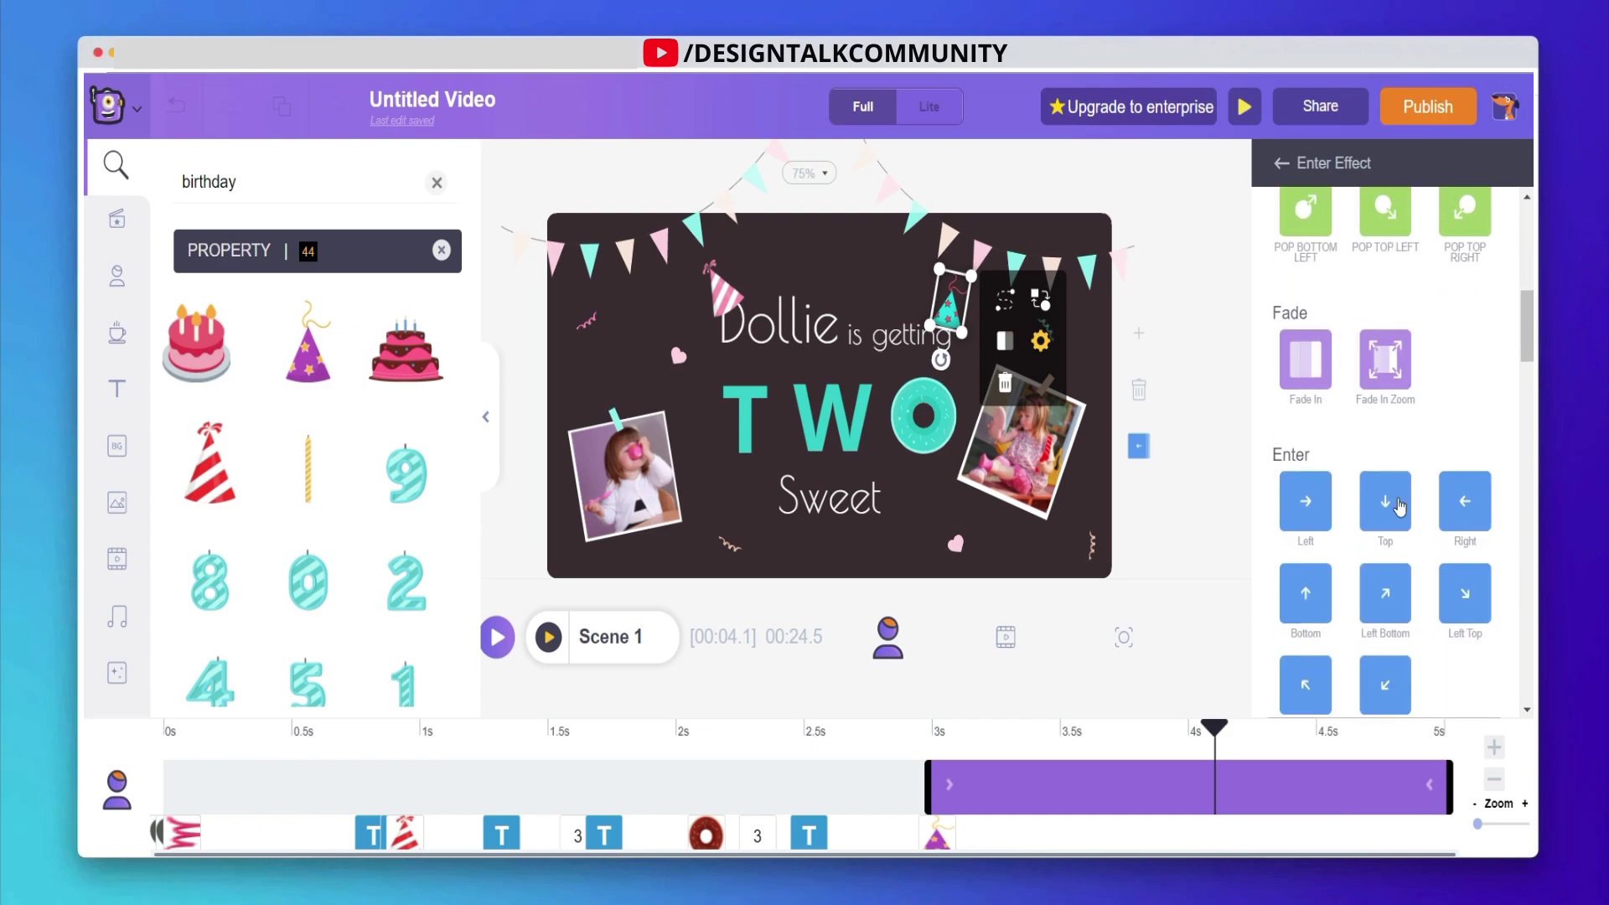
scroll(1398, 506, down, 3)
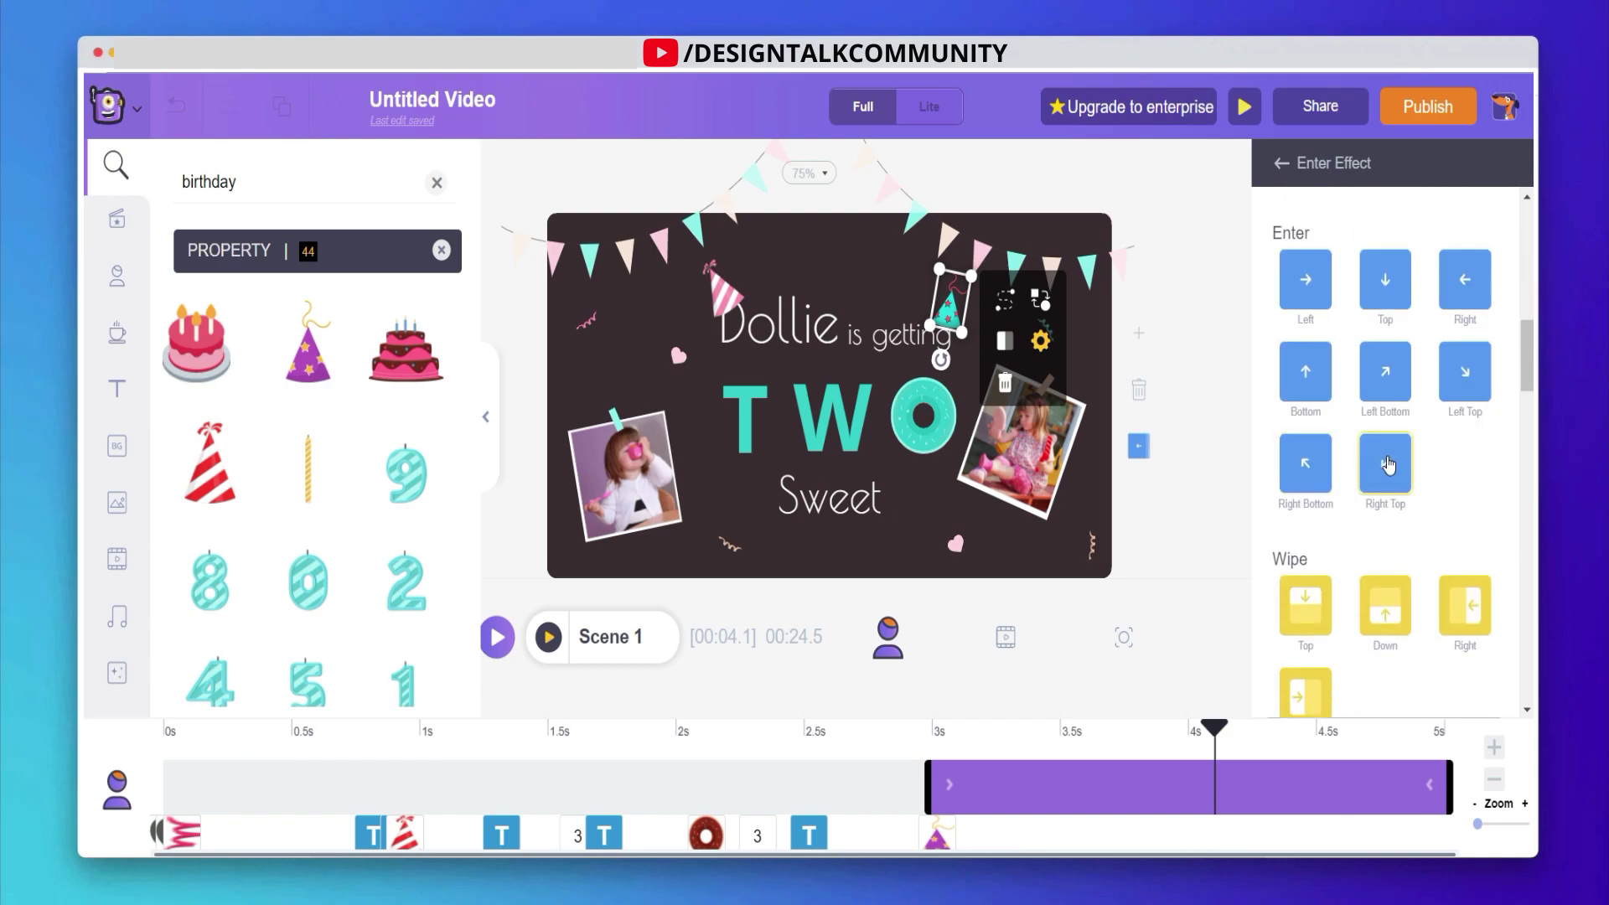
click(1388, 469)
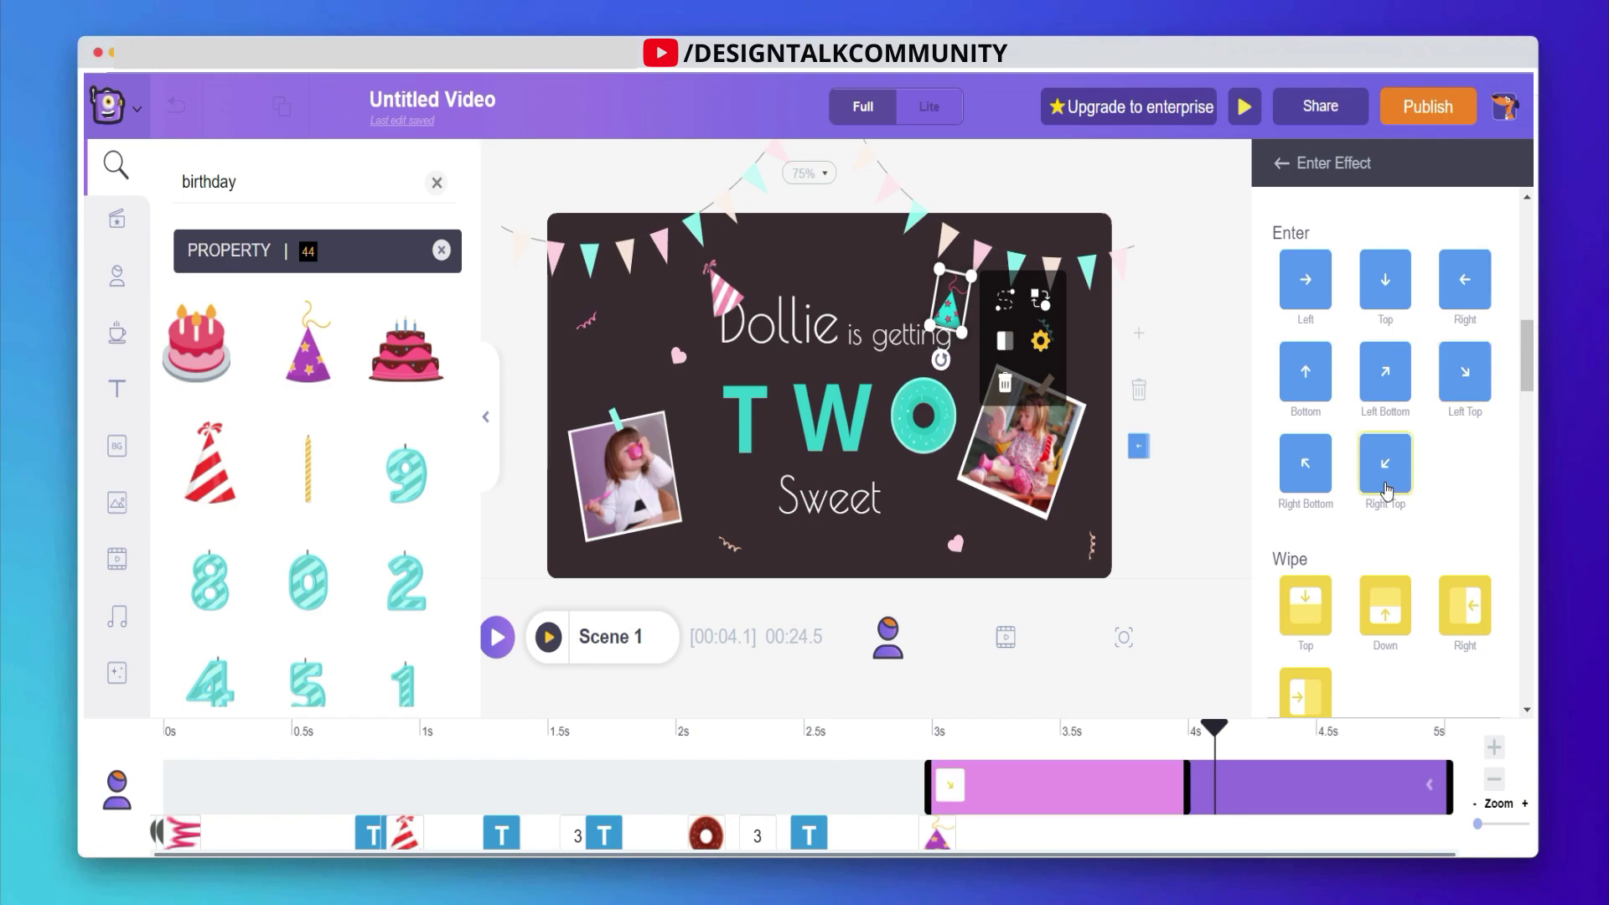
scroll(1384, 486, down, 4)
click(1282, 163)
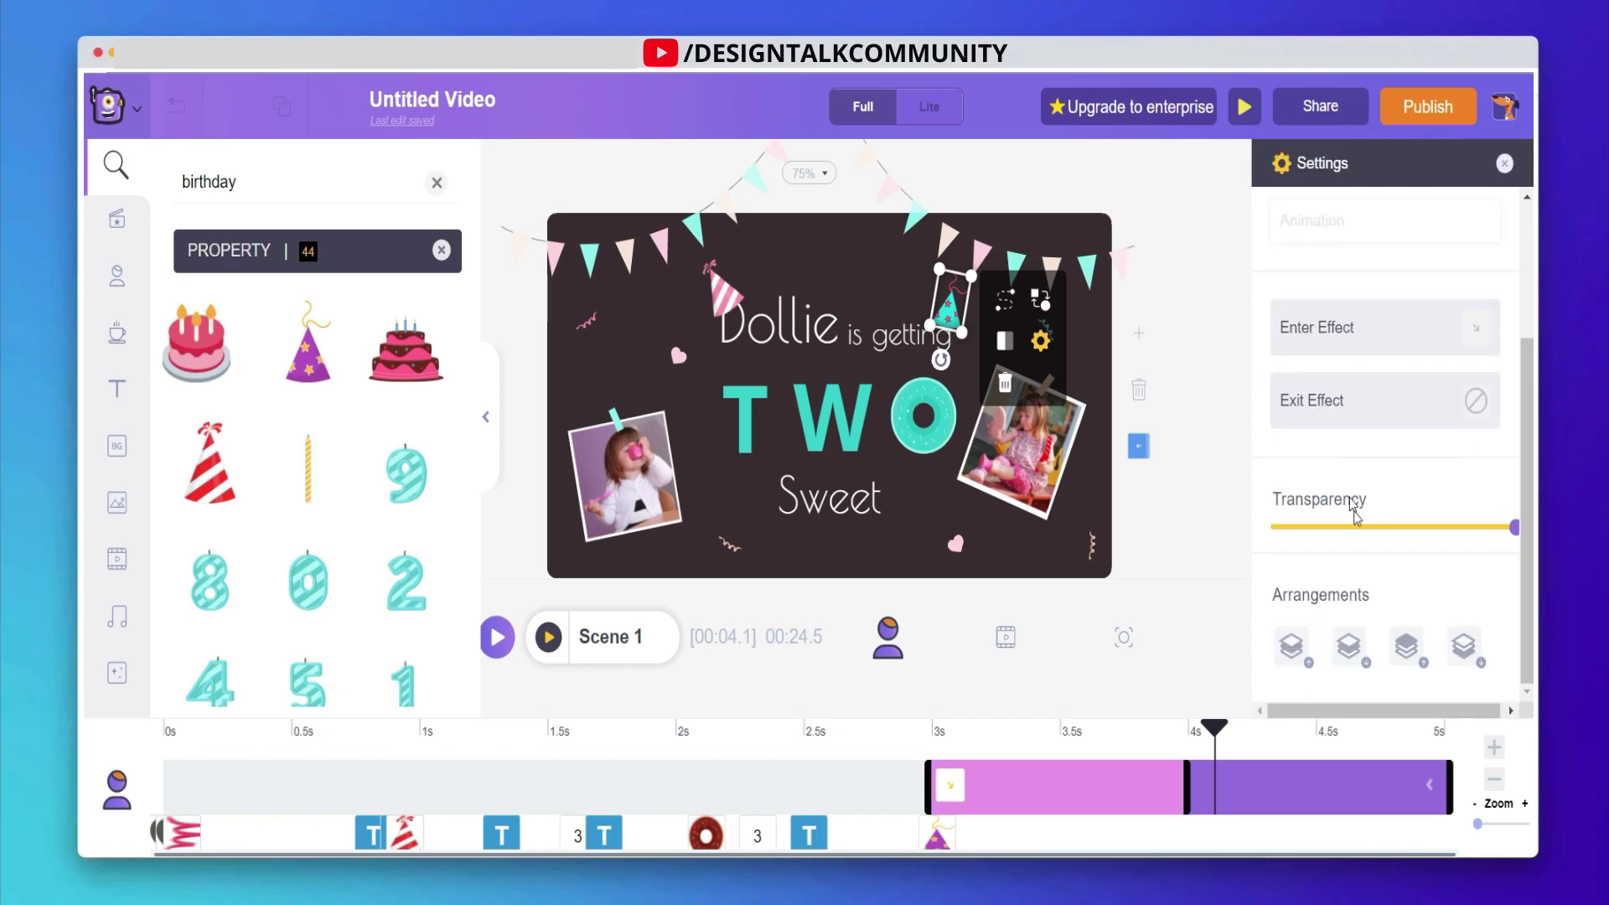
Step: Set the party hat's transparency to 96, check its remaining settings and deselect it
scroll(1424, 553, up, 1)
mouse_move(1514, 544)
mouse_down()
mouse_move(1395, 534)
mouse_move(1513, 545)
mouse_up()
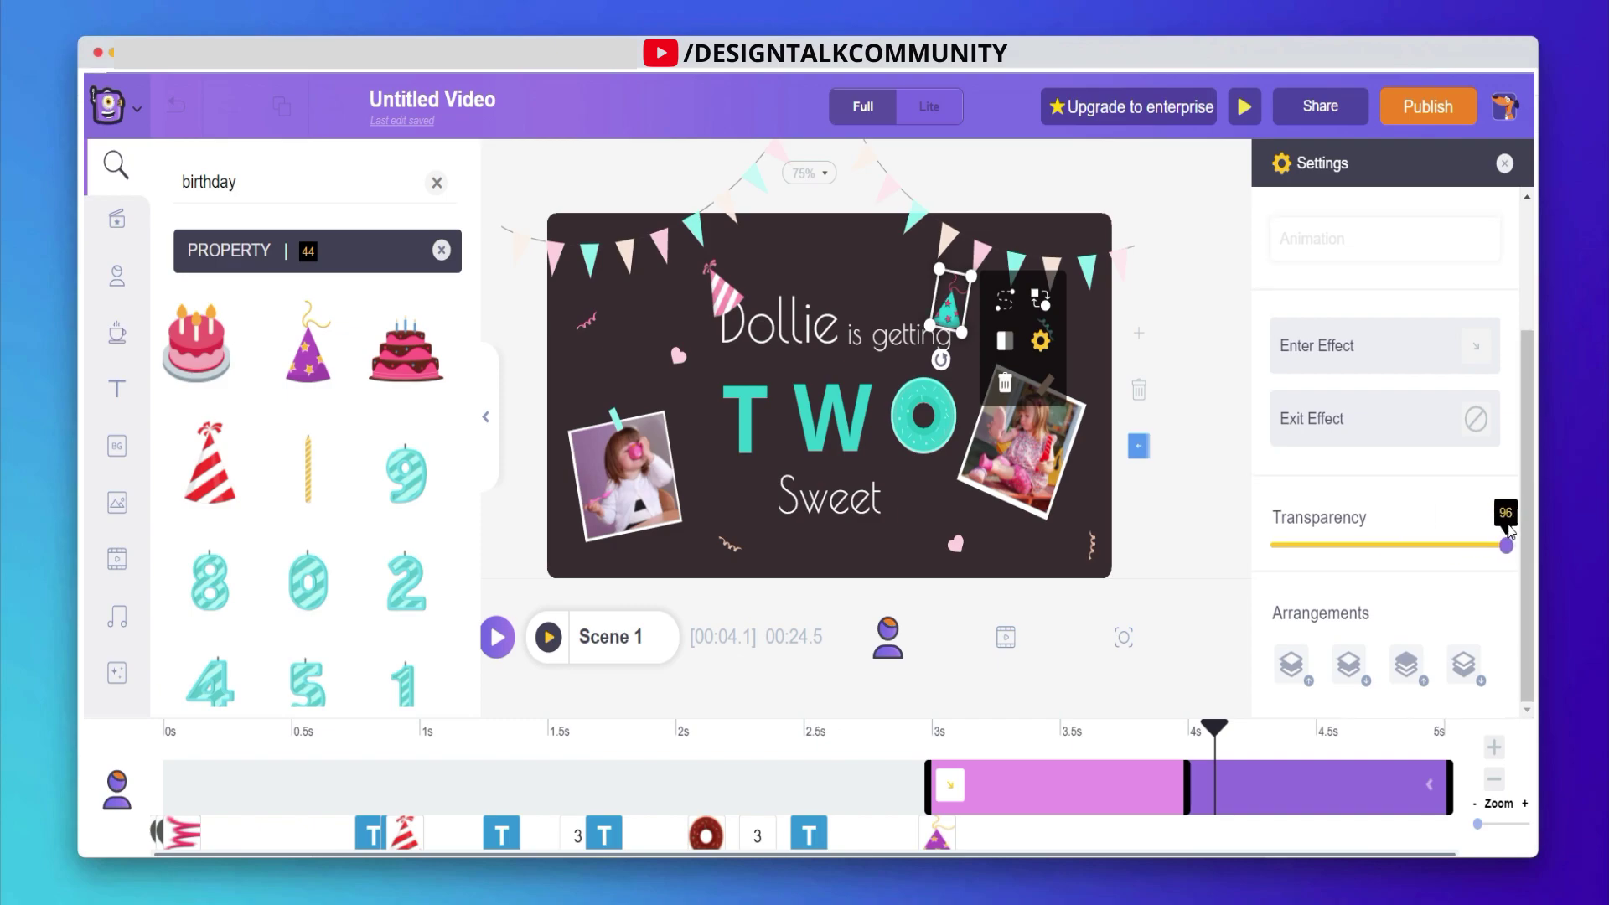
scroll(1500, 536, down, 1)
scroll(1367, 507, up, 3)
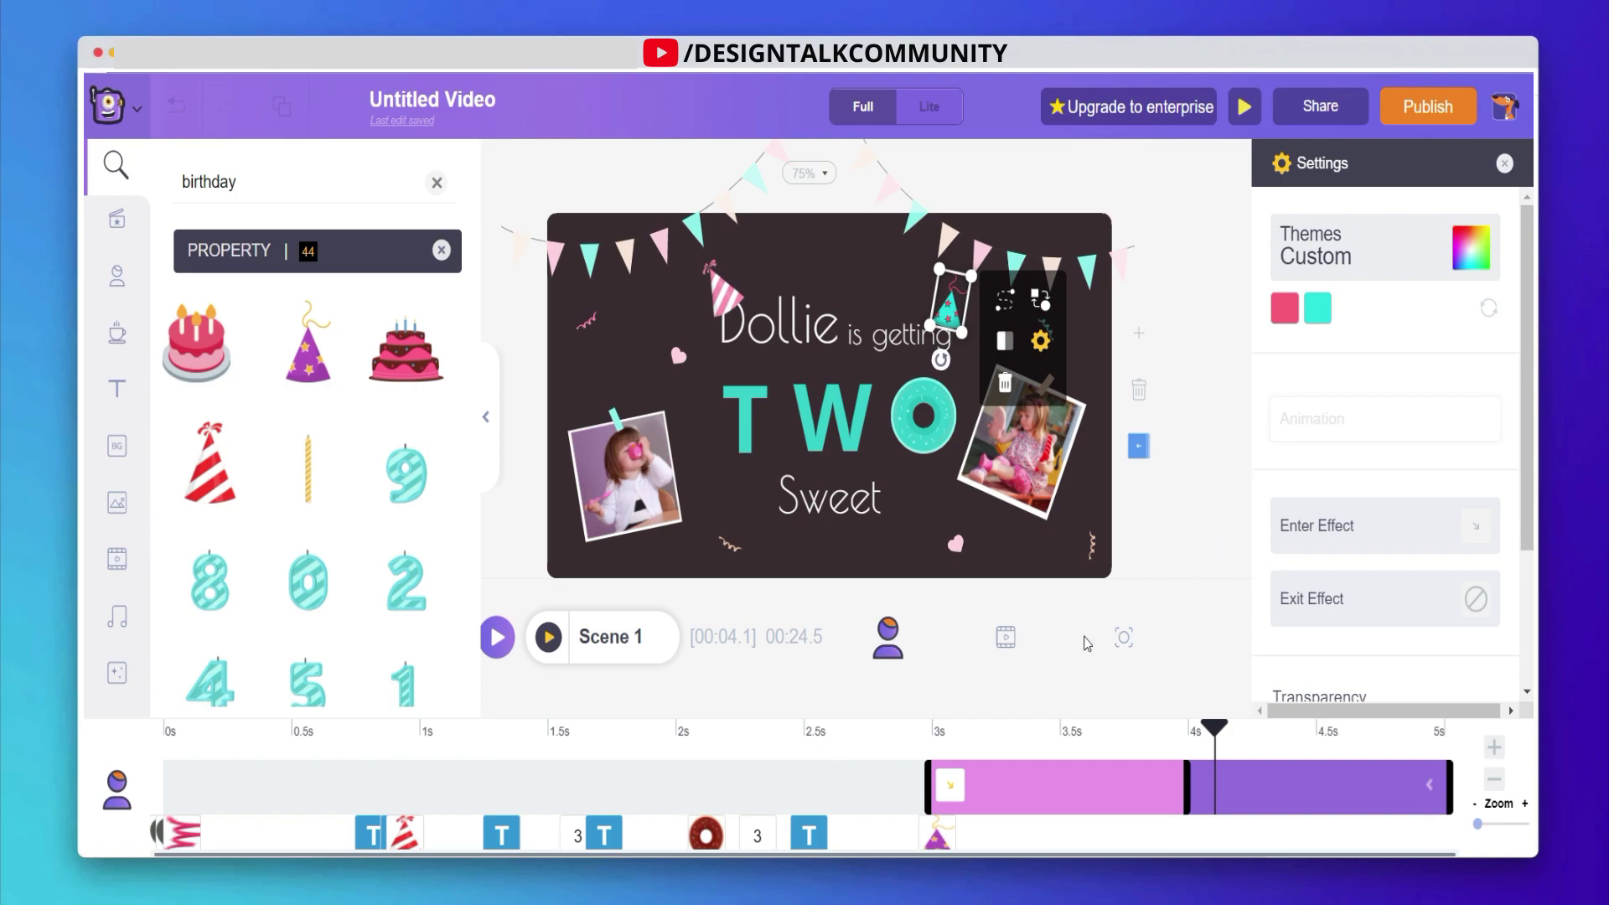
click(1188, 509)
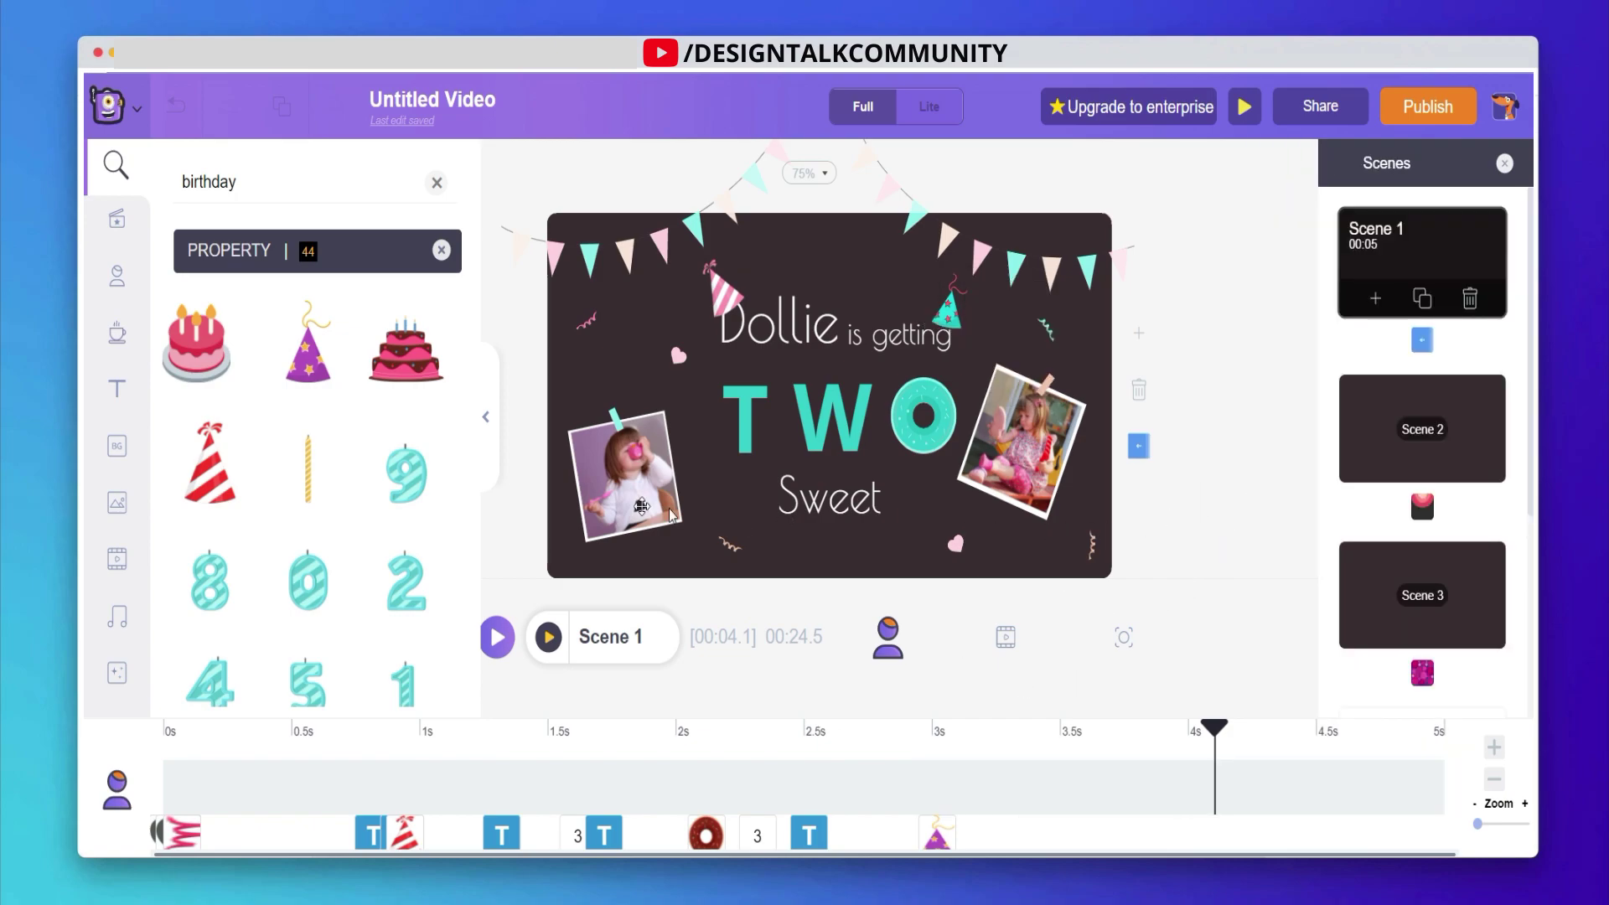
Step: Browse the background, image and video libraries to see which categories they offer
click(106, 450)
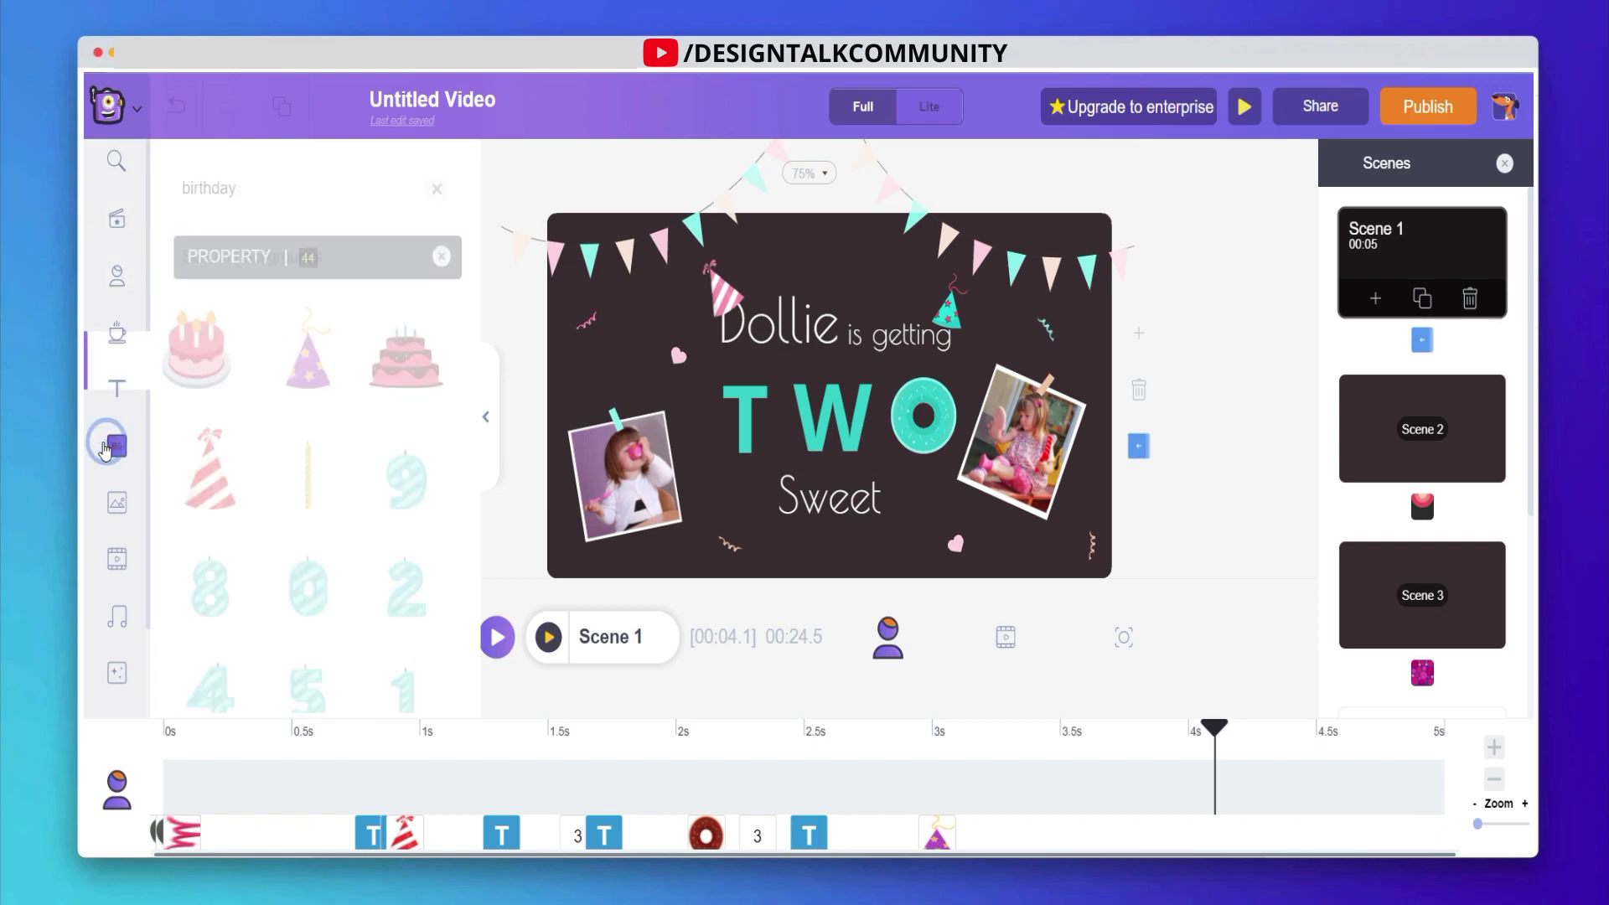
scroll(253, 467, down, 4)
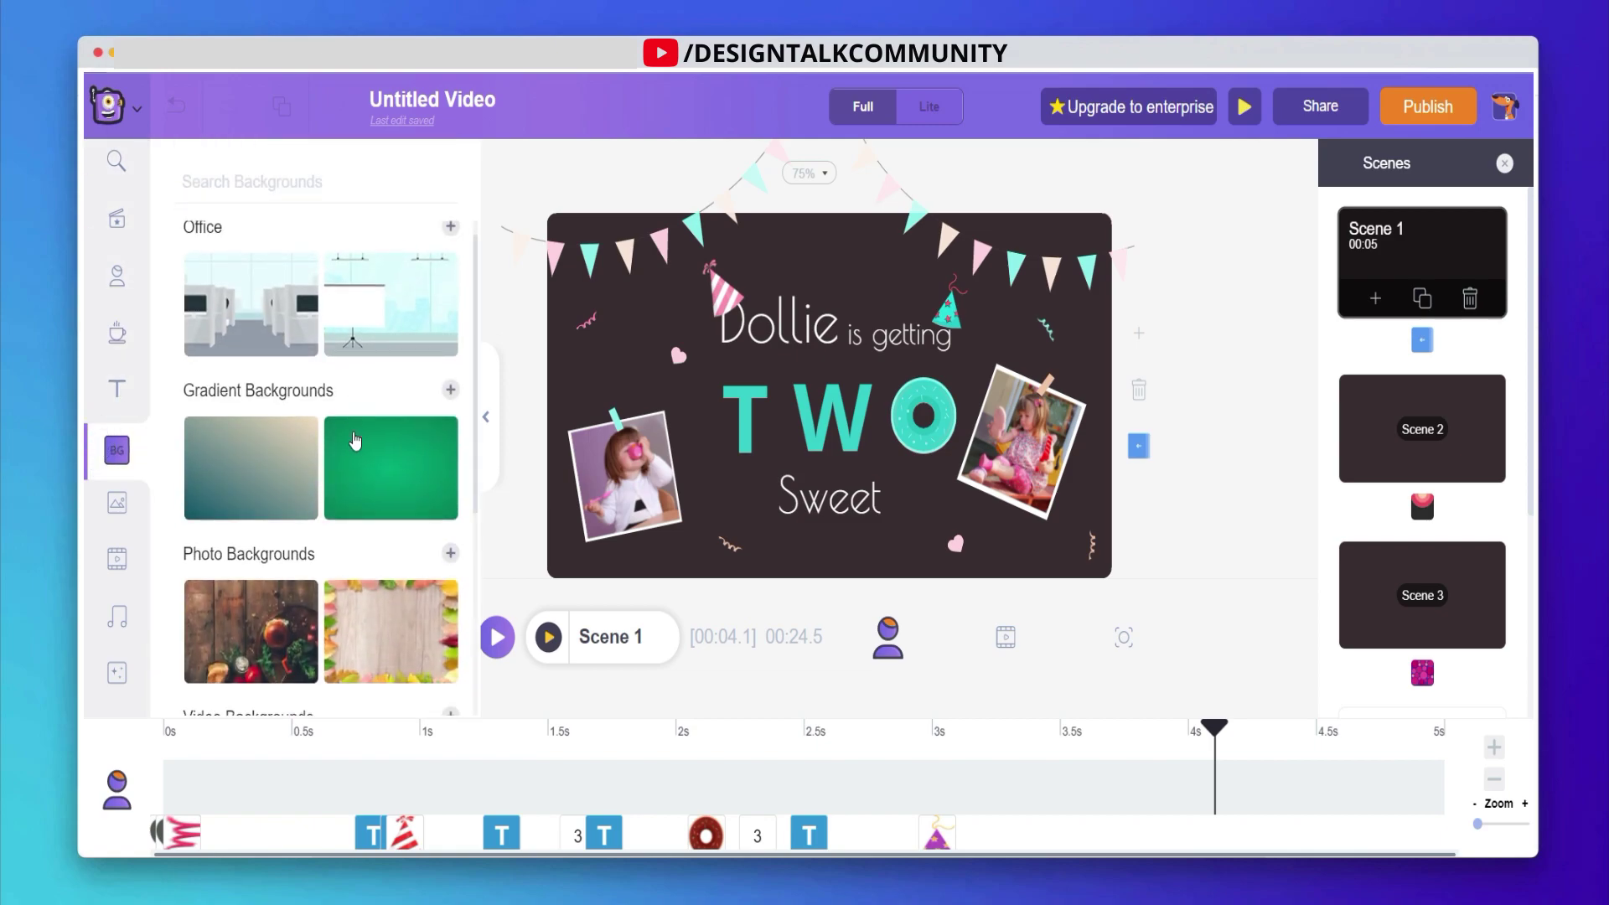
scroll(253, 466, down, 5)
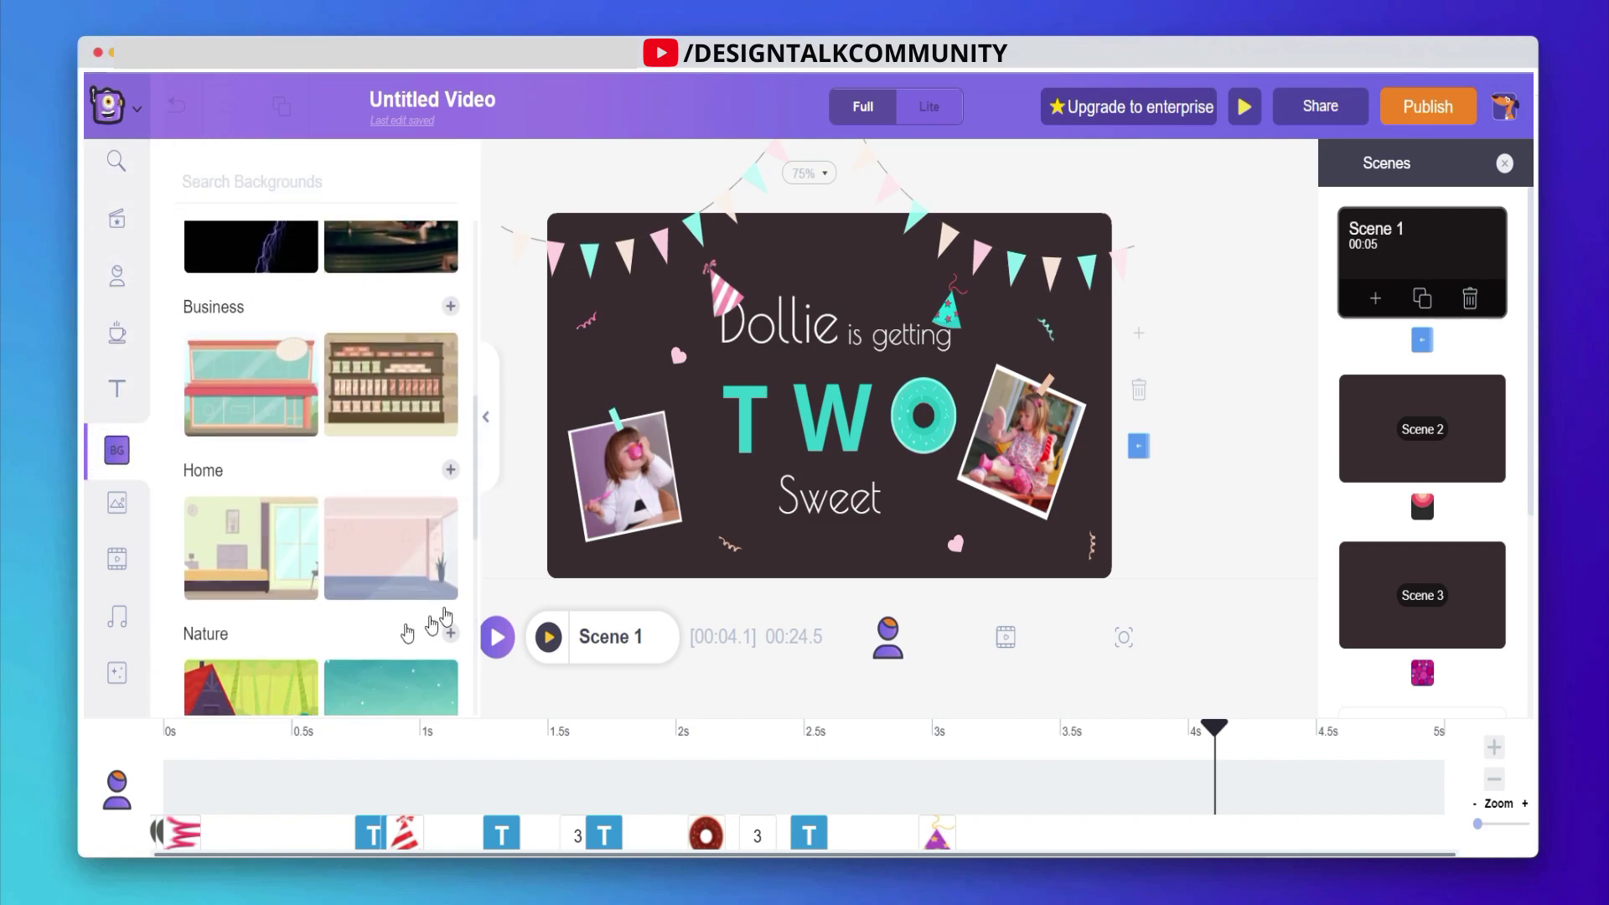
click(116, 506)
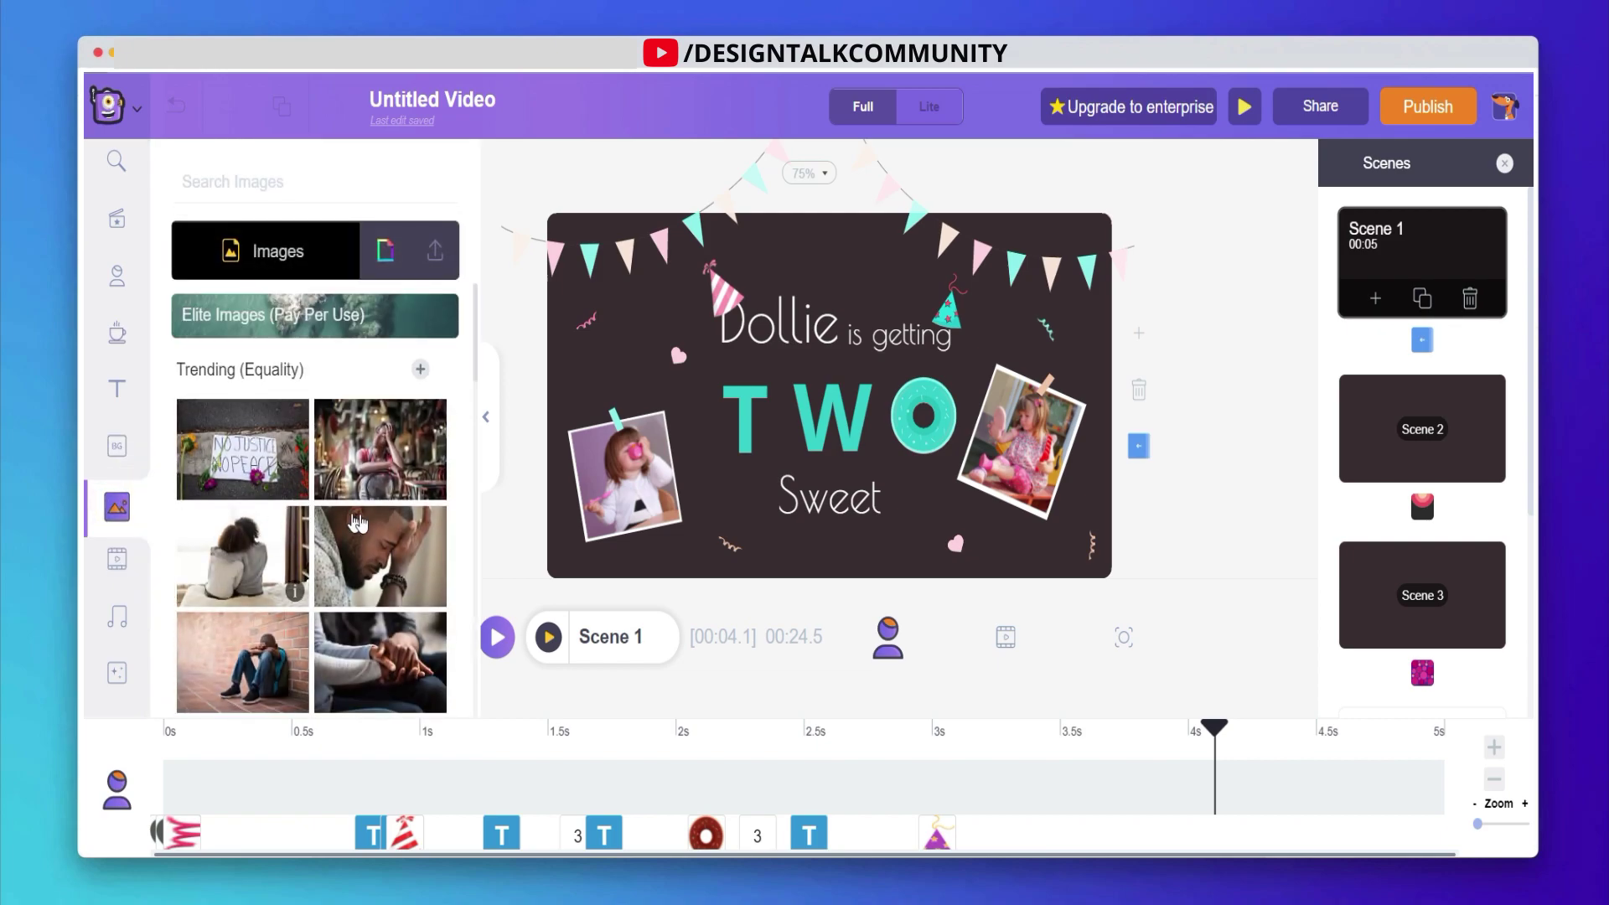
scroll(358, 551, down, 5)
click(117, 558)
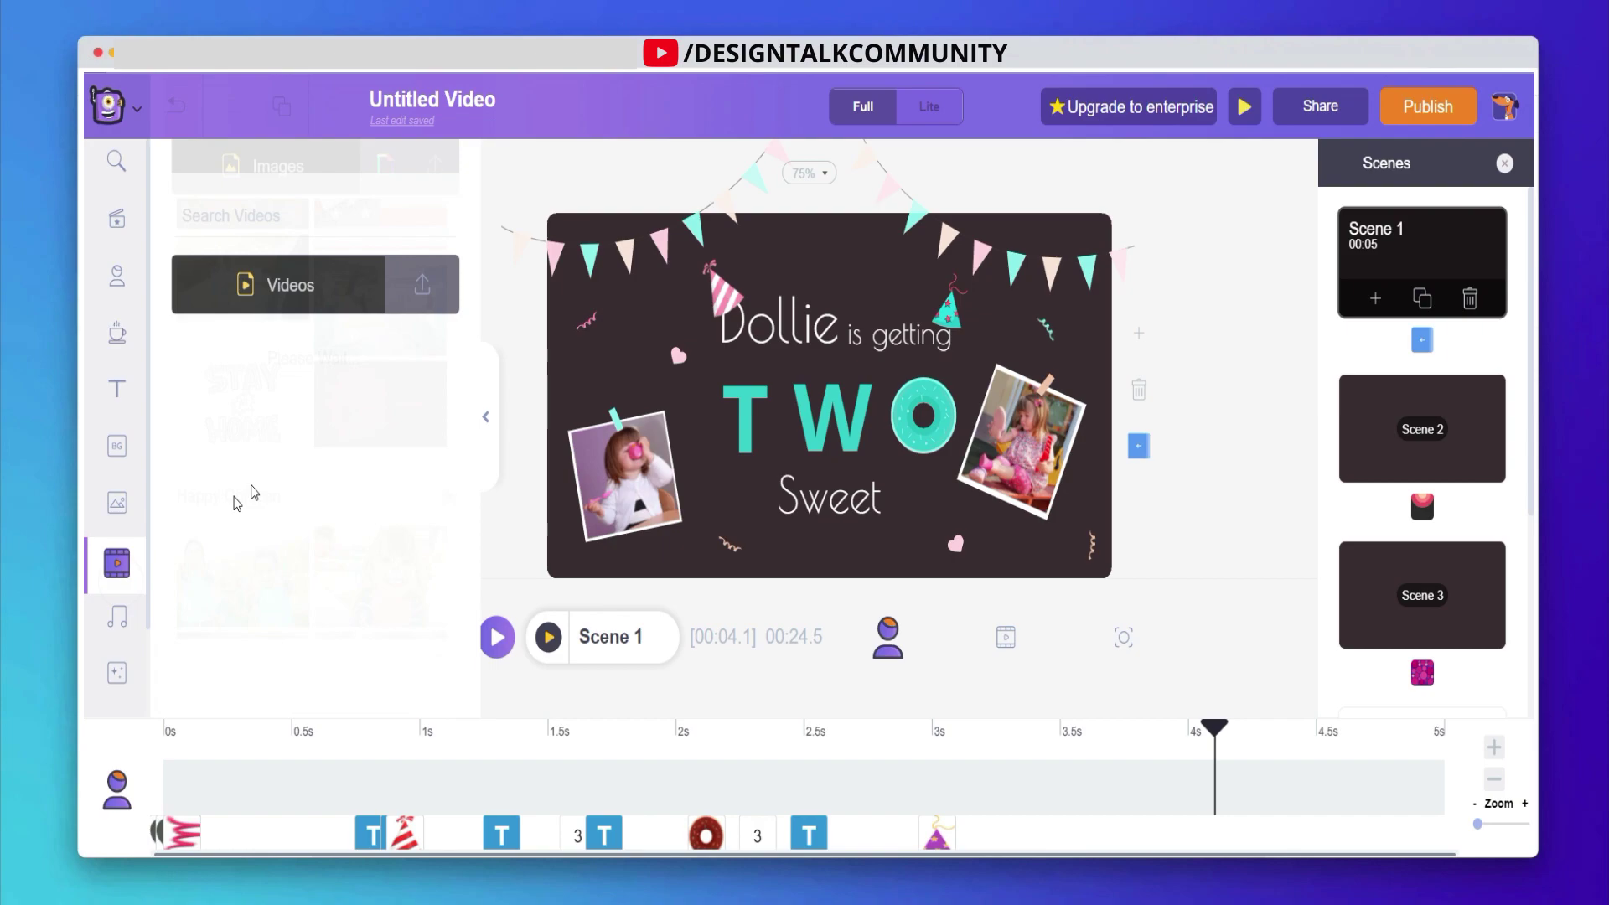
scroll(318, 470, down, 8)
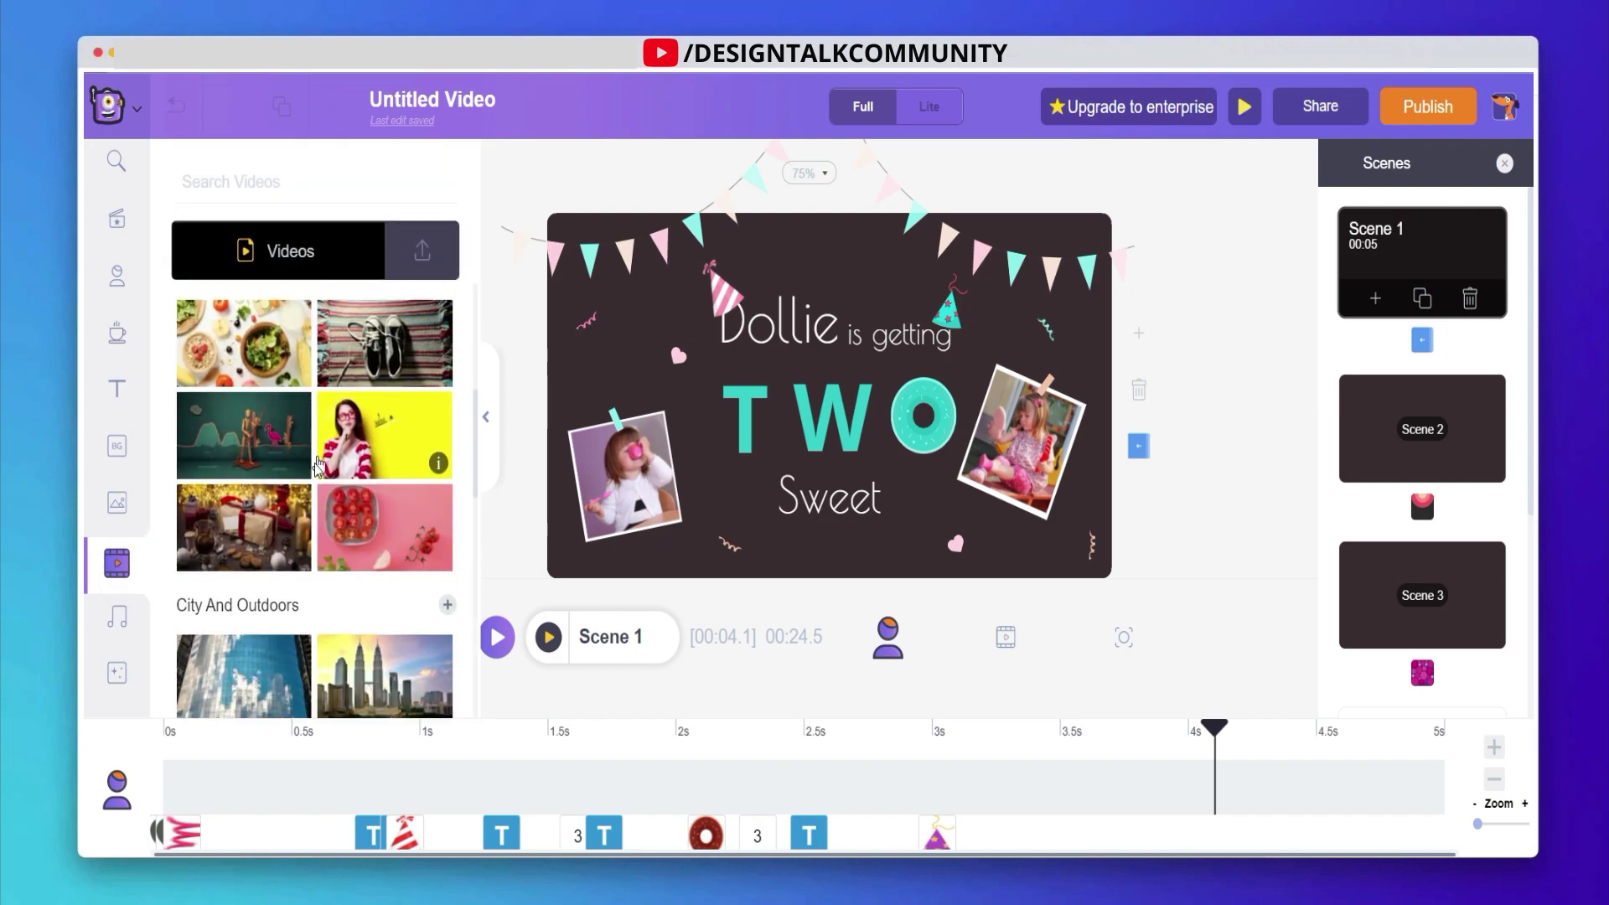
scroll(278, 501, down, 3)
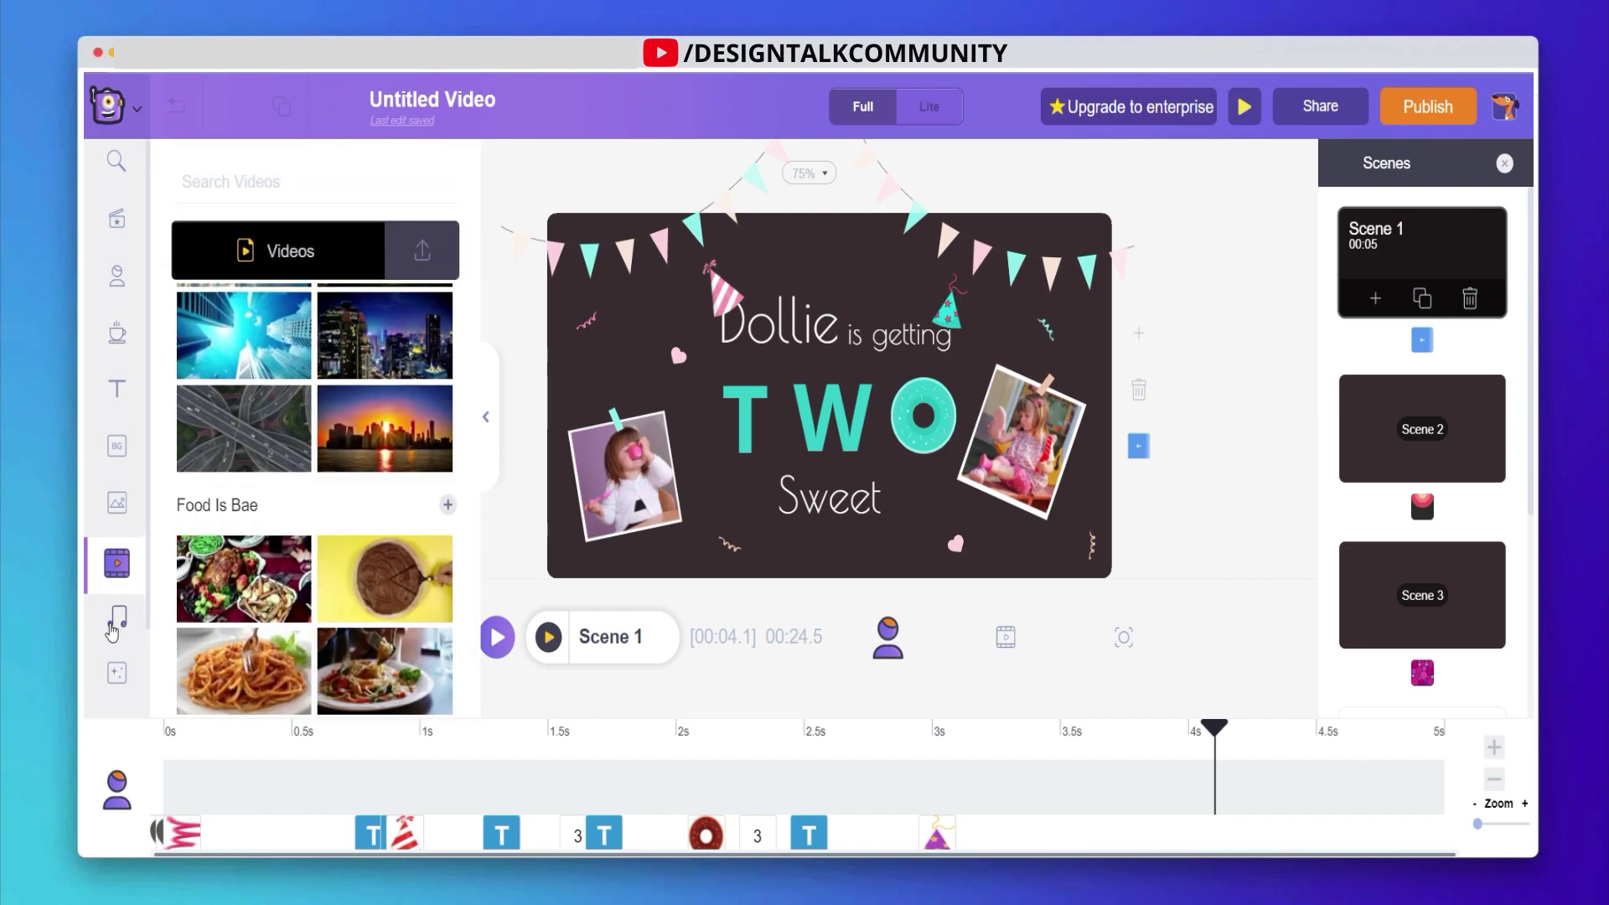
Step: Look through the music library's tracks for motivational and explainer videos
click(115, 624)
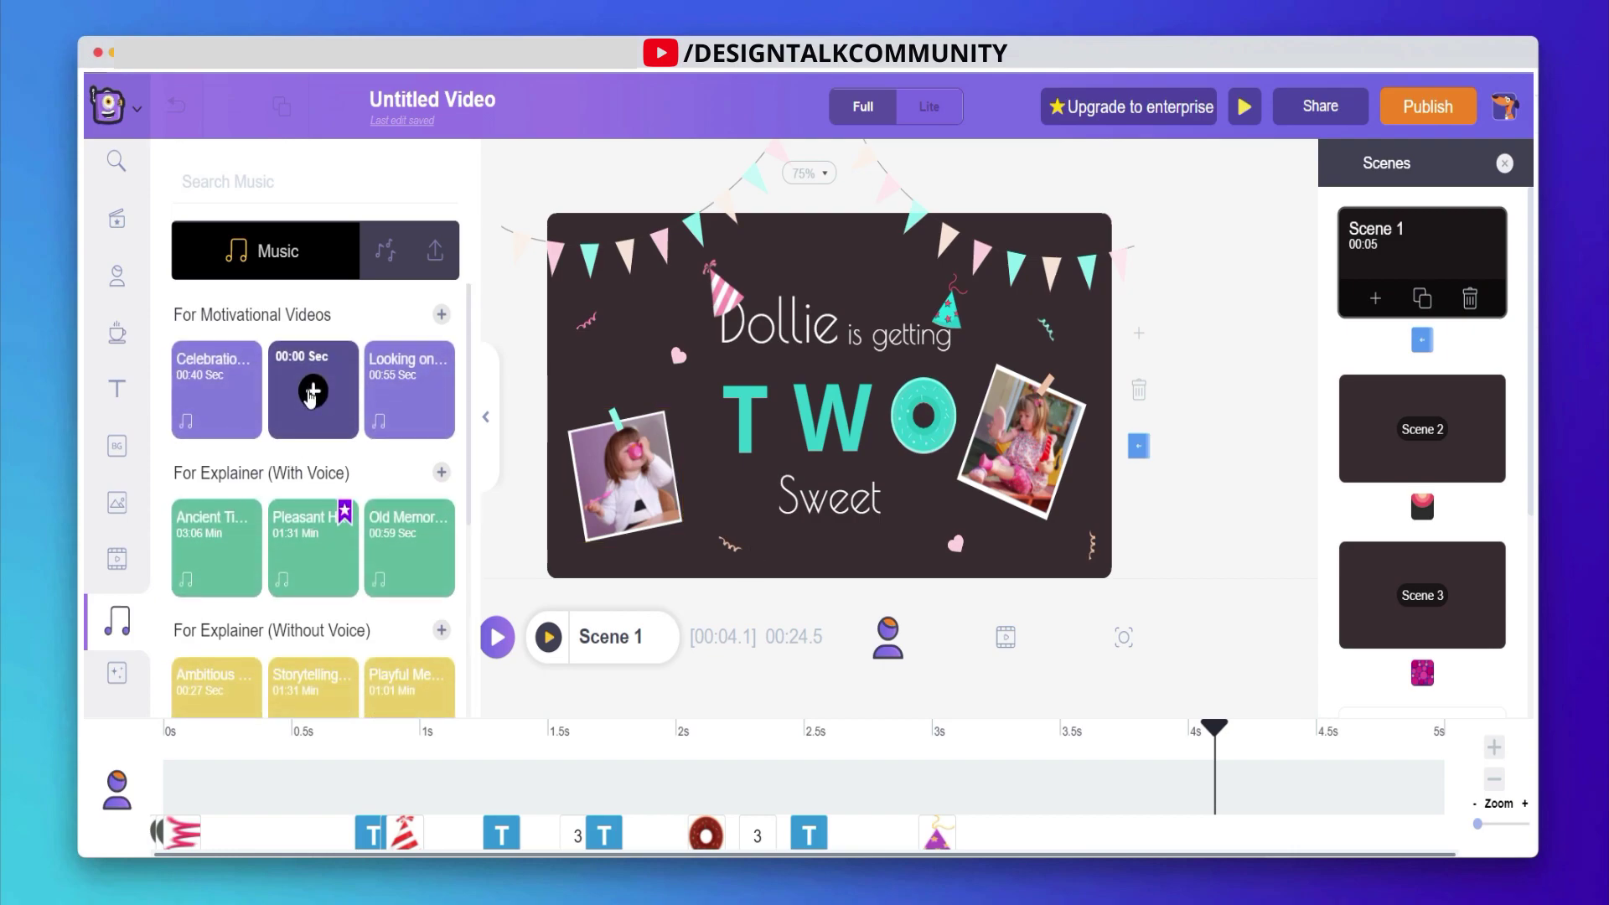
mouse_move(405, 390)
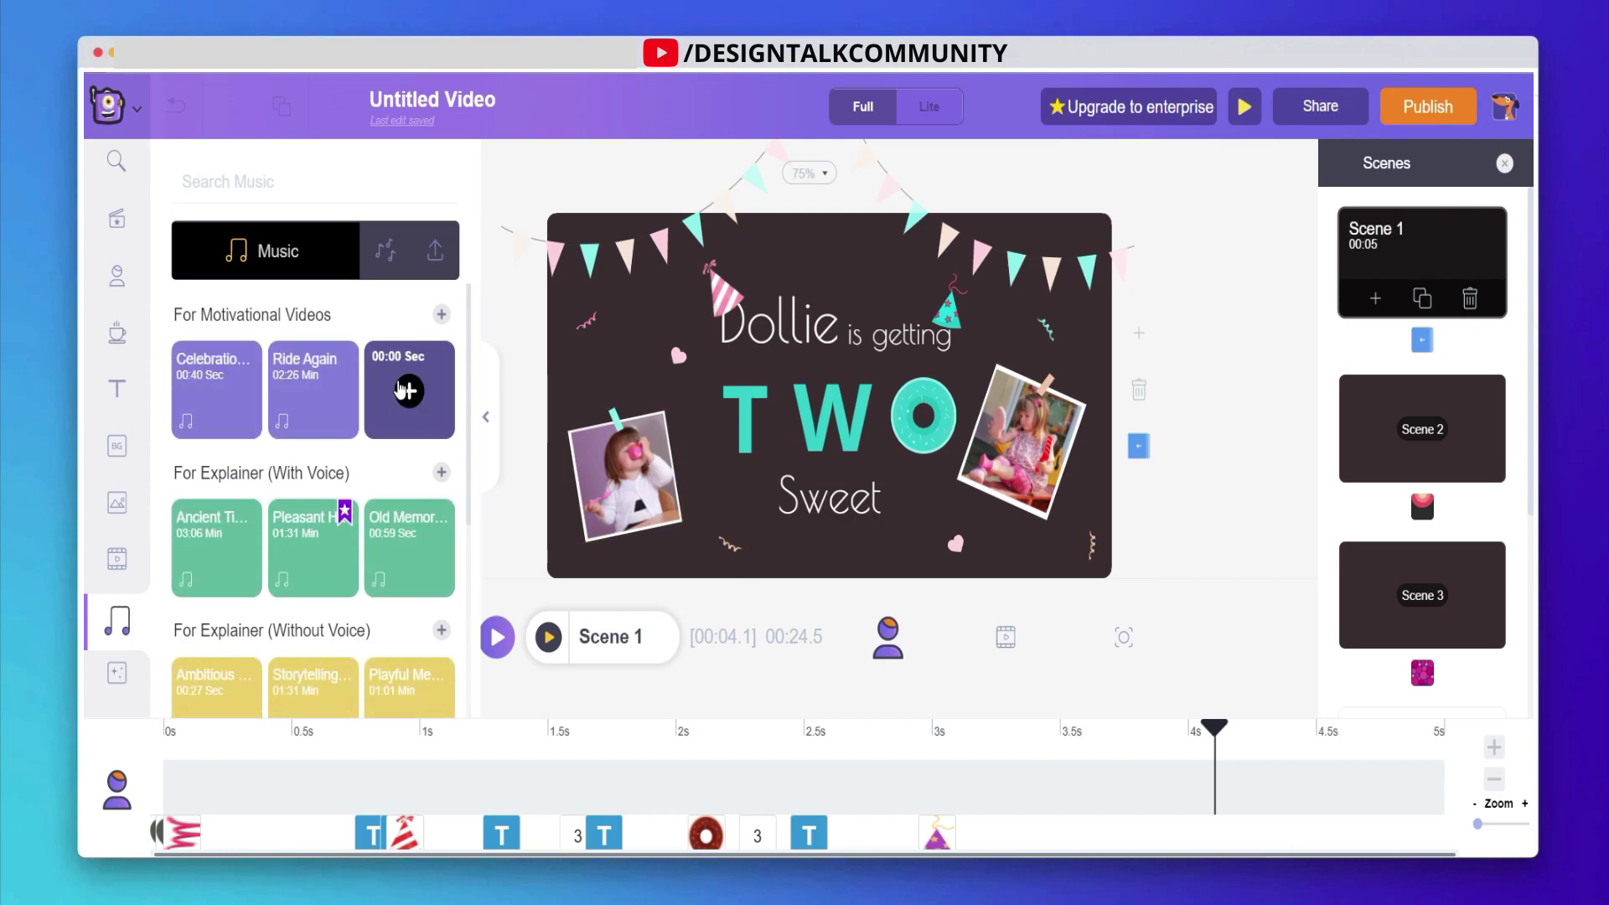
mouse_move(216, 394)
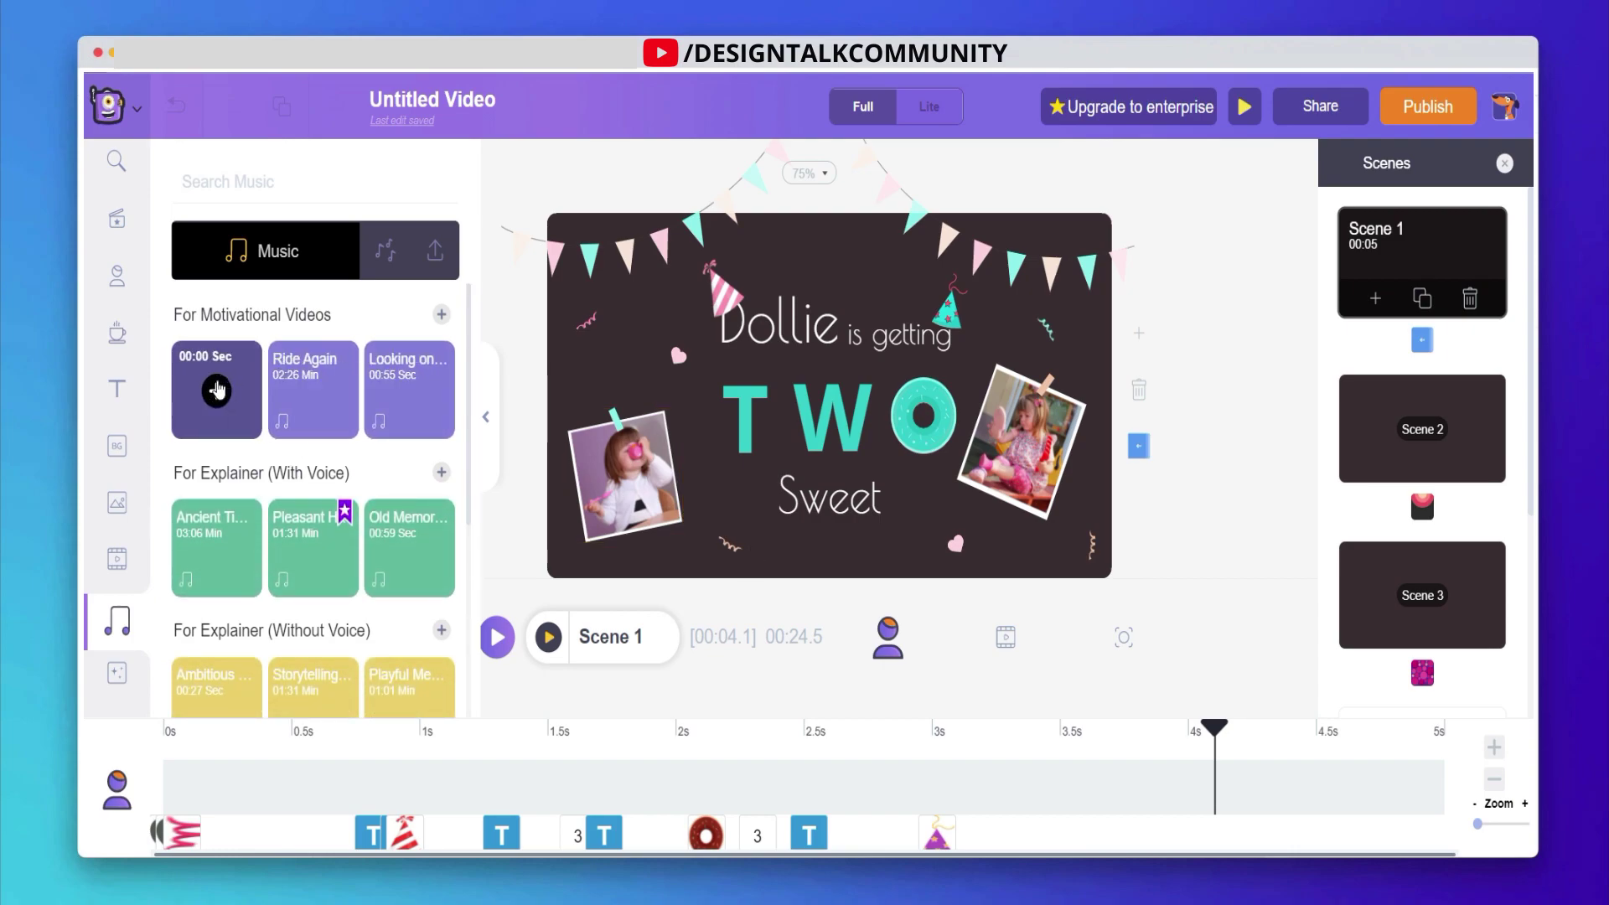
mouse_move(198, 543)
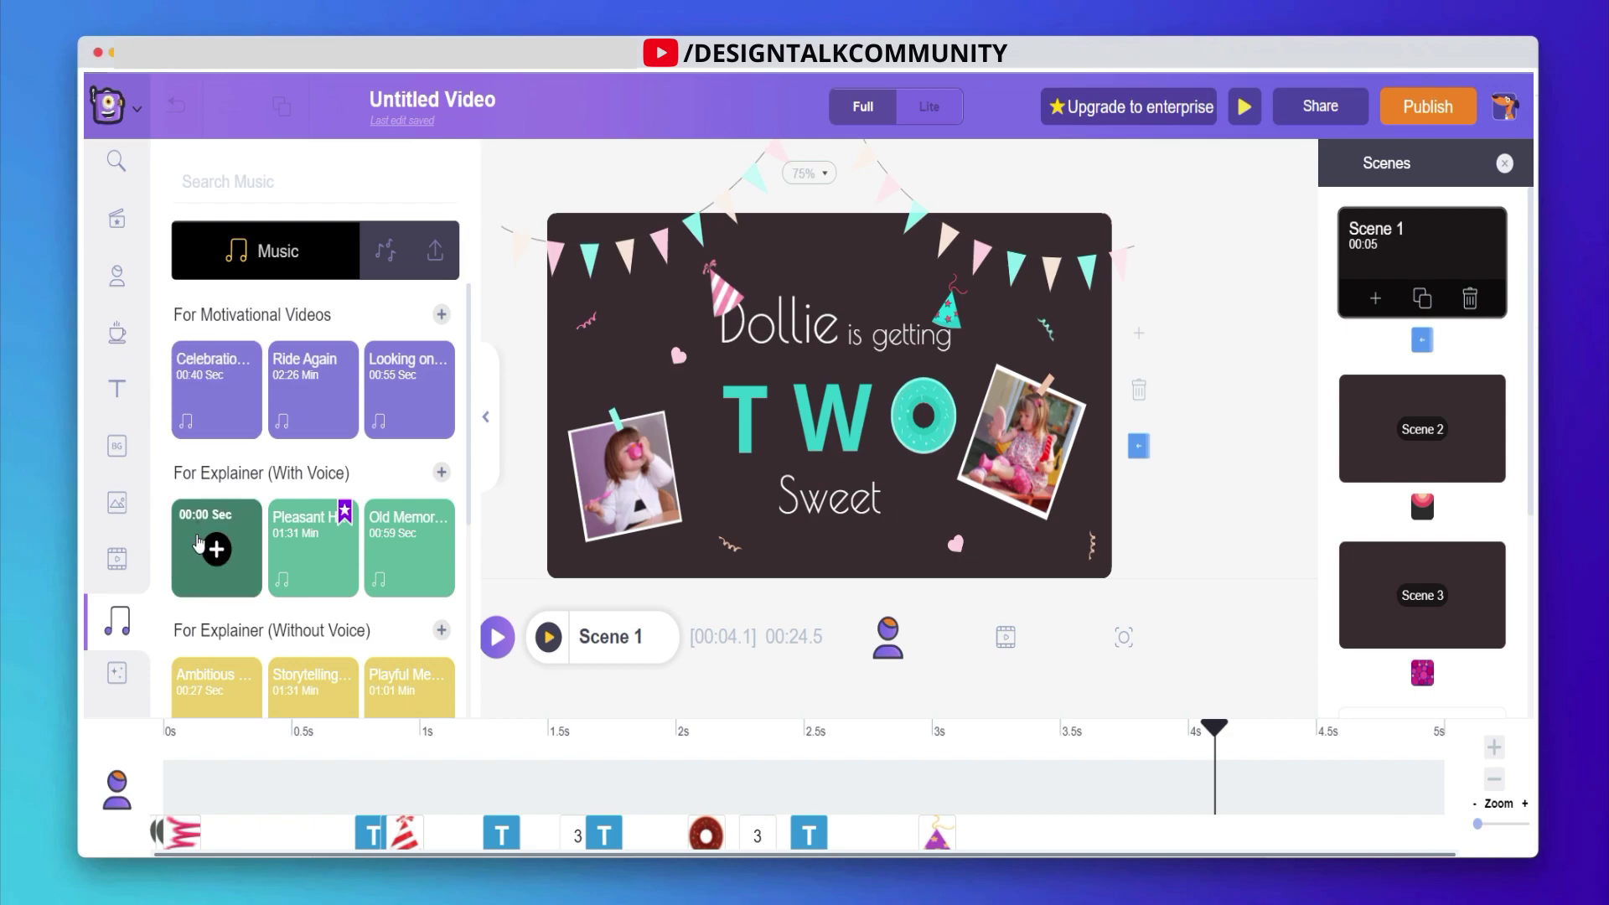
scroll(112, 650, down, 1)
Step: Try the rising balloons effect on Scene 1, then delete it from the scene
click(110, 587)
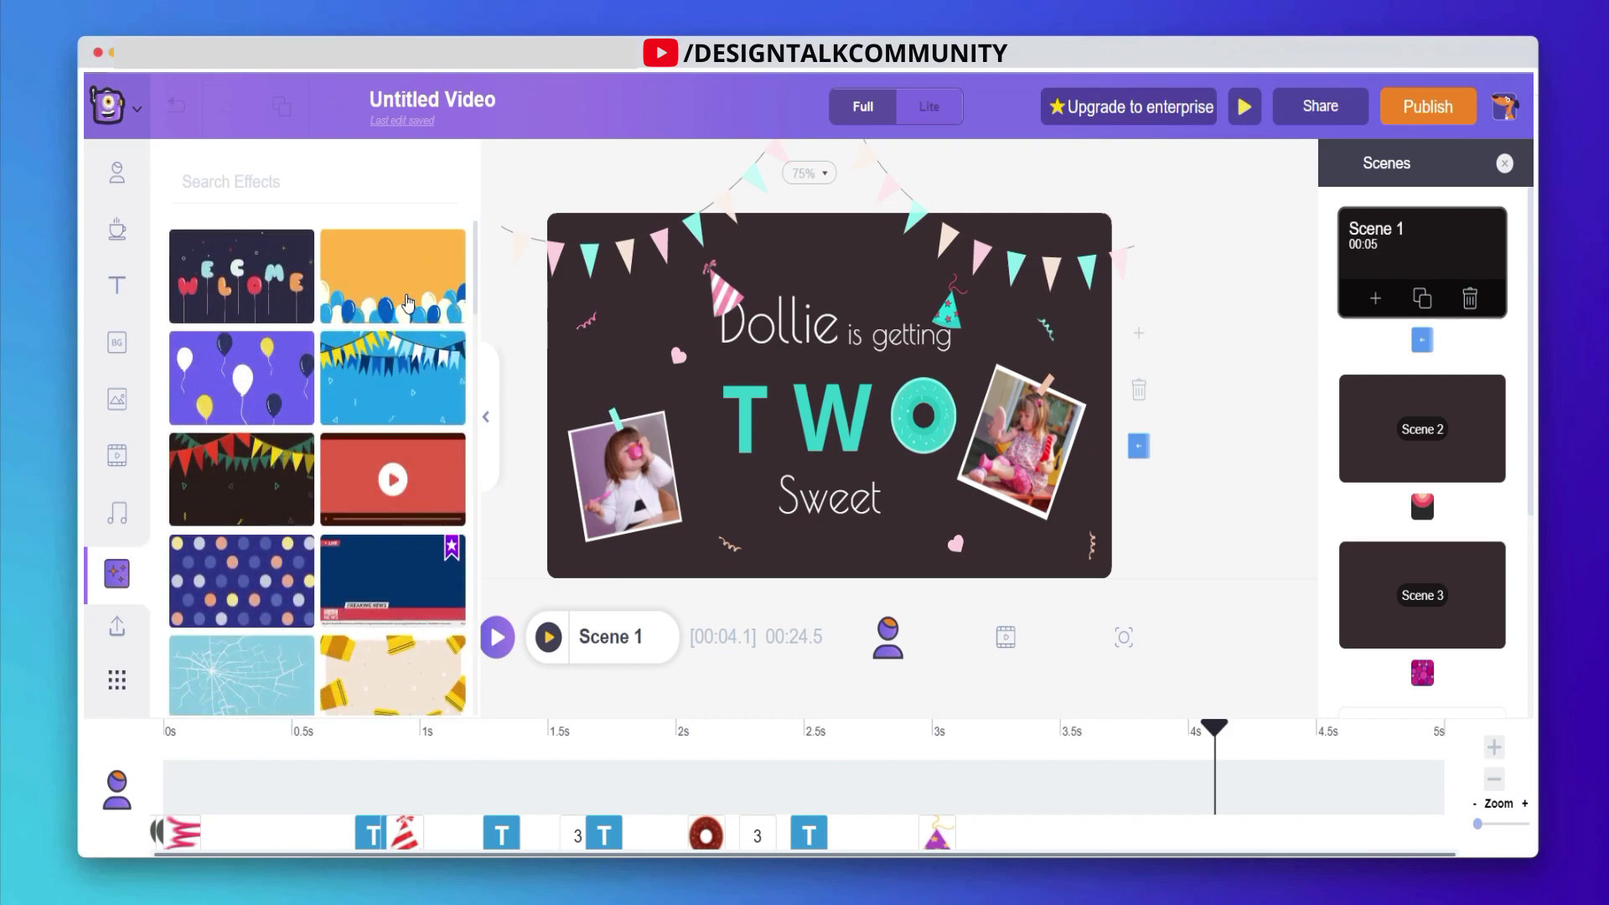
drag(408, 302, 793, 369)
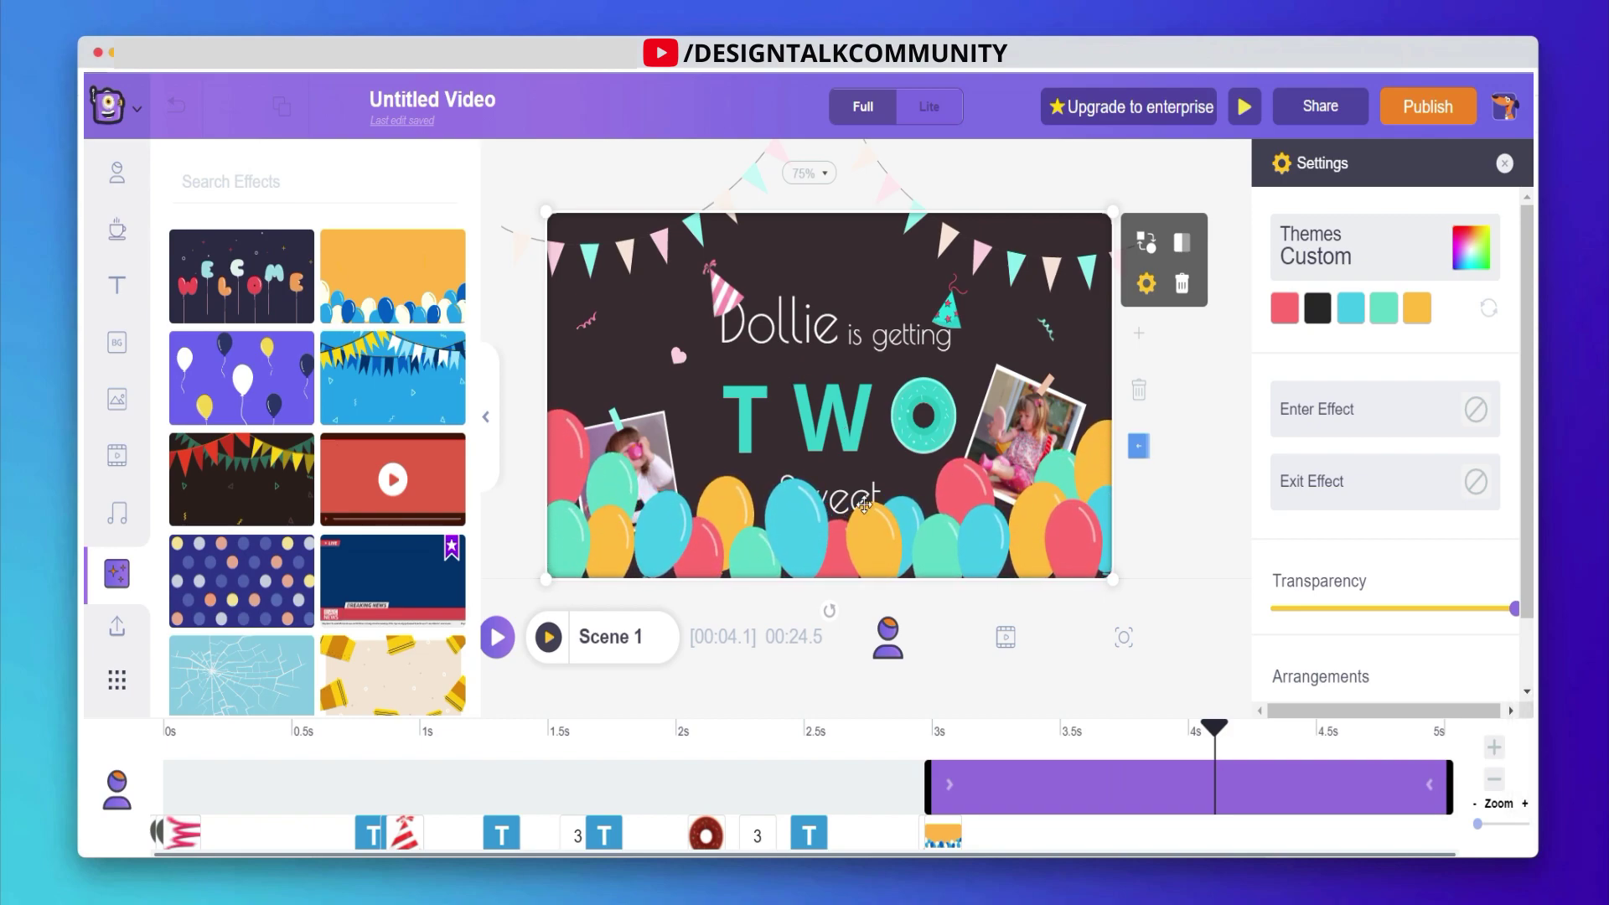
click(843, 550)
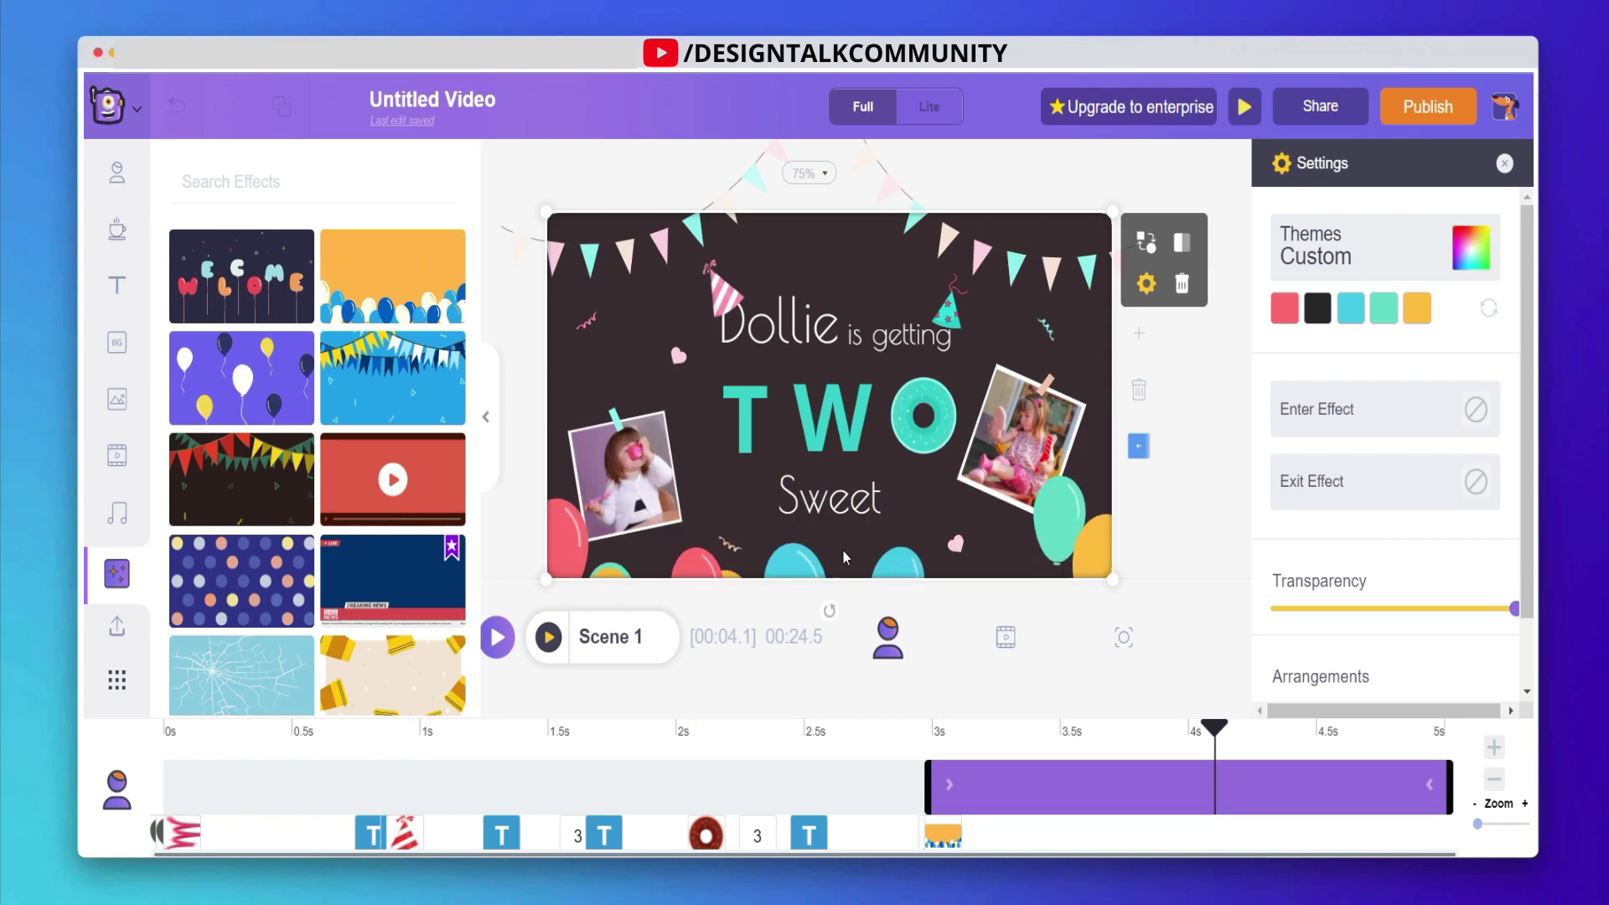
key(Delete)
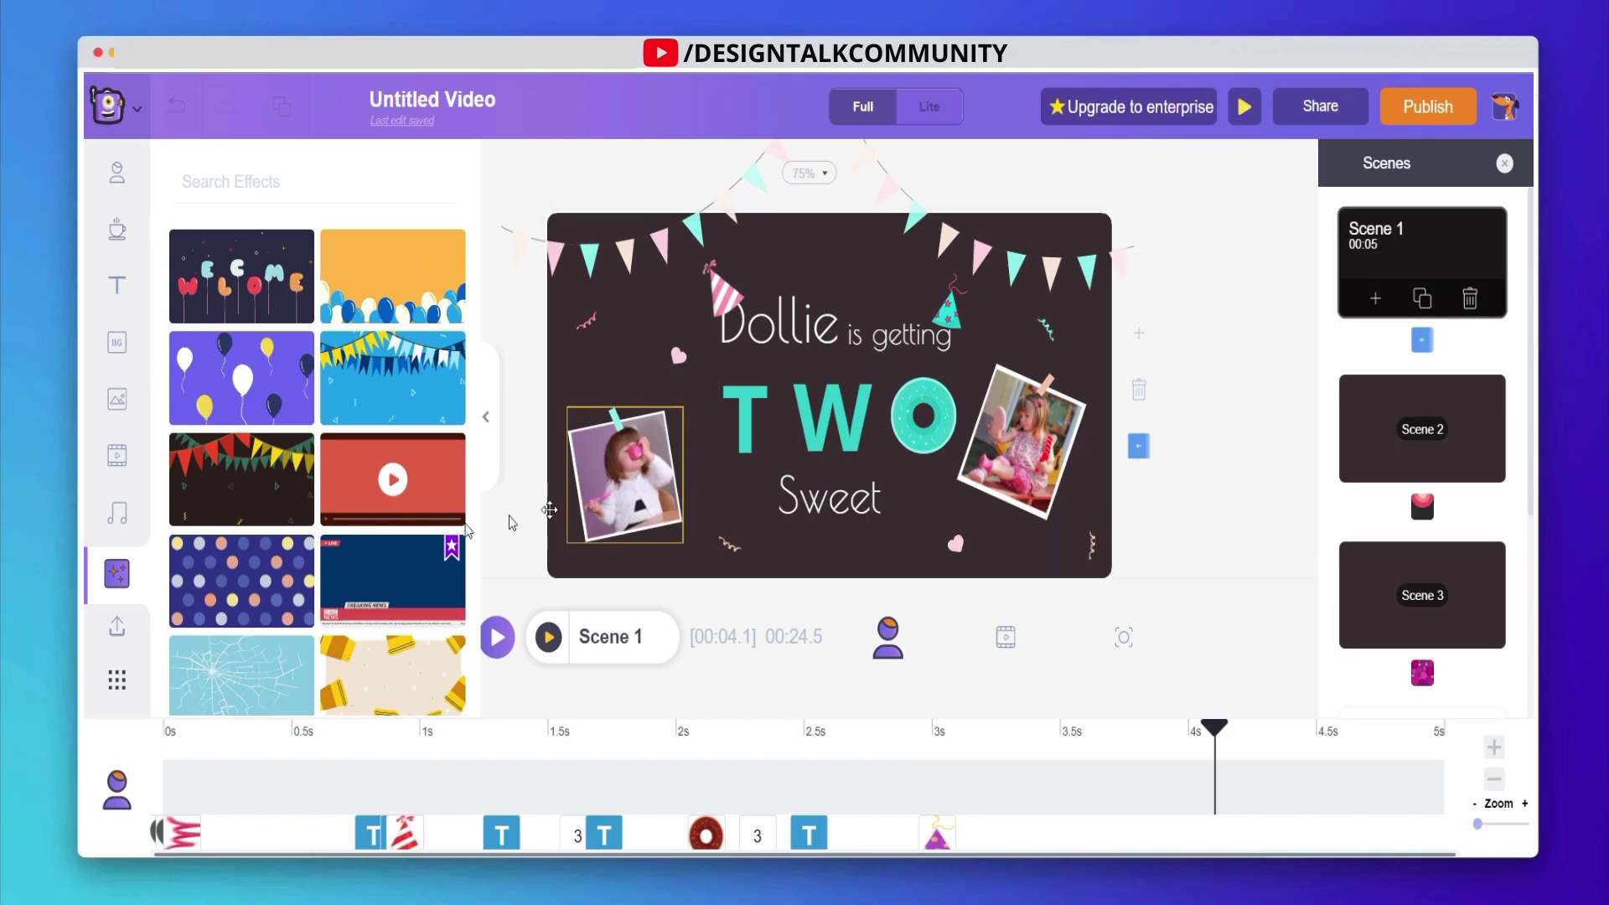
Step: Browse the remaining effects, check the uploads library and collapse the library panel
scroll(285, 433, down, 5)
scroll(285, 433, down, 3)
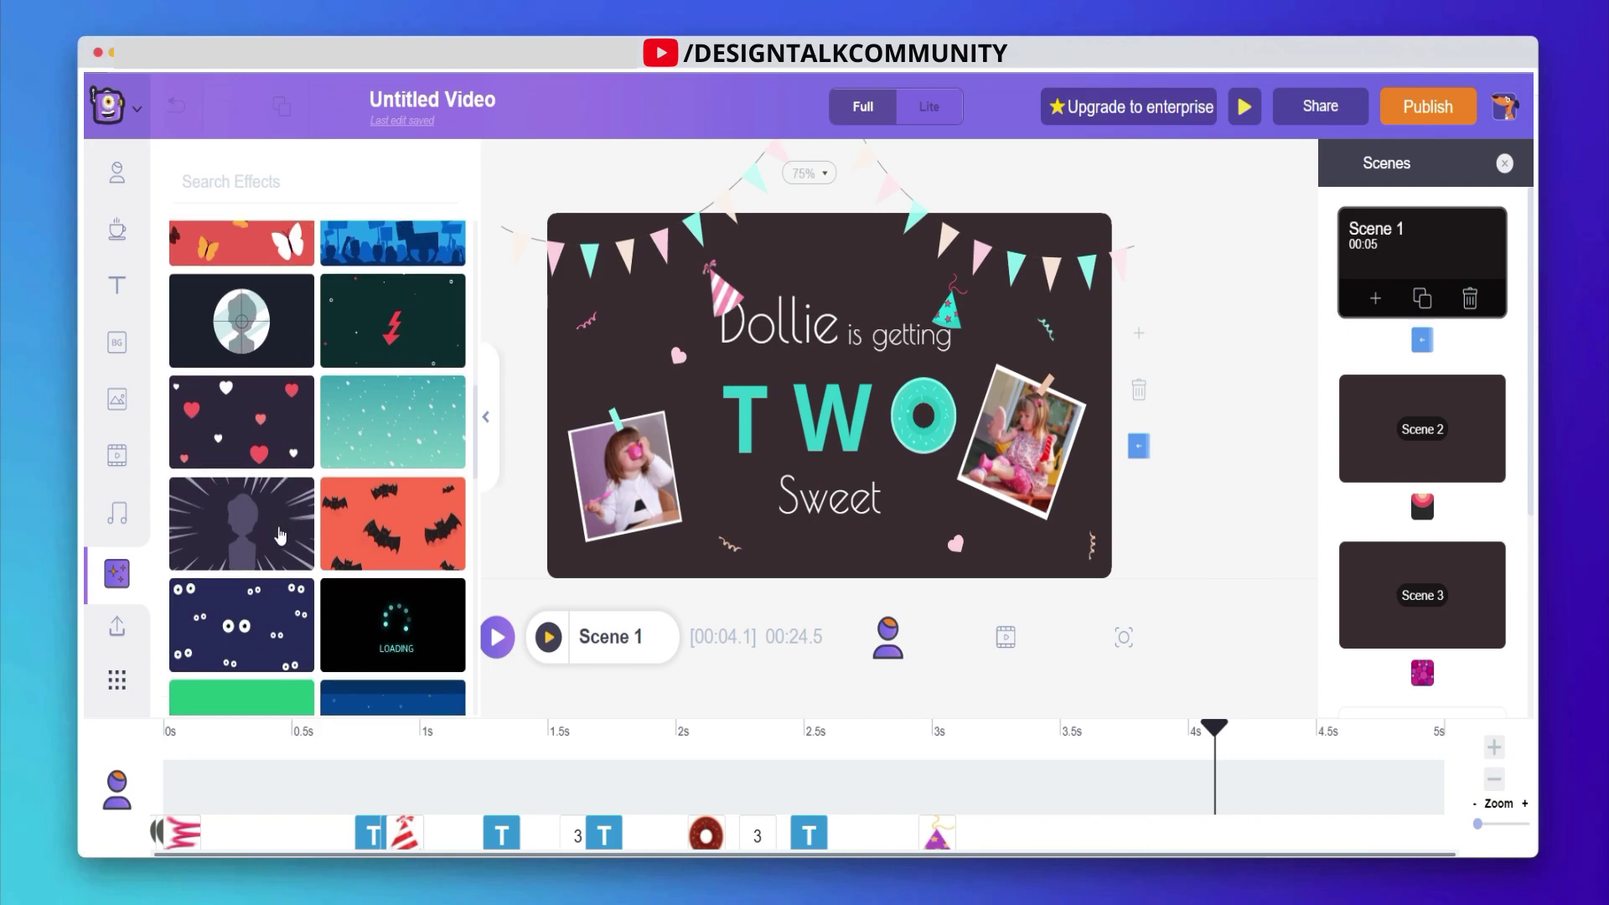
scroll(213, 553, down, 2)
click(117, 627)
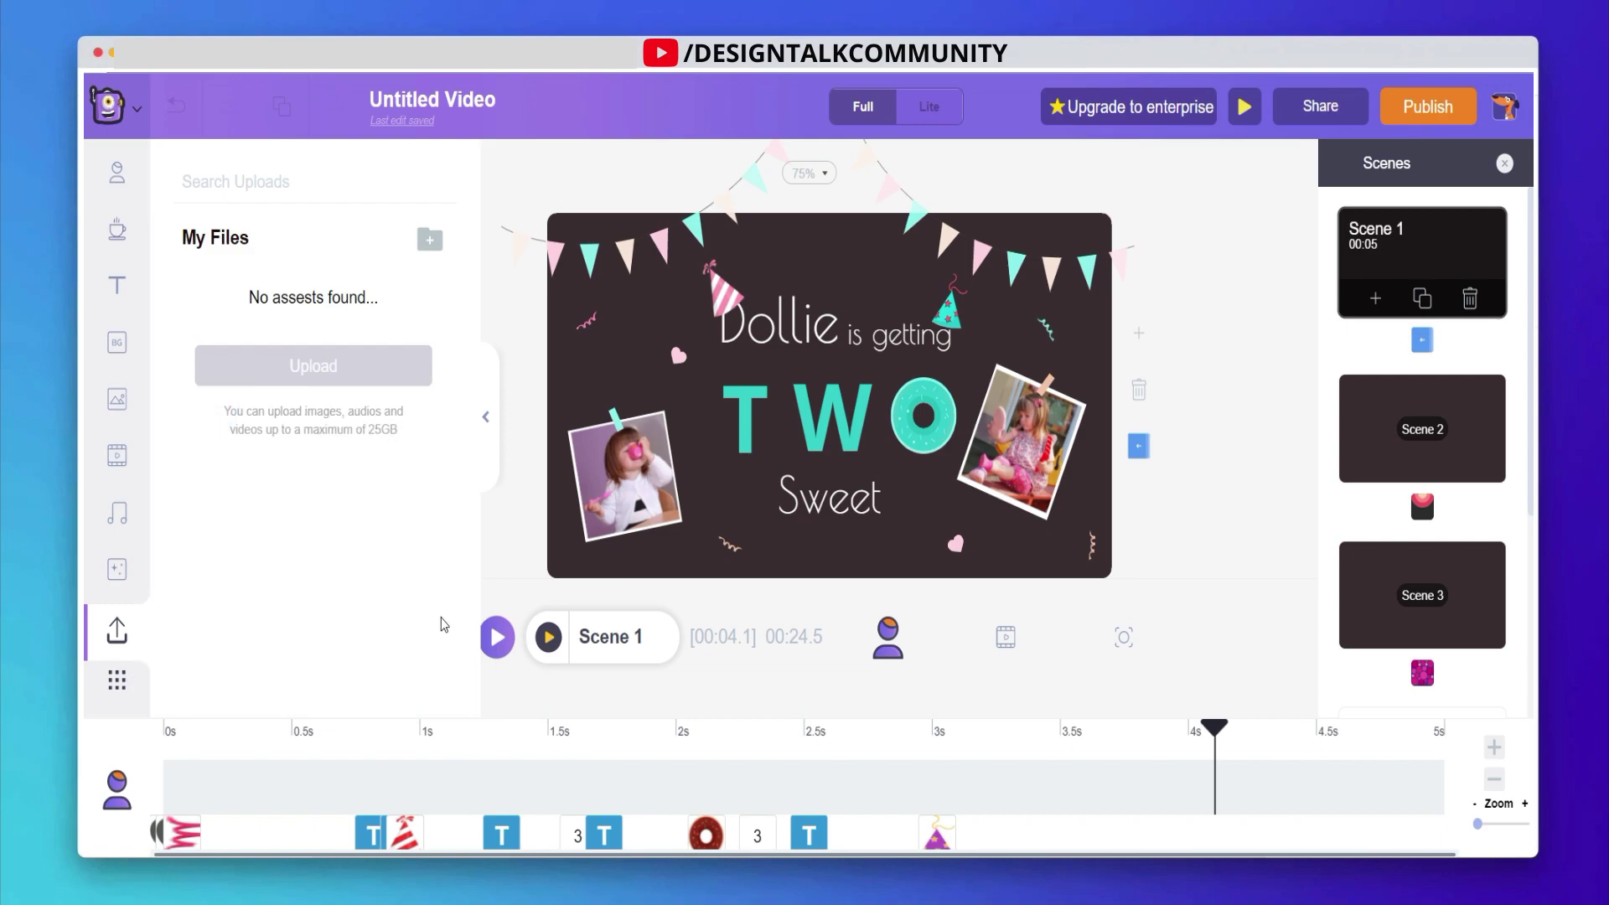
click(489, 411)
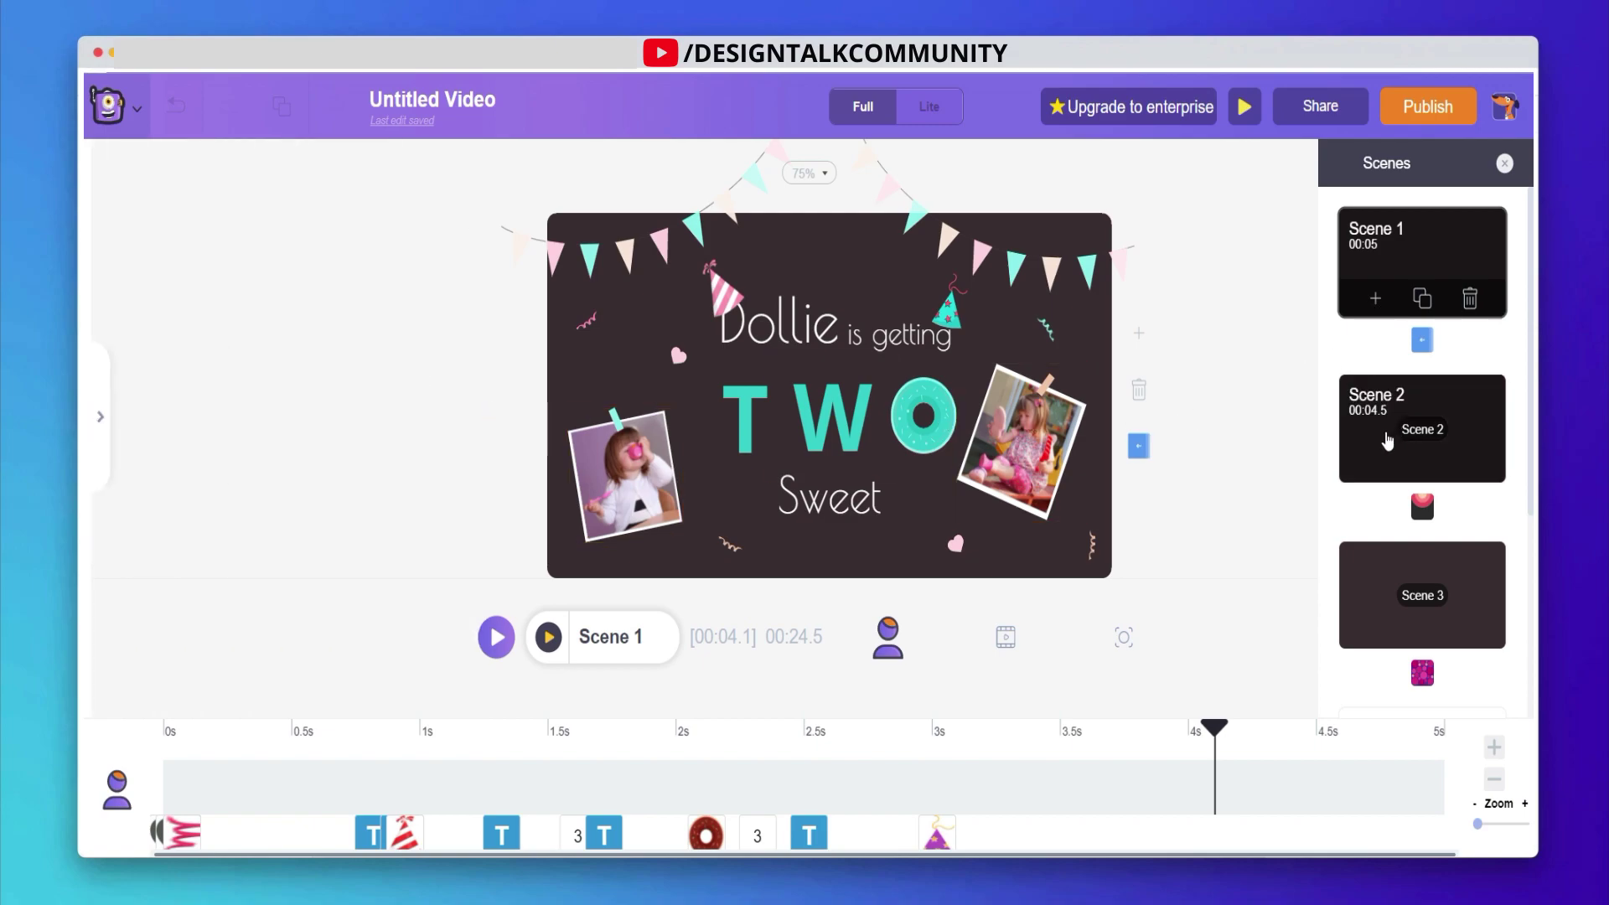
Step: Open Scene 2 and change the text under the photo from "this weekend" to "this Month"
click(1371, 432)
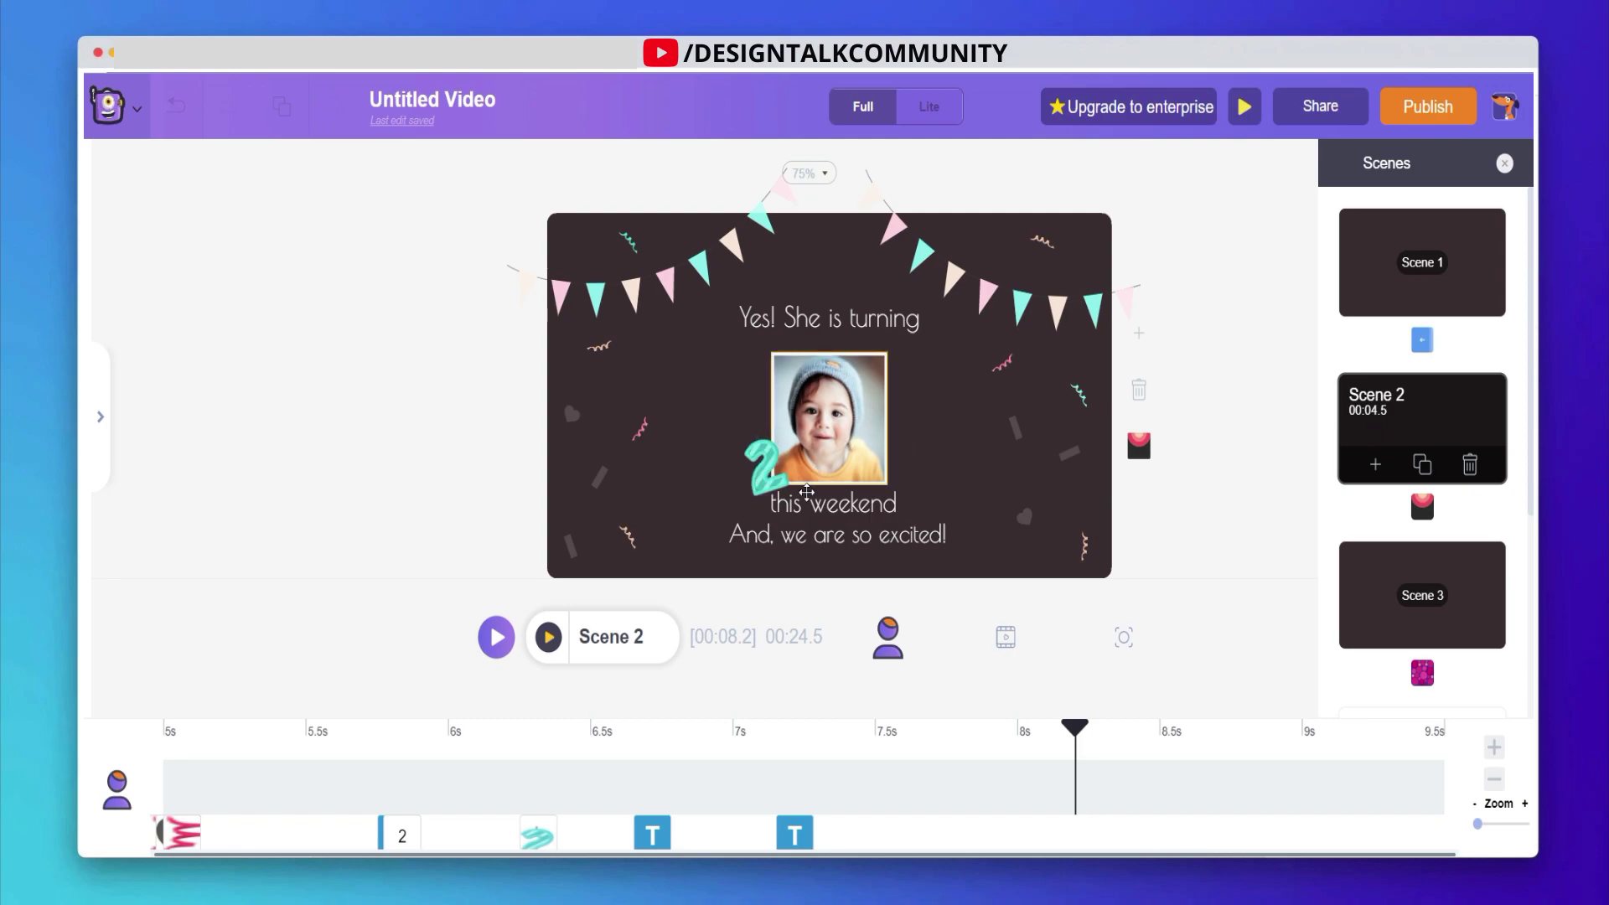
click(871, 507)
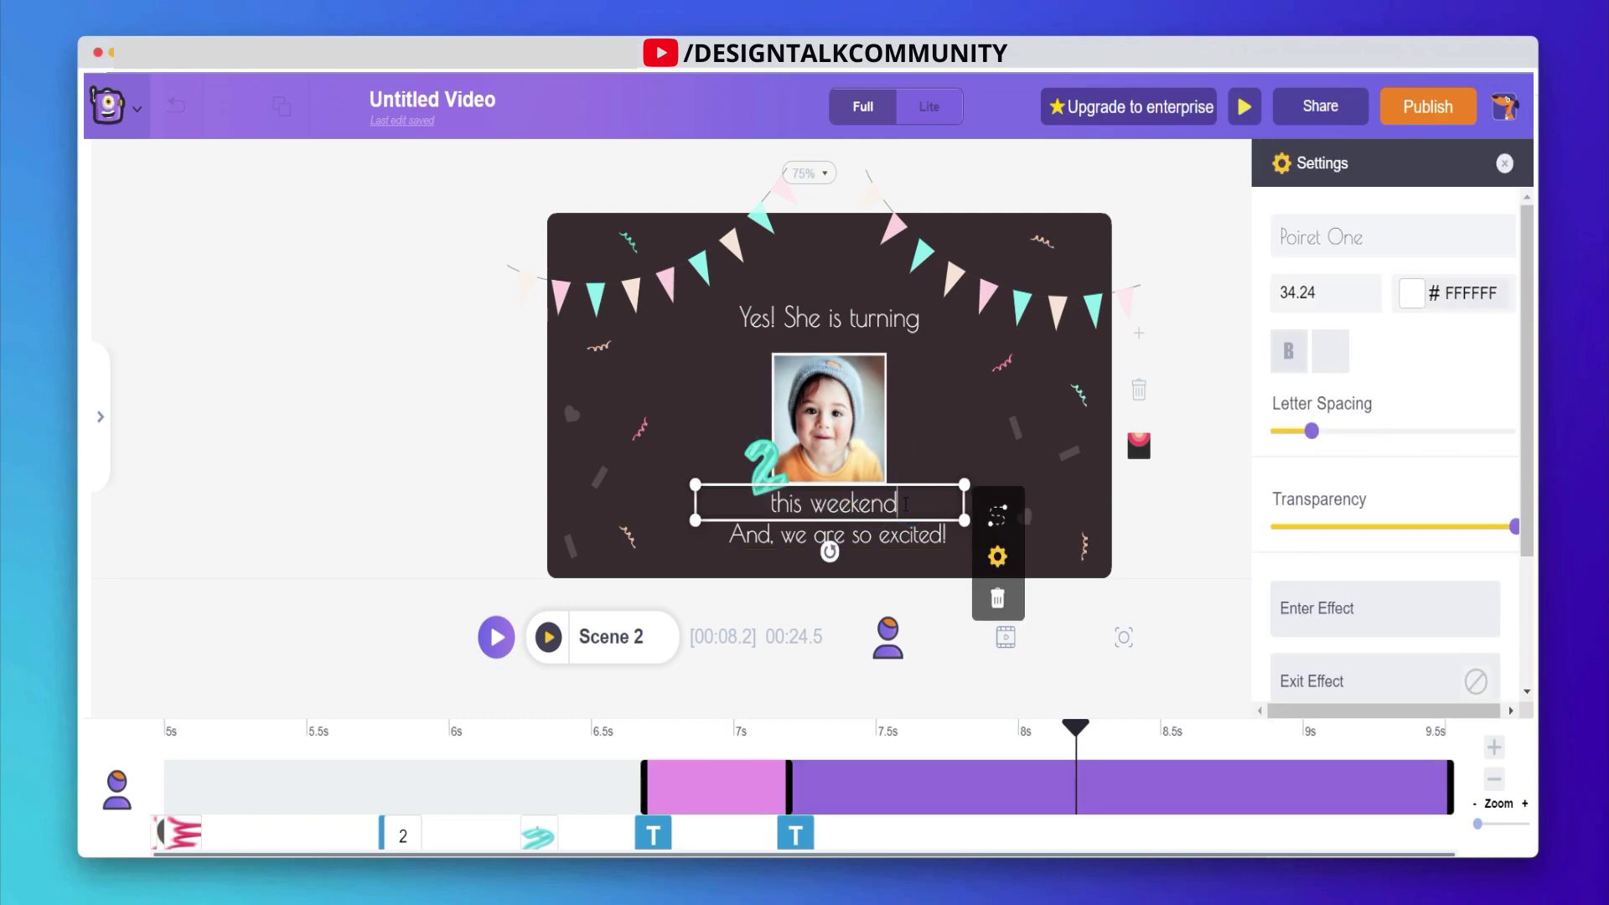
drag(905, 503, 805, 503)
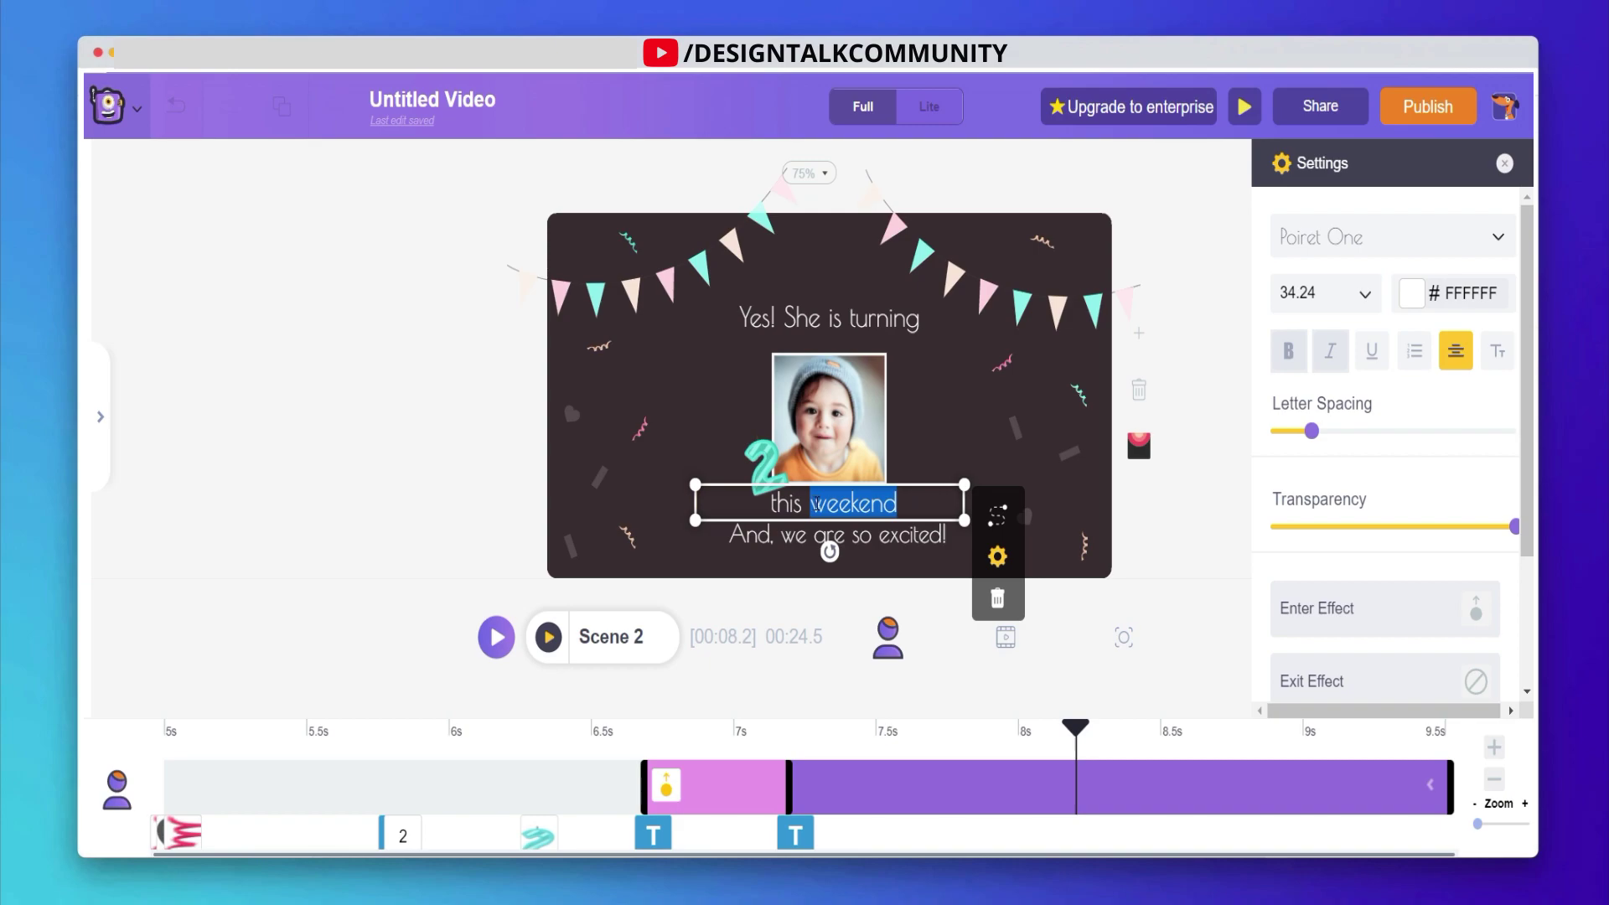
key(BackSpace)
text(Month)
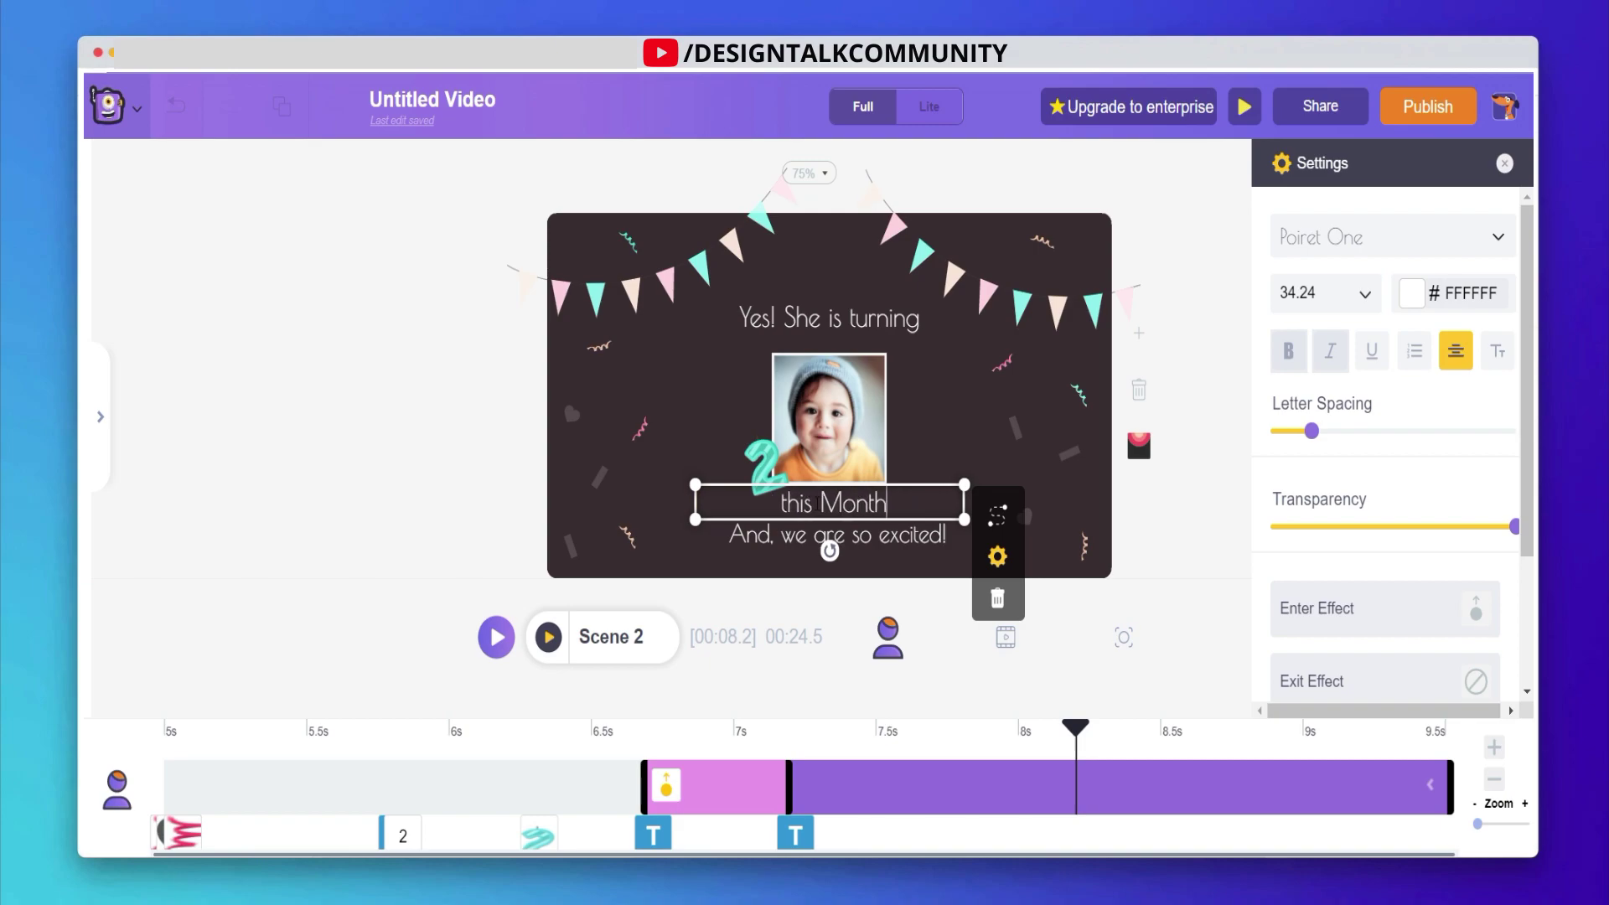
Step: Try dark grey and yellow on the "this Month" text, then set its color to pinkish red F95D77
click(1409, 293)
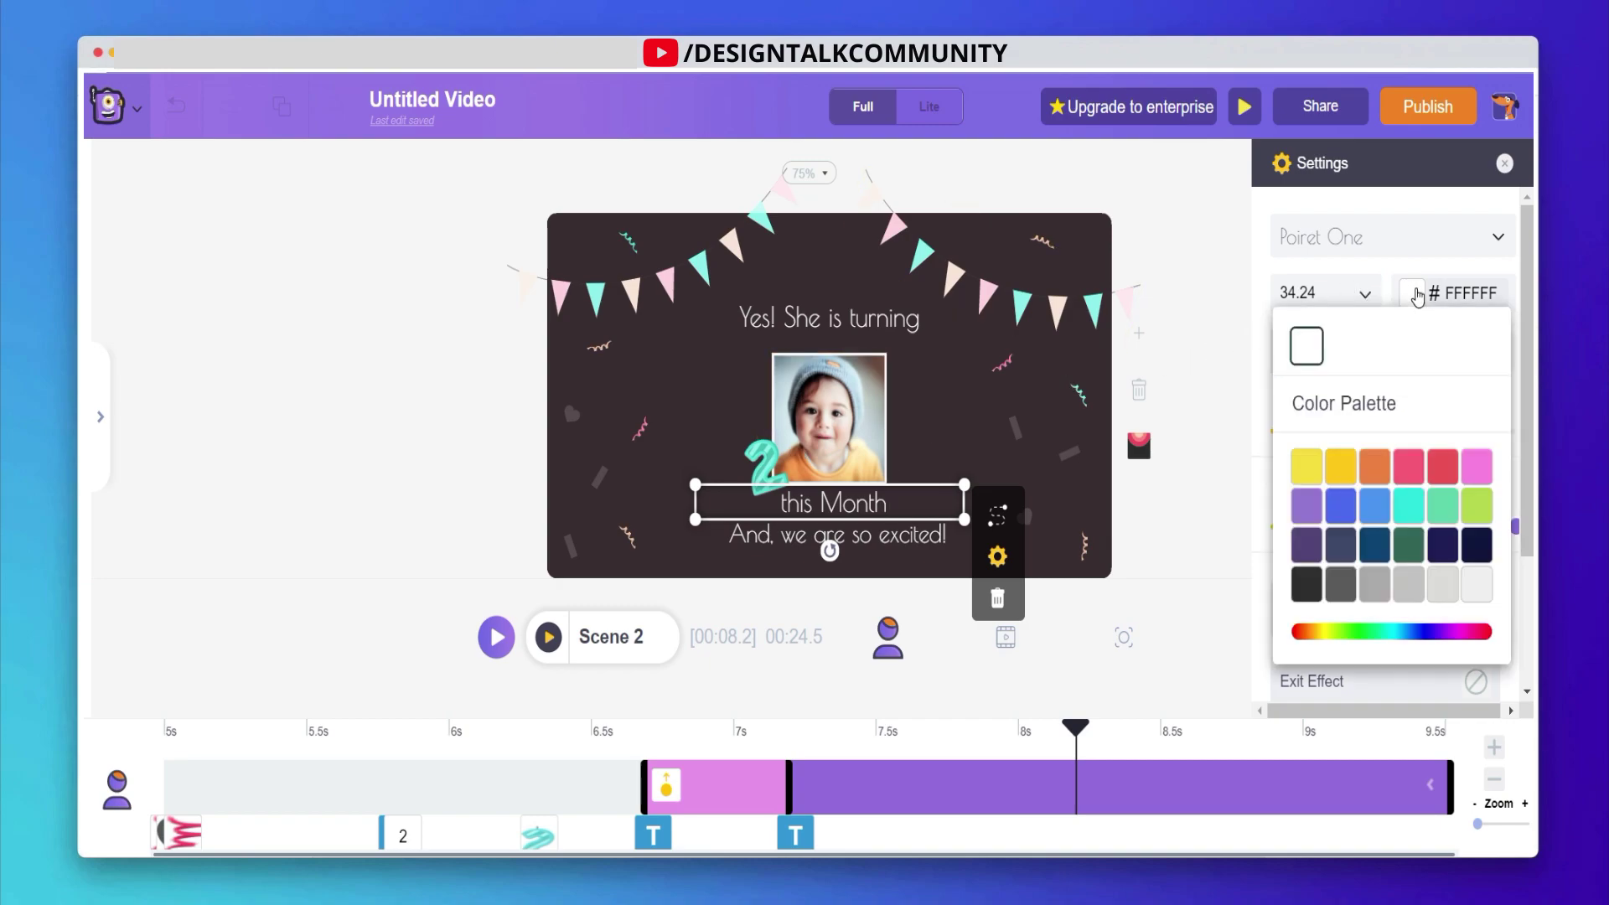
click(1306, 584)
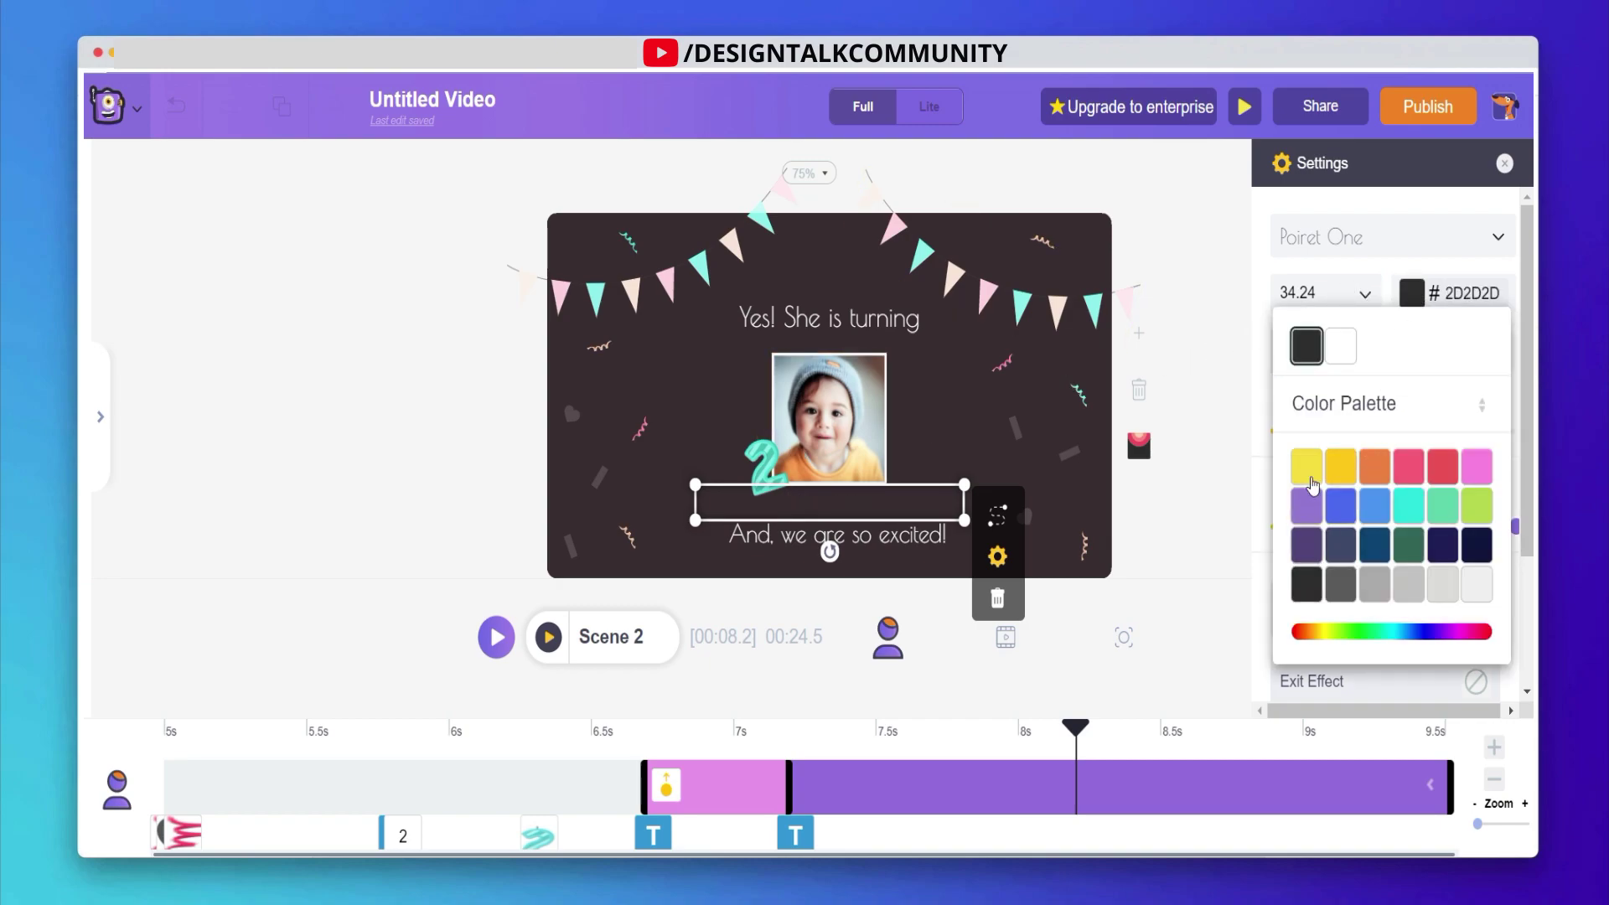
click(1312, 479)
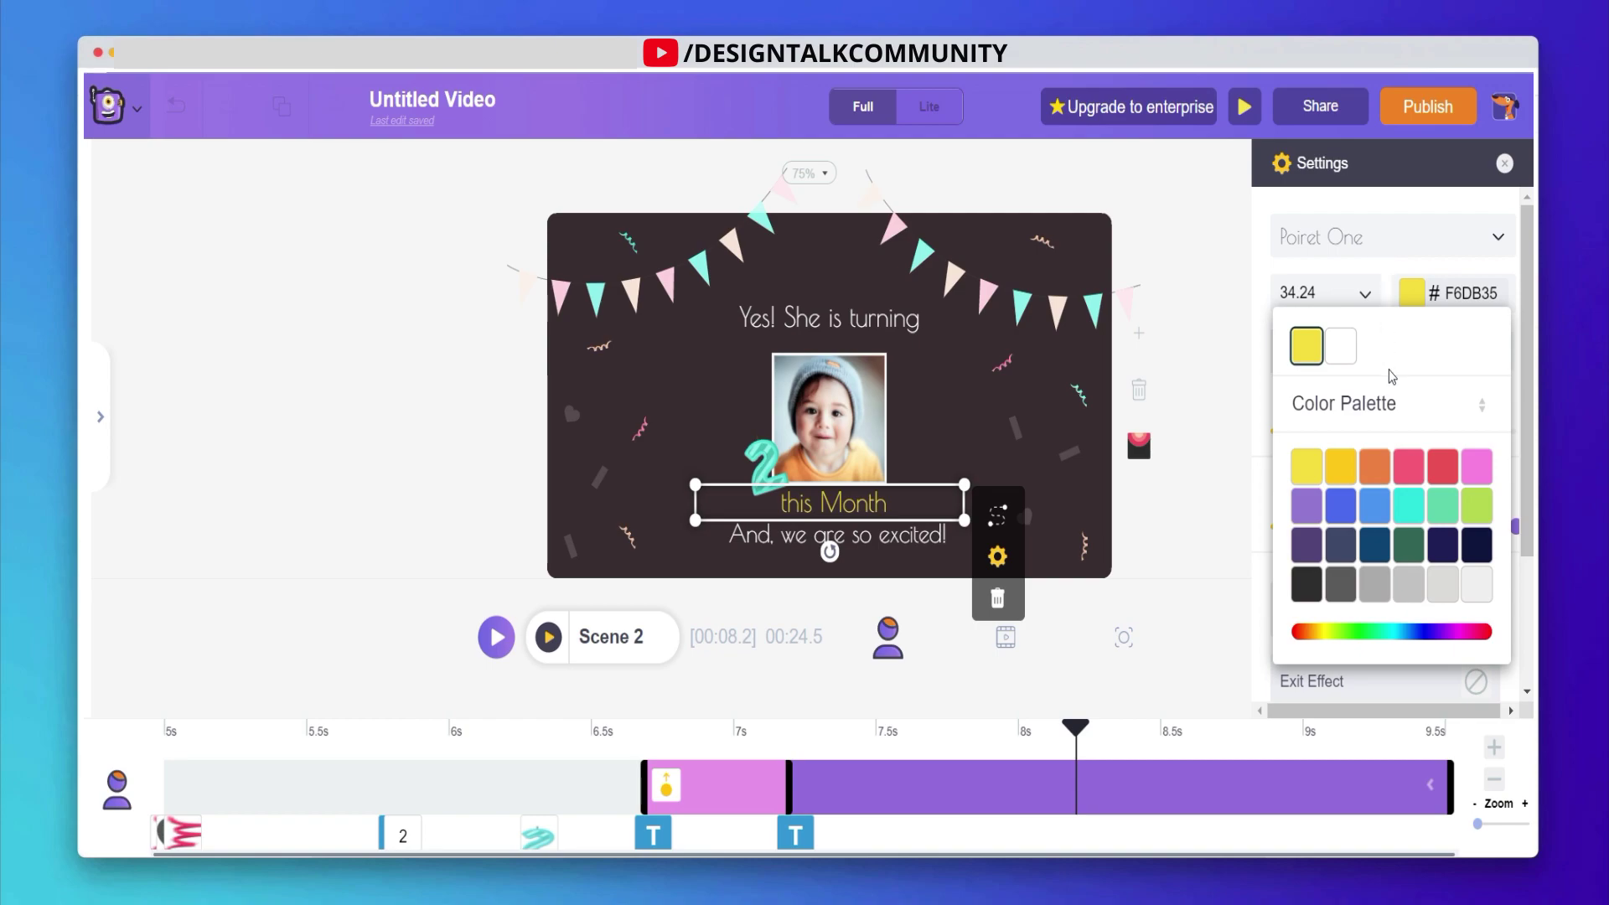
click(1401, 469)
Step: Set the font of the "this Month" text to Rasa
click(1418, 233)
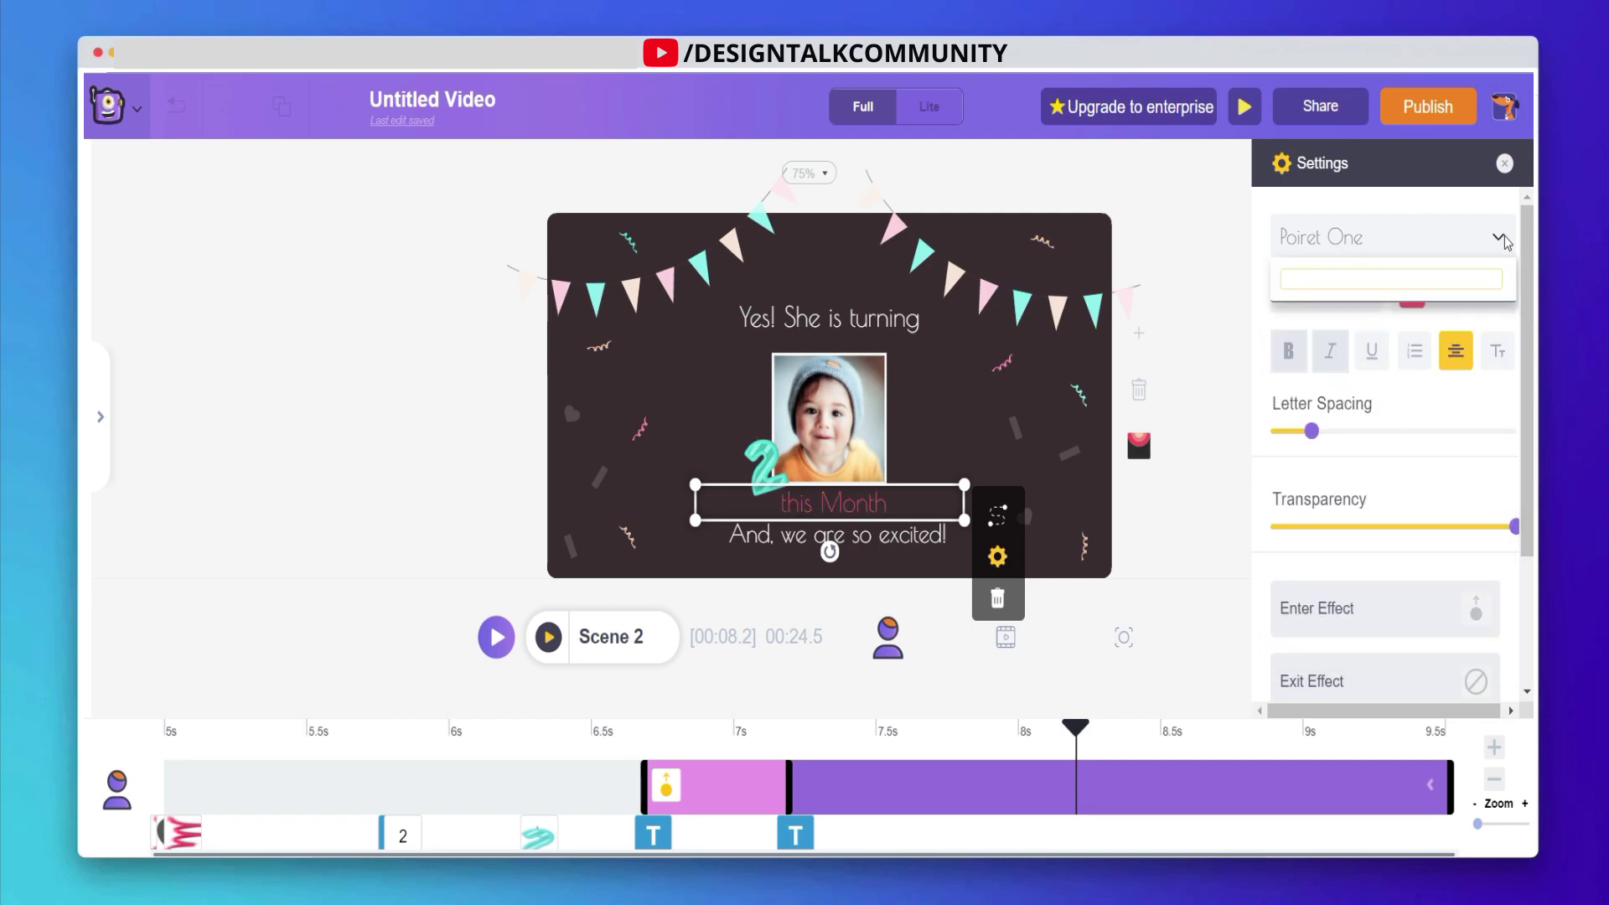
click(1419, 235)
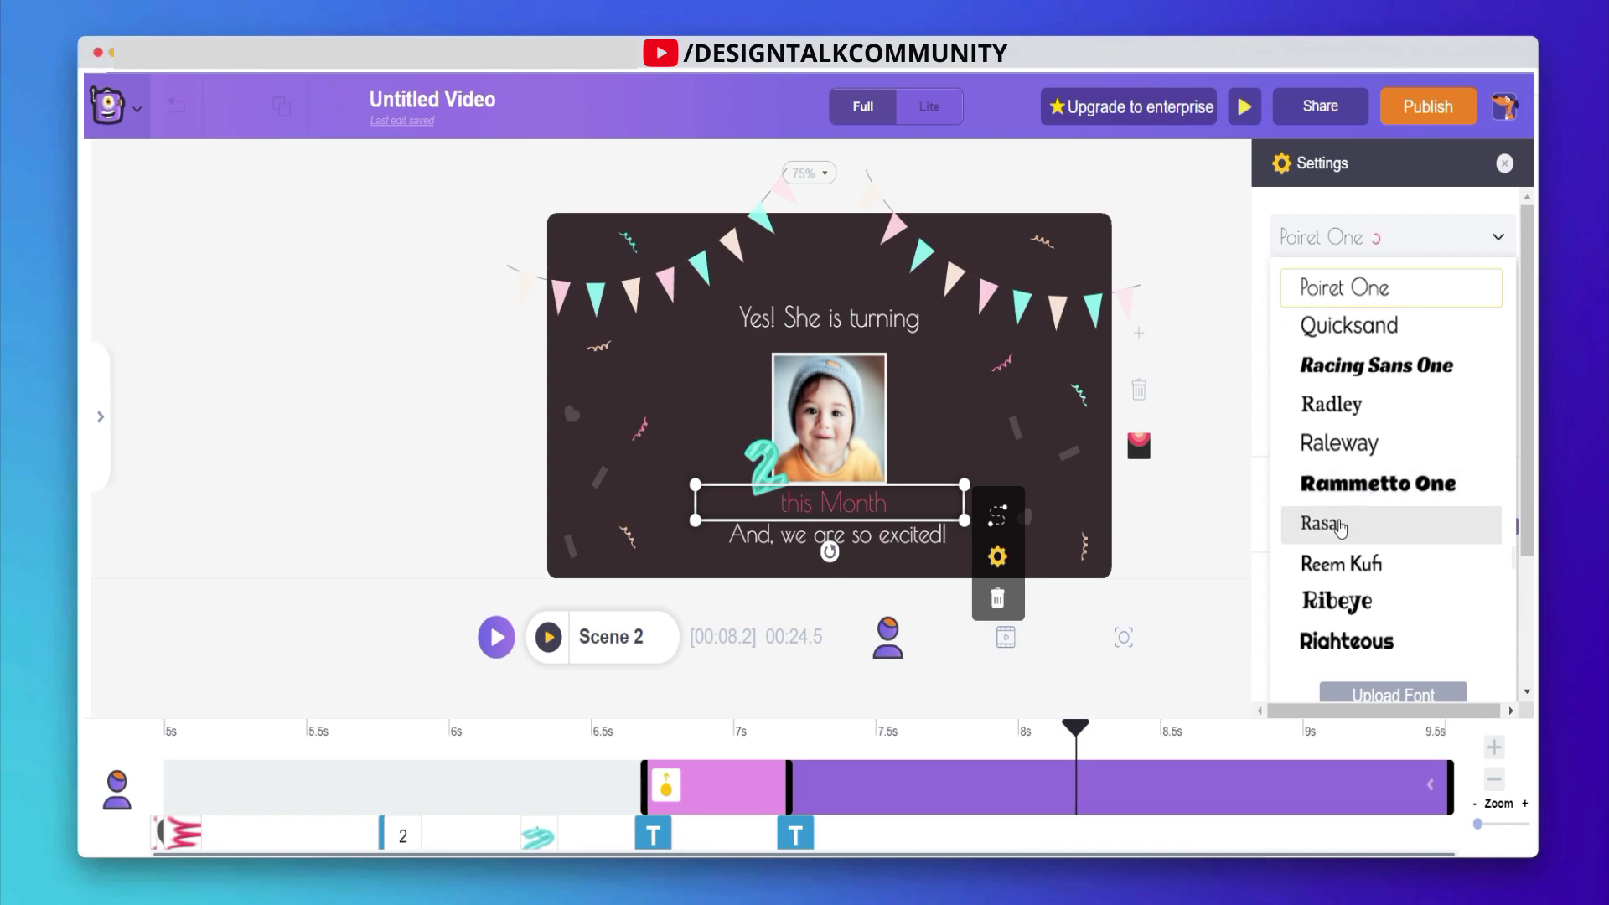
scroll(1342, 553, down, 3)
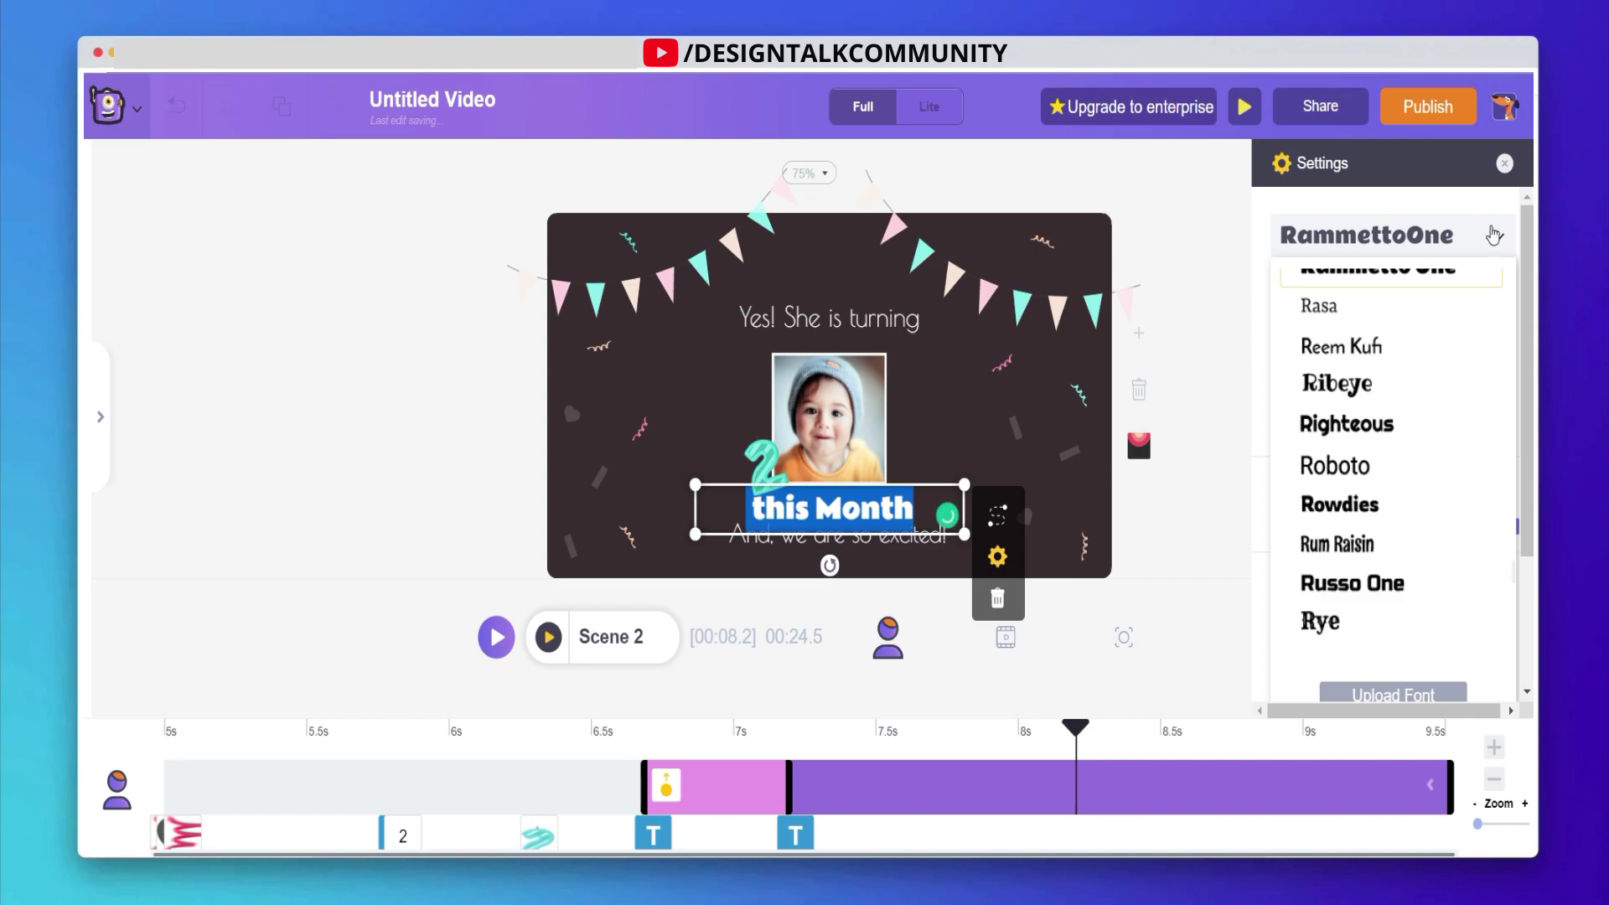
click(1318, 305)
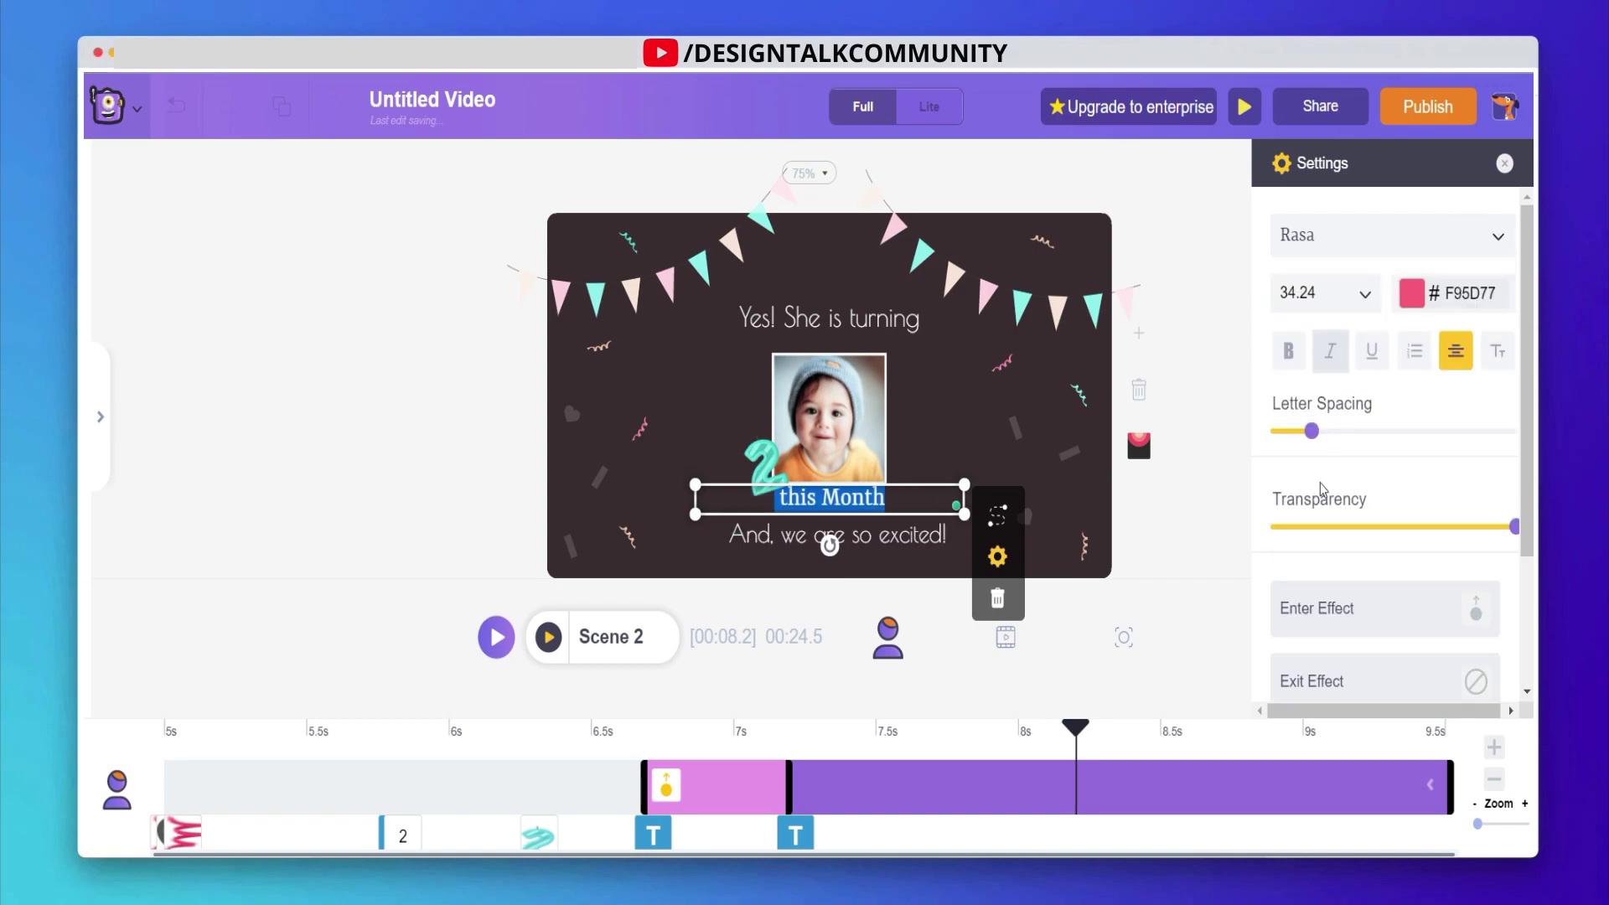
Step: Review the settings of the "this Month" text and set its enter effect to Pop Top Left from the Popup group
scroll(1335, 470, down, 2)
scroll(1335, 481, down, 1)
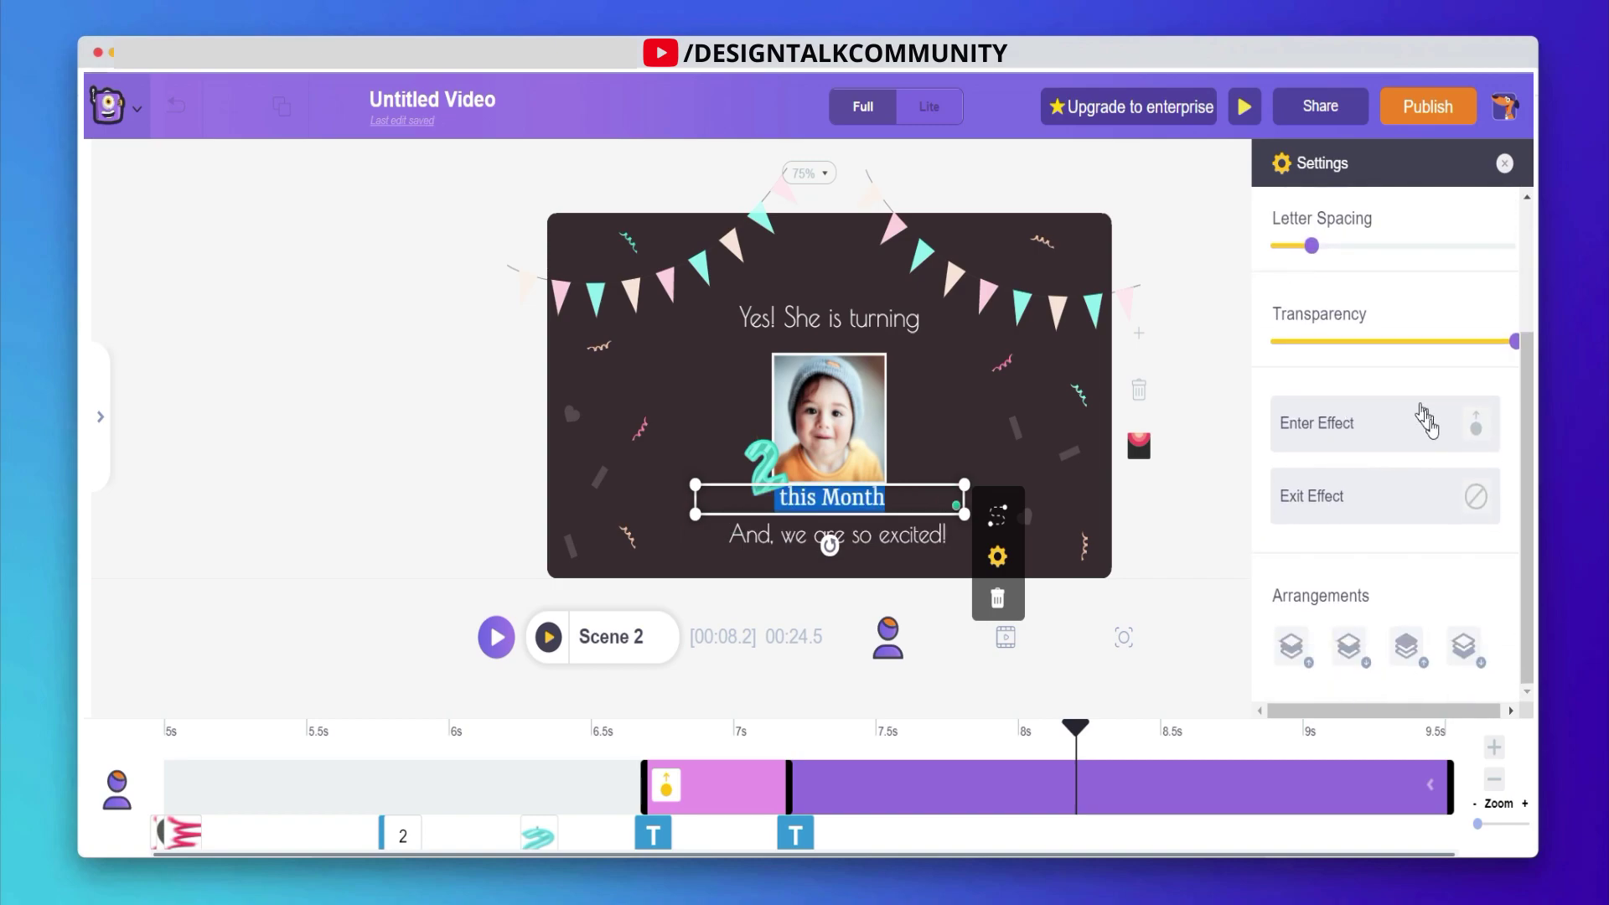
scroll(1324, 432, up, 3)
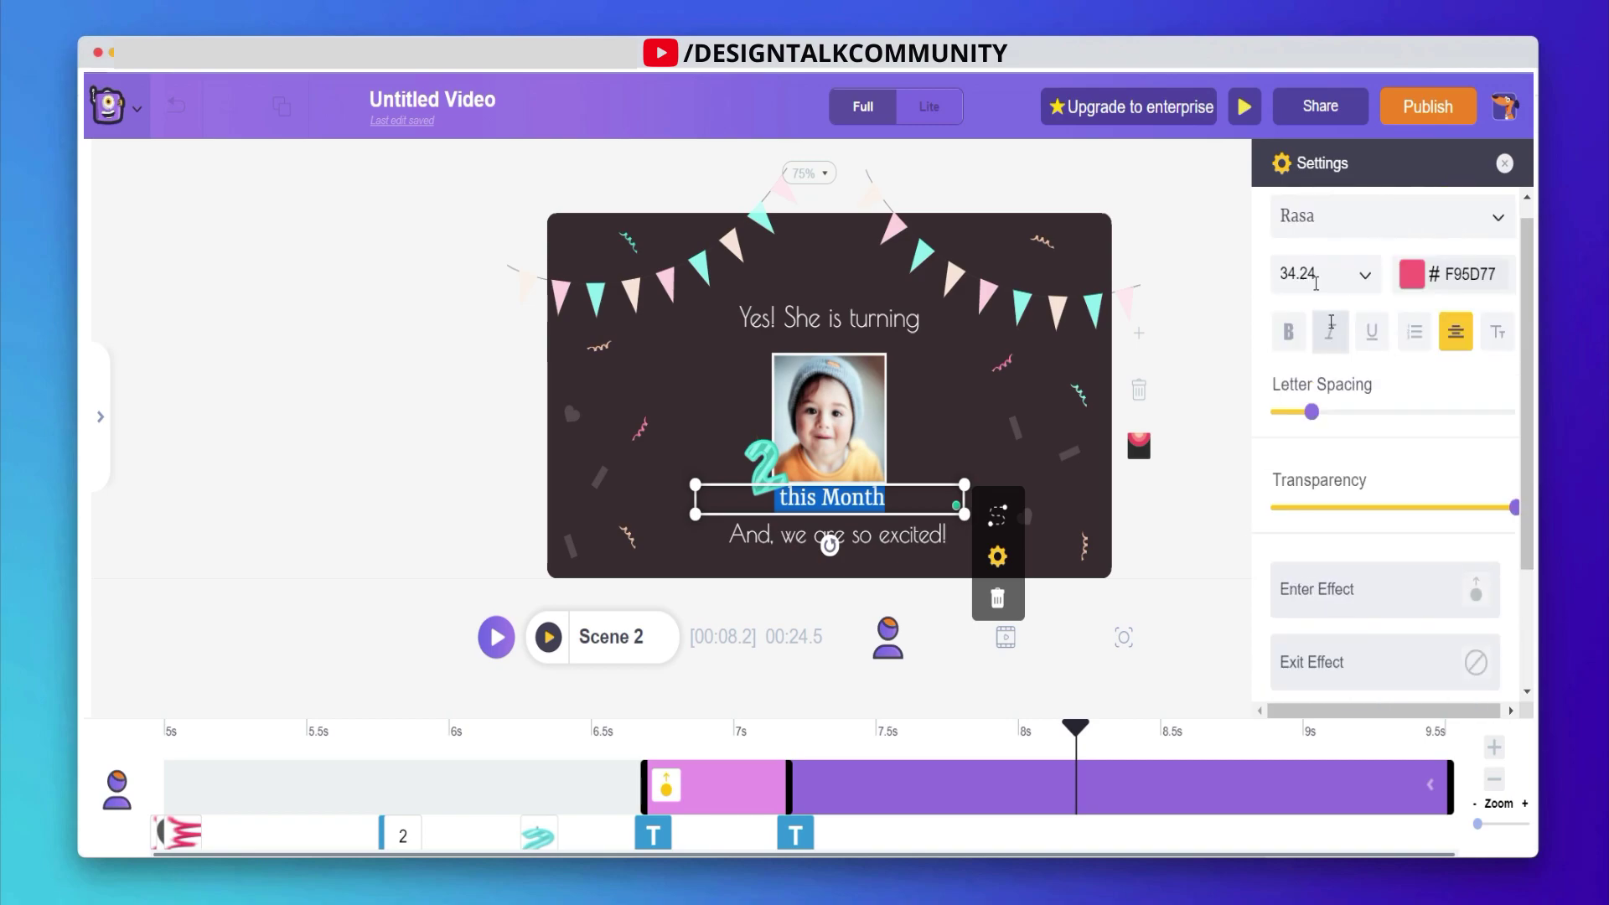
scroll(1381, 448, down, 3)
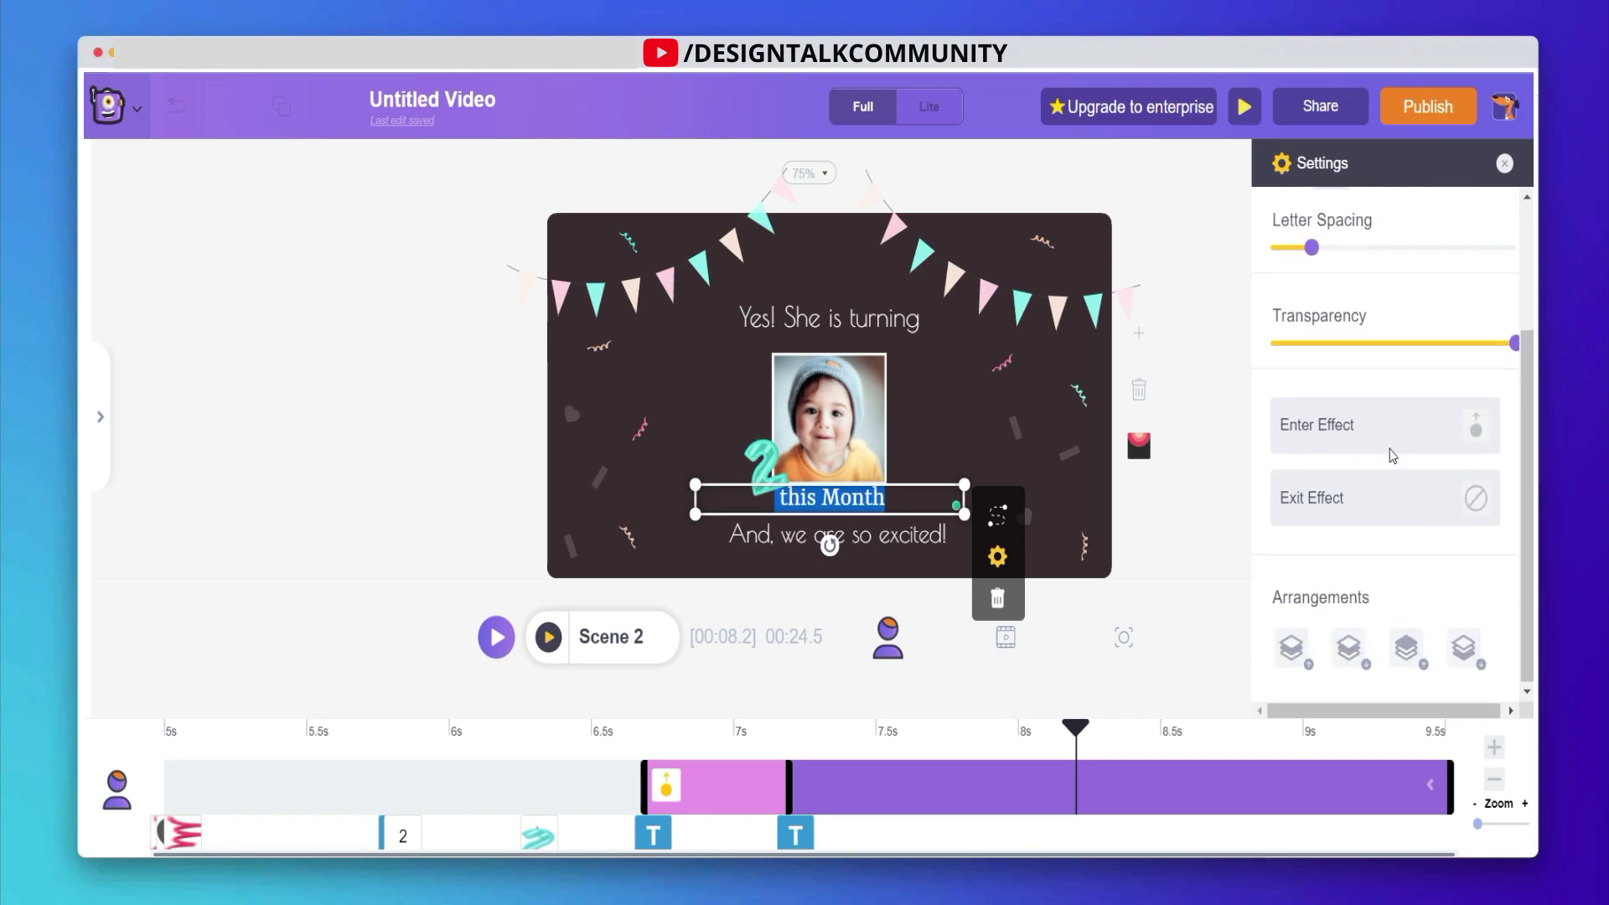
click(1368, 441)
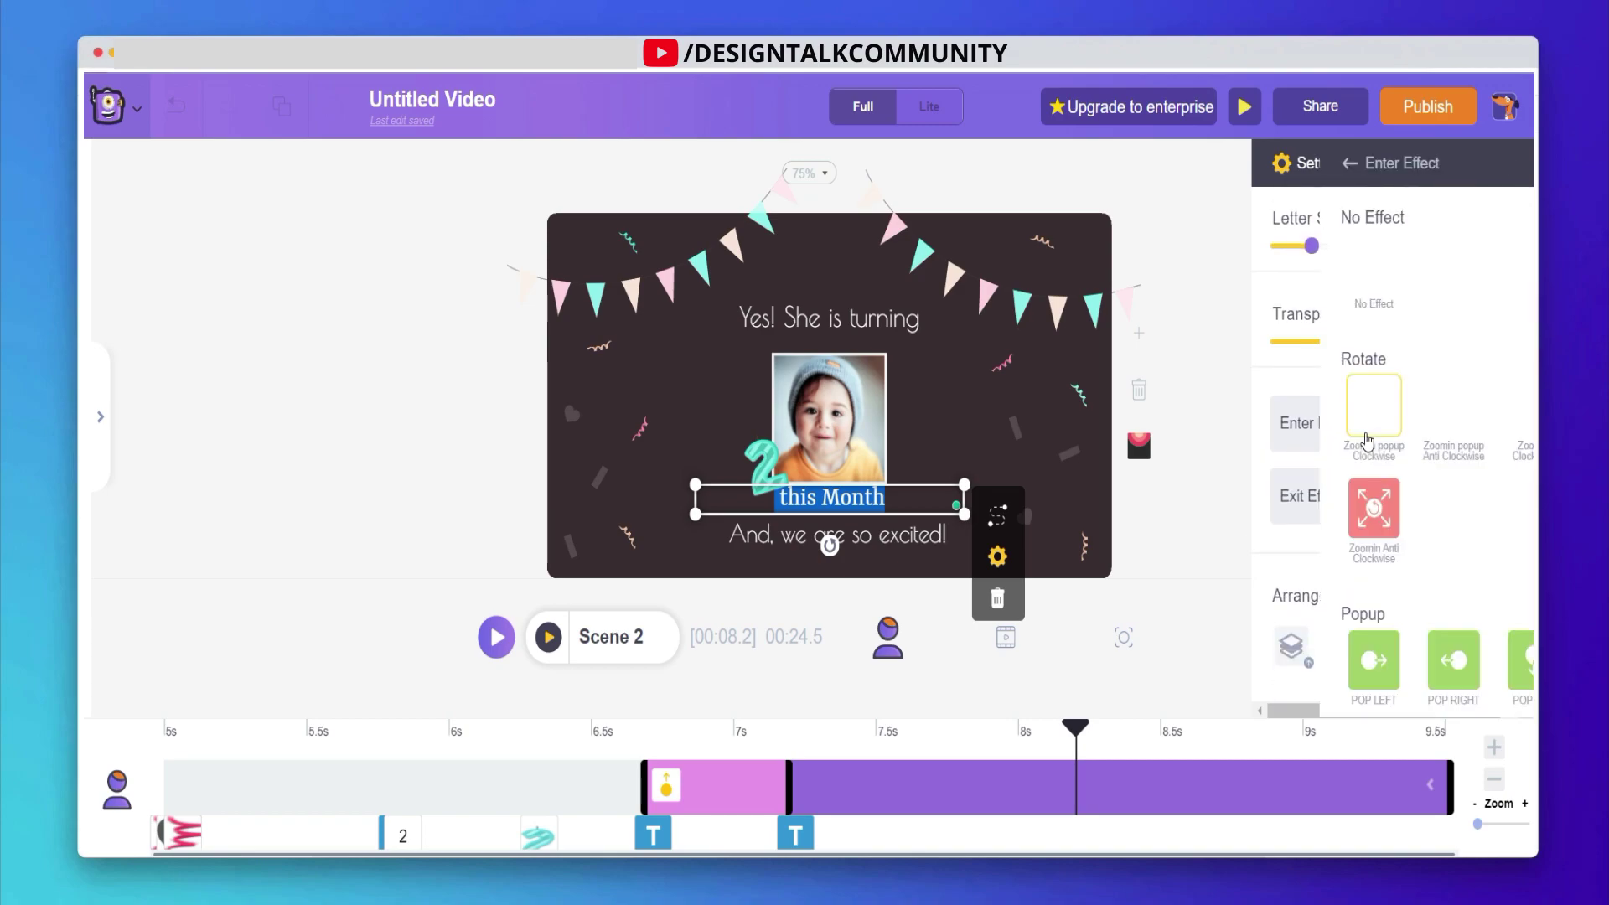
scroll(1384, 536, down, 5)
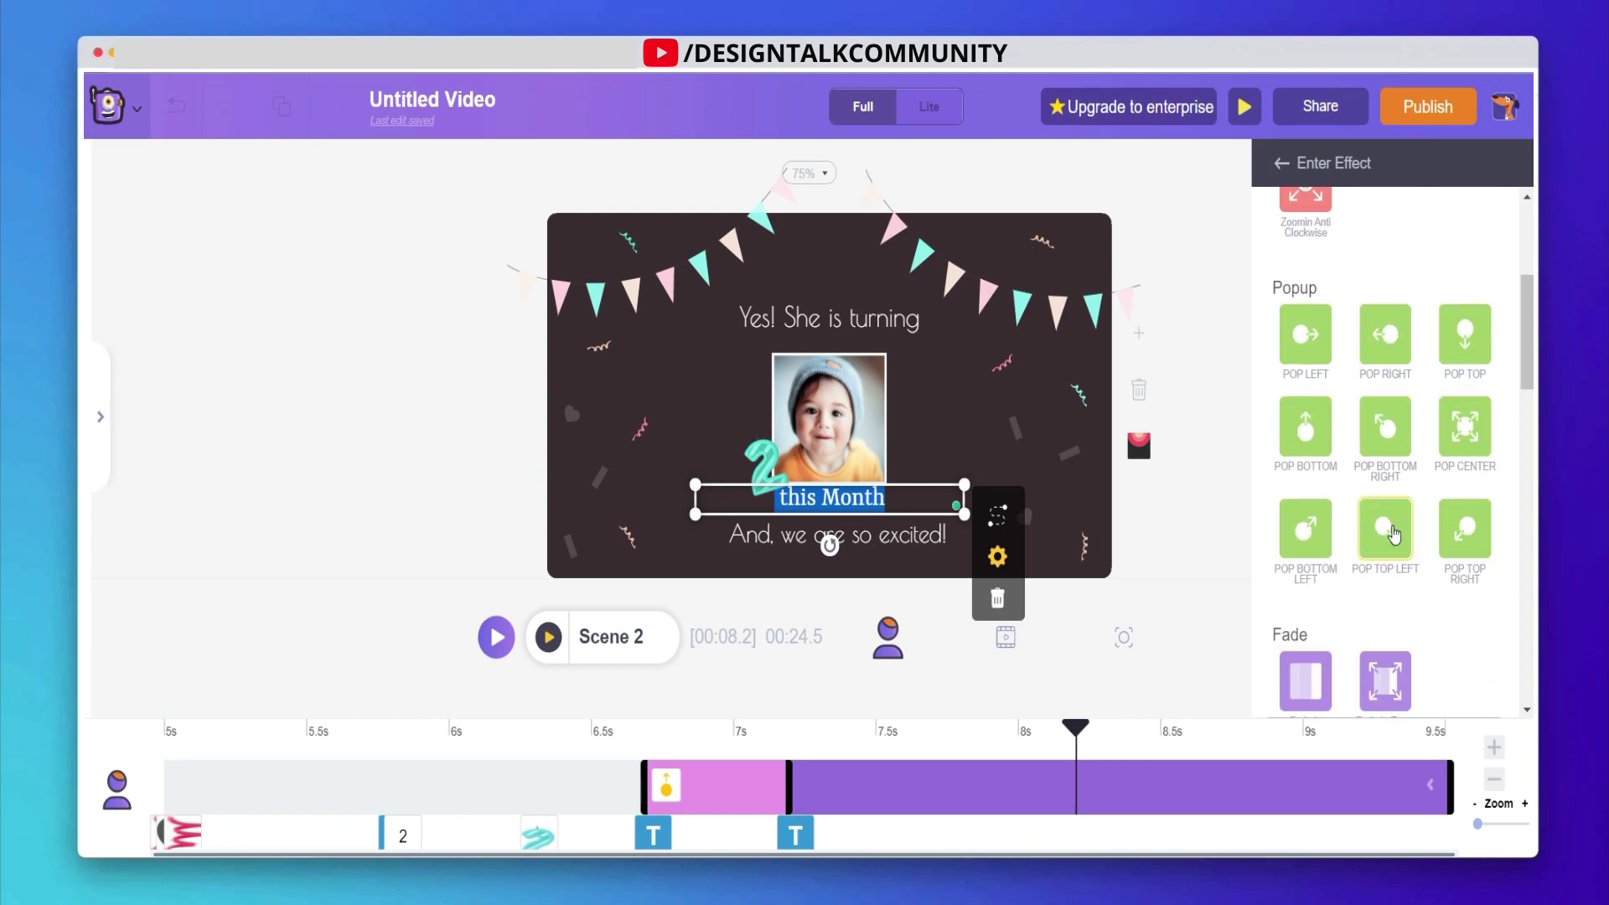
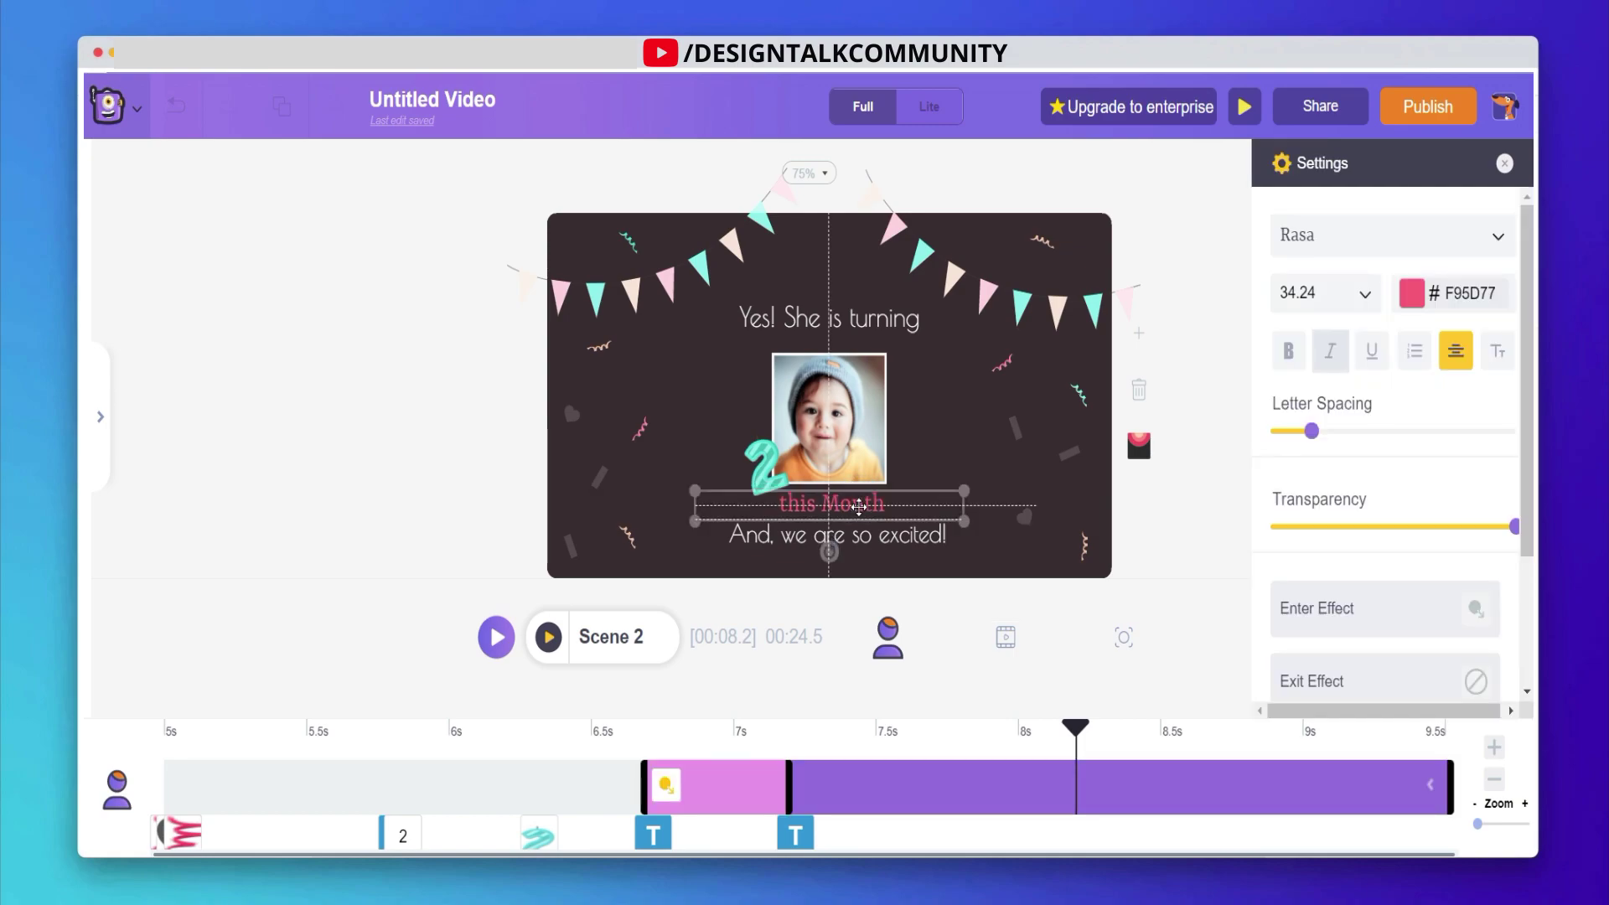
Step: Capitalize the first letter of the text under the photo in Scene 2 so it reads "This Month"
double_click(797, 510)
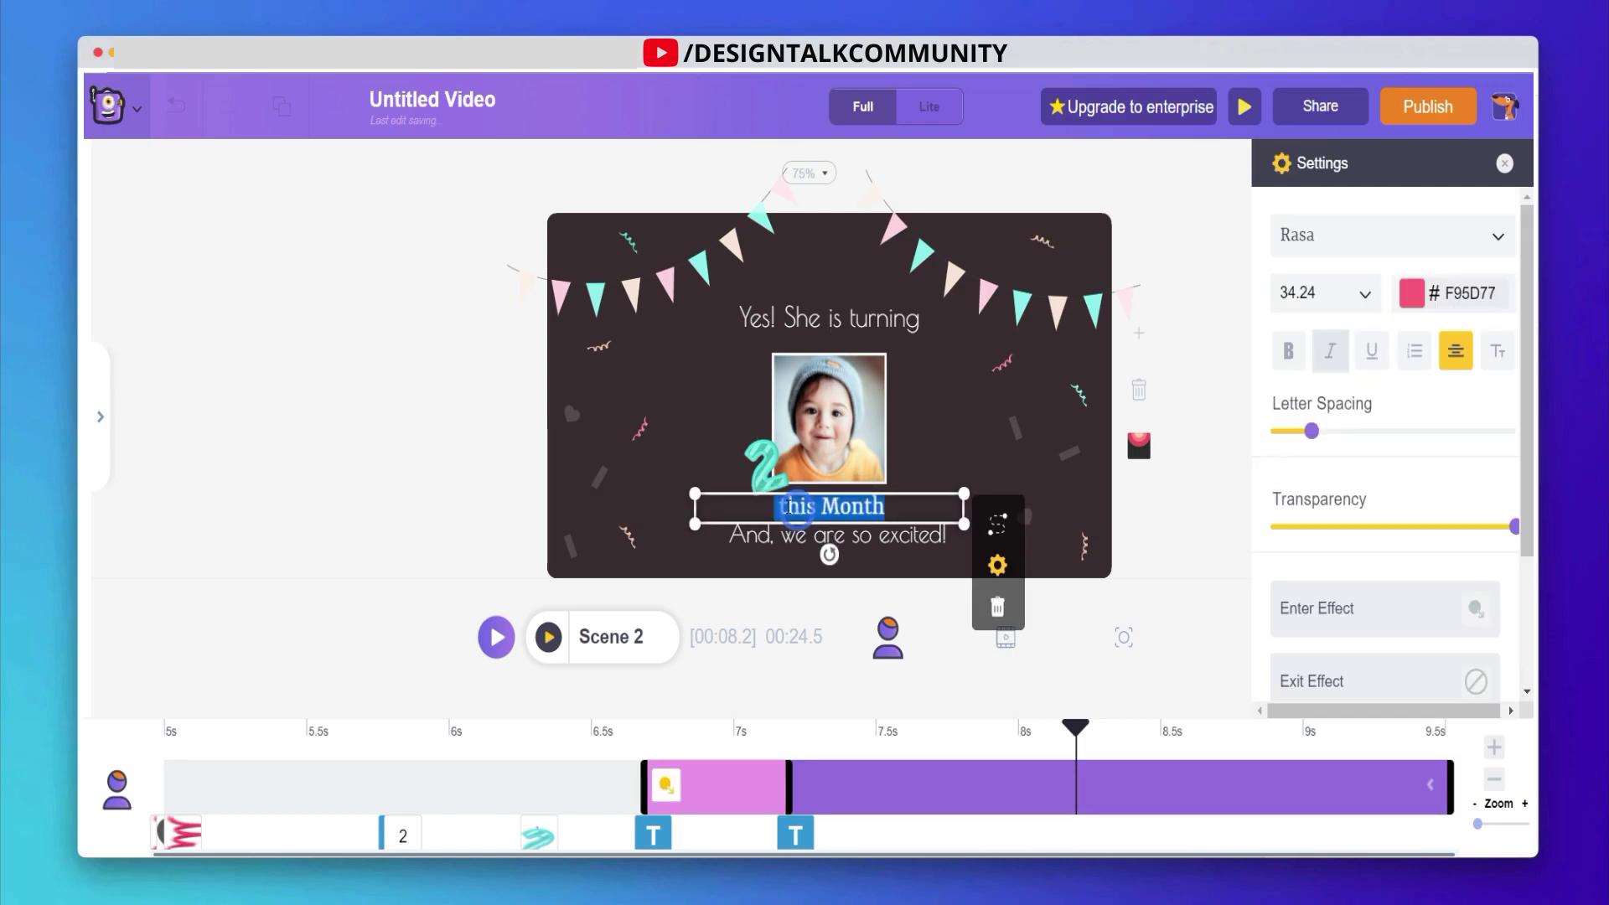
drag(779, 506, 786, 506)
key(BackSpace)
text(T)
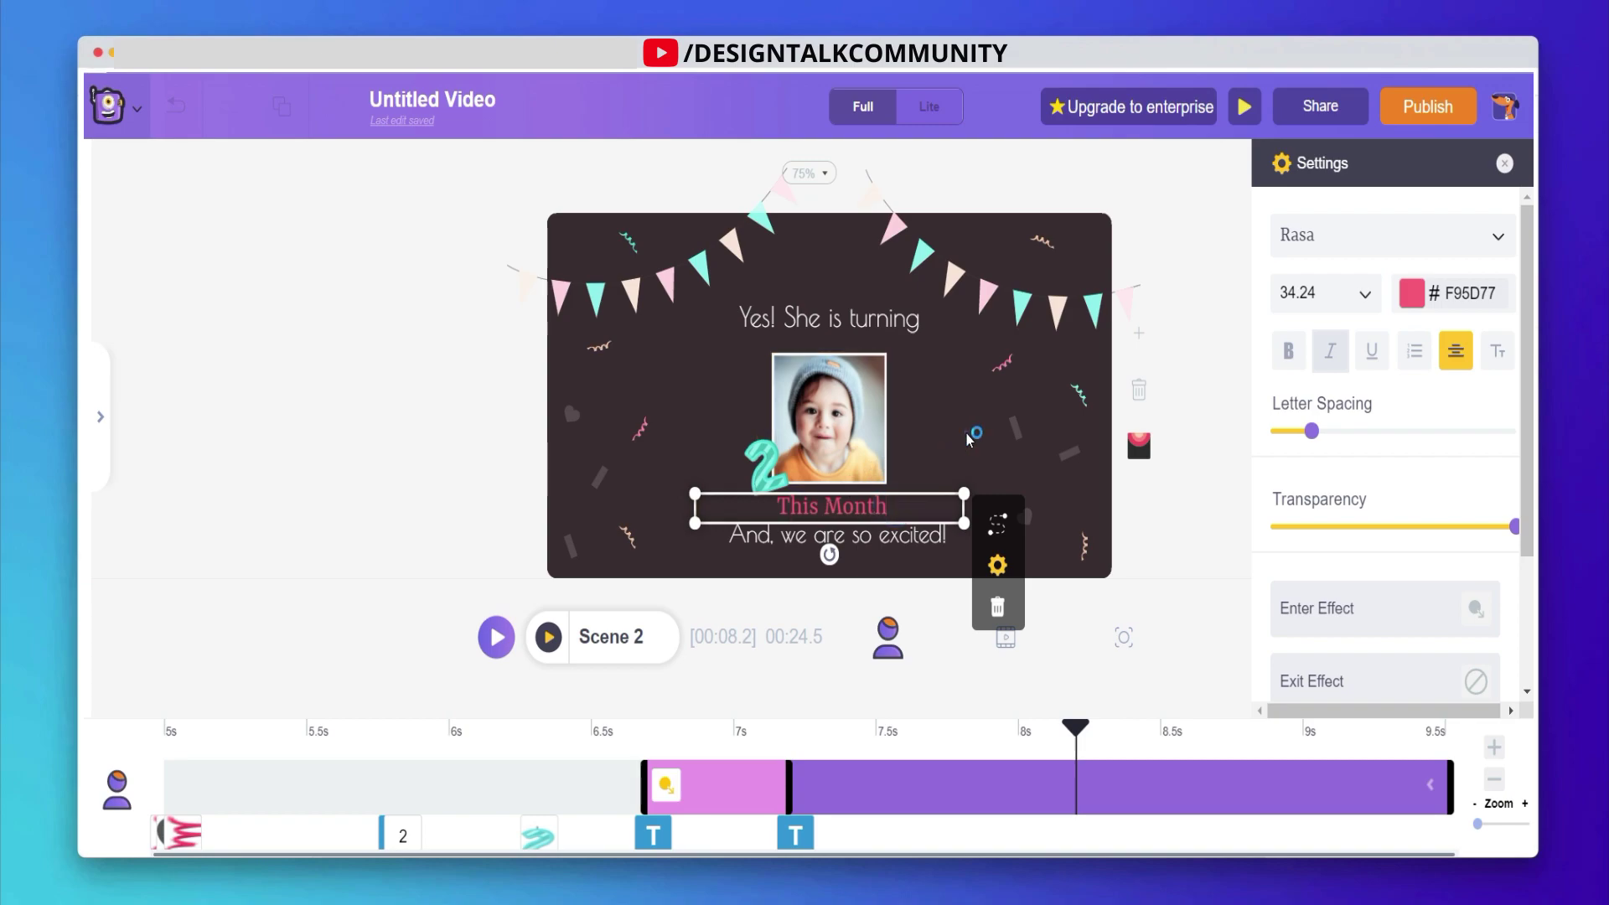
click(1081, 429)
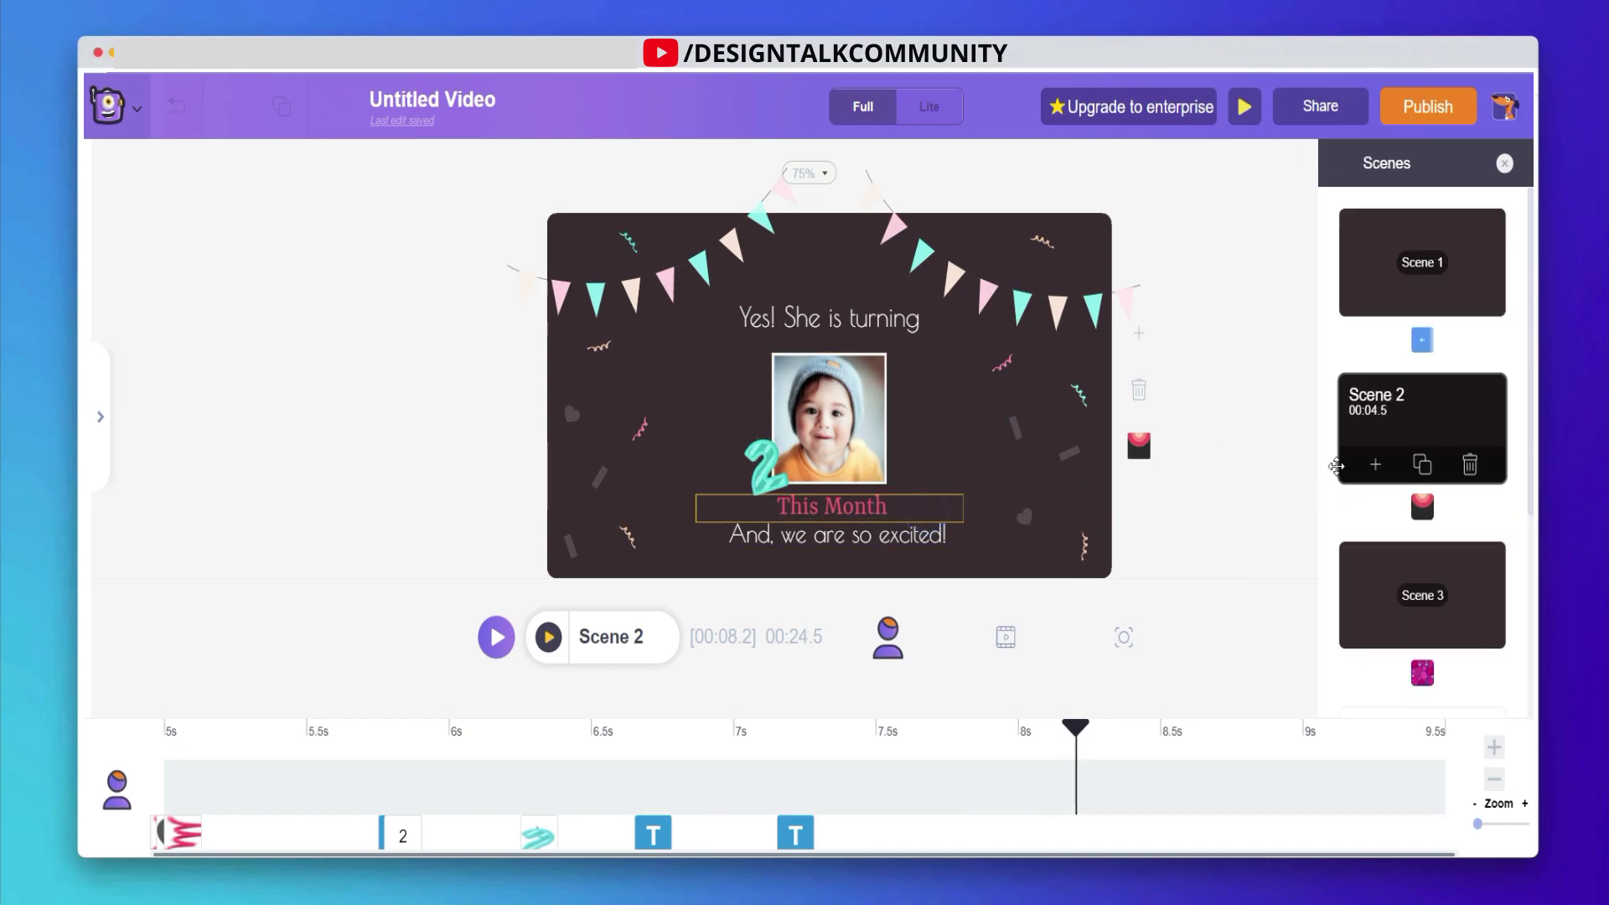
click(926, 512)
scroll(1341, 478, down, 3)
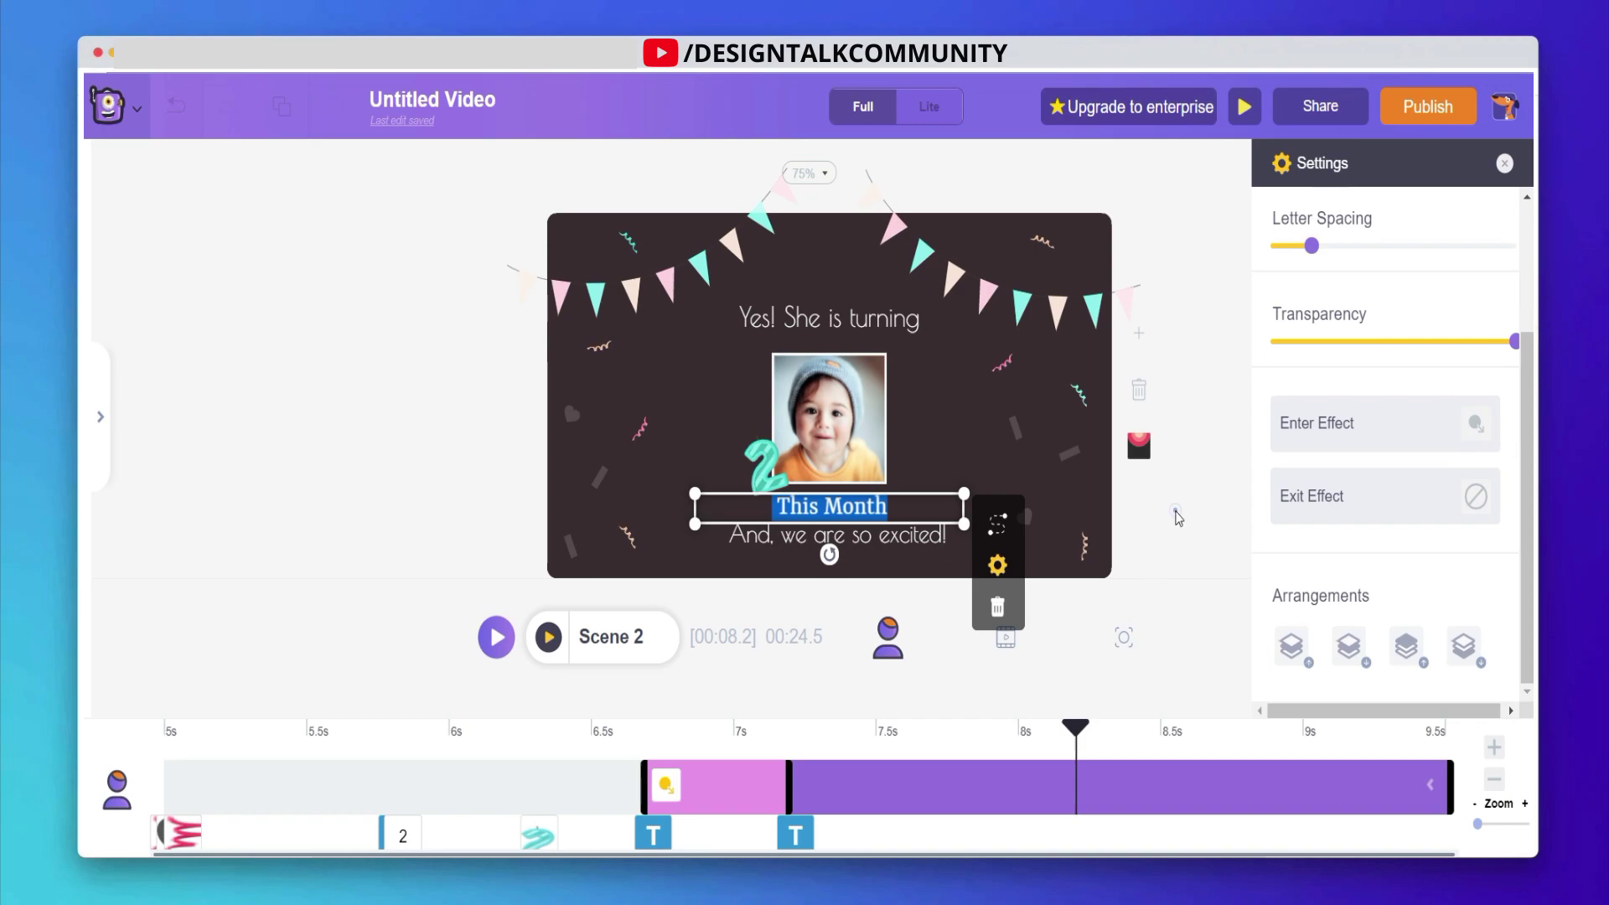
click(1177, 517)
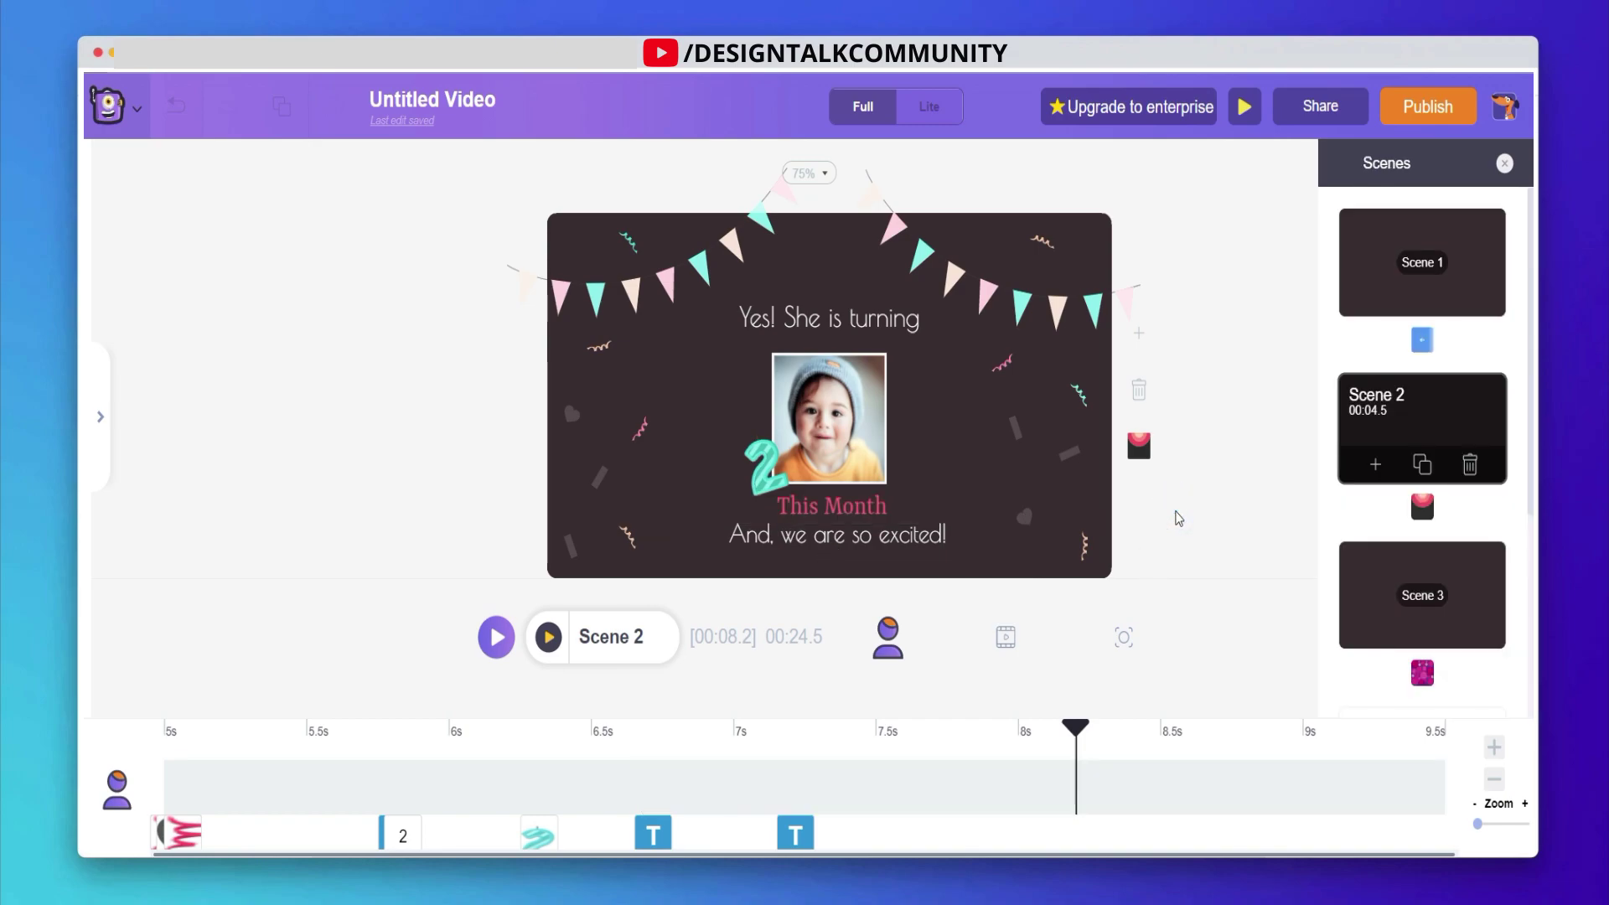
Step: Look through Scenes 3, 4 and 5 and add a new blank scene after Scene 5
click(1406, 619)
scroll(1416, 545, down, 4)
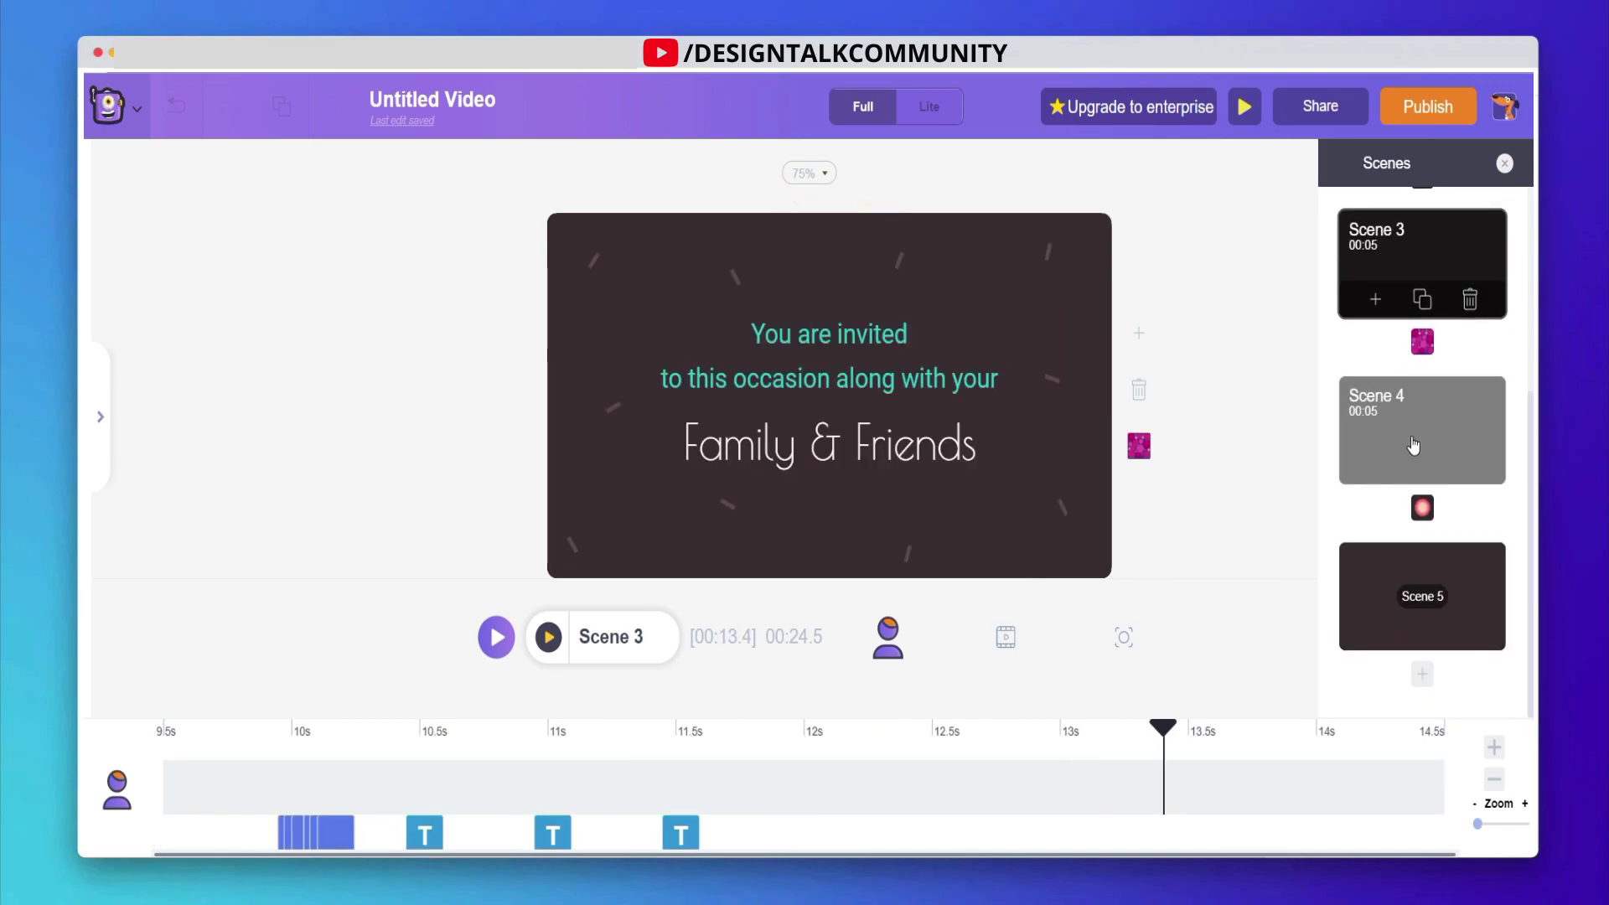
click(1413, 445)
click(1457, 593)
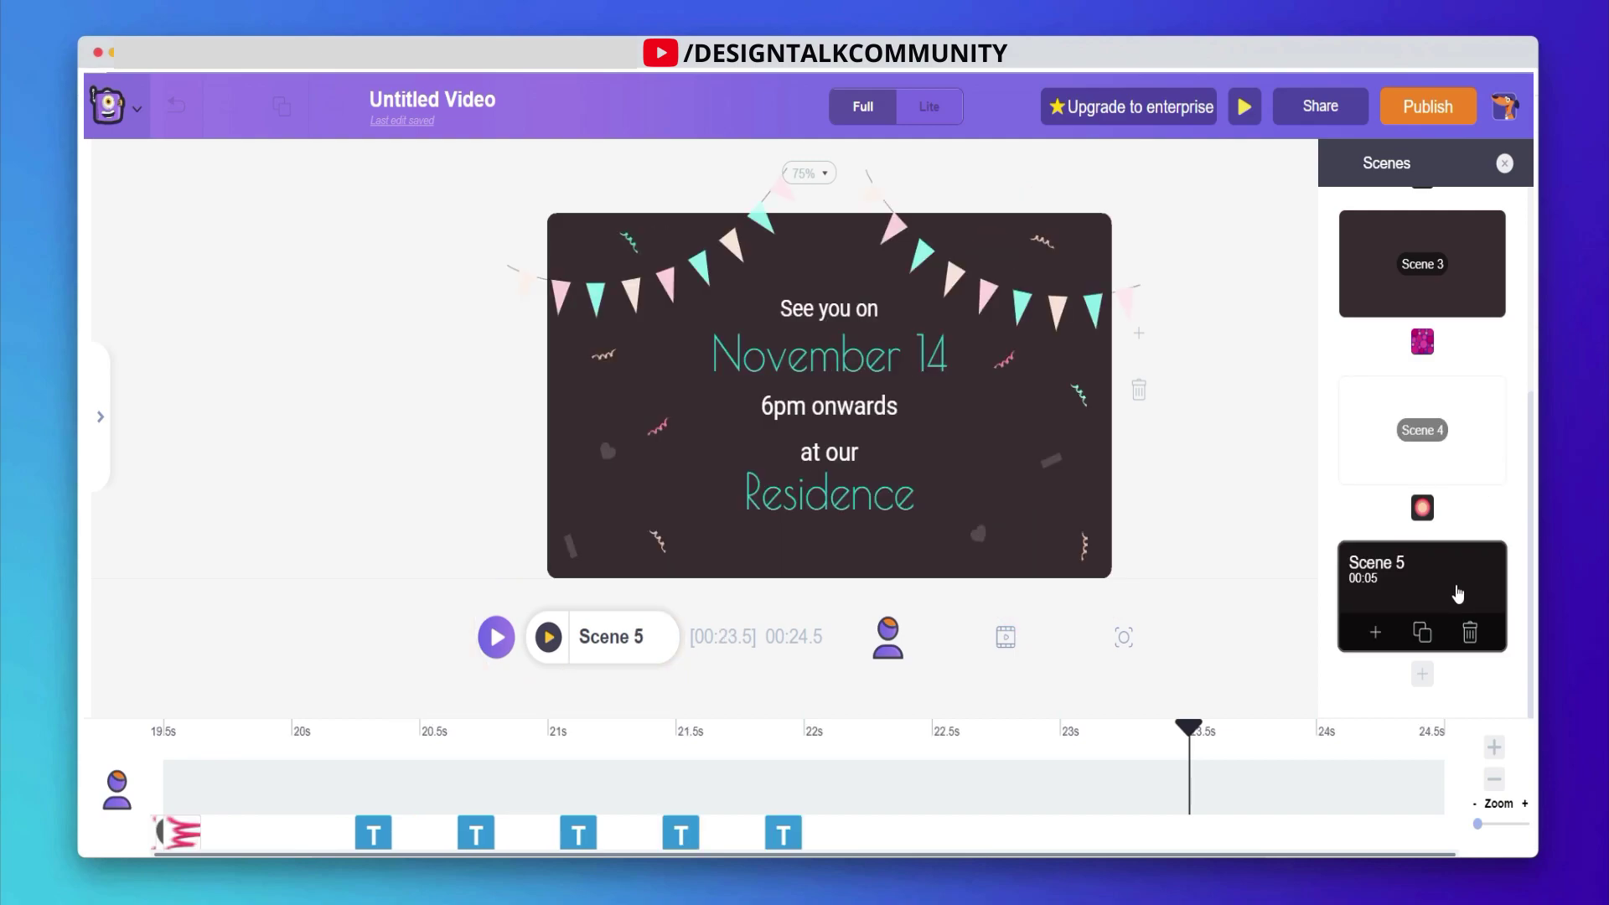
click(1421, 676)
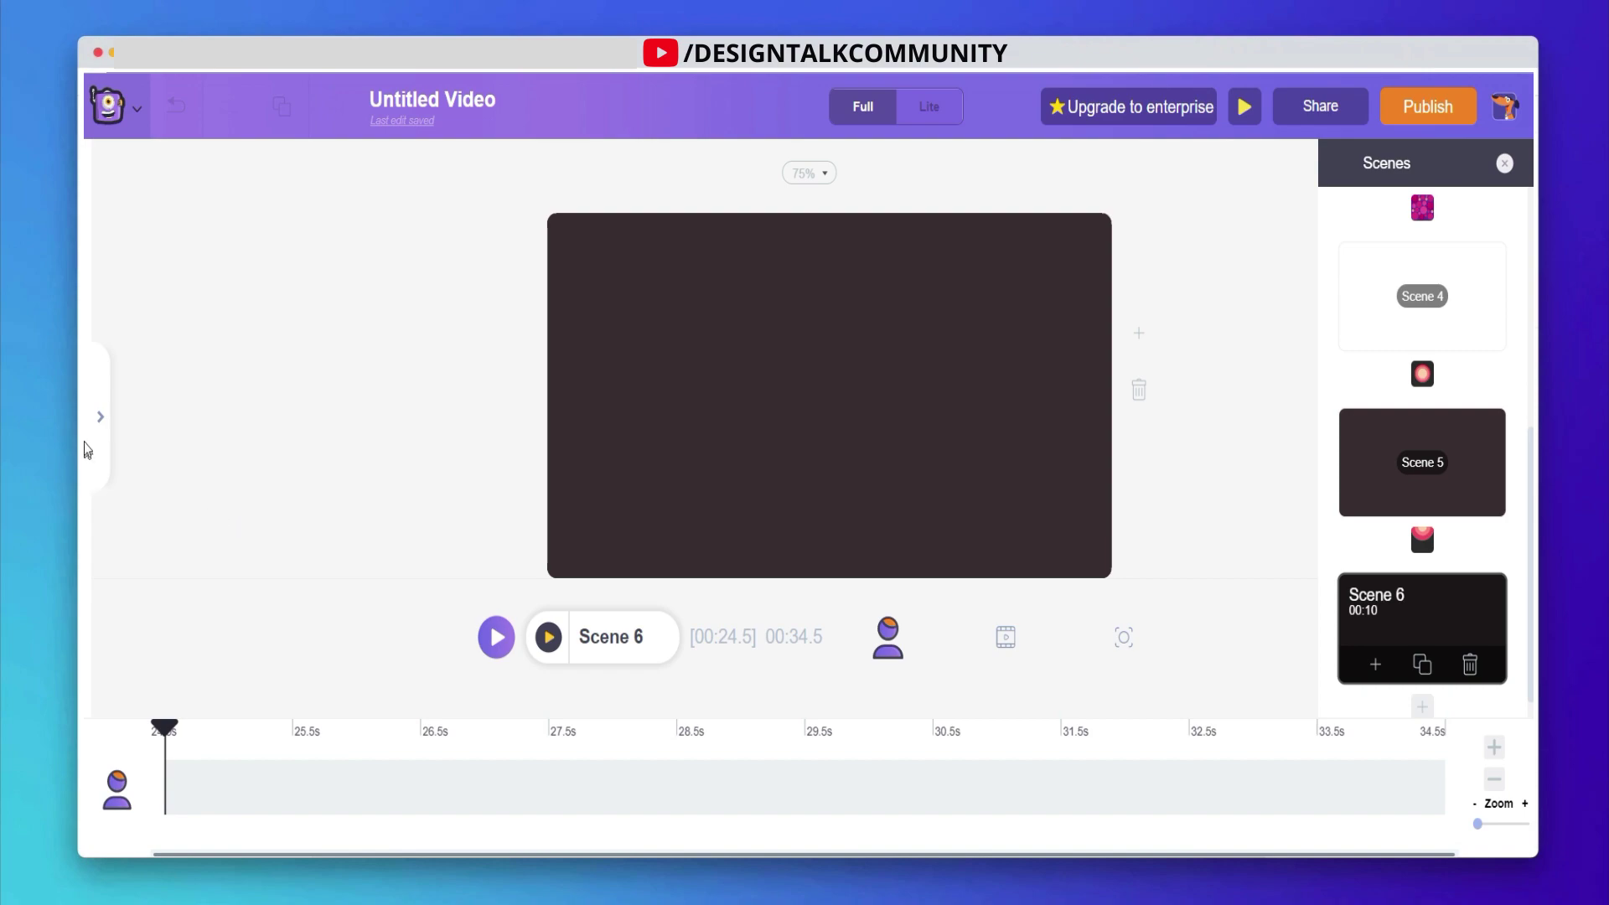
Step: Add a heading from the text library to the new scene and place it in the upper left area of the canvas
click(104, 421)
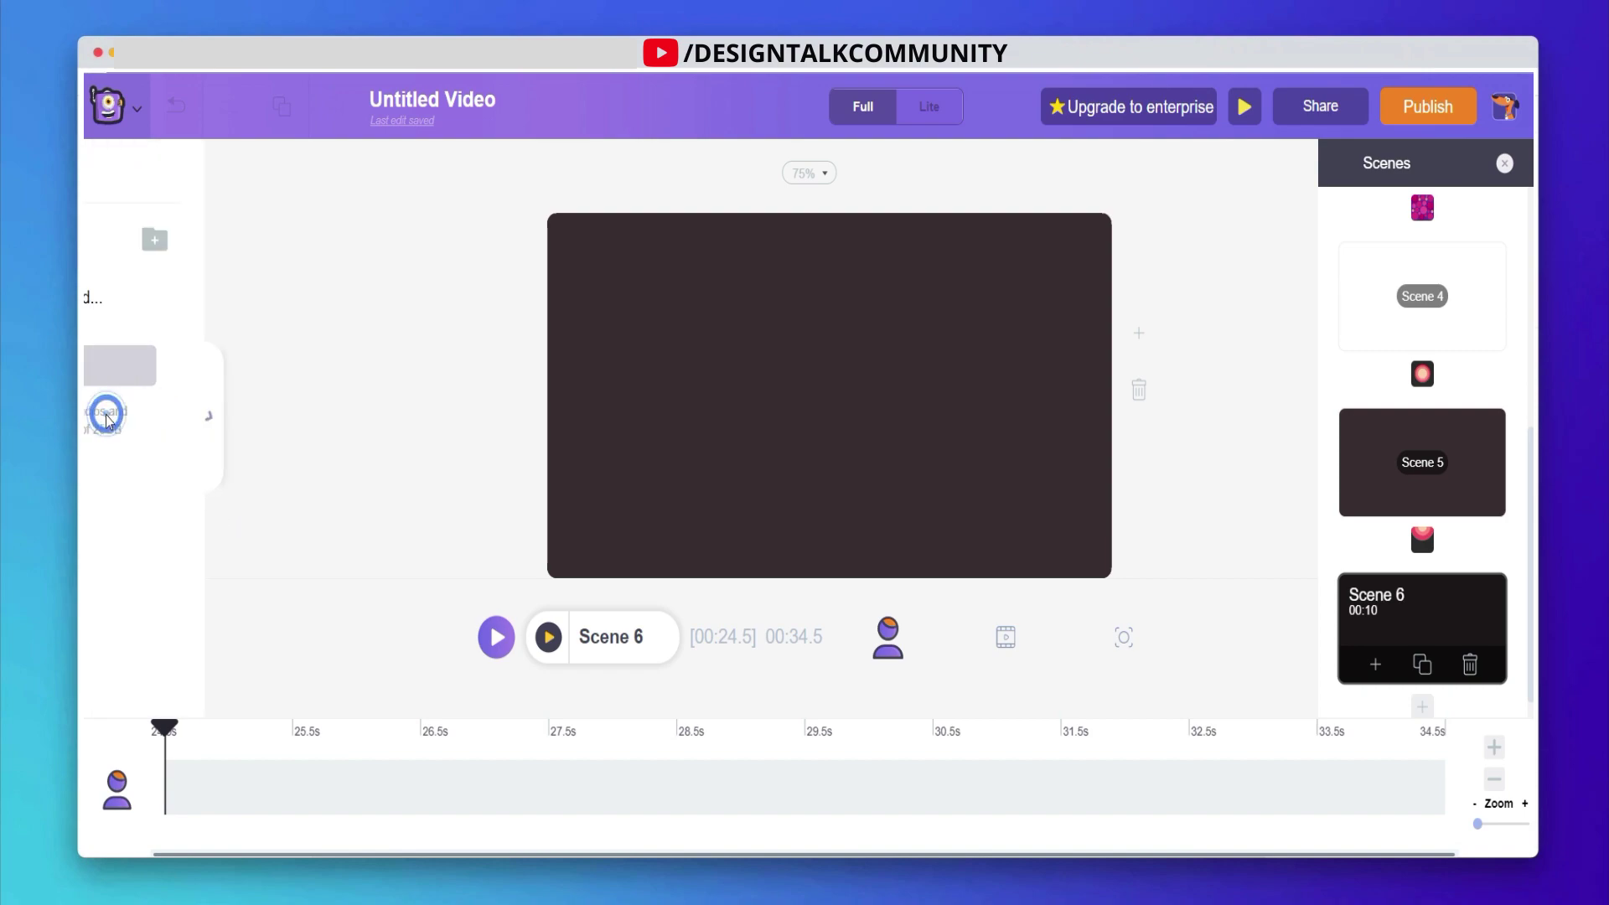
click(117, 288)
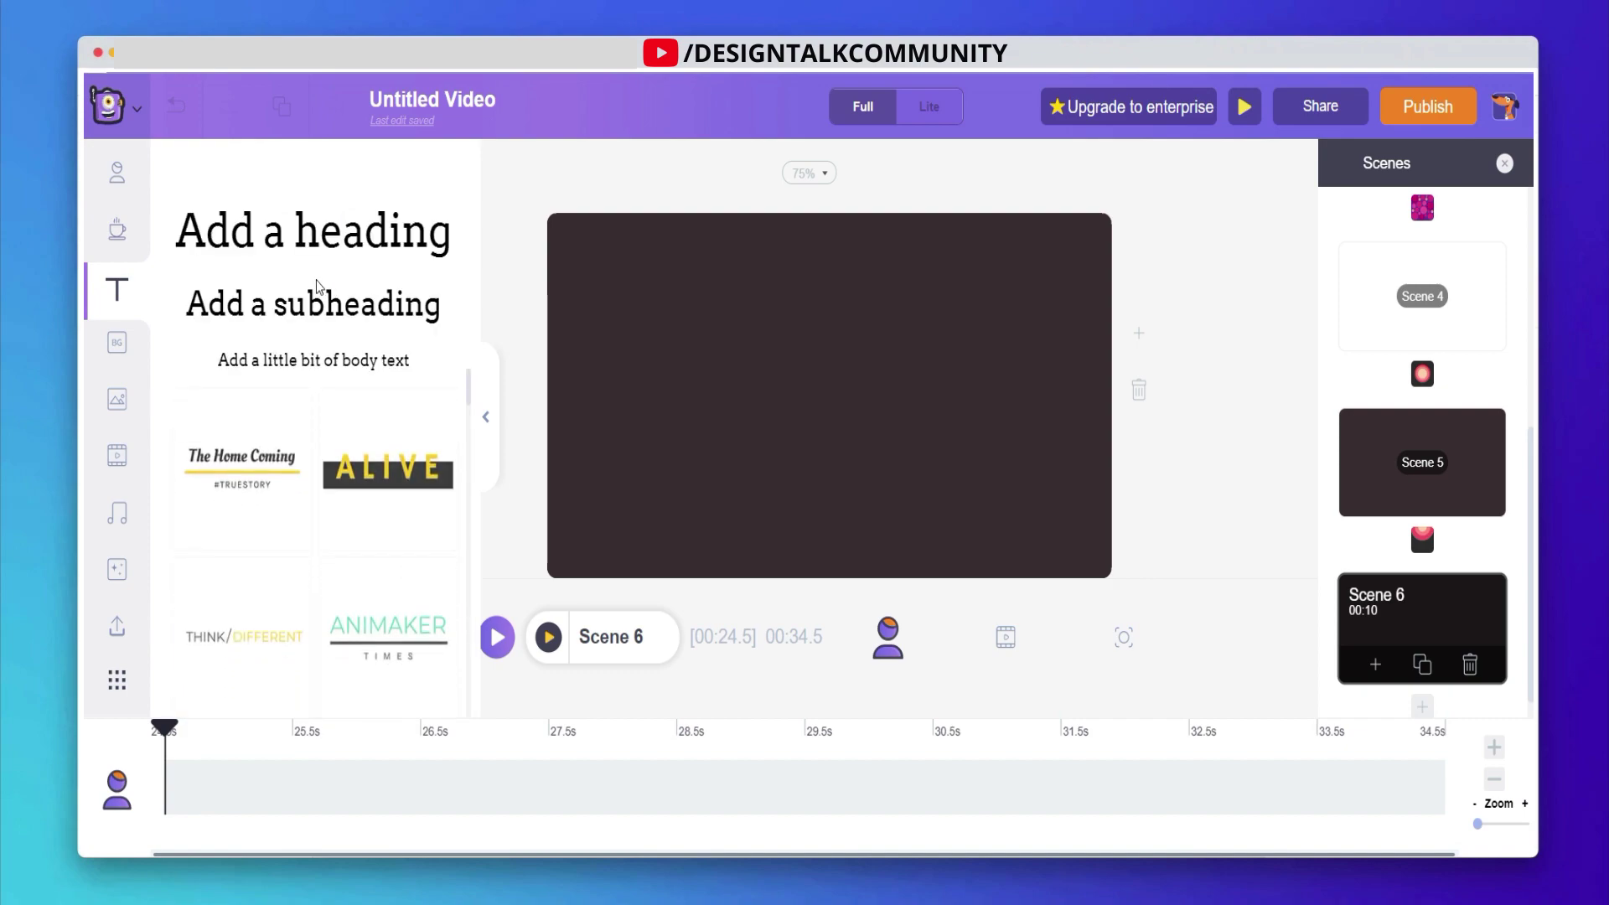
drag(314, 231, 680, 315)
drag(808, 363, 705, 308)
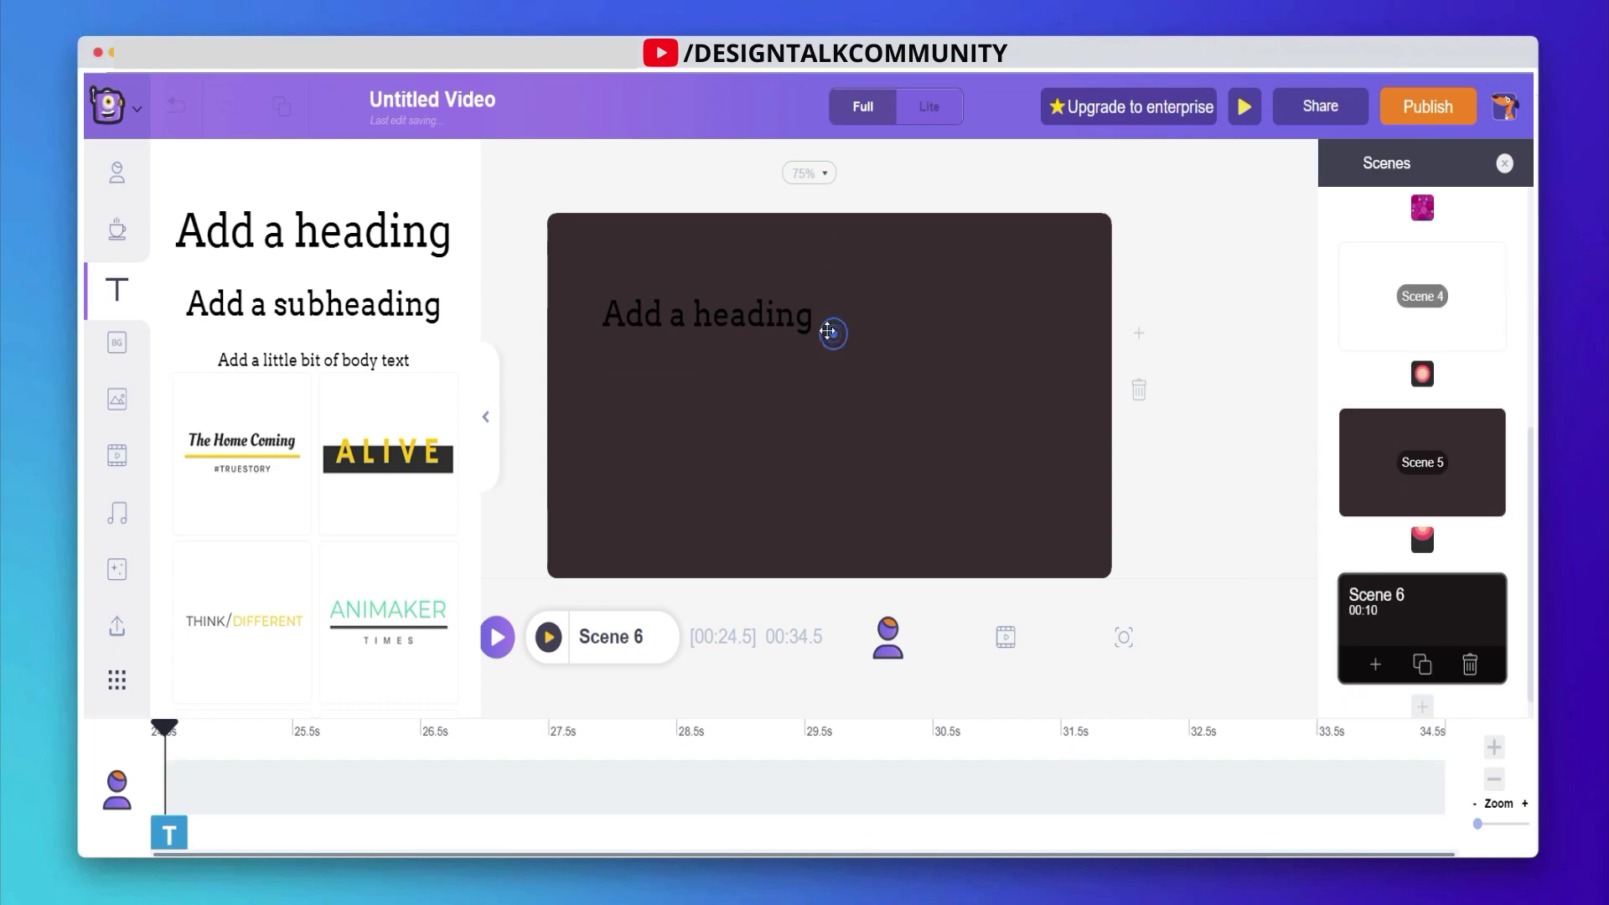
Step: Replace the heading's placeholder text with "Don't Forget To Join US In The Party"
double_click(811, 318)
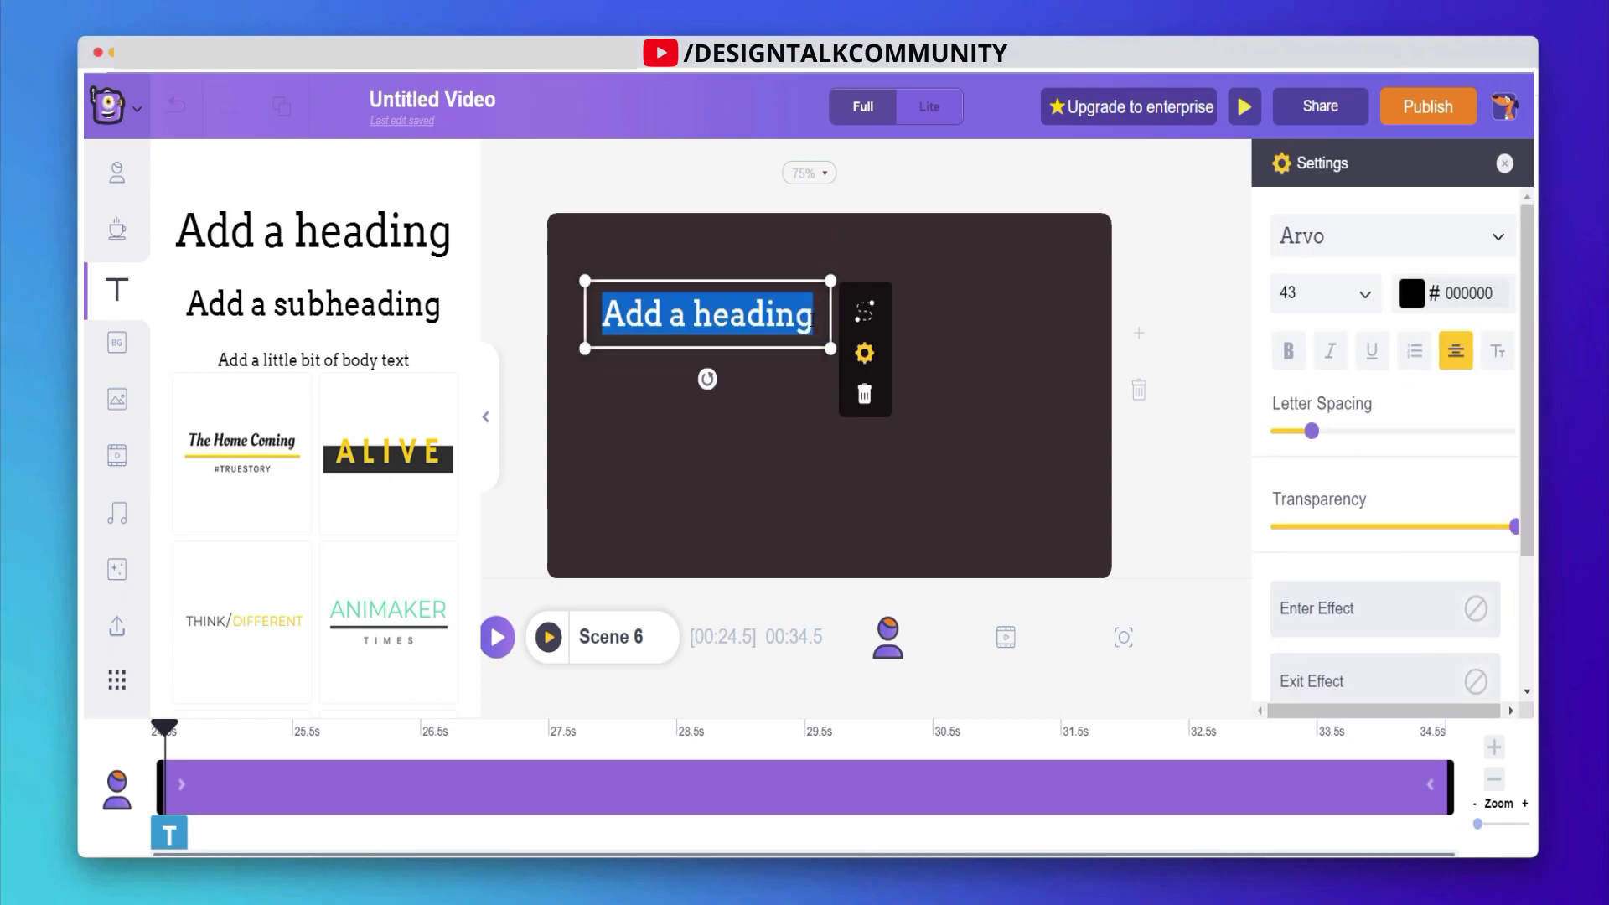
key(BackSpace)
text(Don't Fo)
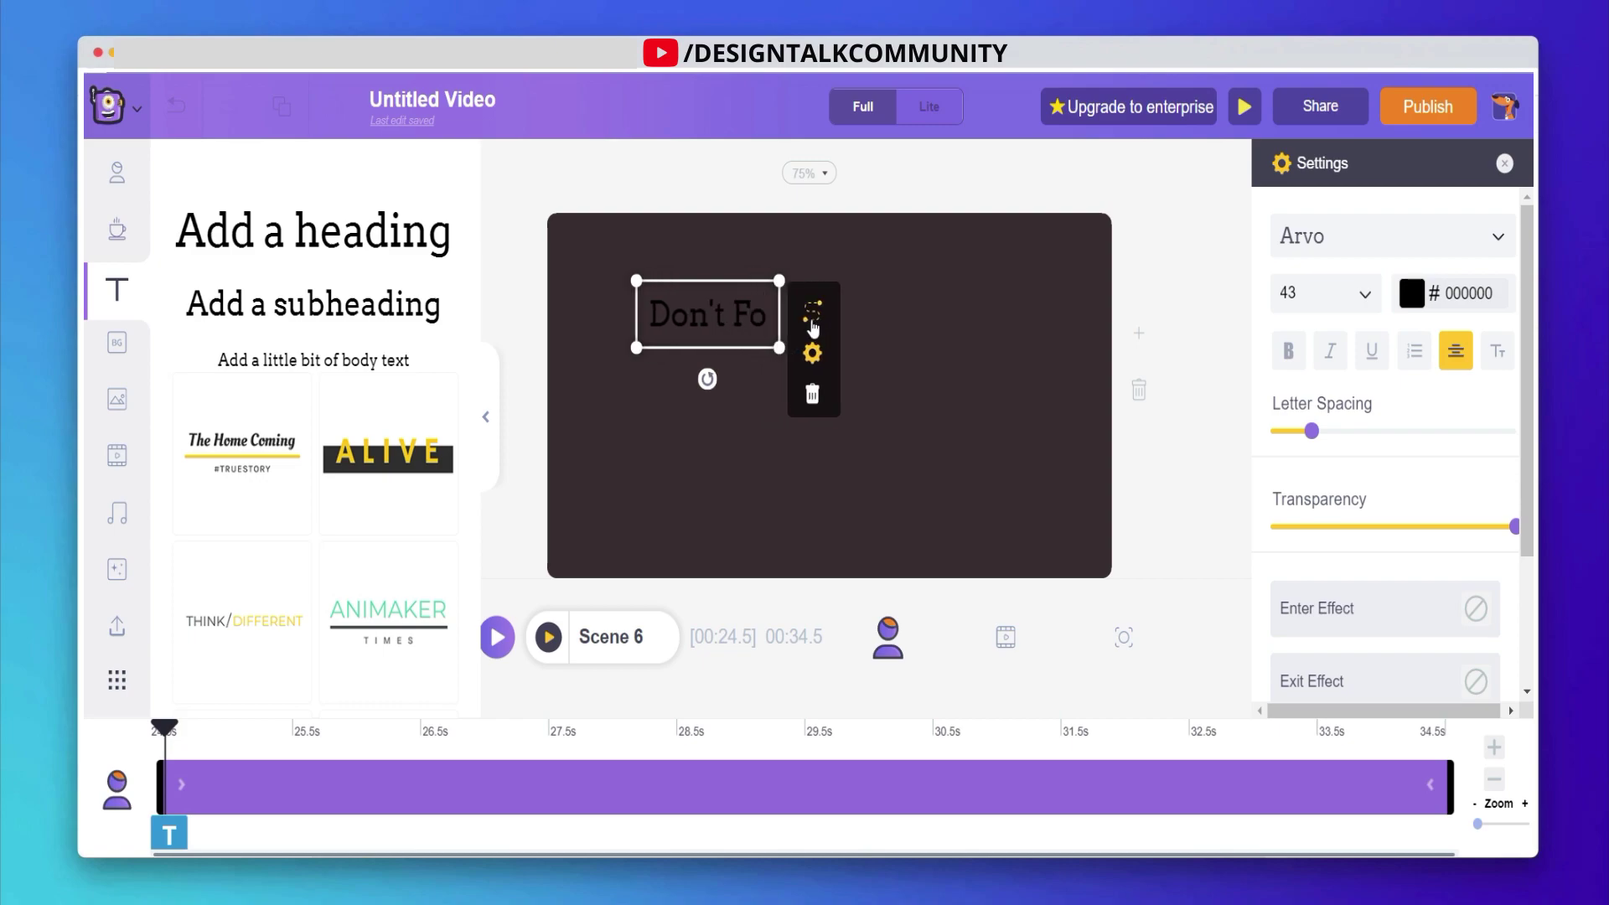
text(rget To Join U)
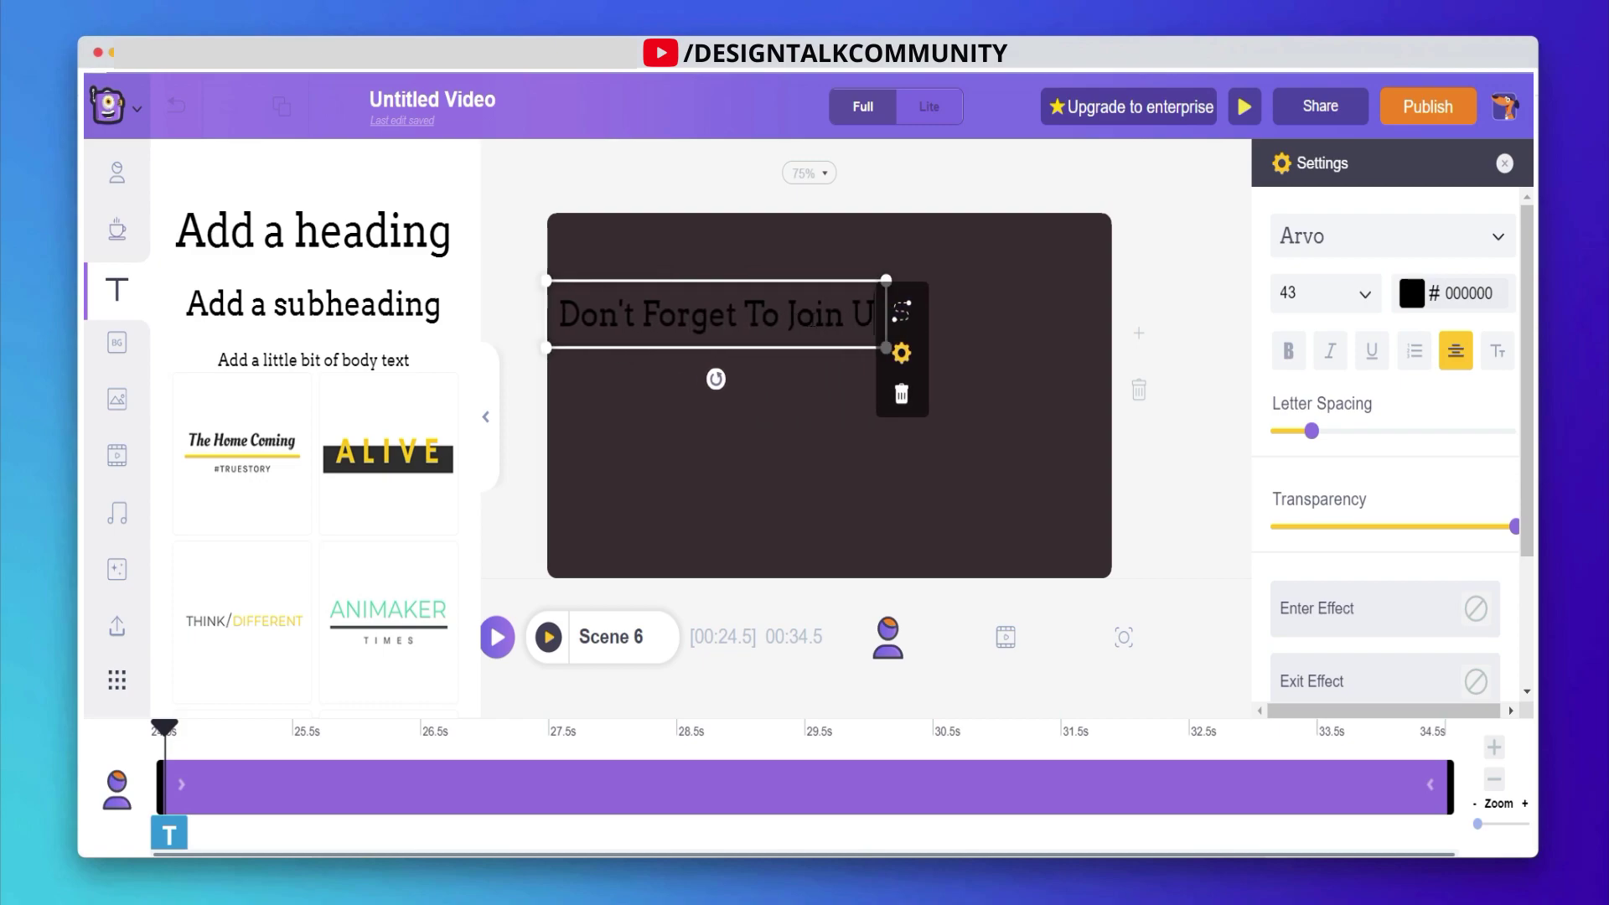
text(S In The)
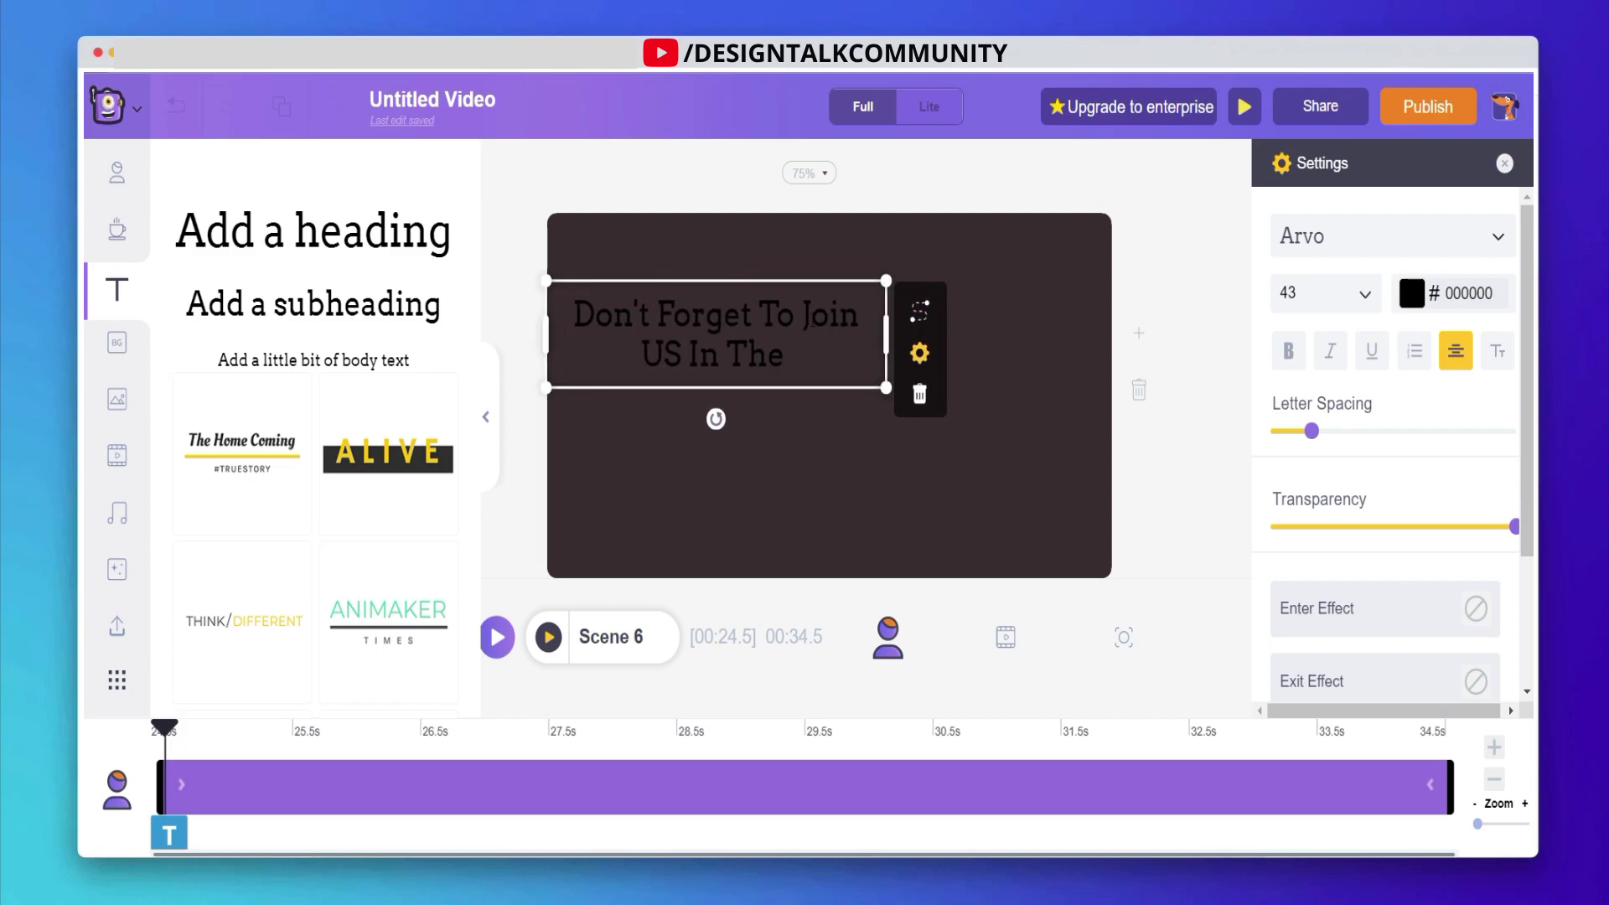
text( Party)
click(816, 540)
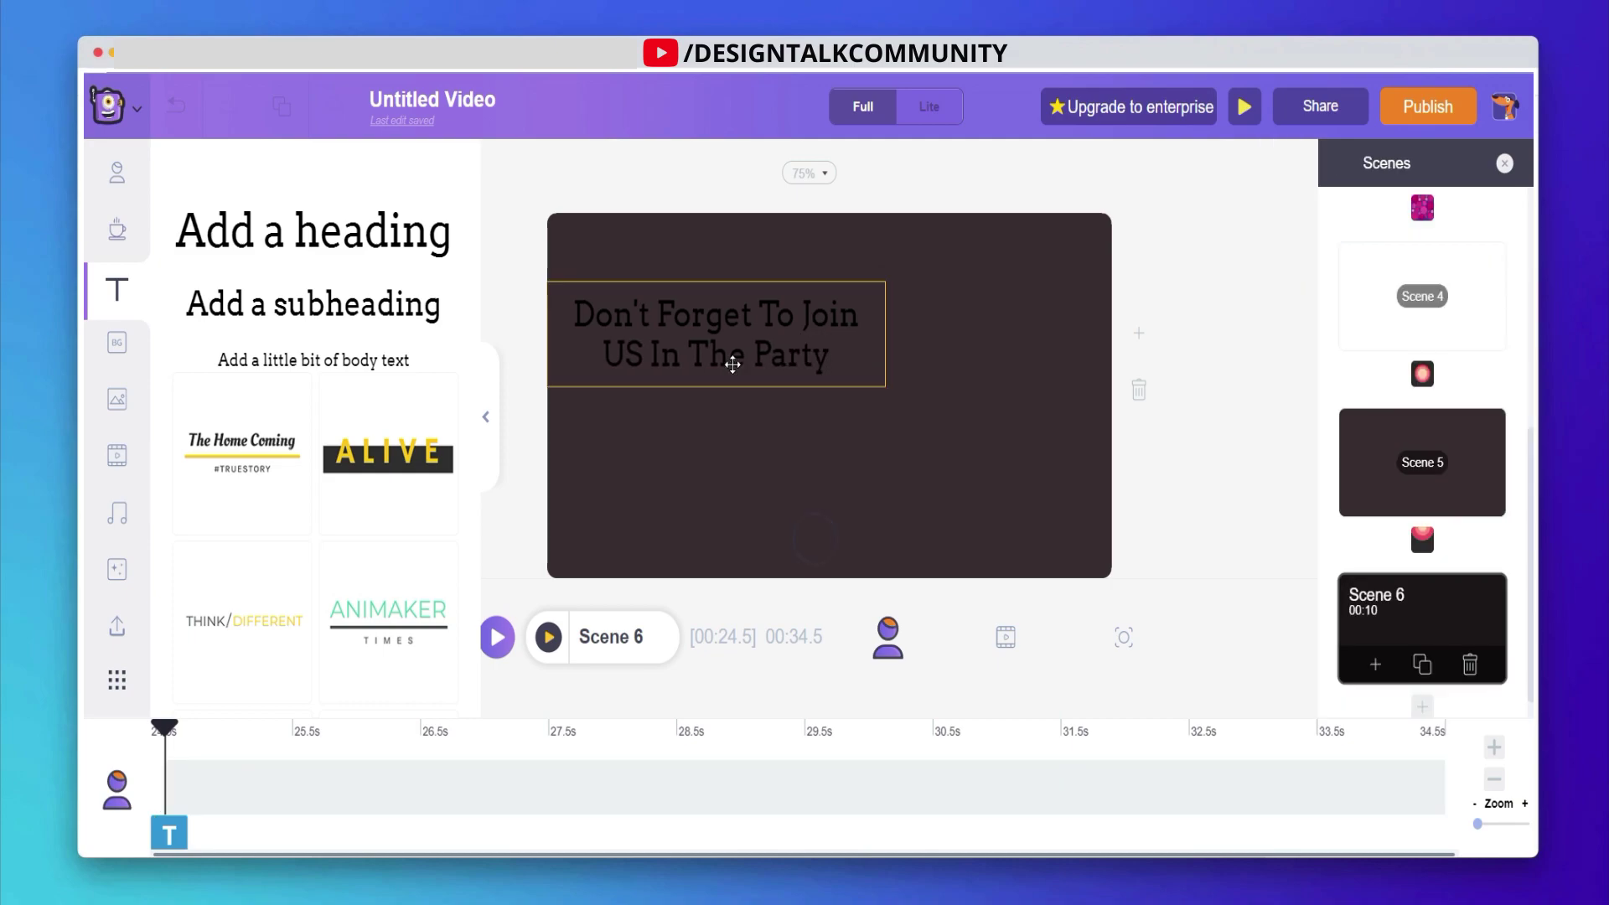
Step: Move the heading closer to the middle of the scene and left-align its text
drag(732, 365, 771, 408)
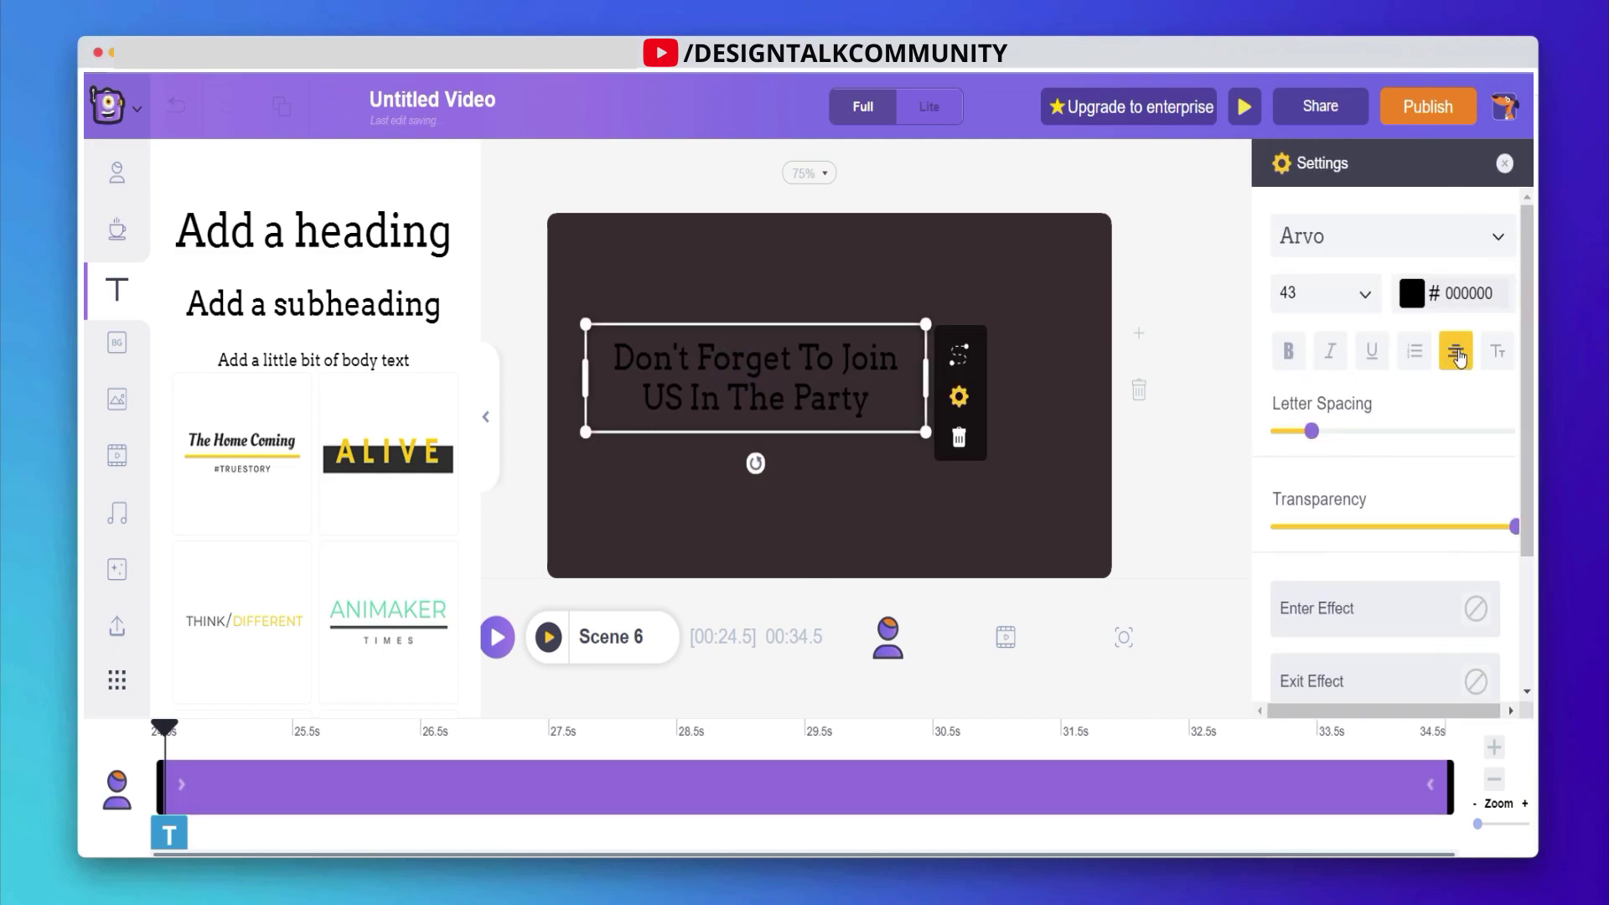
click(1457, 354)
click(1457, 355)
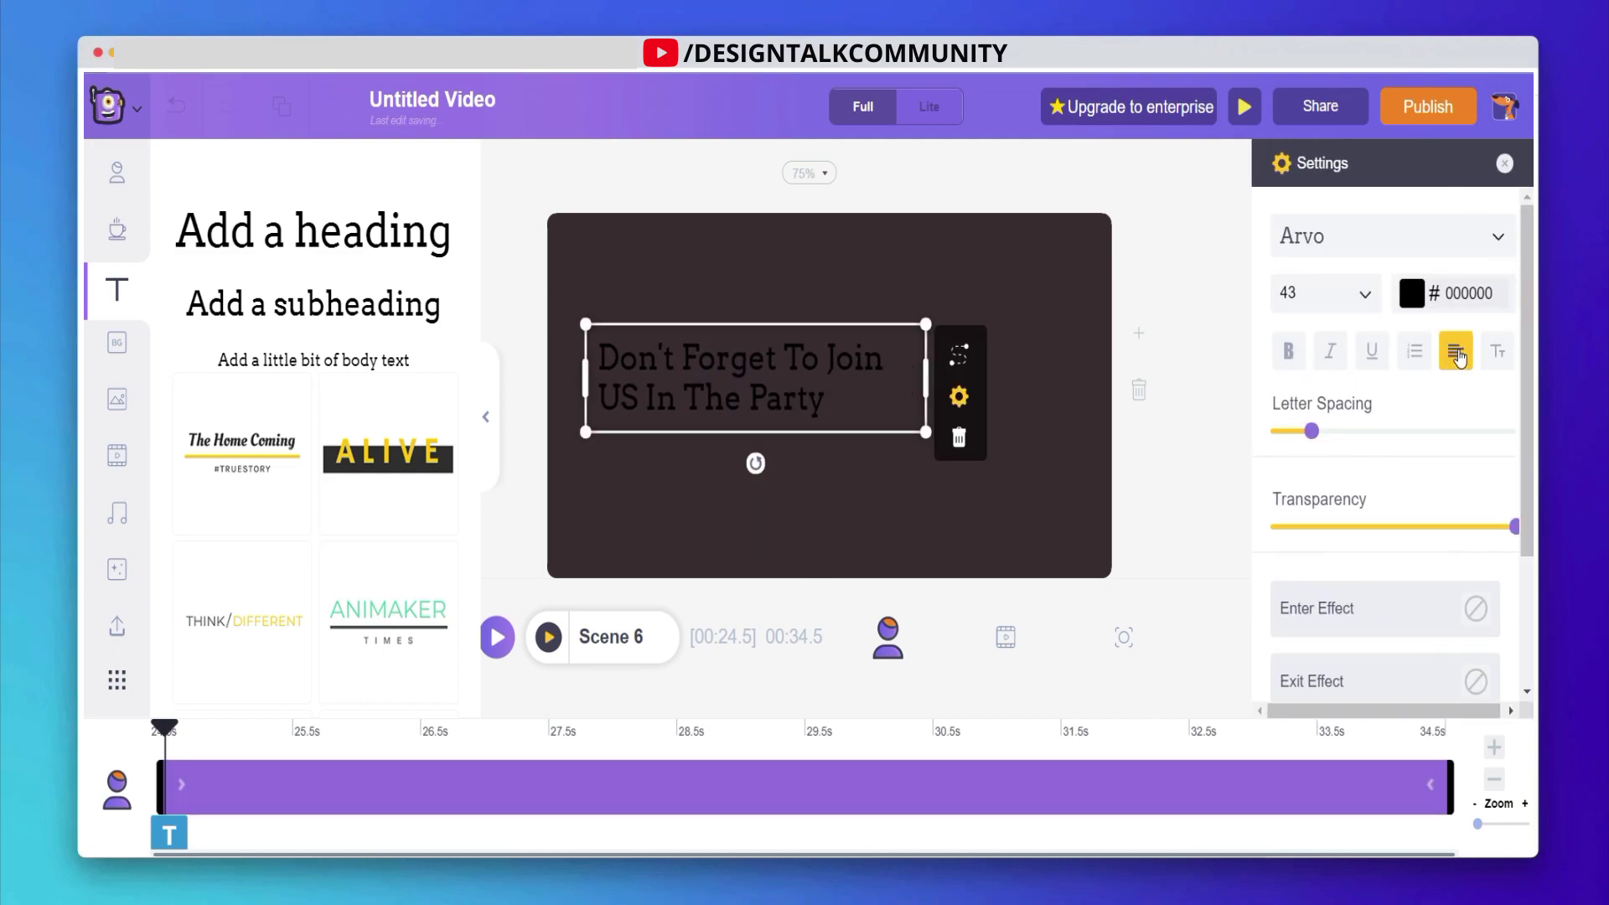
Step: Set the heading's color to pink F985E4 and reposition and enlarge it to a font size of about 50.79
click(1412, 294)
click(1475, 466)
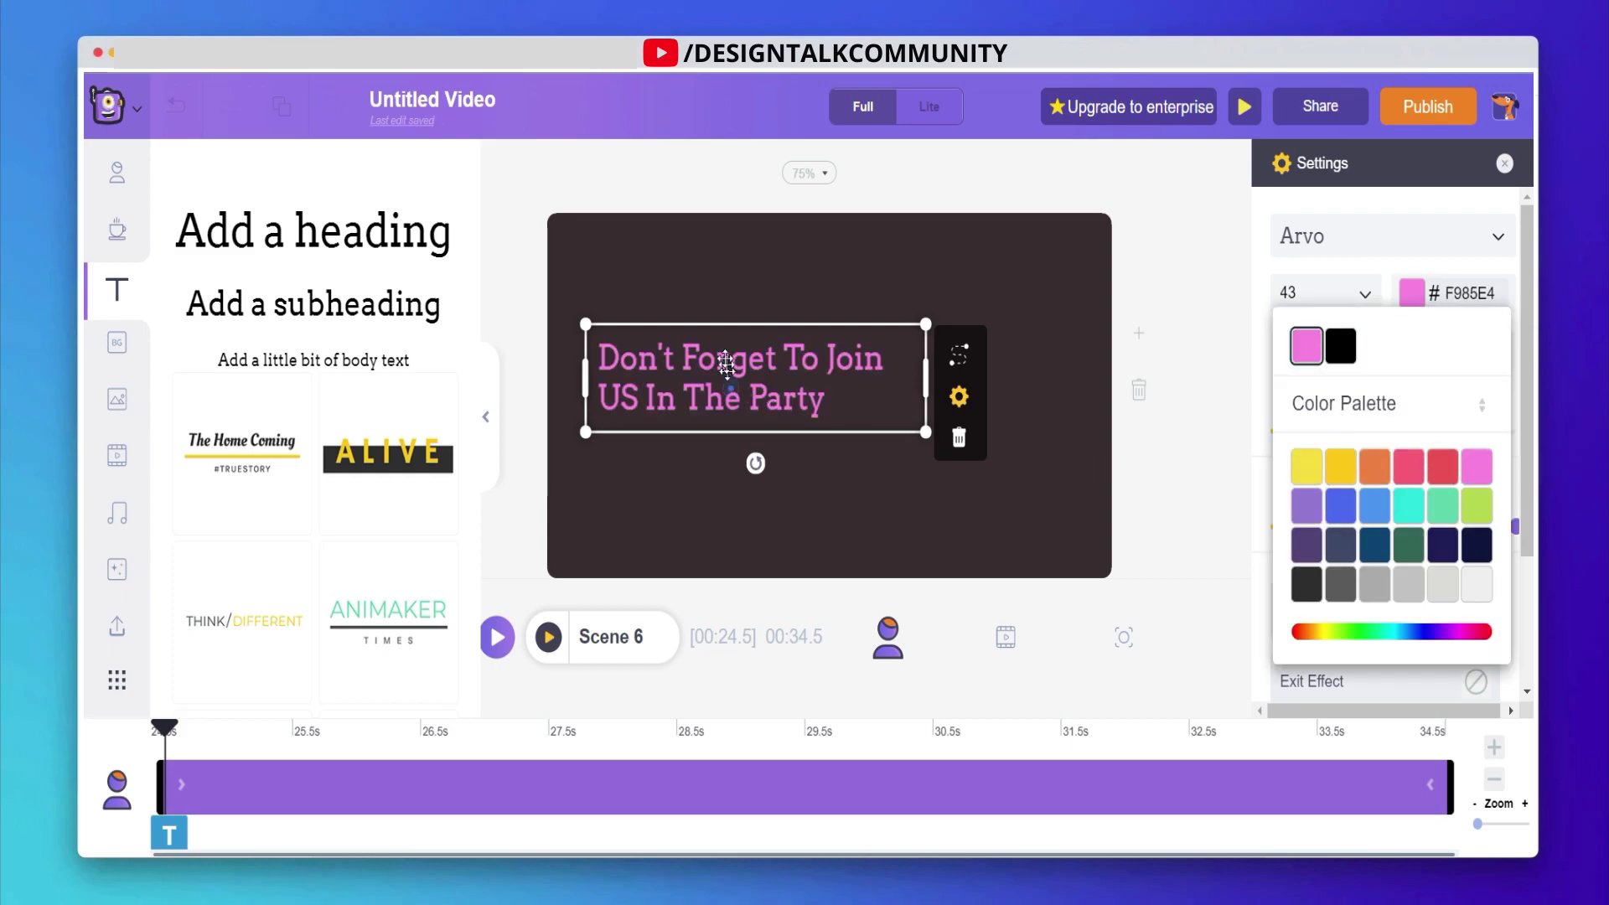
drag(726, 363, 709, 328)
drag(909, 398, 955, 420)
Step: Add a body text below the heading and replace its placeholder with the child's name in possessive form followed by "MOM"
drag(800, 378, 712, 426)
click(314, 359)
double_click(806, 438)
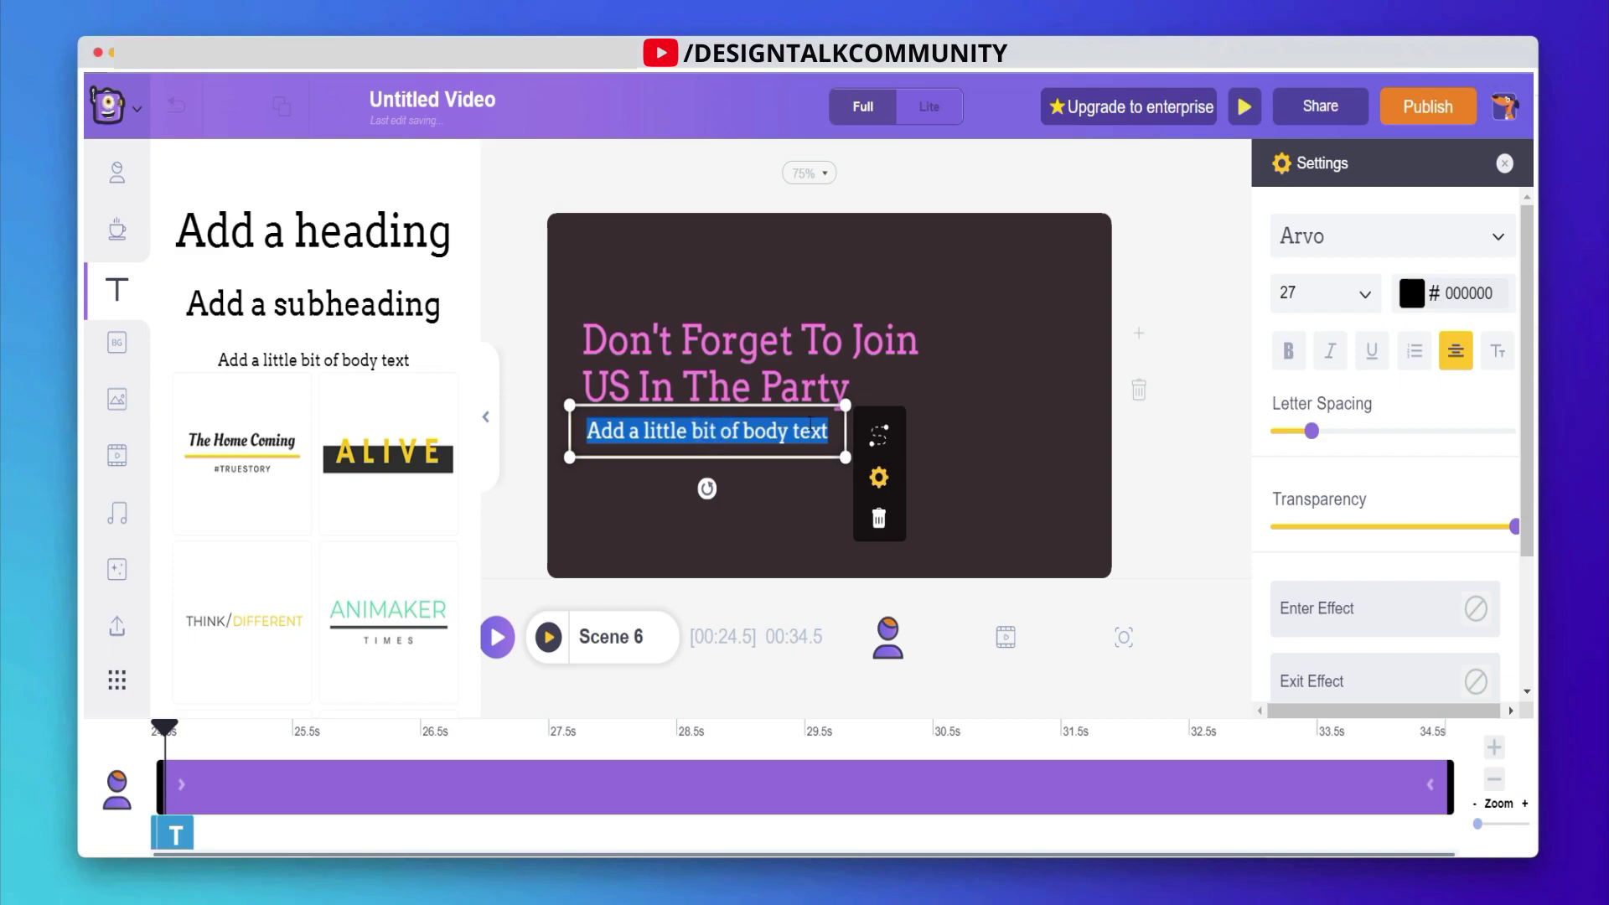
text(M)
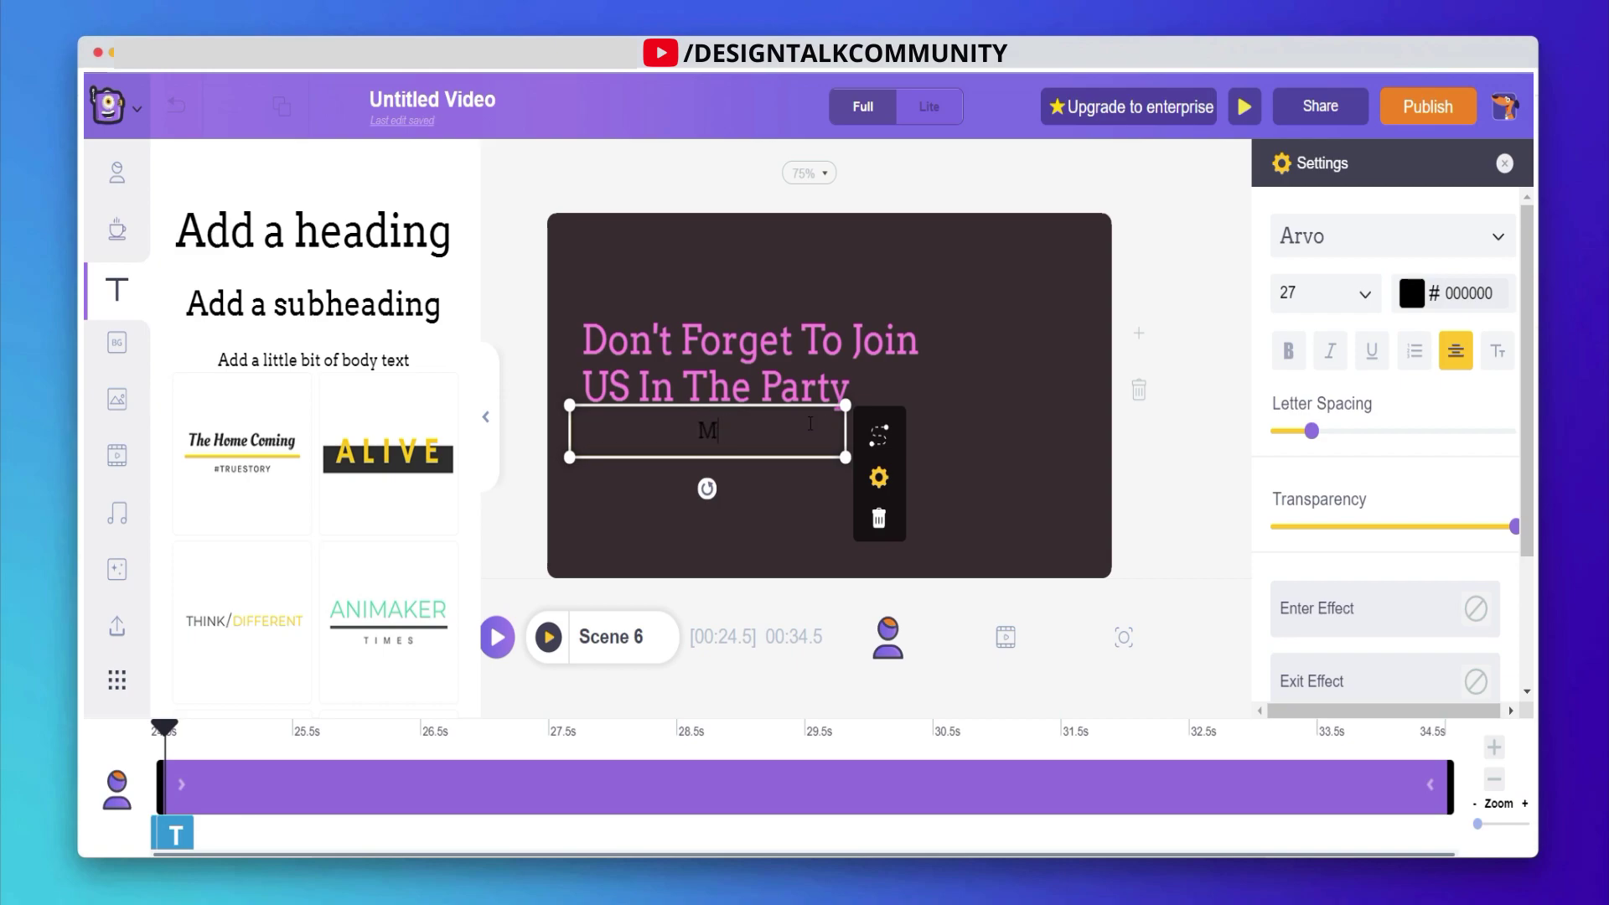
text(erry)
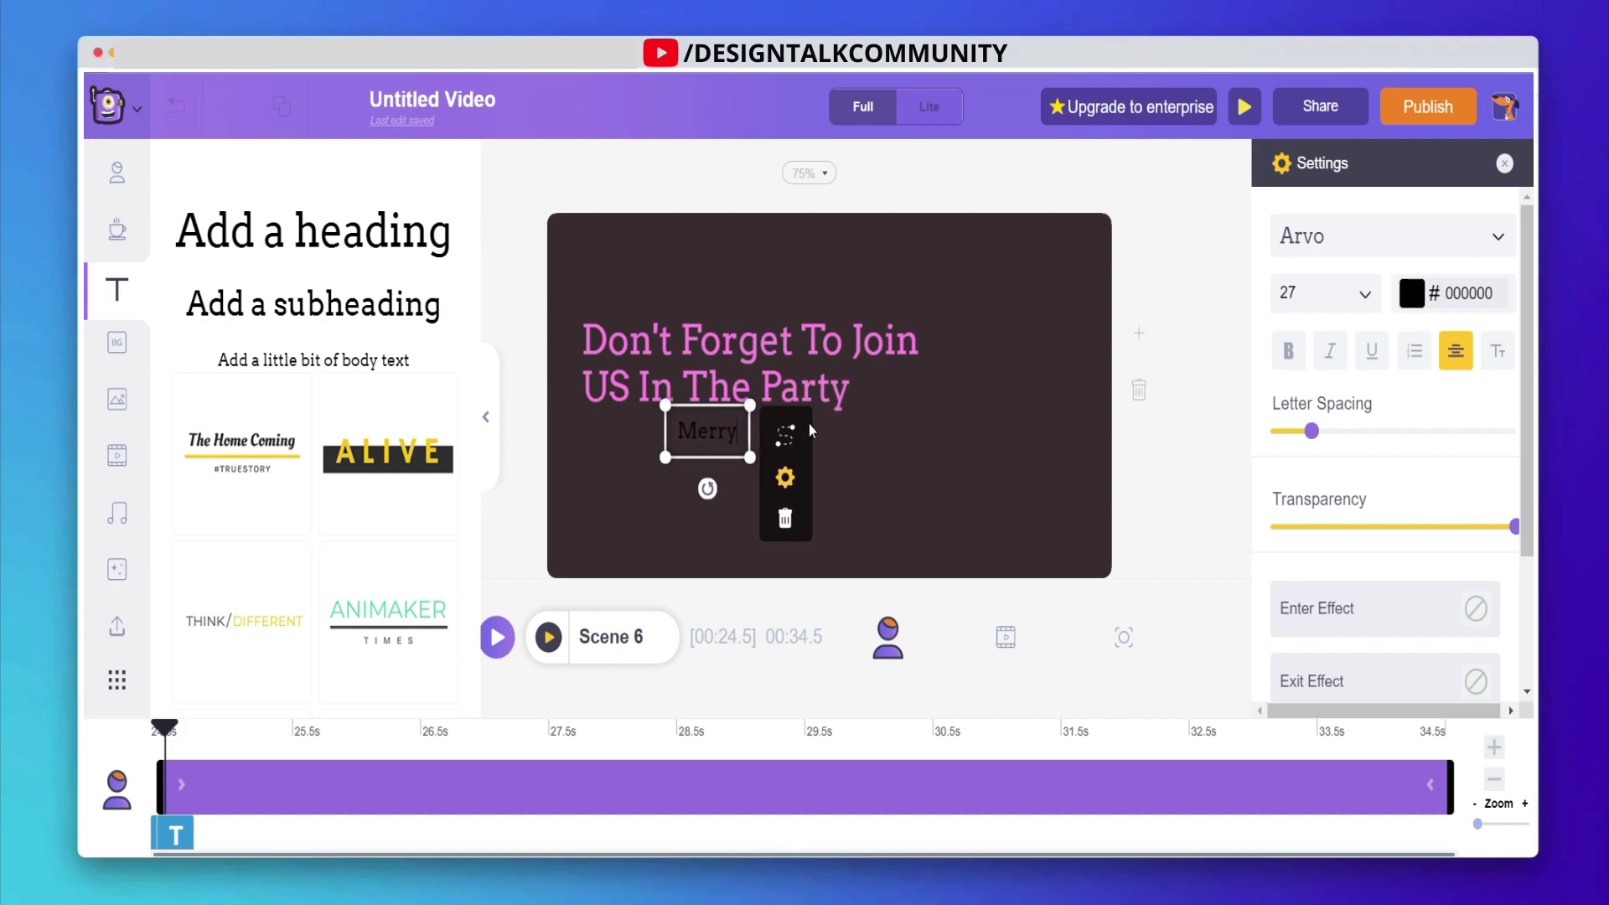
text(')
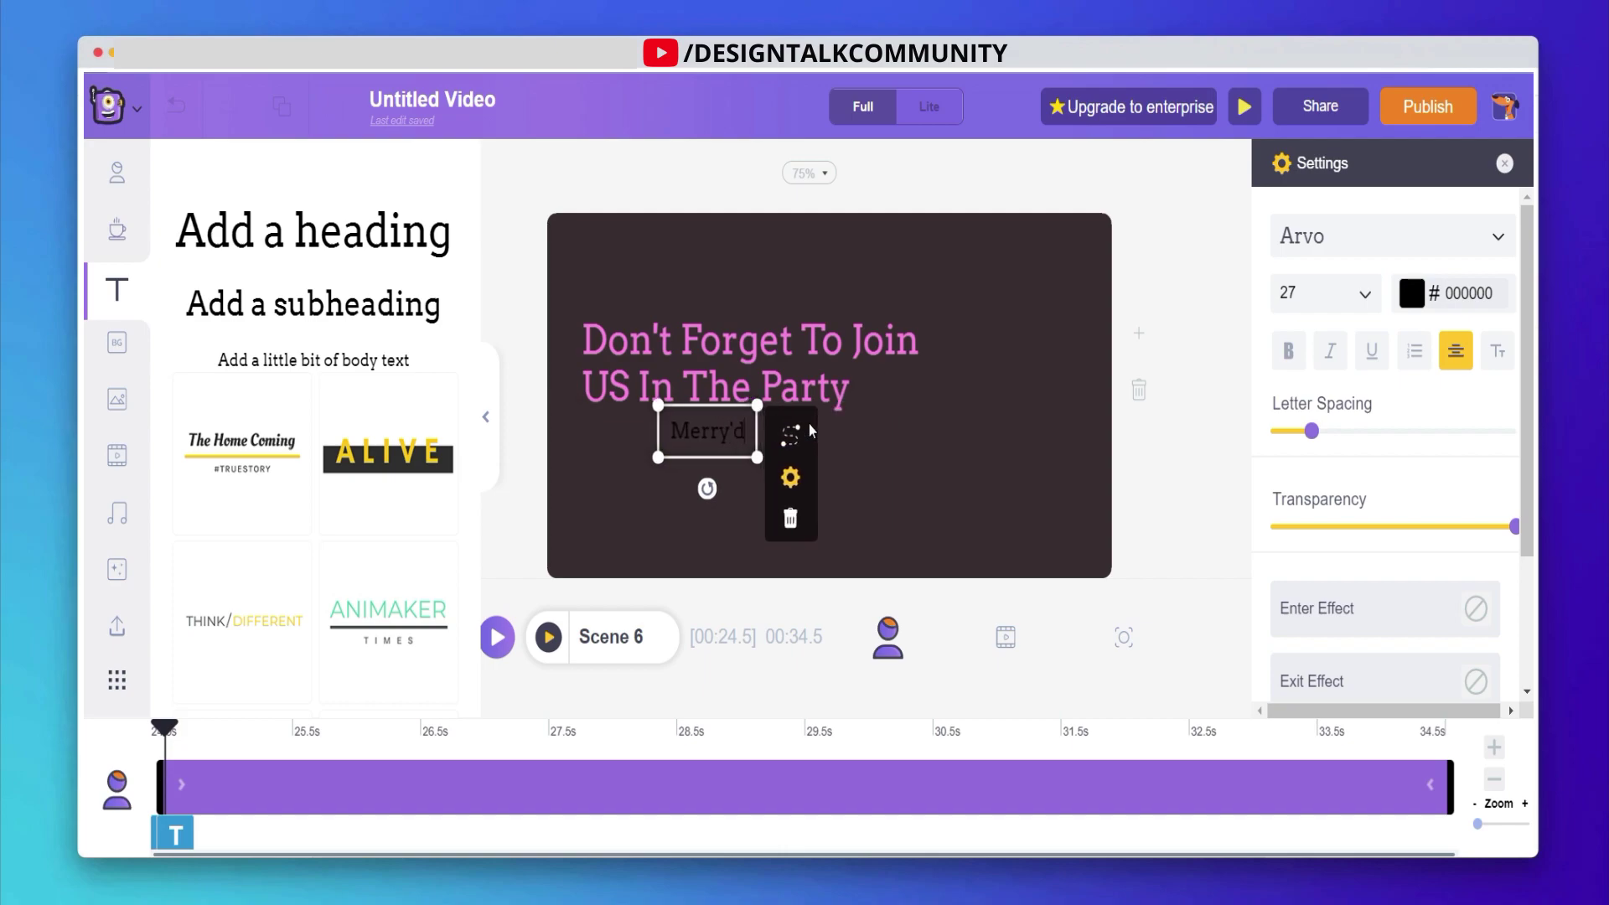
text(s <)
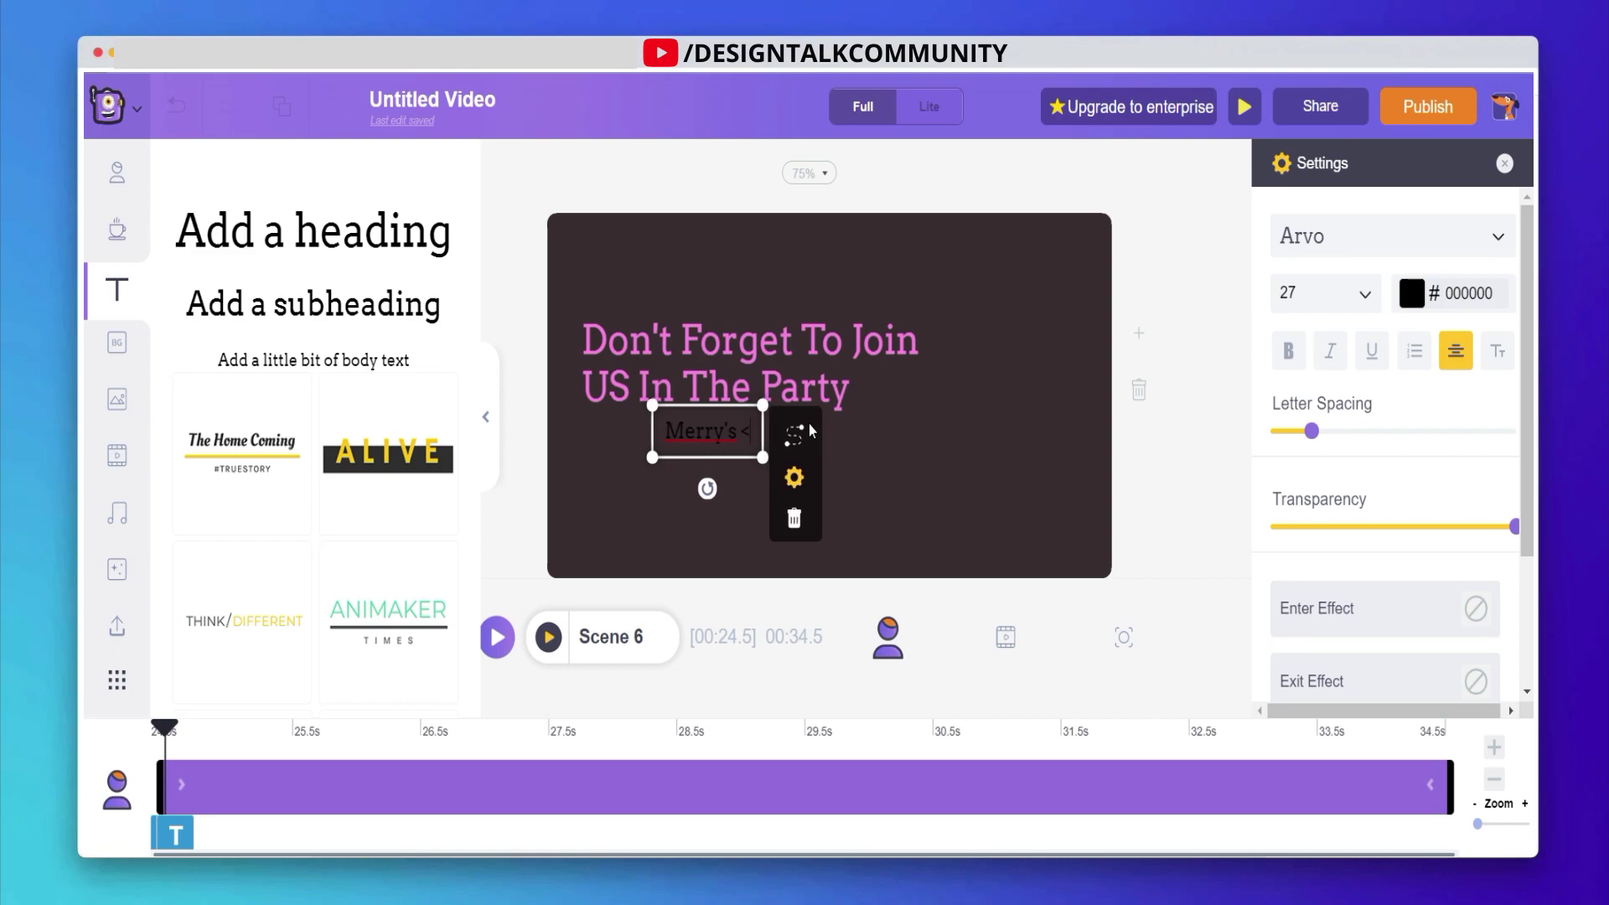
key(BackSpace)
text(MOM)
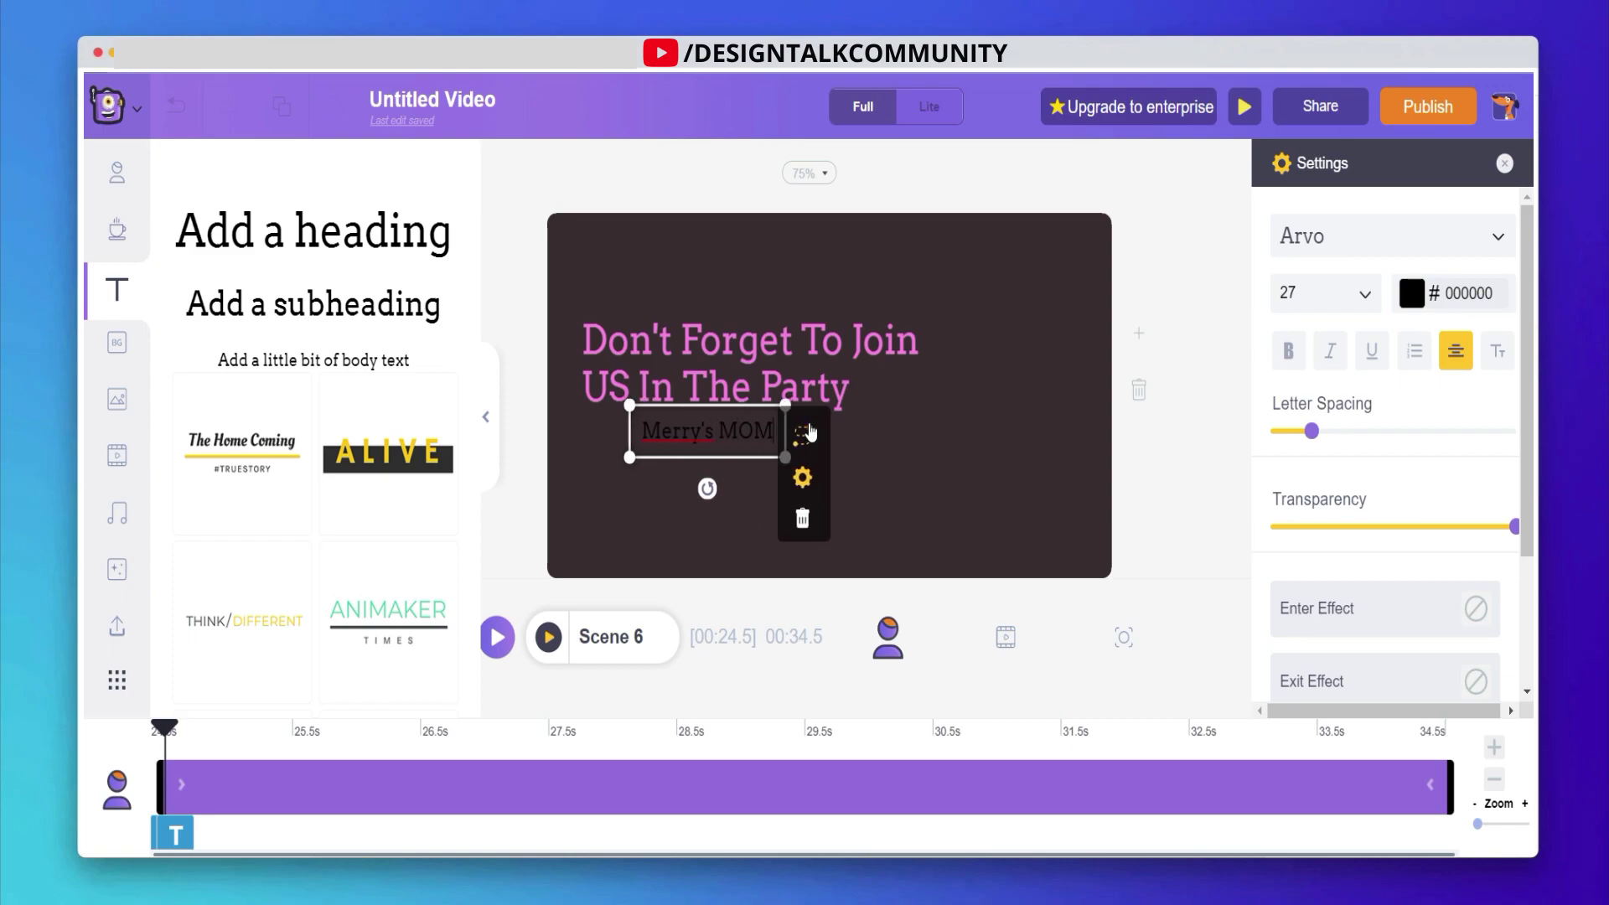
Step: Line up the signature text with the heading's left edge and put a dash and a space before it
click(749, 446)
click(754, 447)
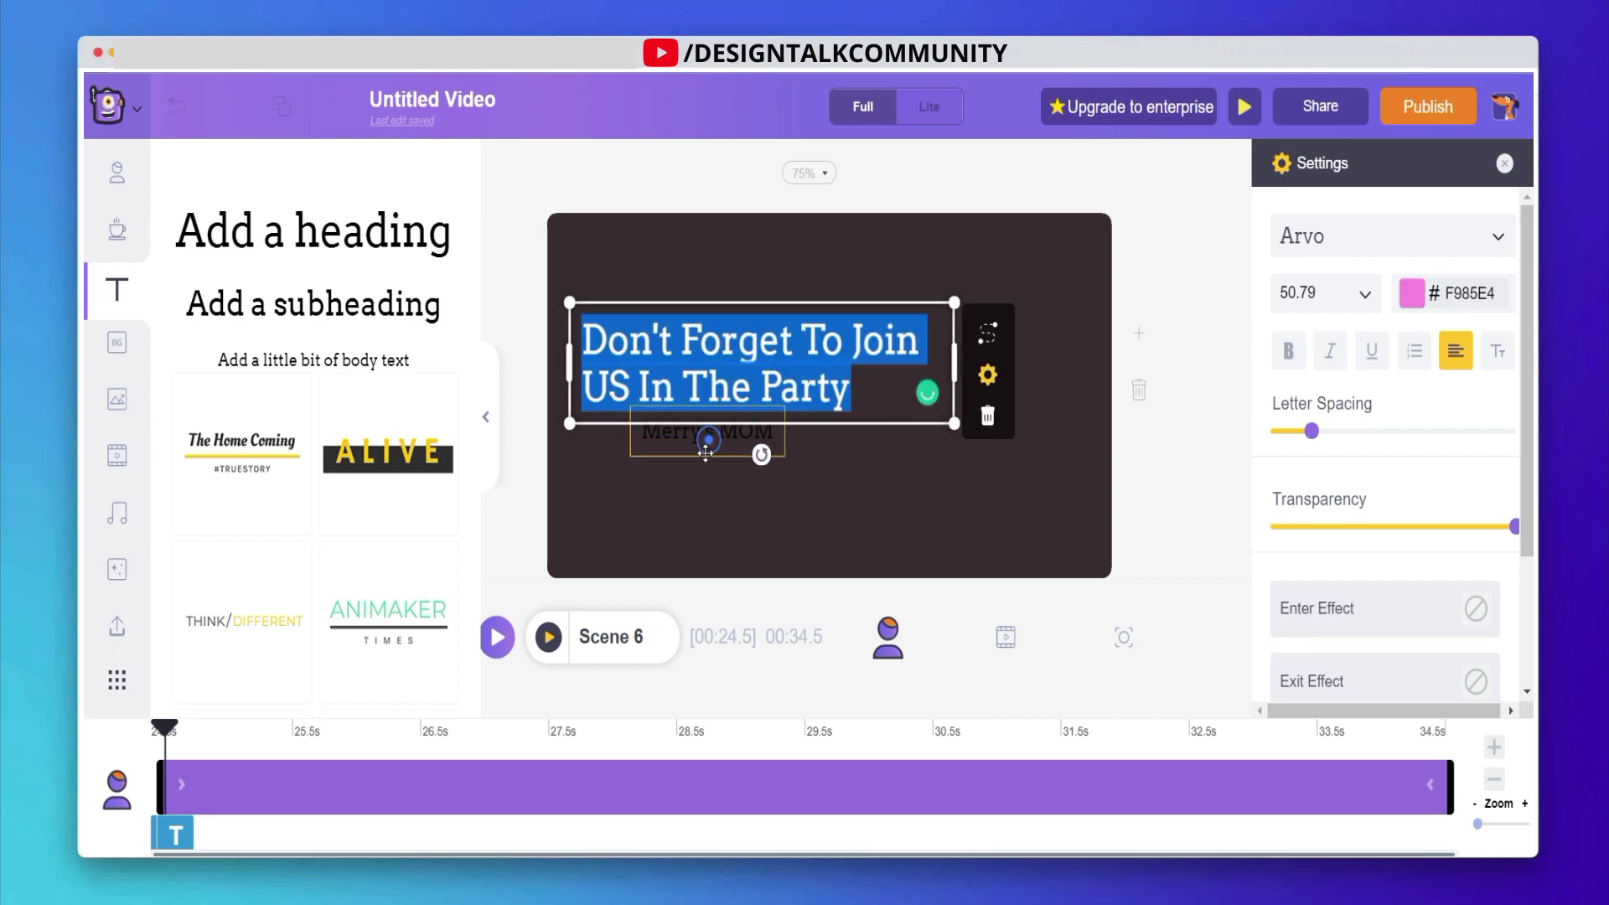
drag(754, 446, 649, 436)
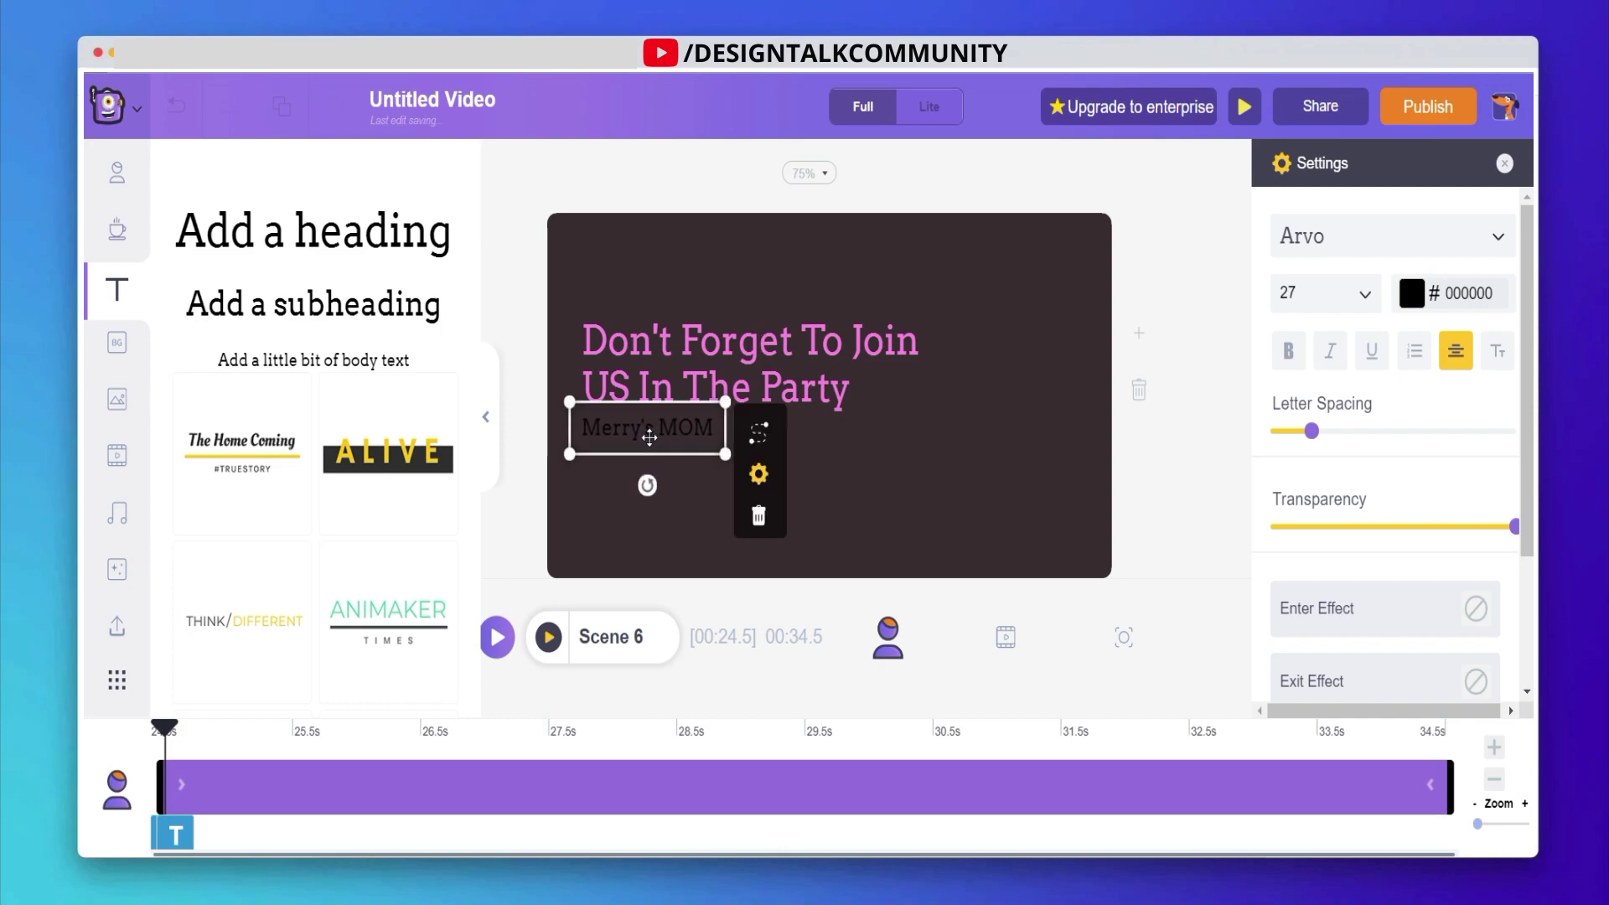
double_click(584, 427)
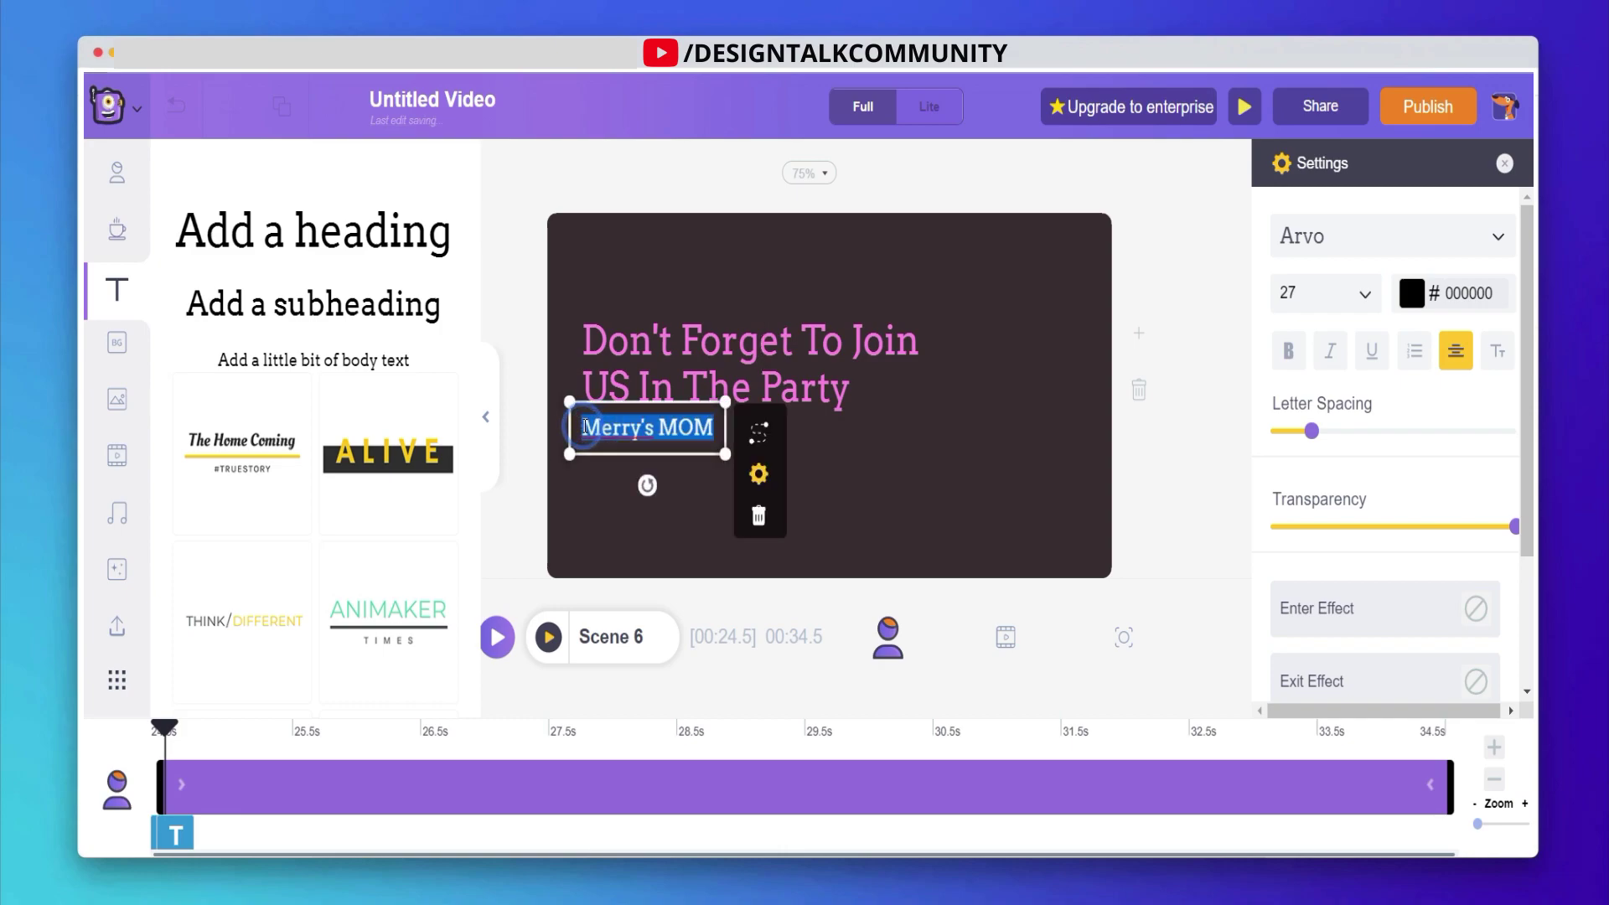
click(584, 427)
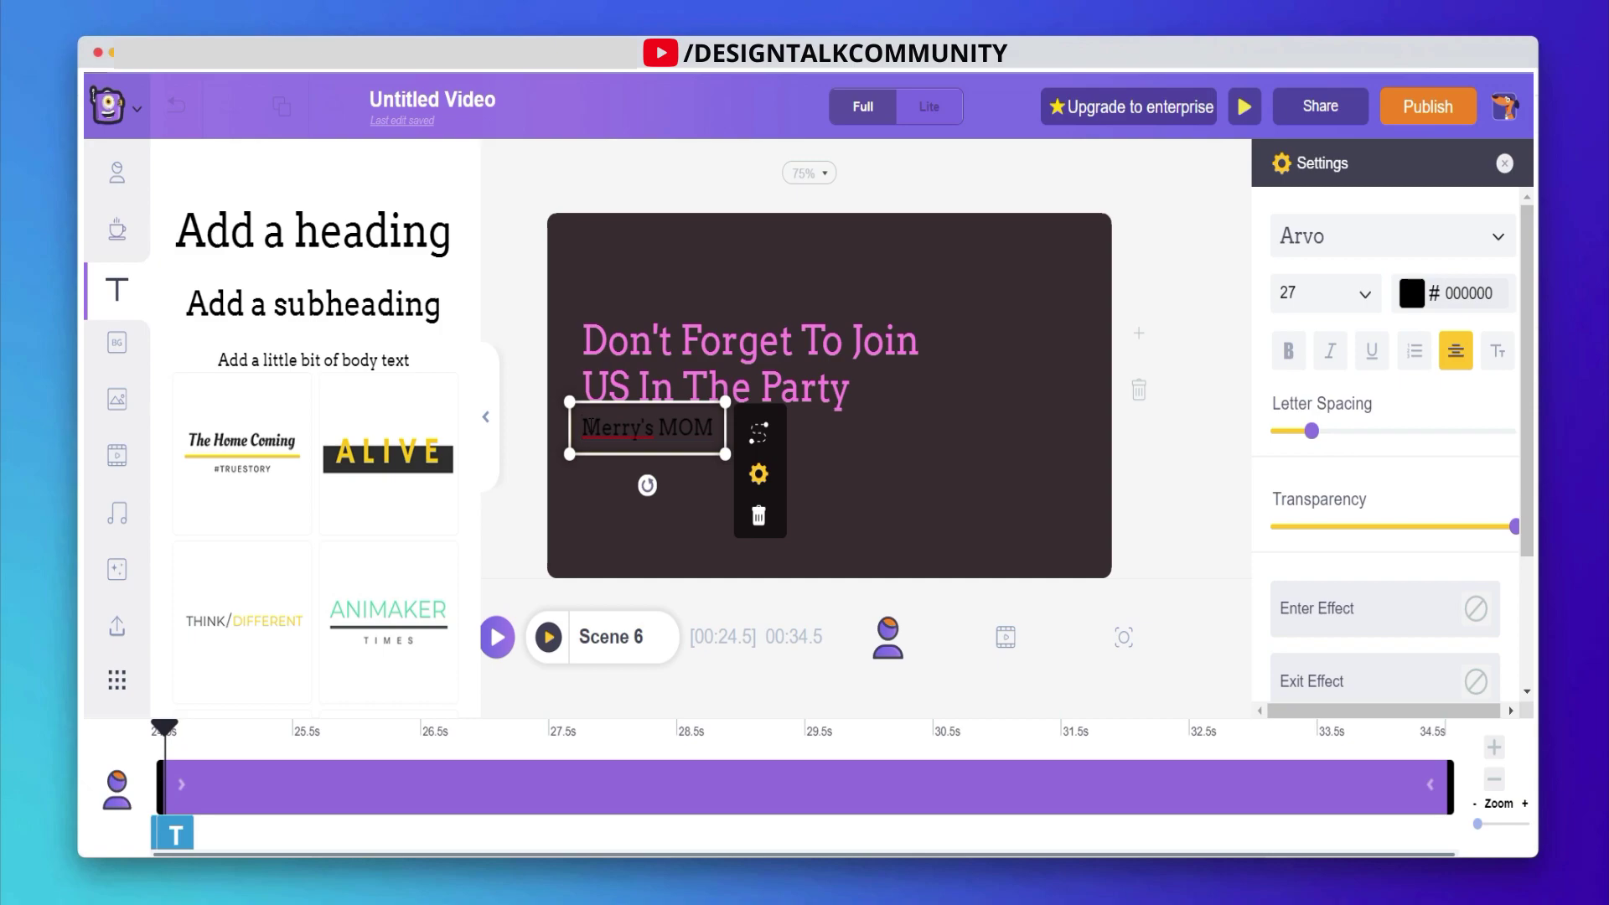
text(-)
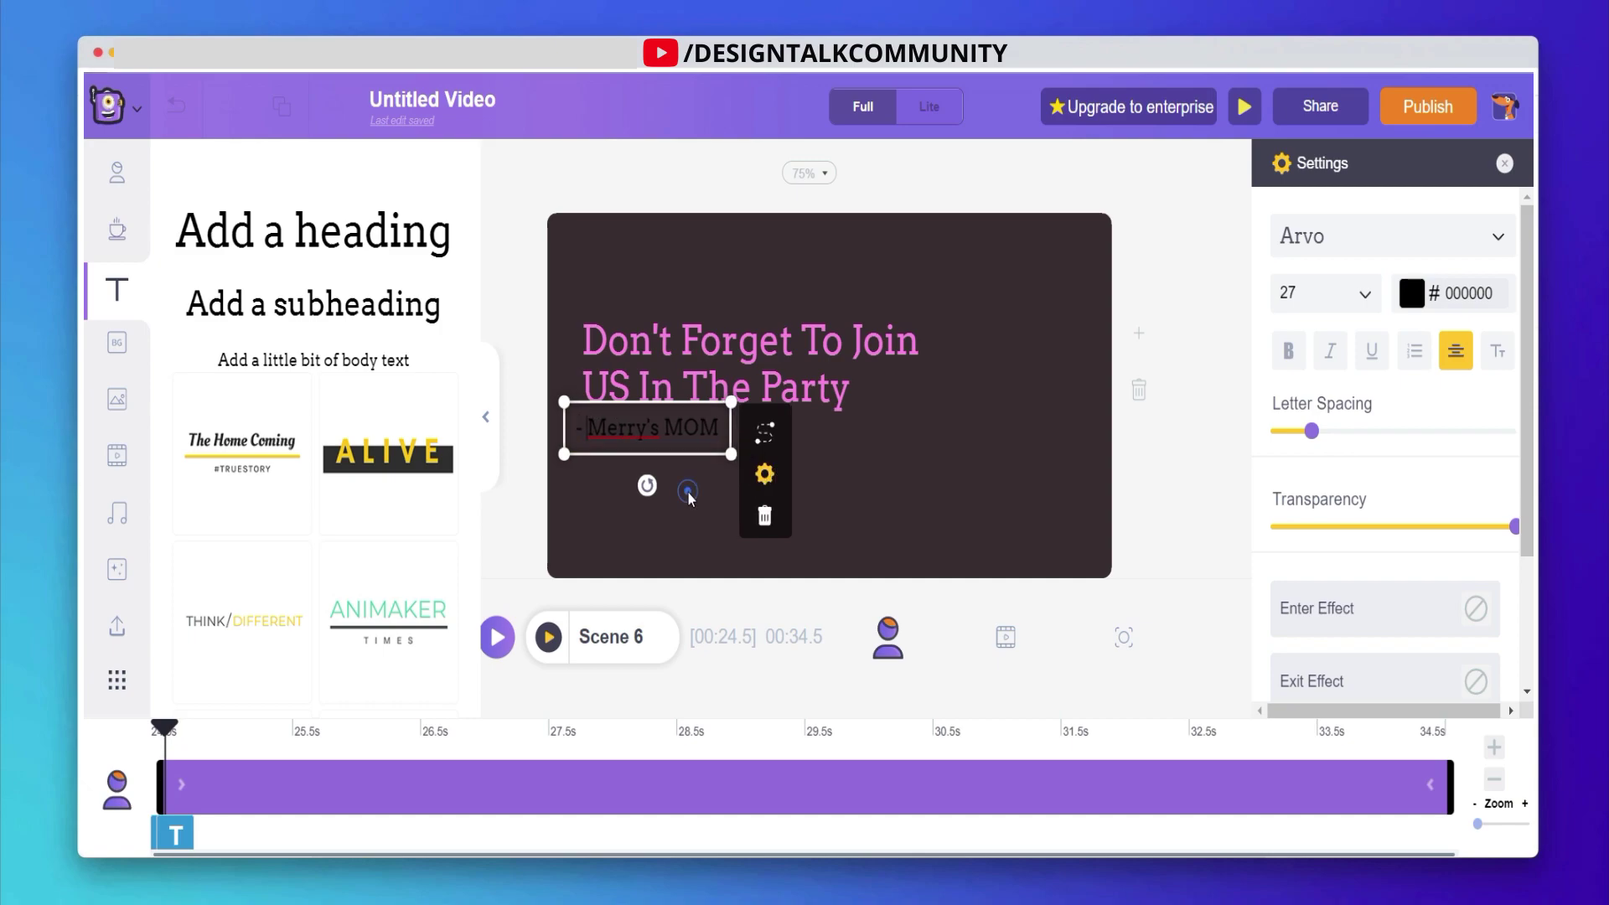
click(688, 498)
Step: Shift the signature text slightly to the right and set its color to turquoise
click(671, 431)
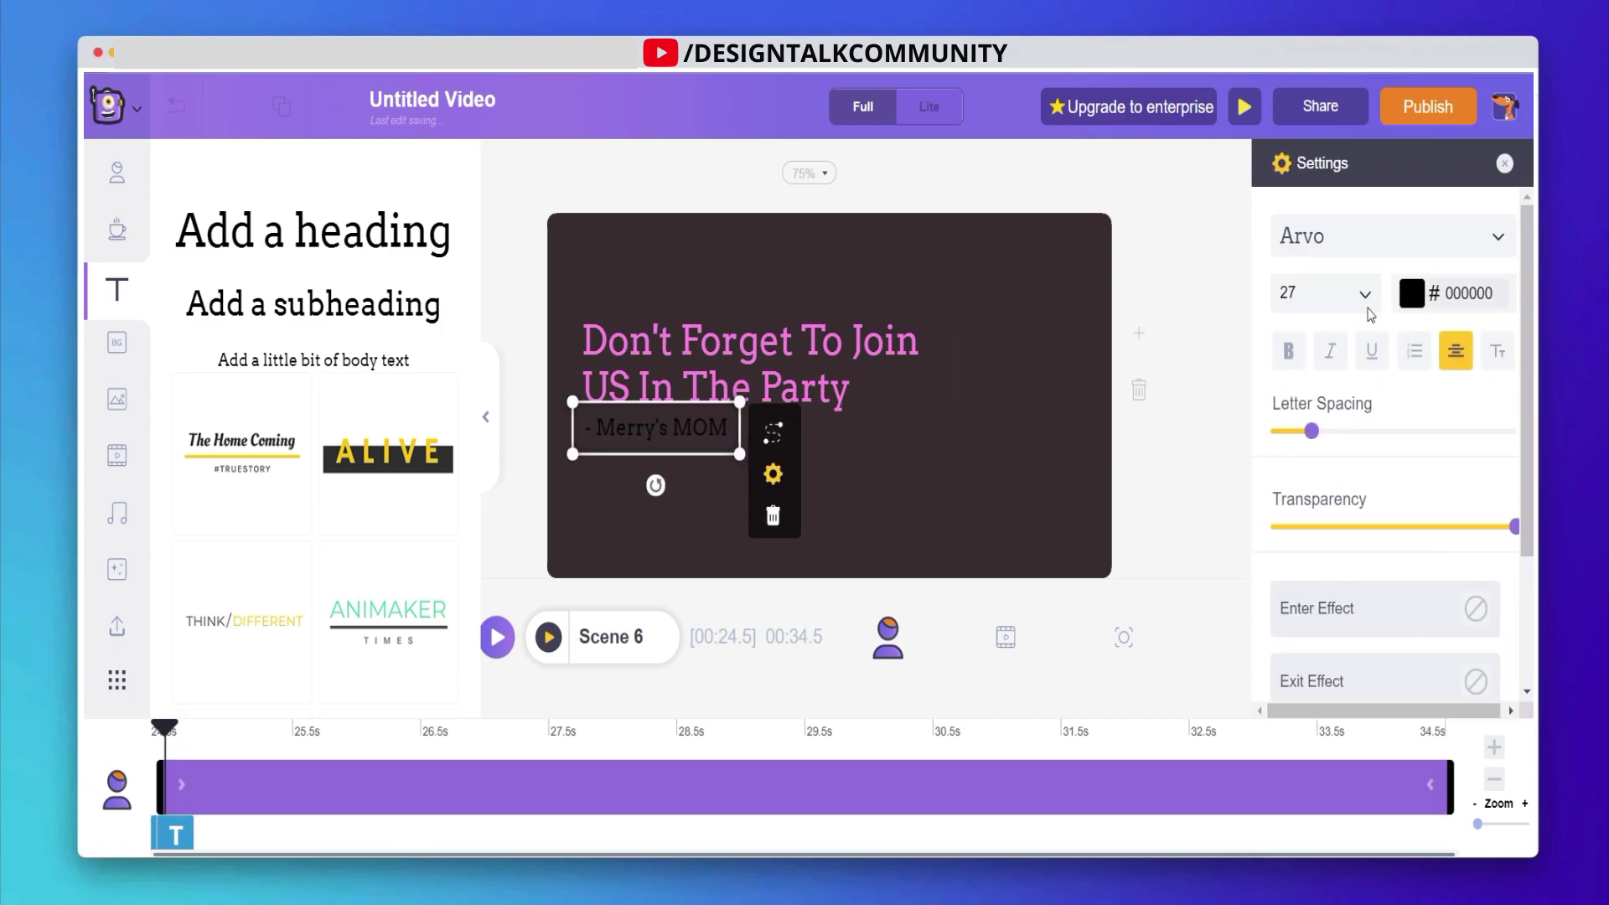
click(1410, 291)
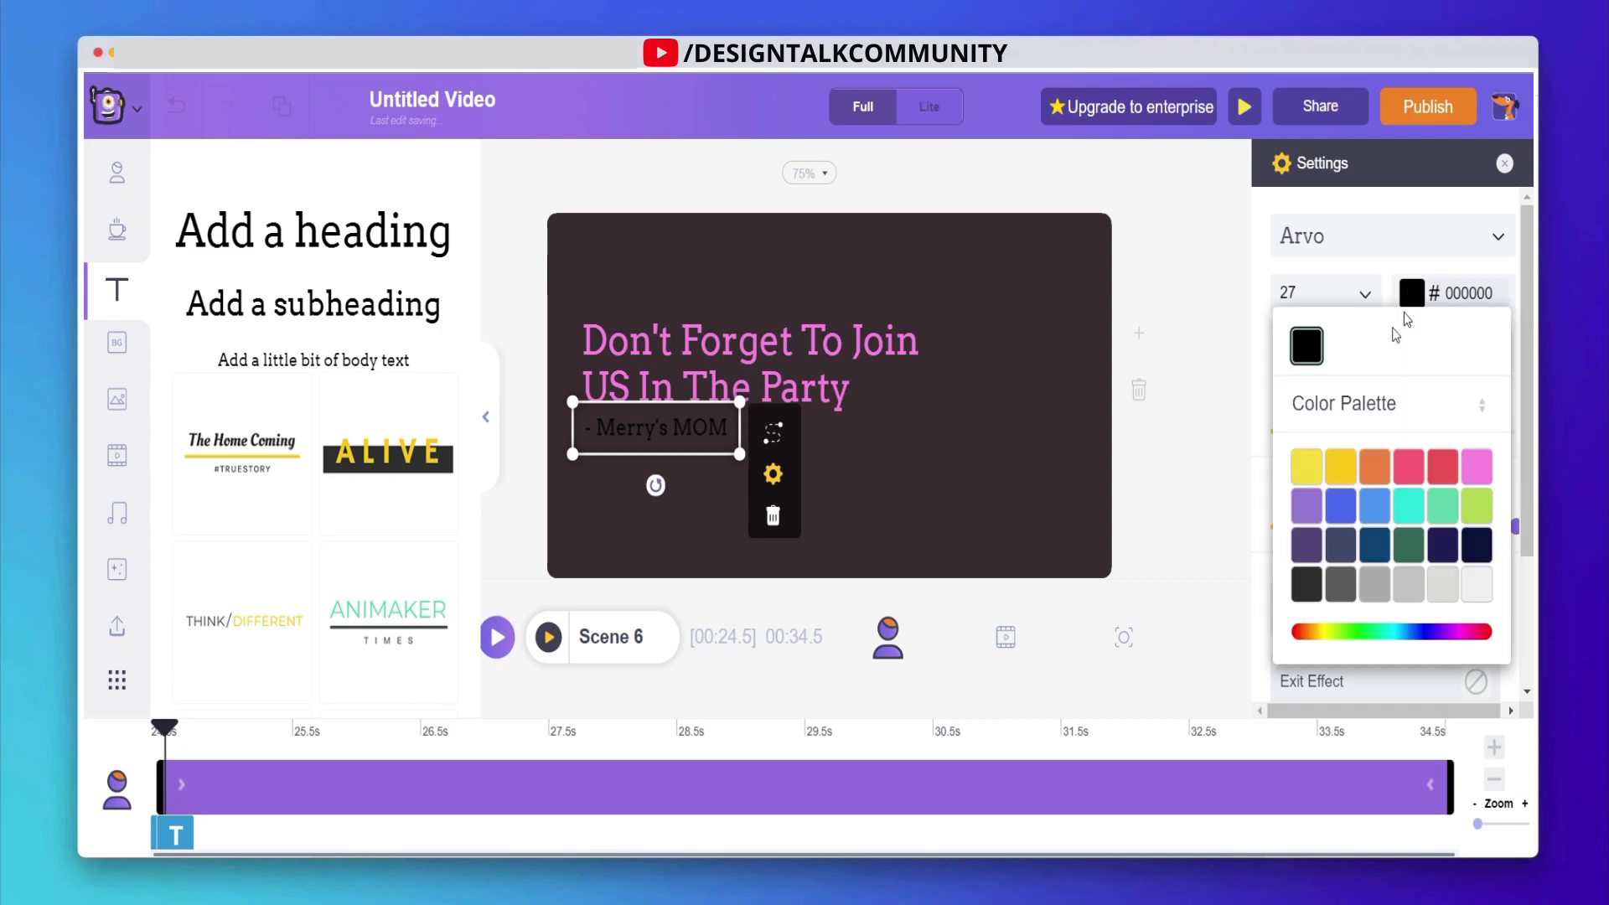
click(1408, 505)
click(1084, 401)
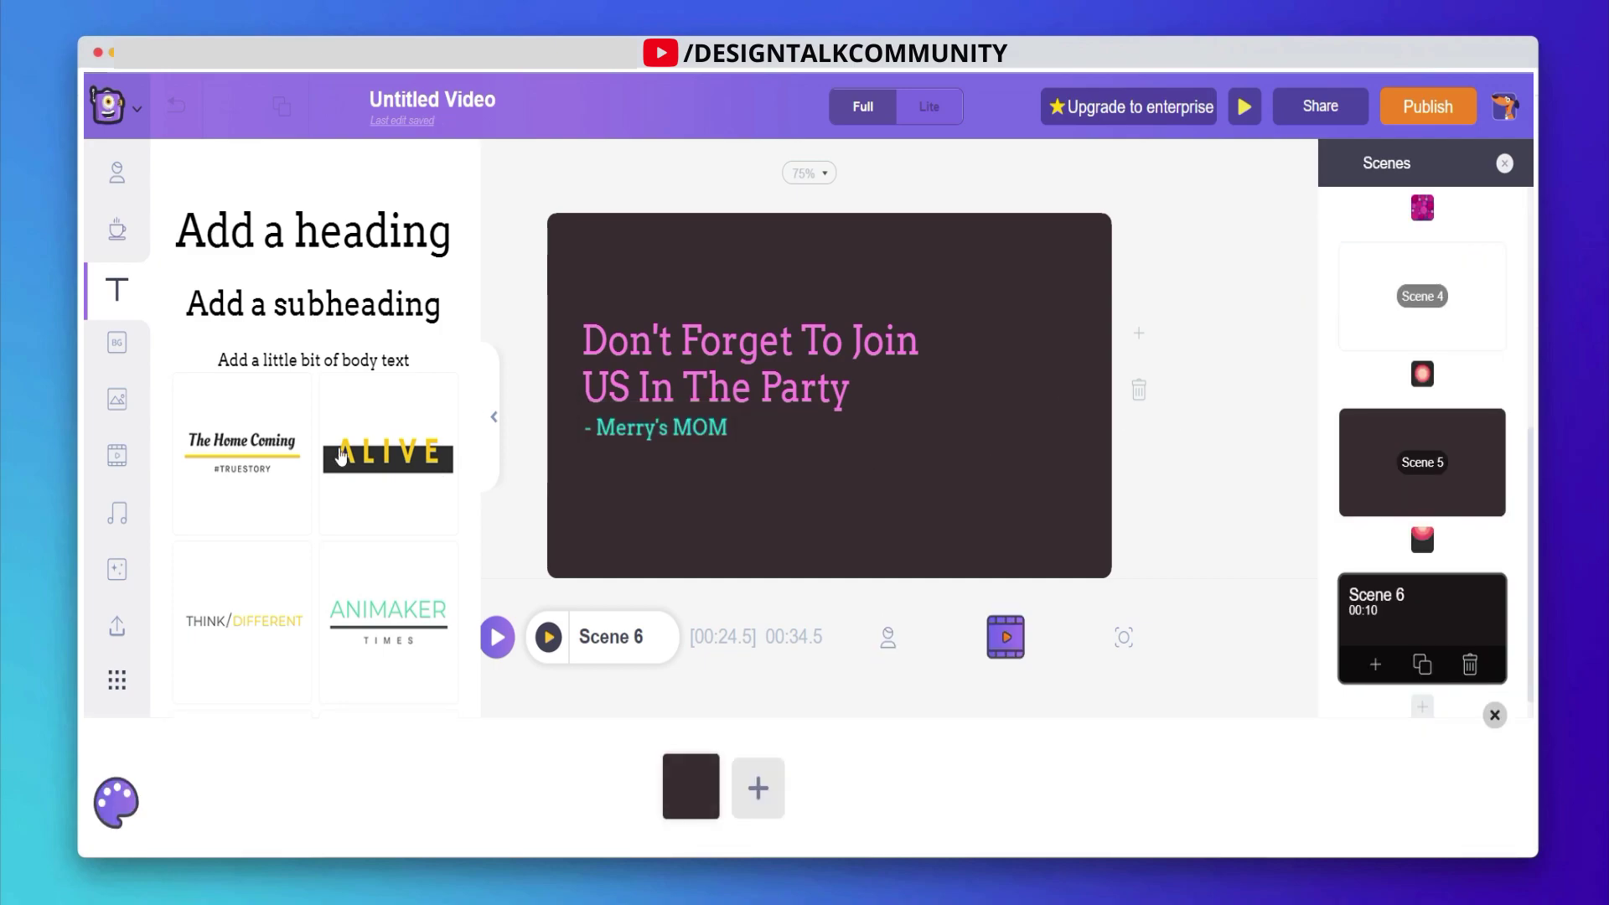
Step: Add the woman character in the green shirt and dark trousers to the right side of Scene 6
click(116, 191)
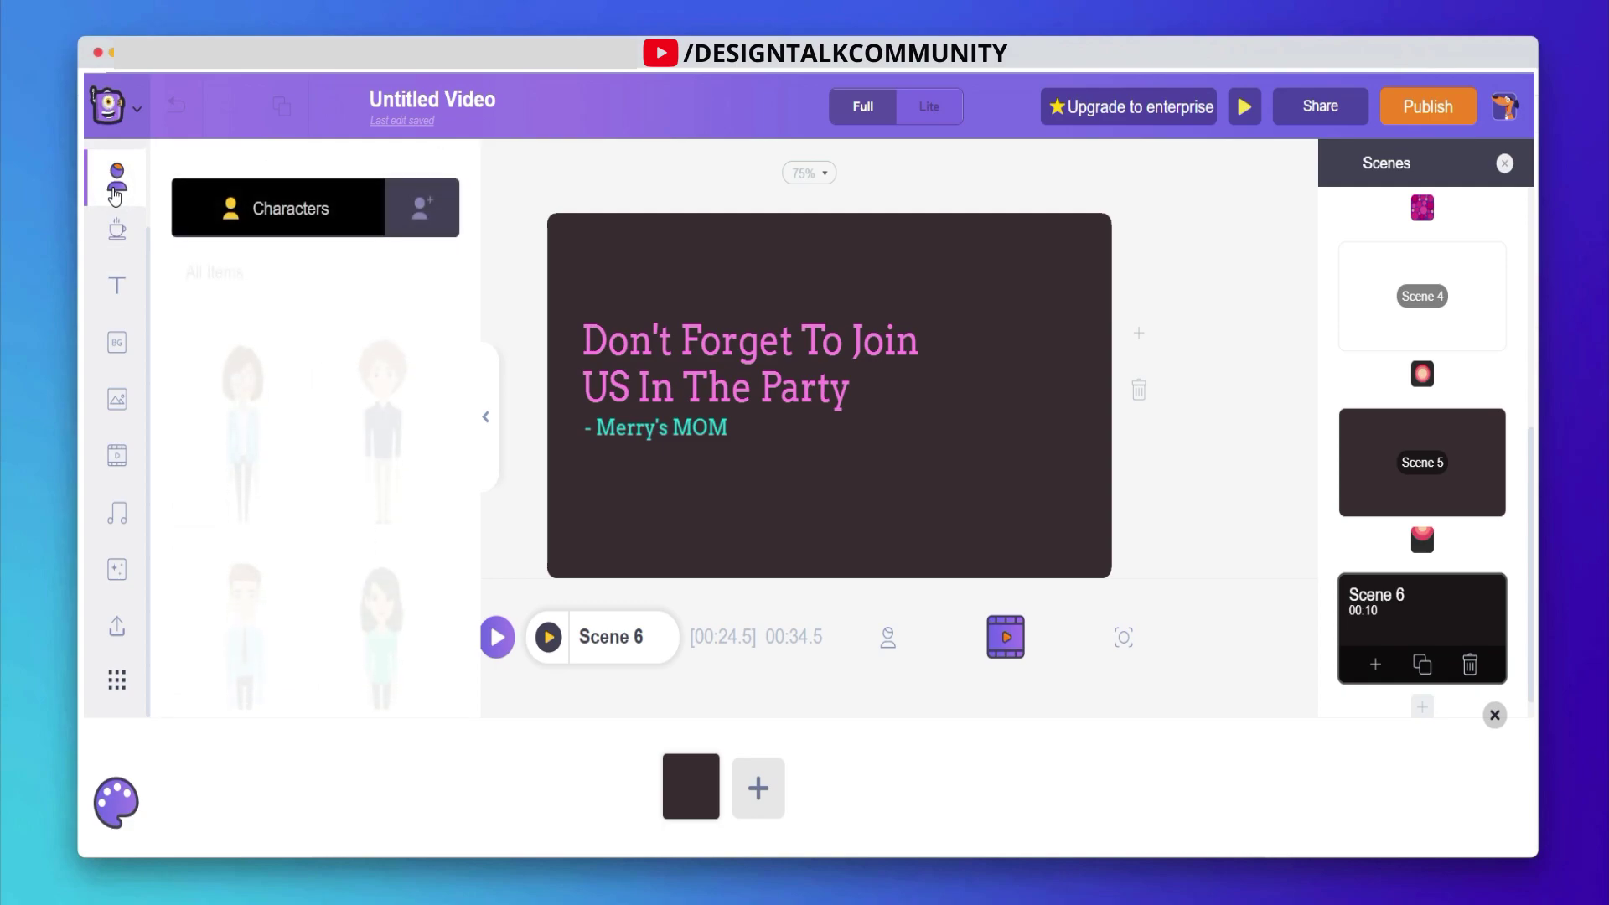
scroll(333, 461, down, 6)
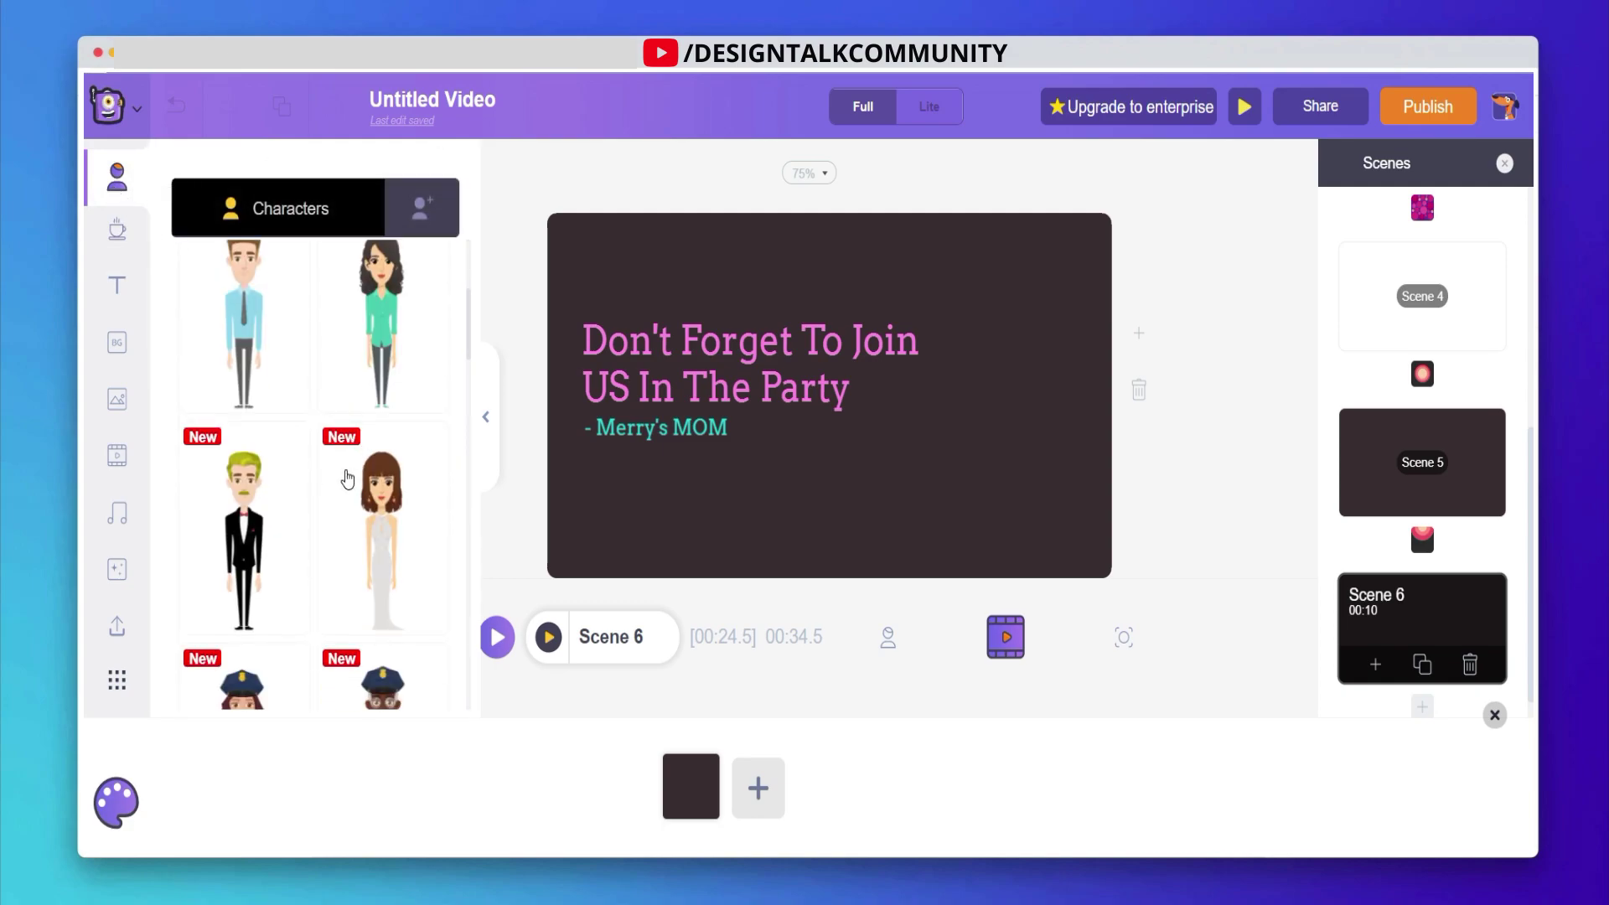
scroll(352, 459, down, 6)
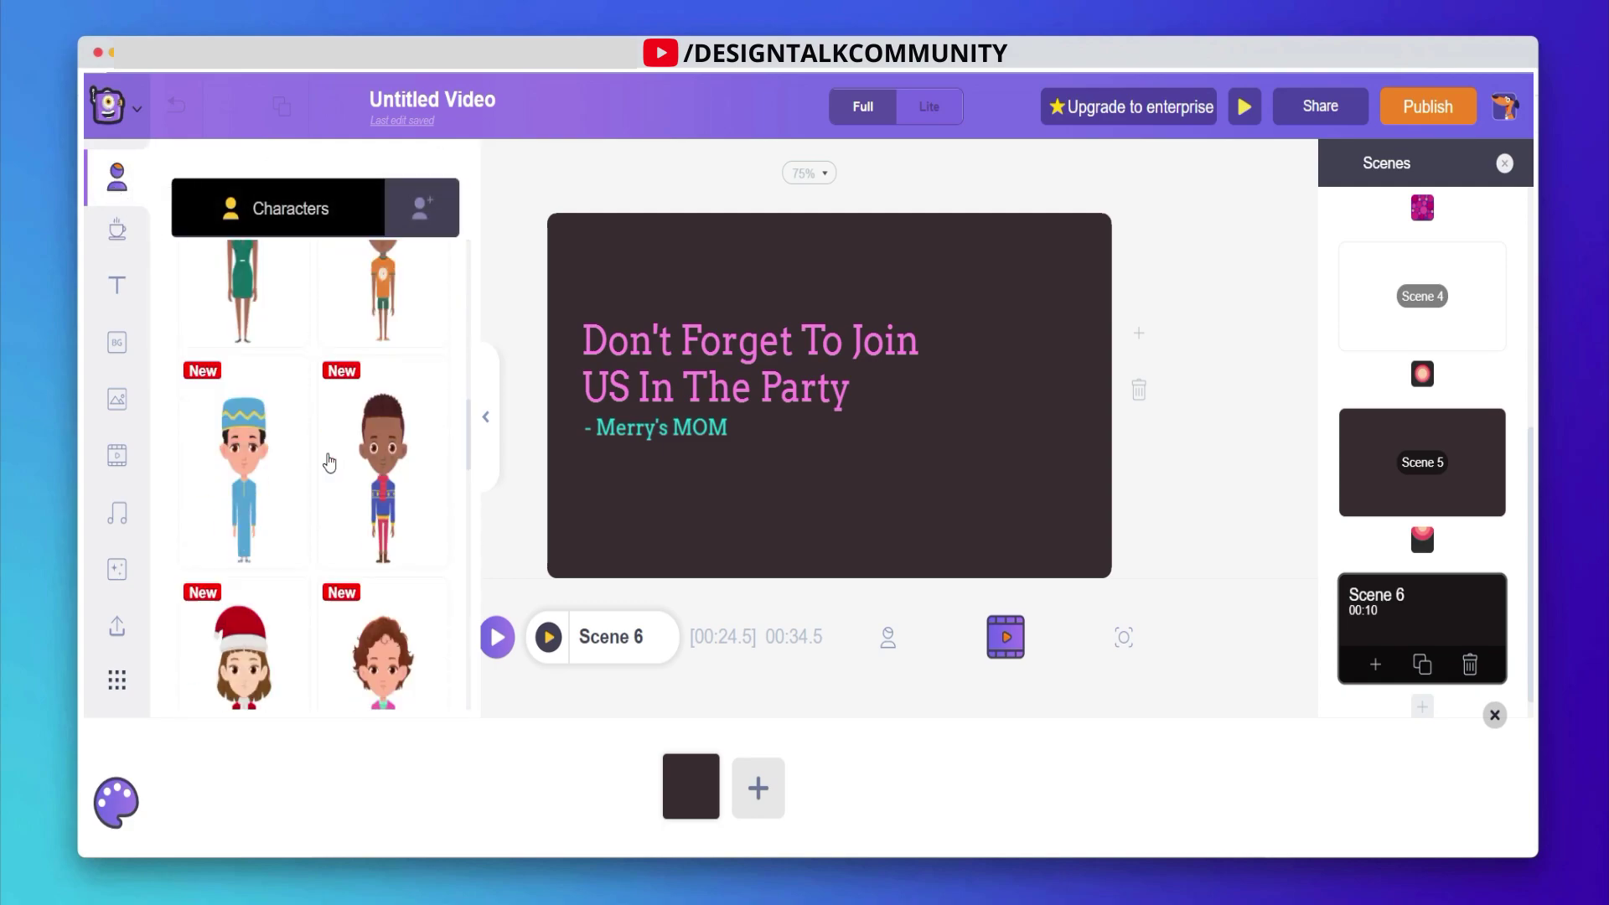
scroll(373, 455, down, 6)
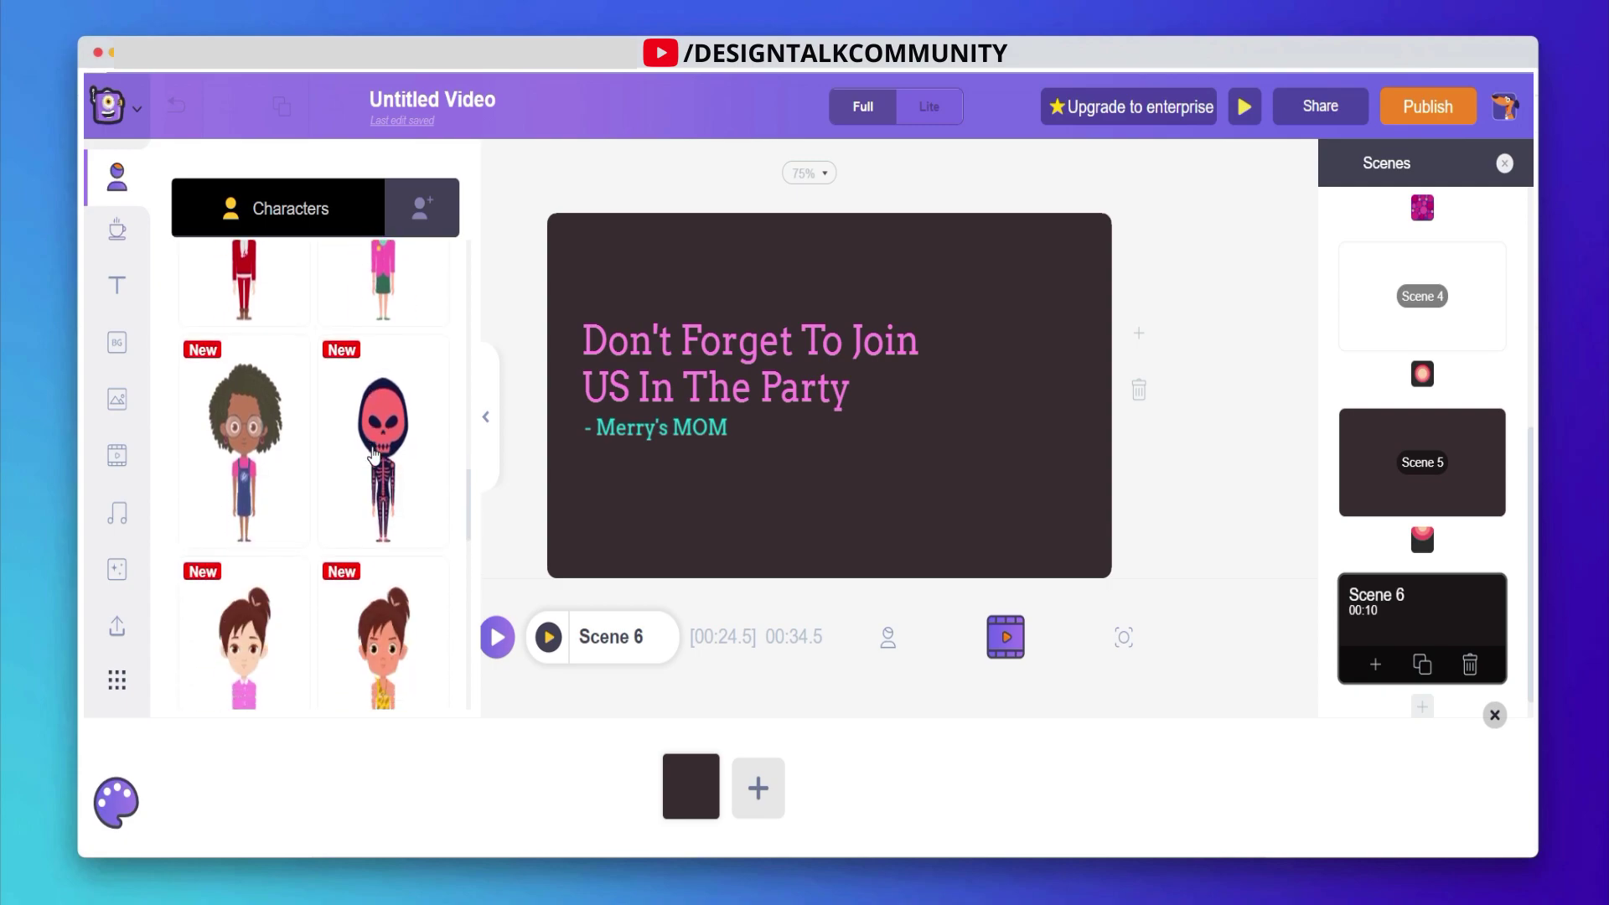
scroll(373, 444, down, 8)
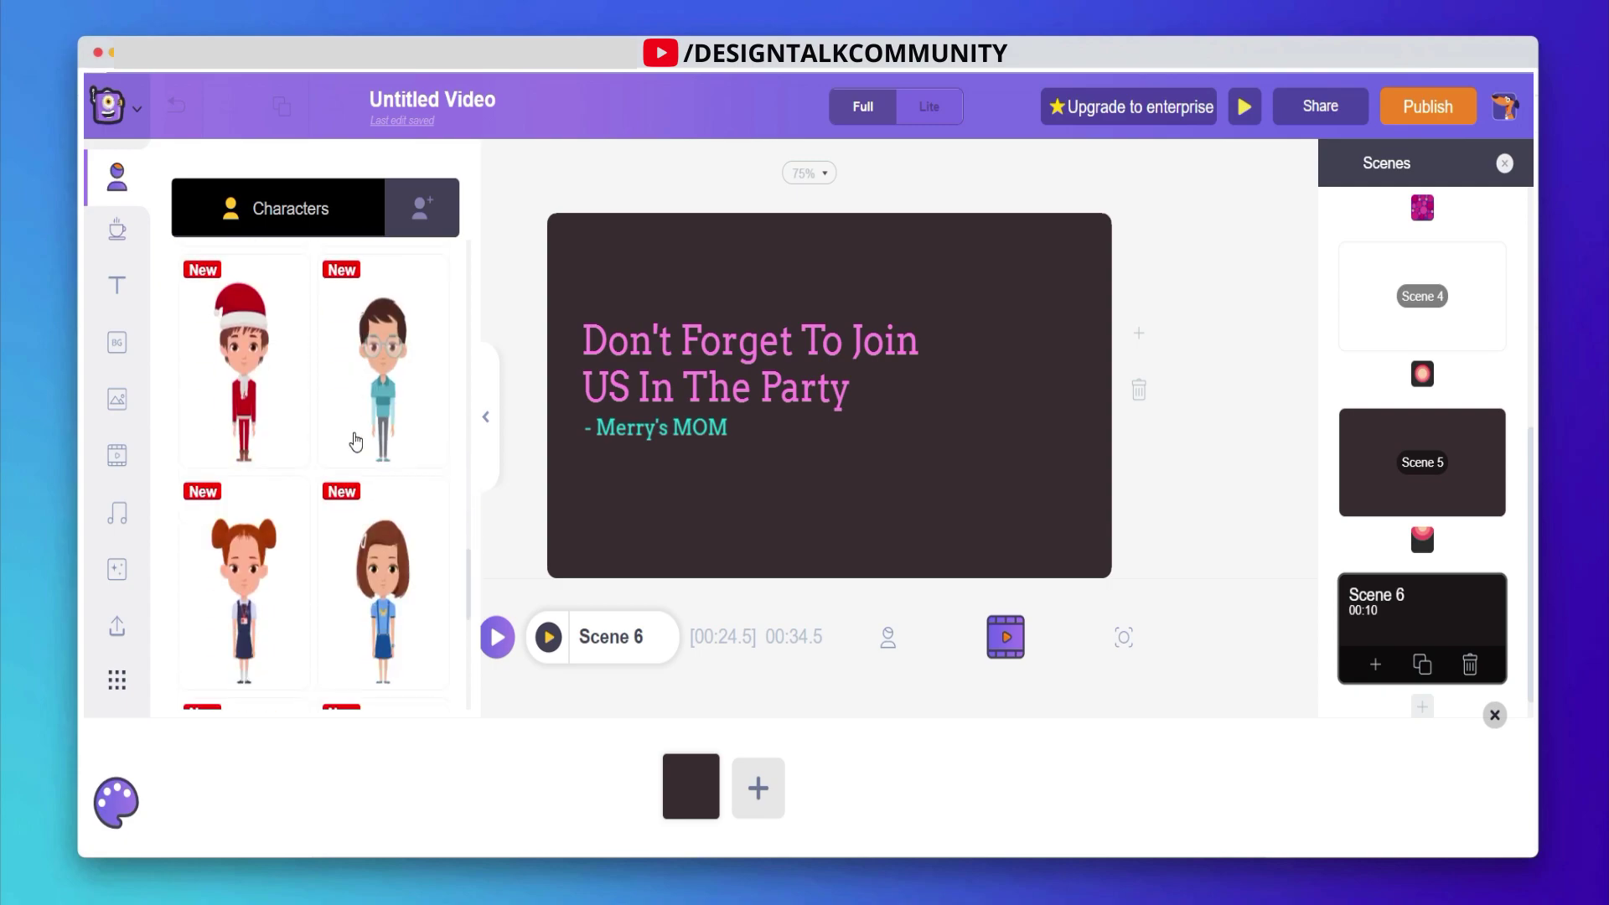
scroll(369, 419, down, 6)
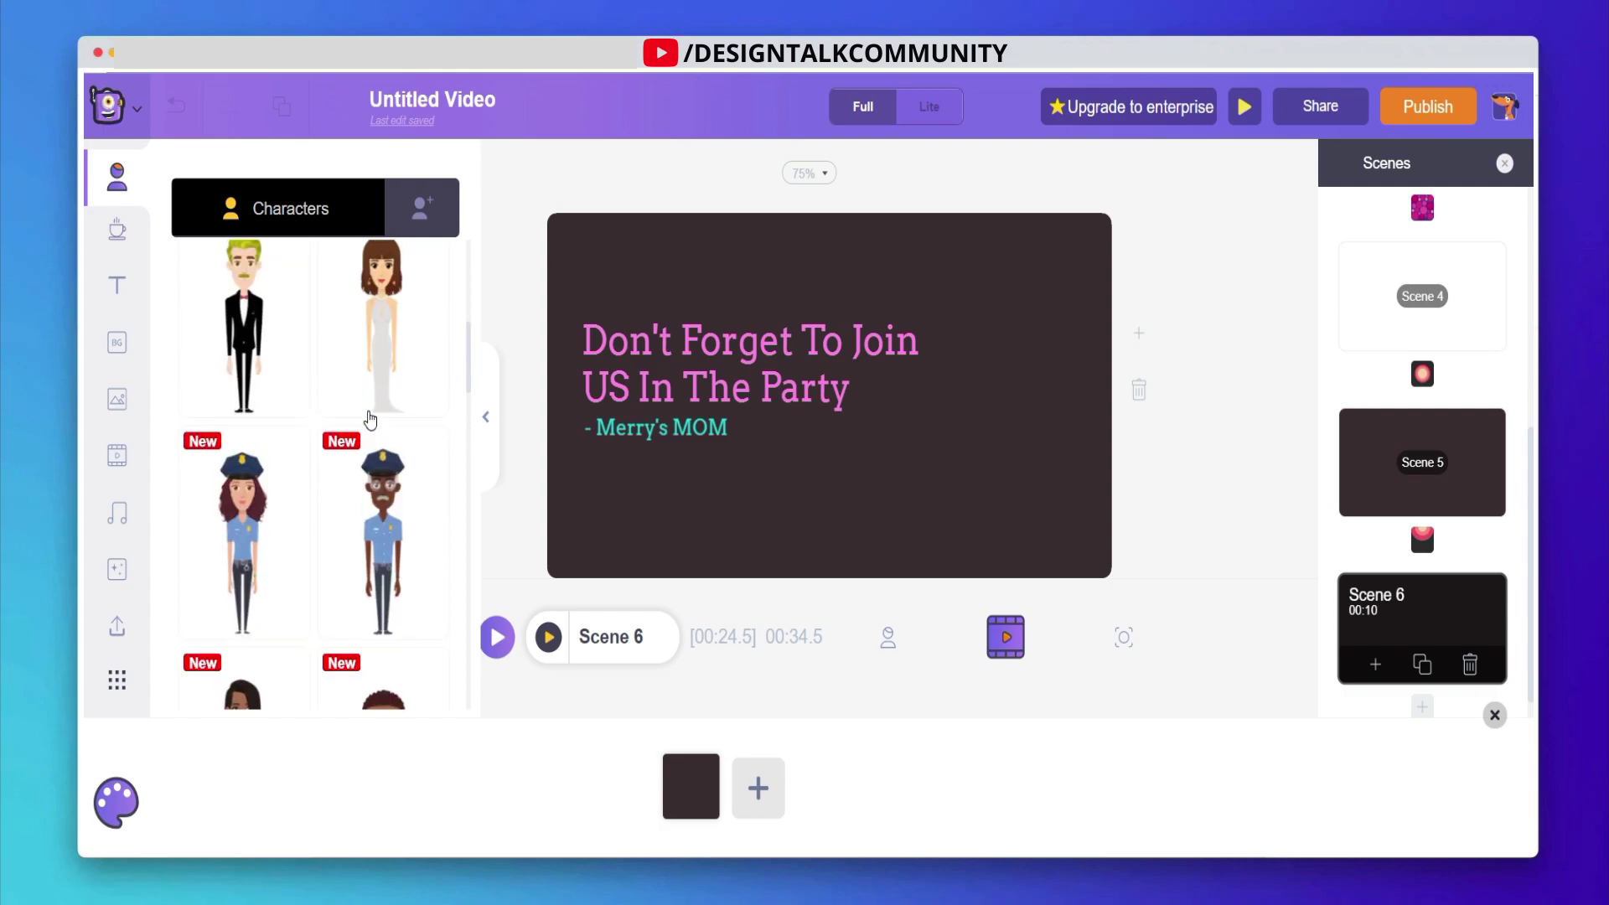
scroll(393, 365, up, 3)
drag(394, 411, 1028, 376)
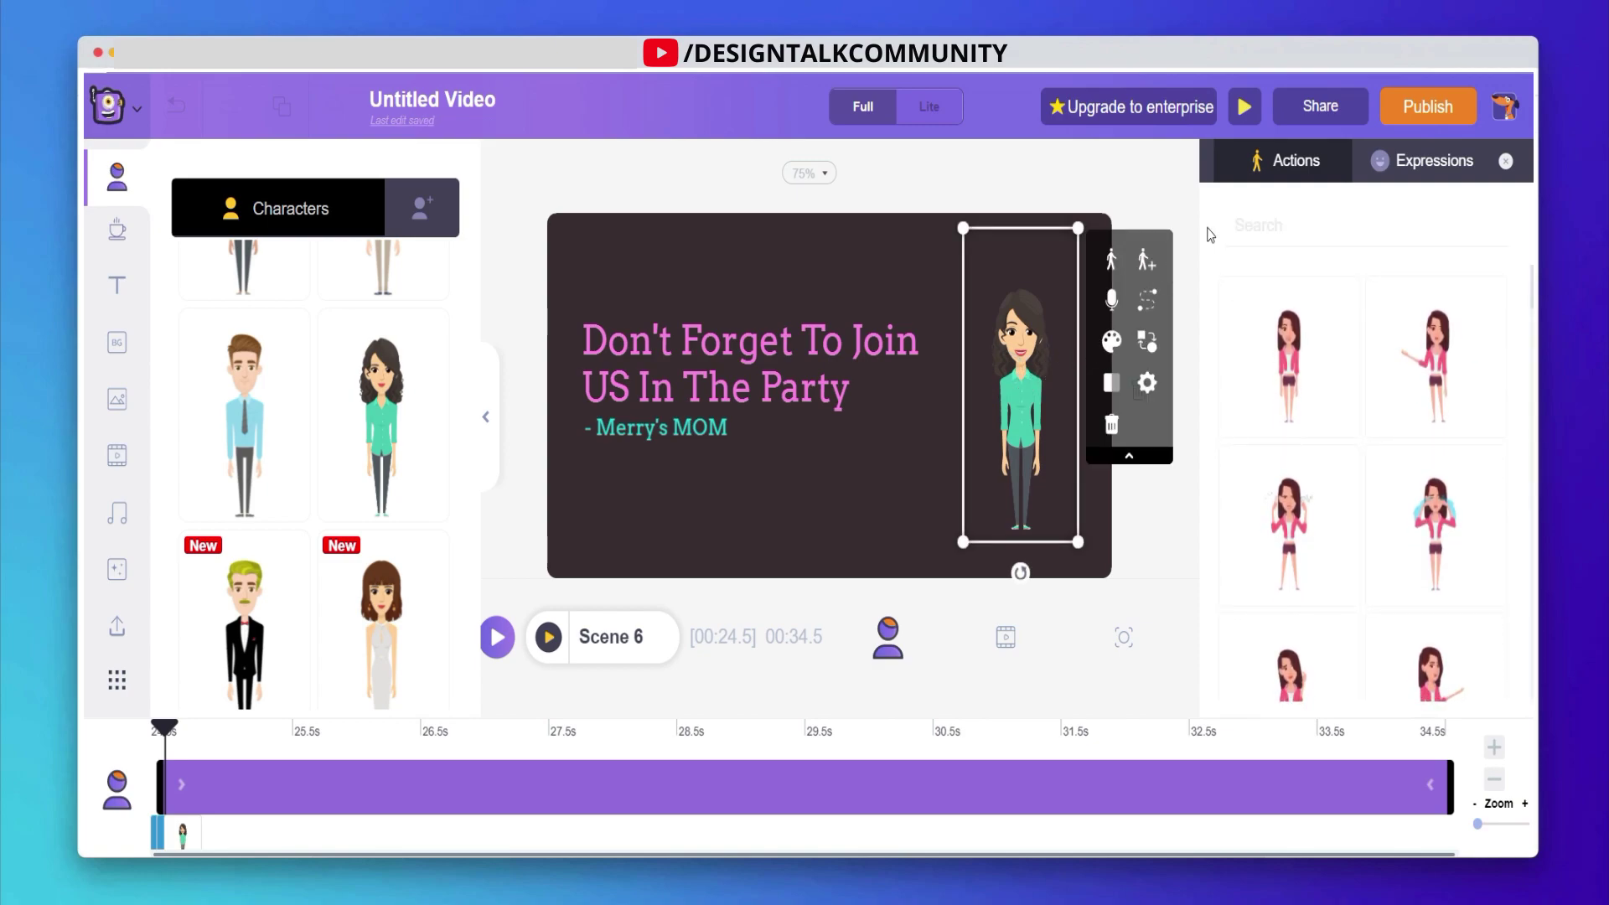
Step: Give the woman the Celebration action of popping out of a gift box and place it in the scene's lower-right corner
click(1268, 227)
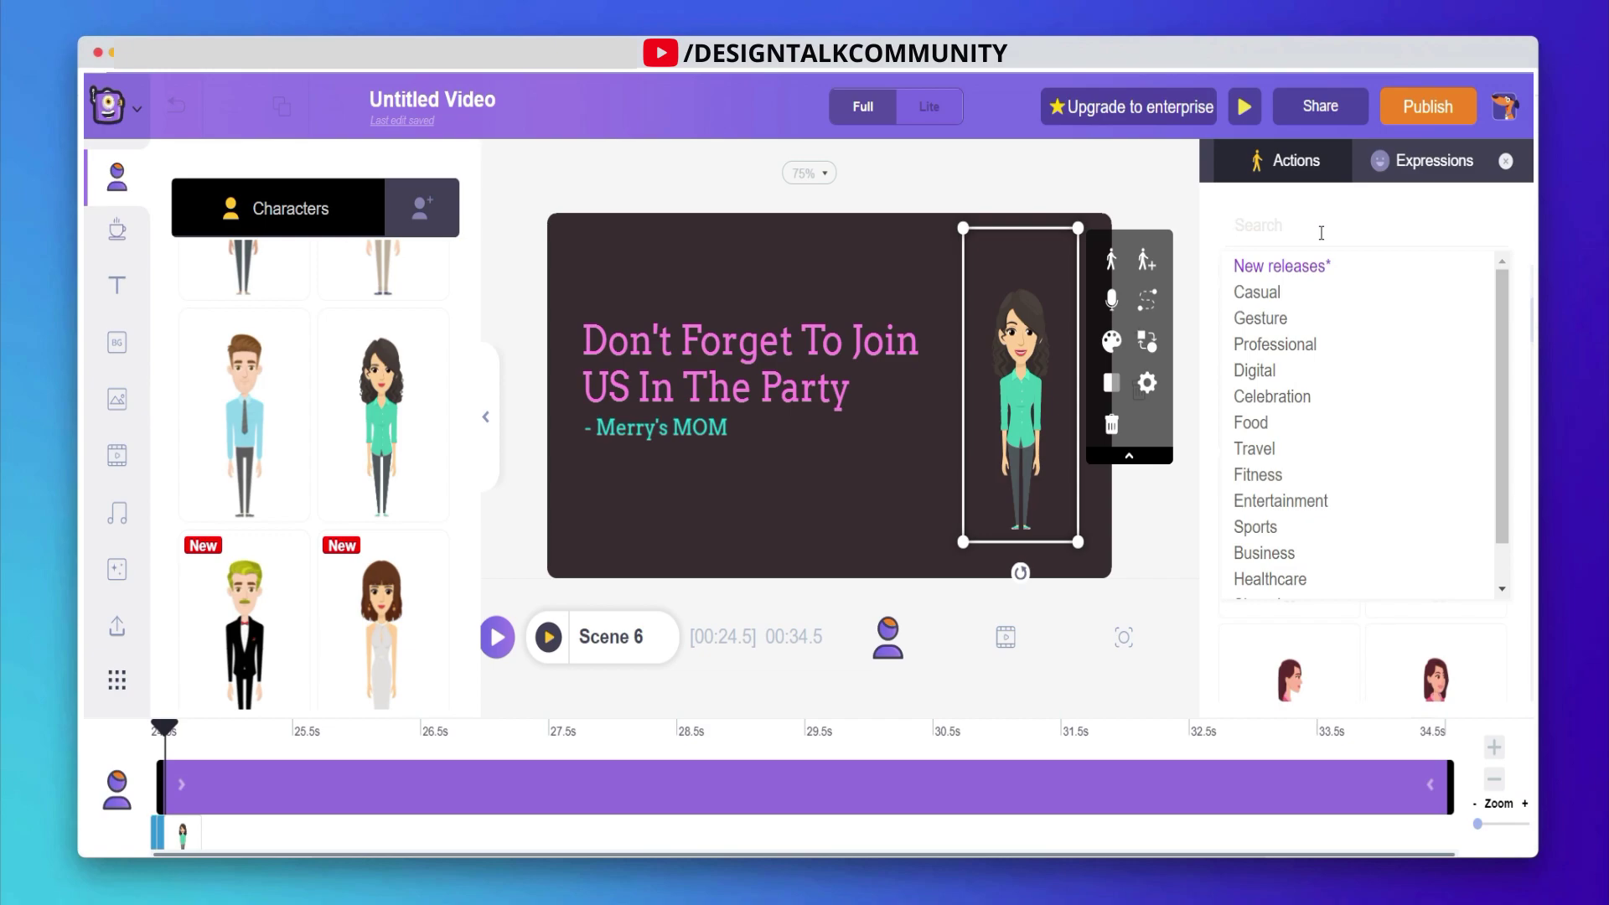
click(1274, 397)
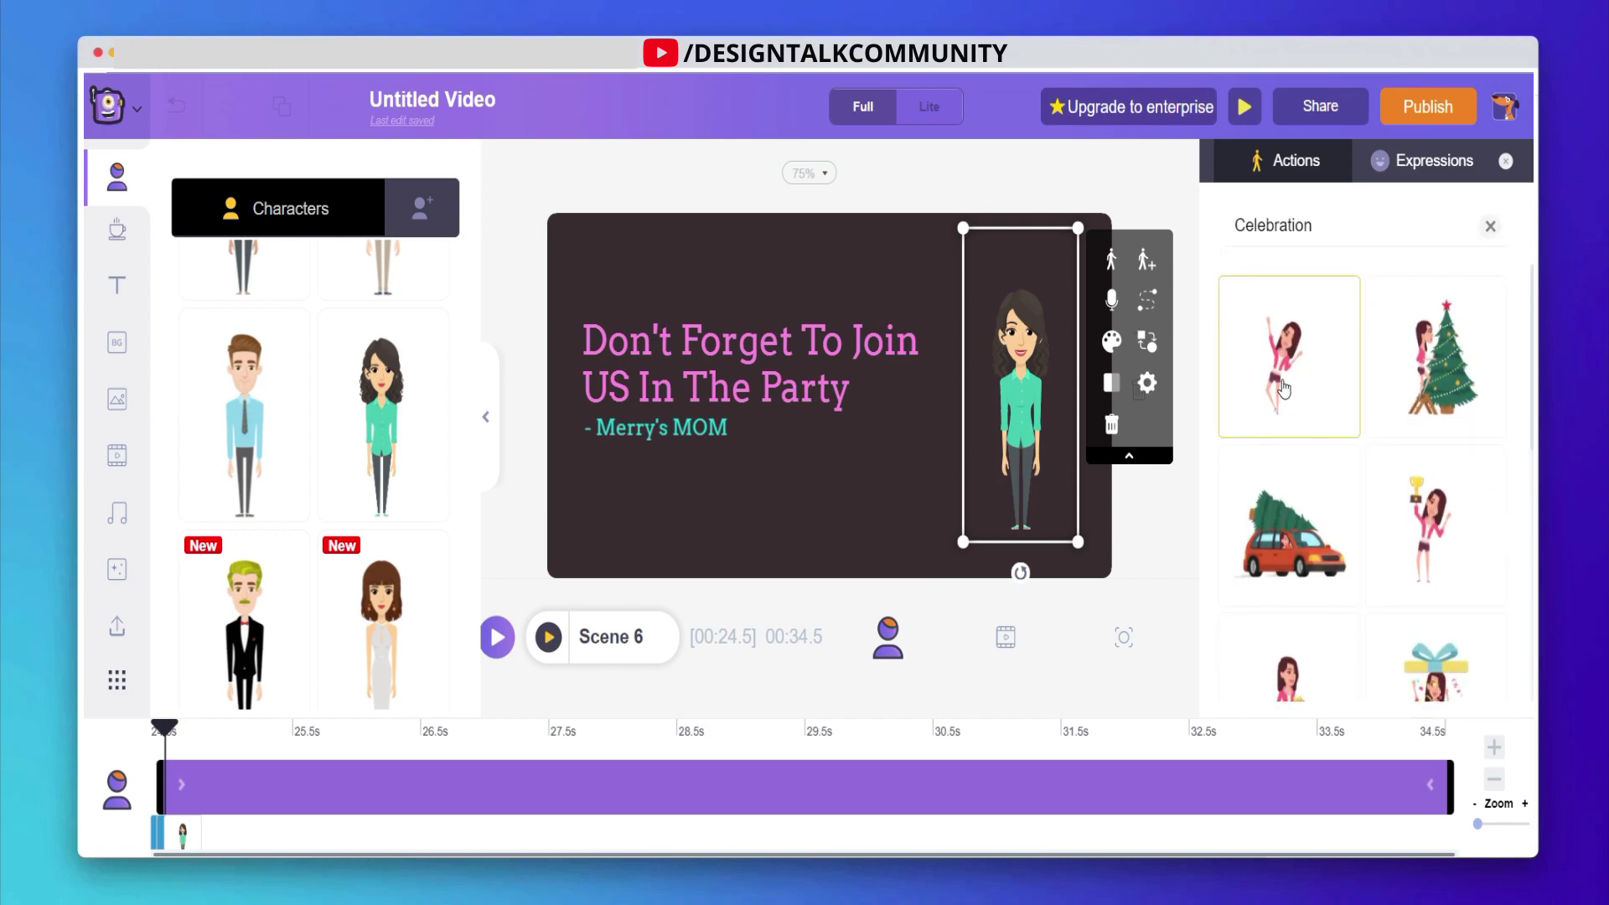
scroll(1290, 373, down, 3)
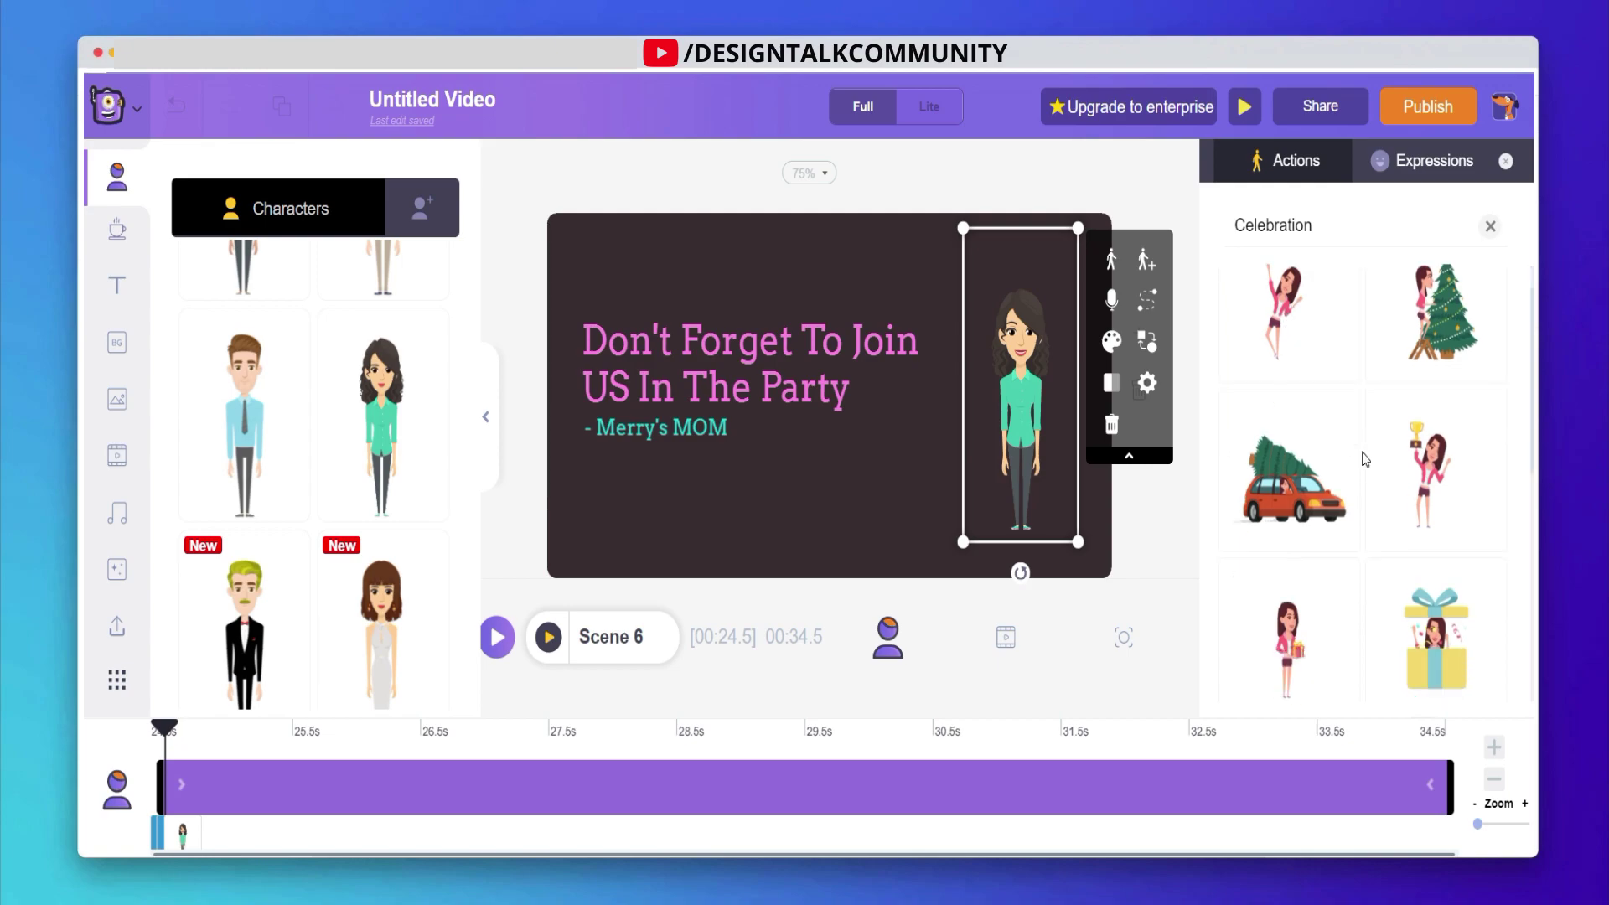
click(1405, 482)
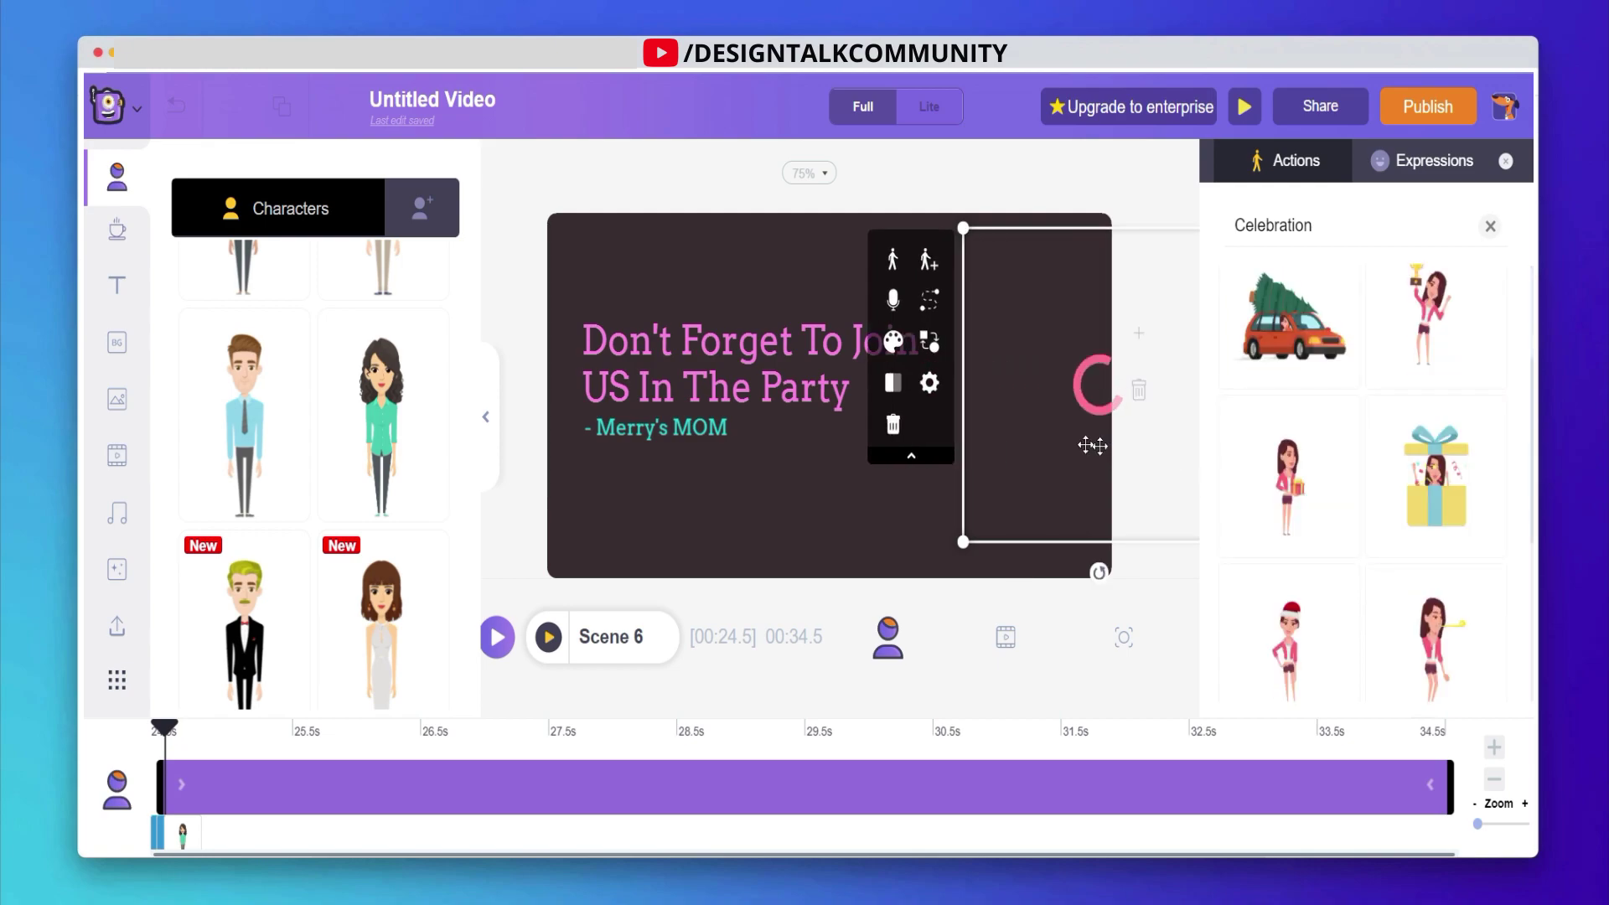
drag(960, 458, 993, 513)
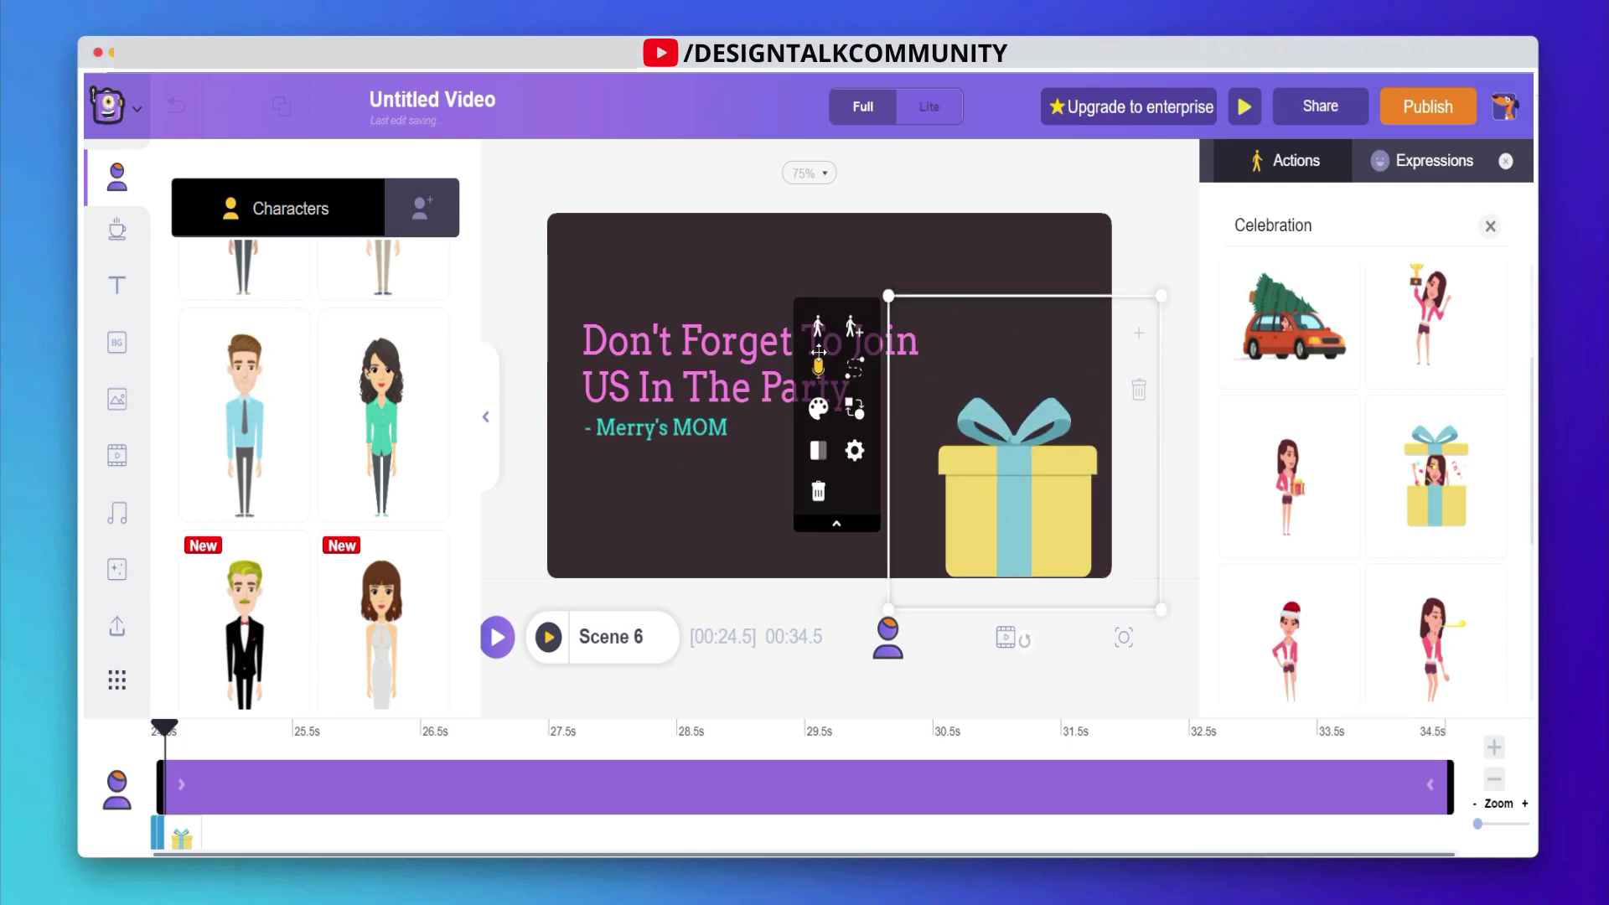
Step: Apply the heart-eyed smiling expression to the gift-box character and nudge it slightly to the left
click(1446, 172)
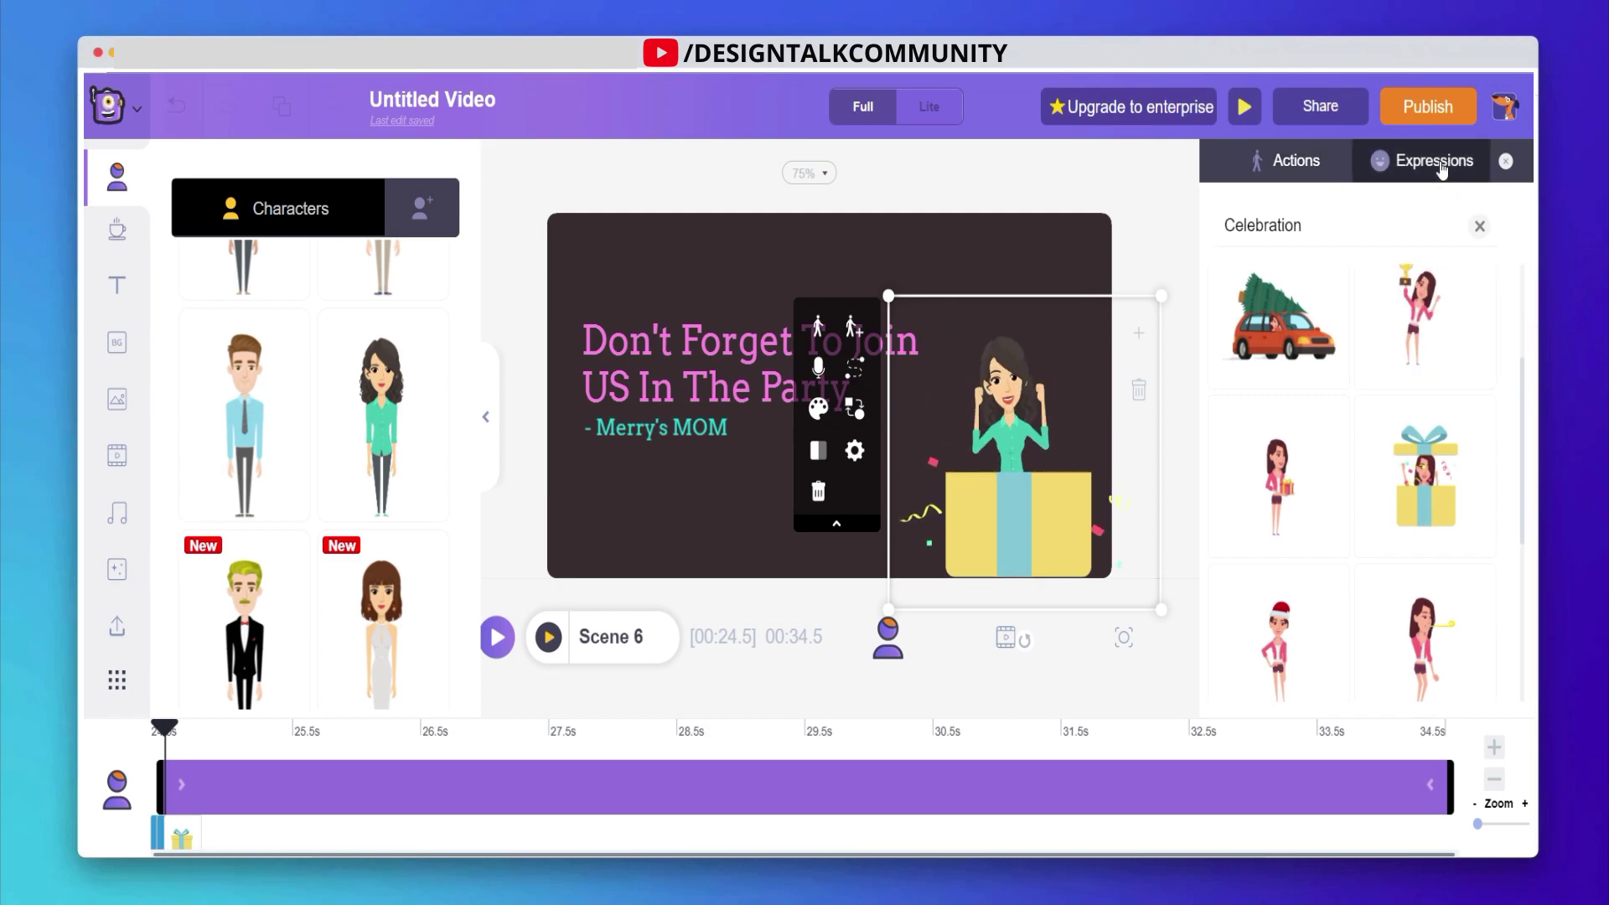
click(1479, 457)
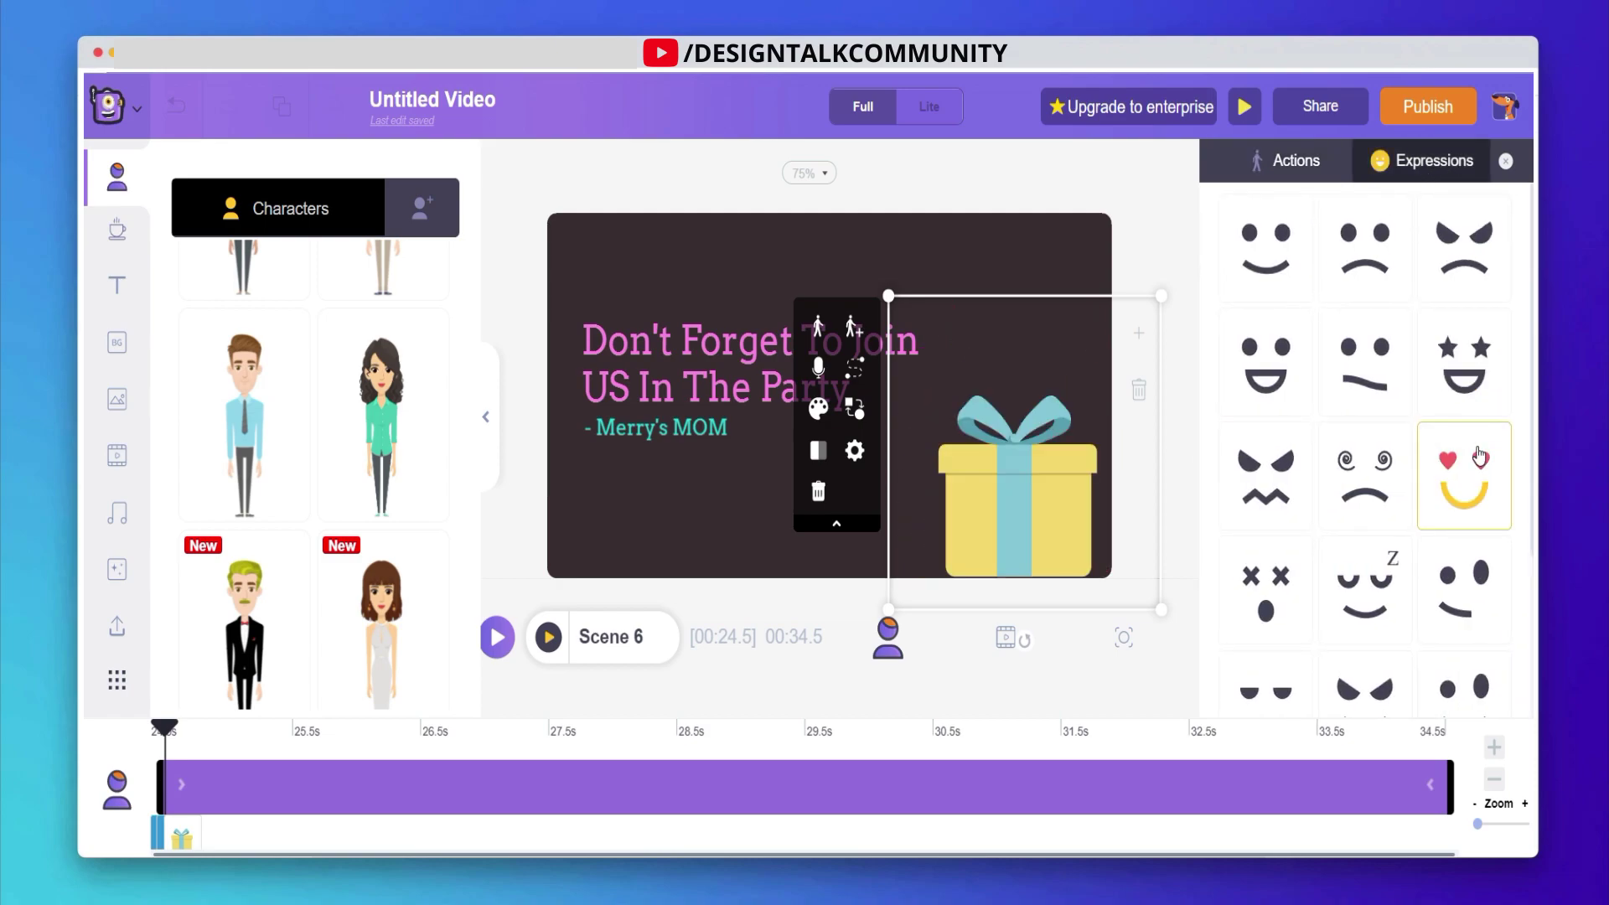
drag(1075, 482, 1065, 481)
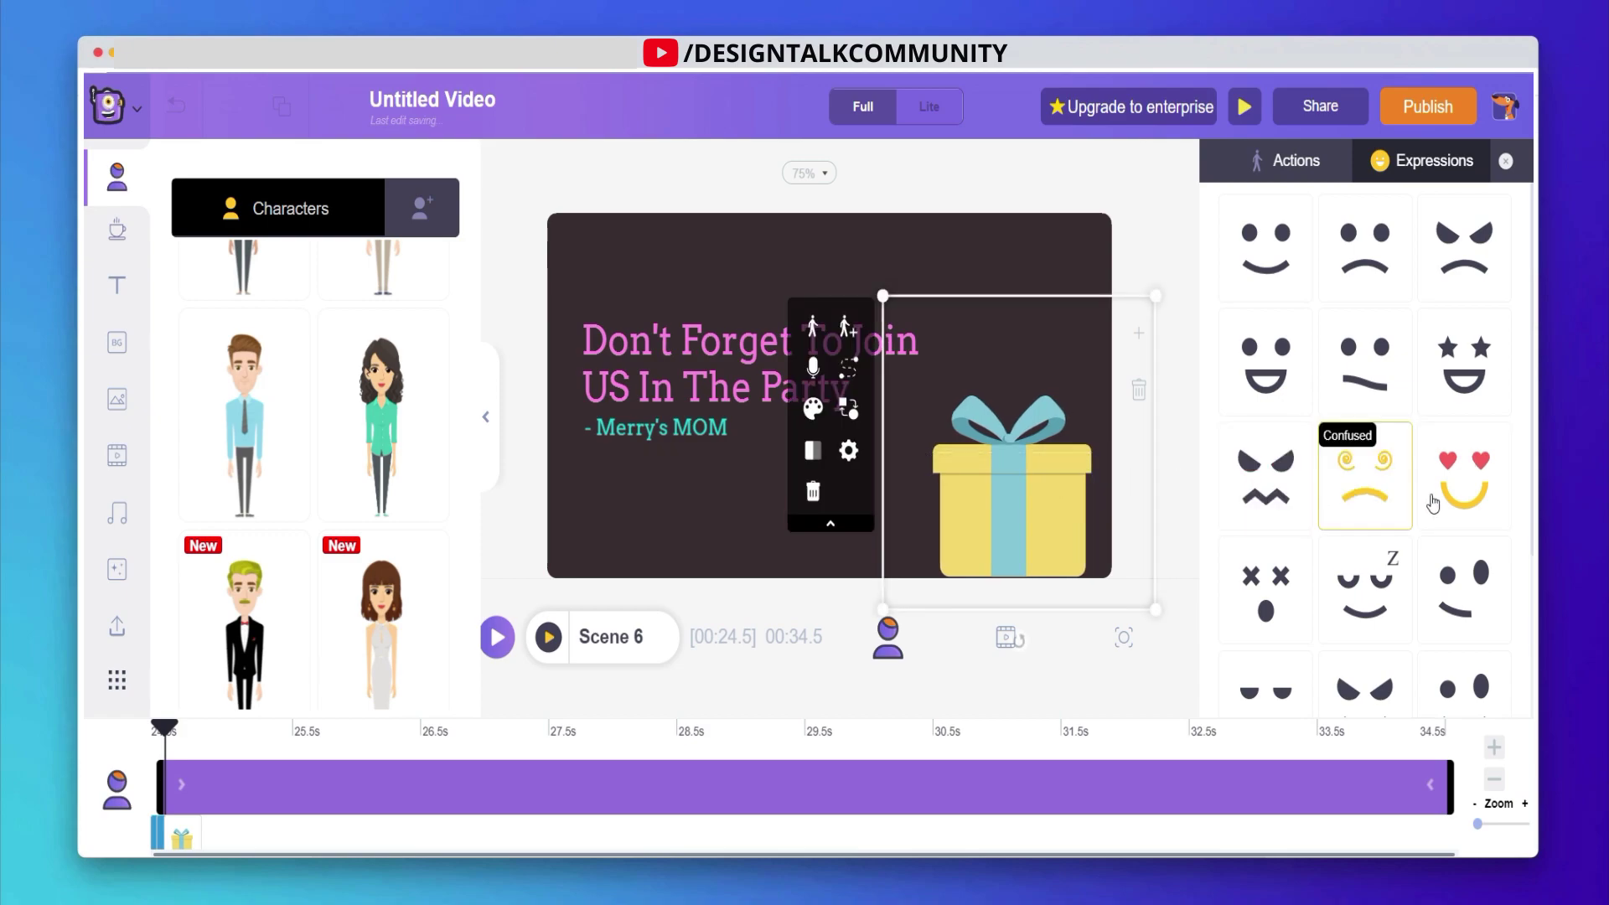
click(973, 253)
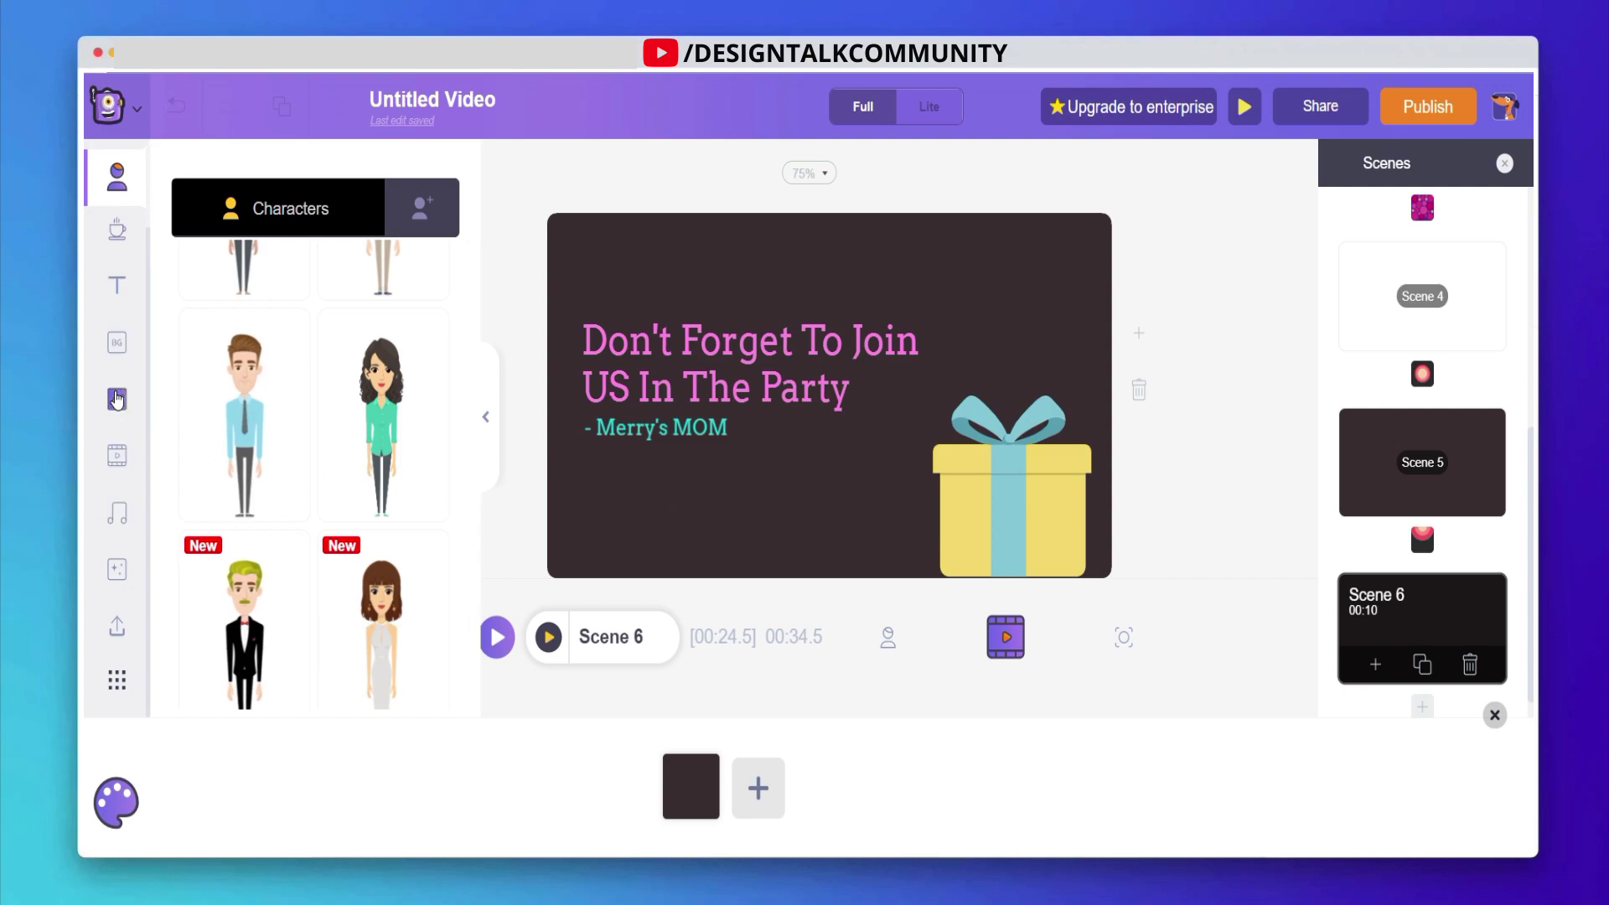
Step: Search the properties for birthday decorations and place the string of lights along the scene's upper-left edge
scroll(118, 399, up, 2)
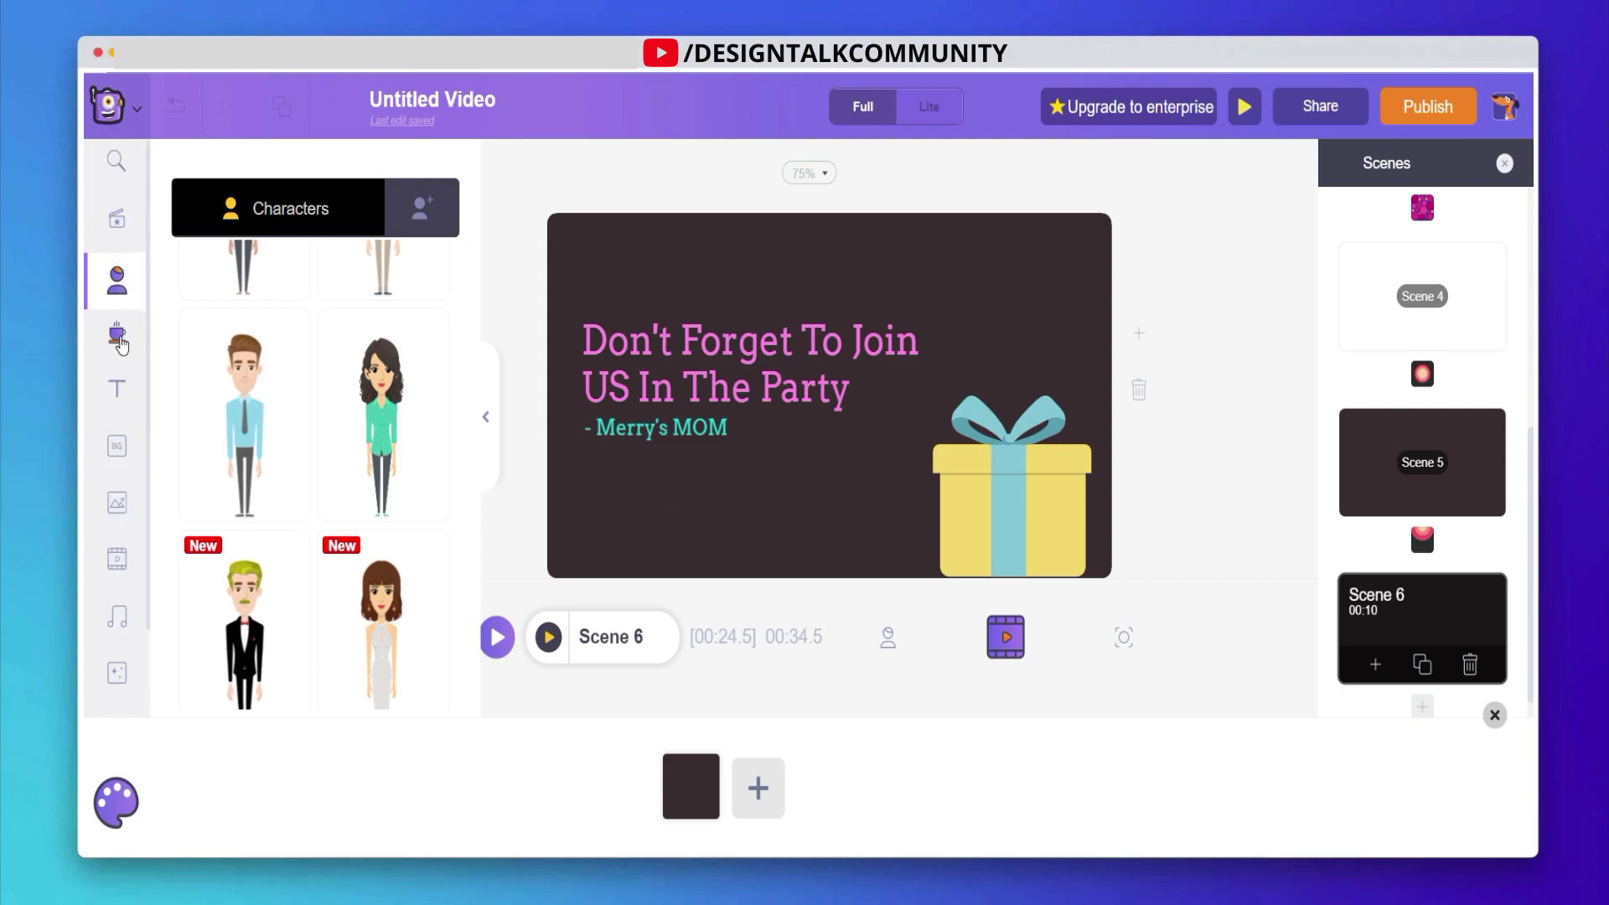
click(119, 338)
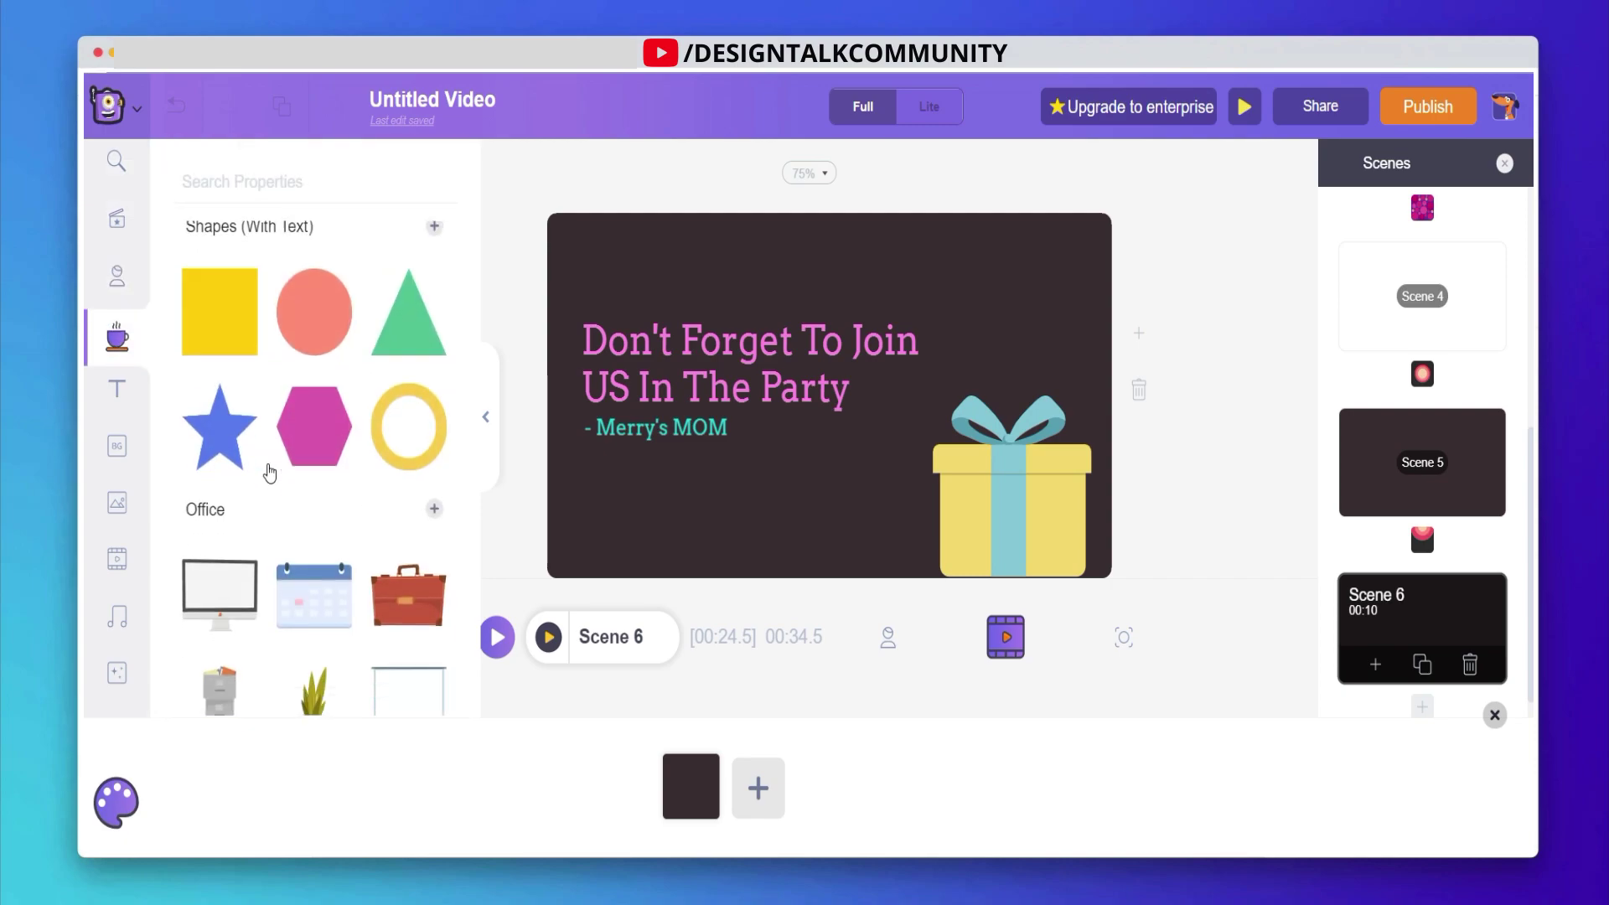
scroll(269, 474, down, 8)
scroll(313, 352, up, 3)
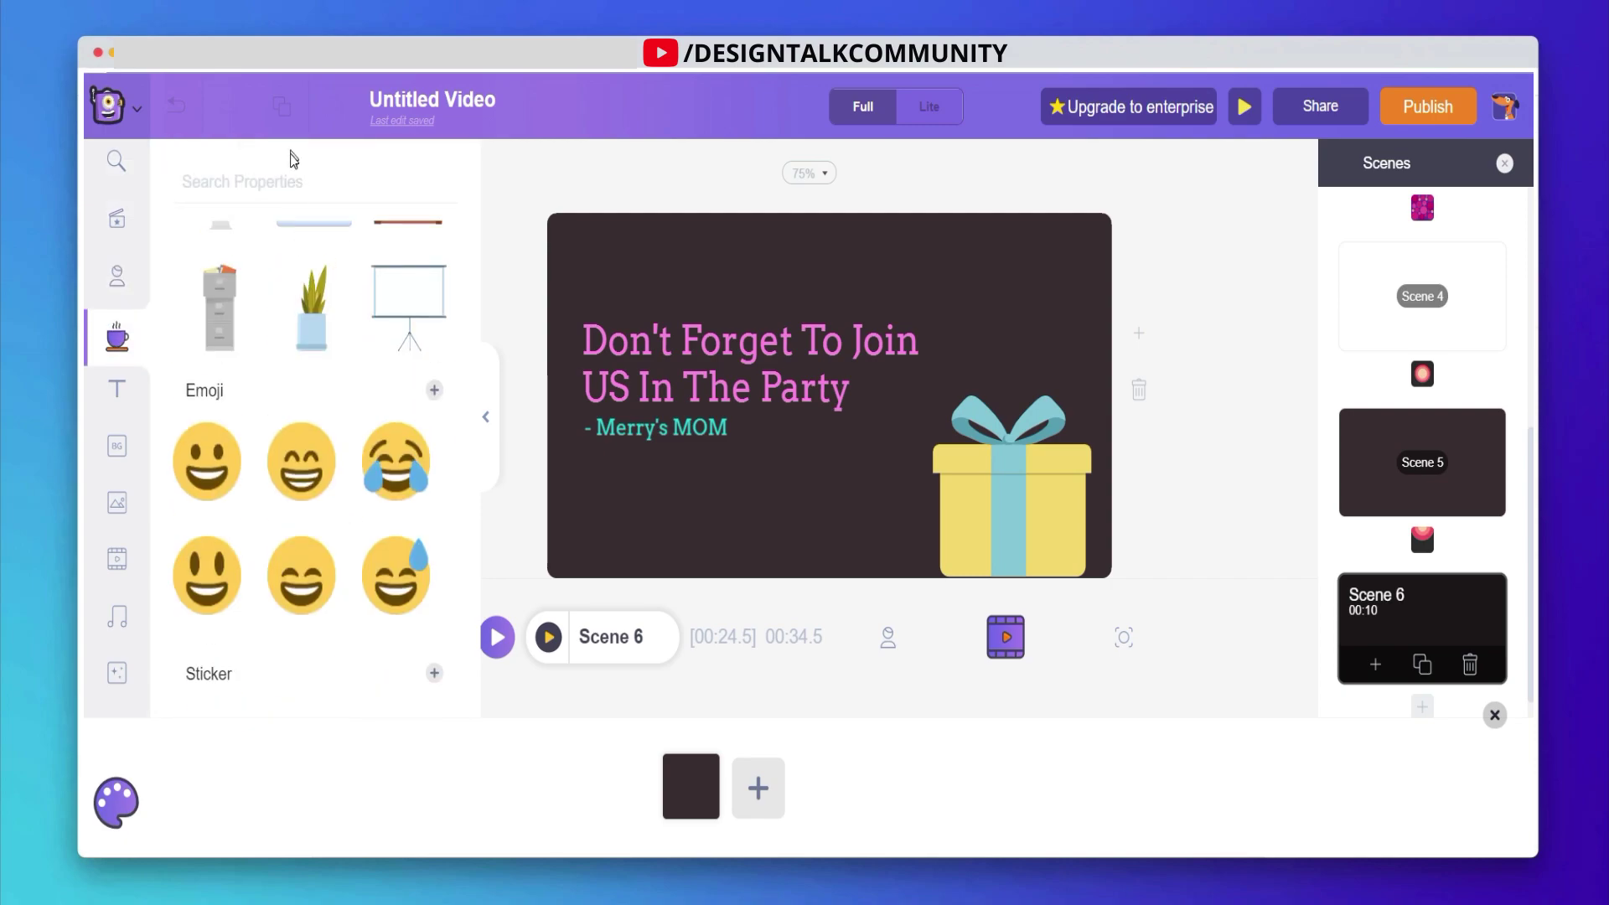
click(290, 174)
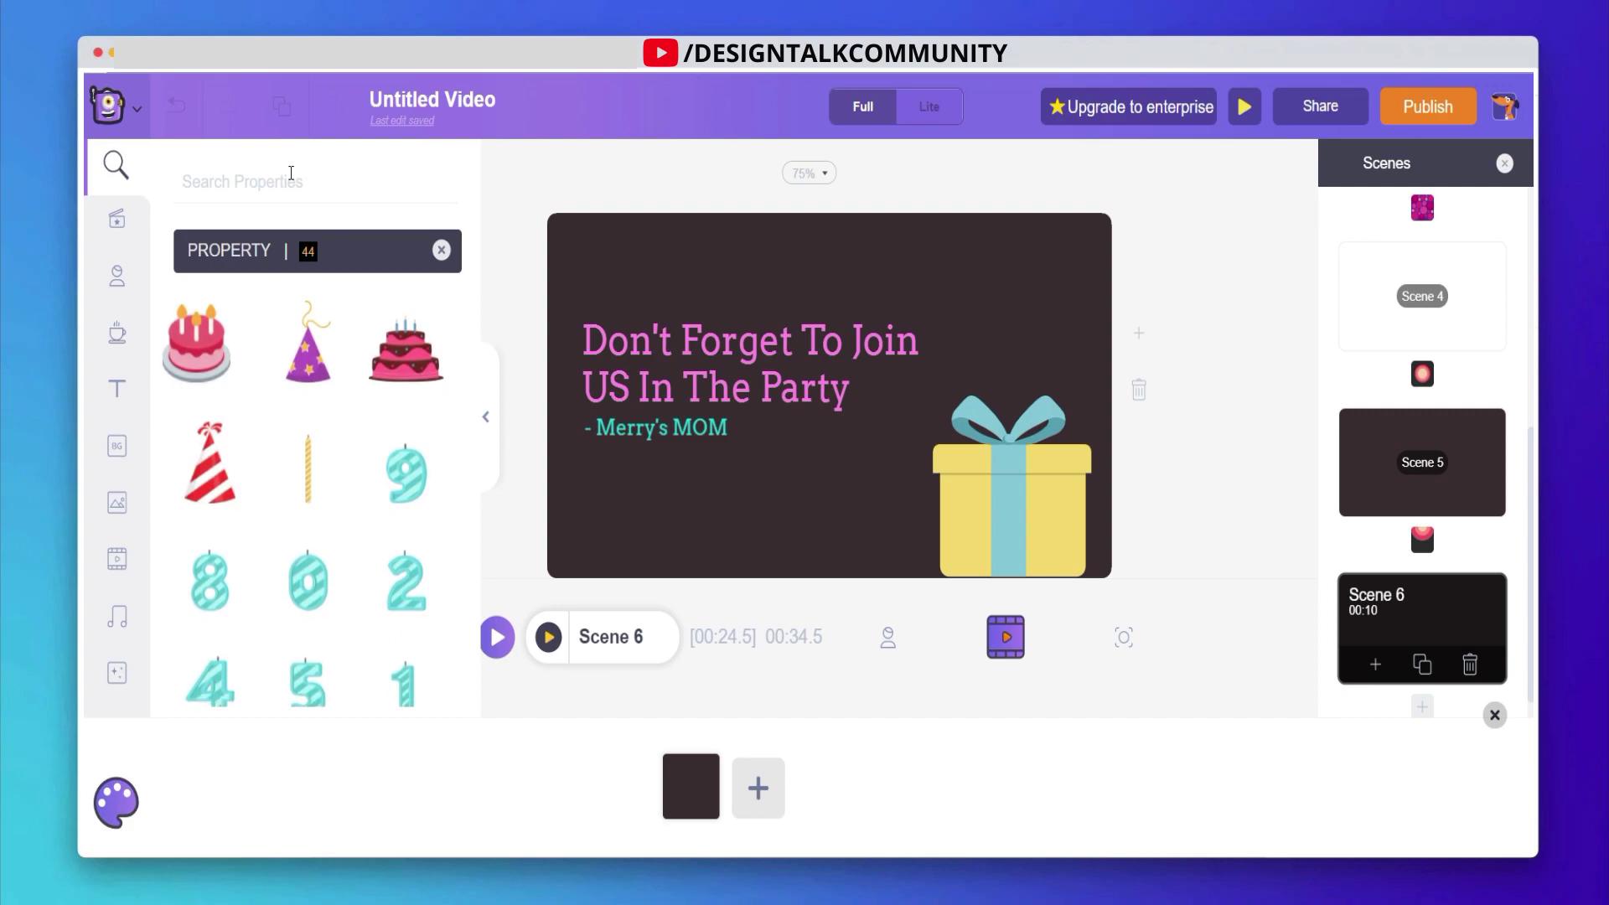
scroll(326, 375, down, 10)
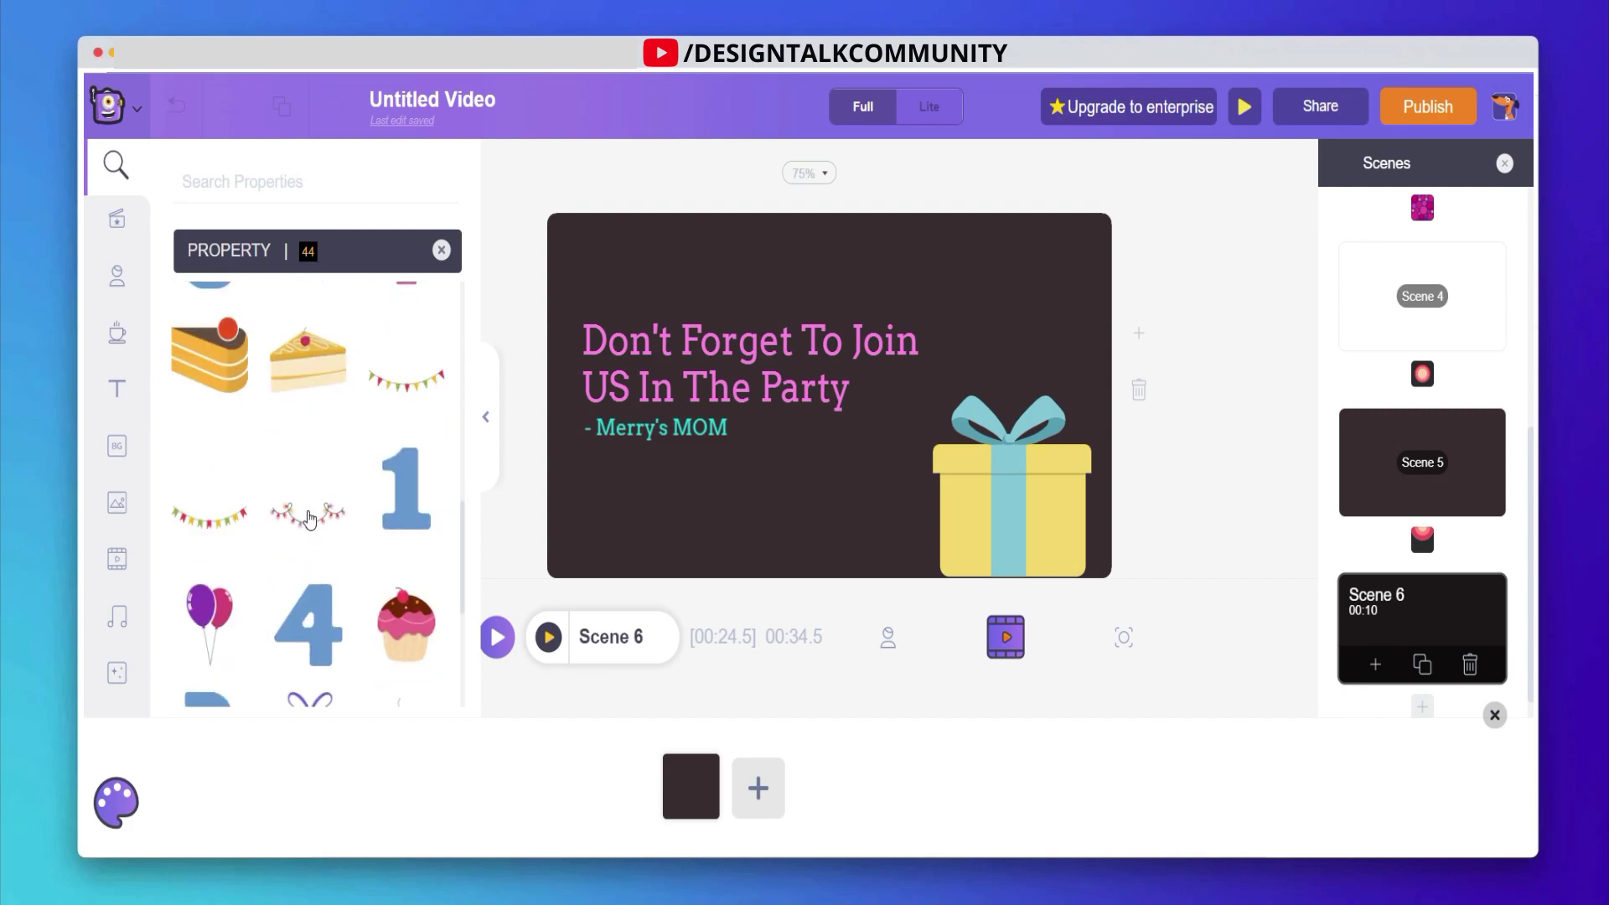
click(309, 518)
drag(885, 413, 756, 268)
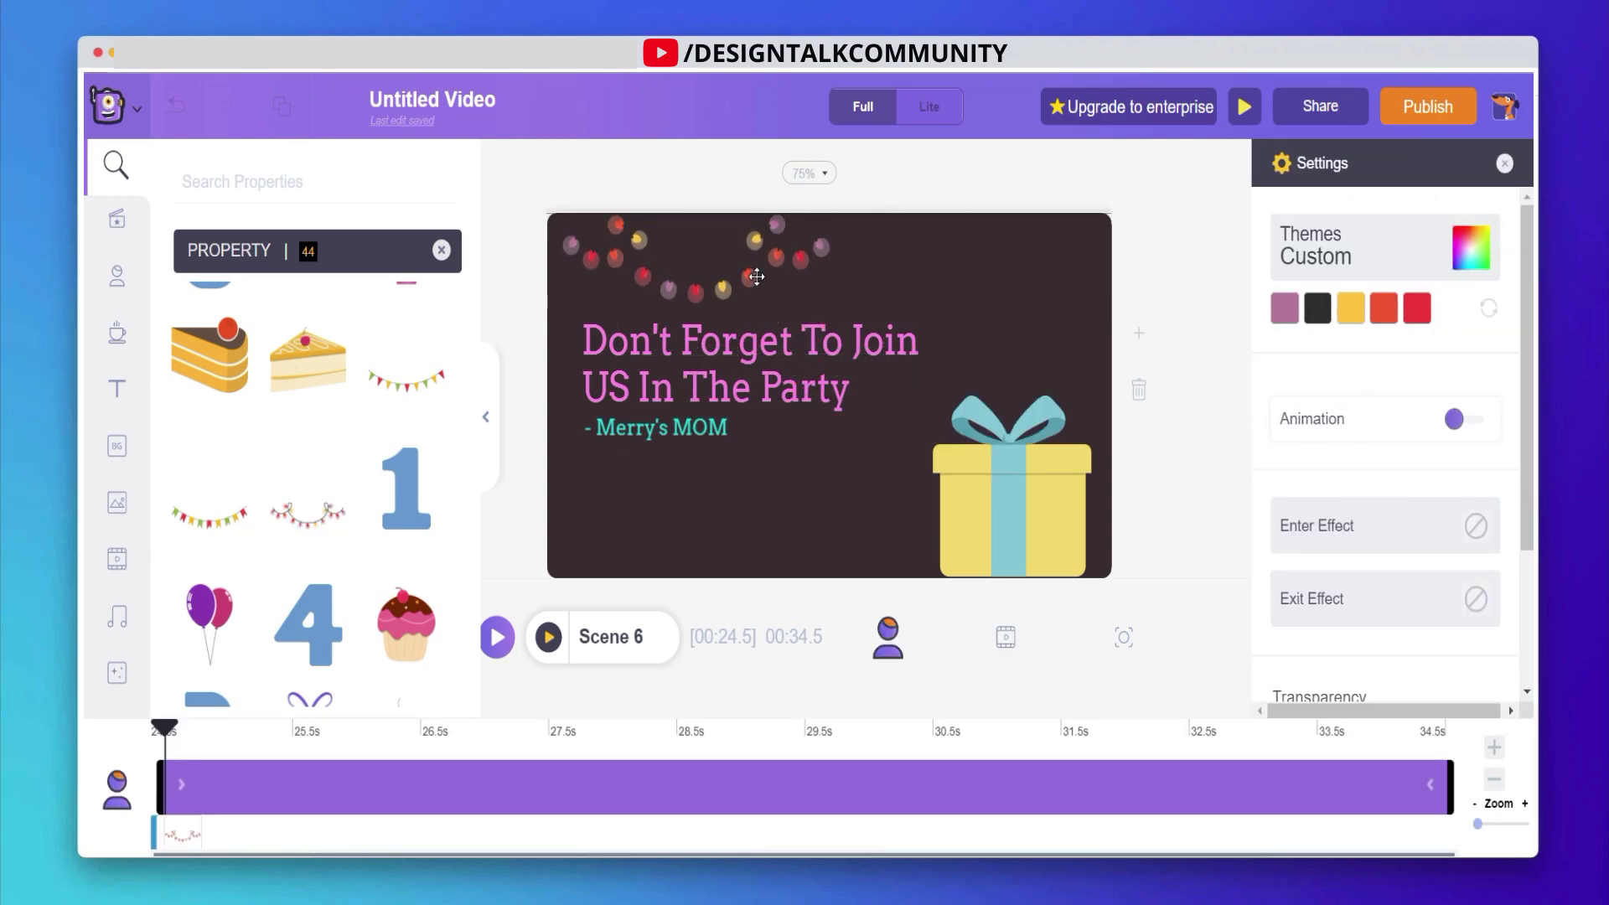
Step: Duplicate the string of lights and place the copy beside the original along the scene's upper edge
click(757, 272)
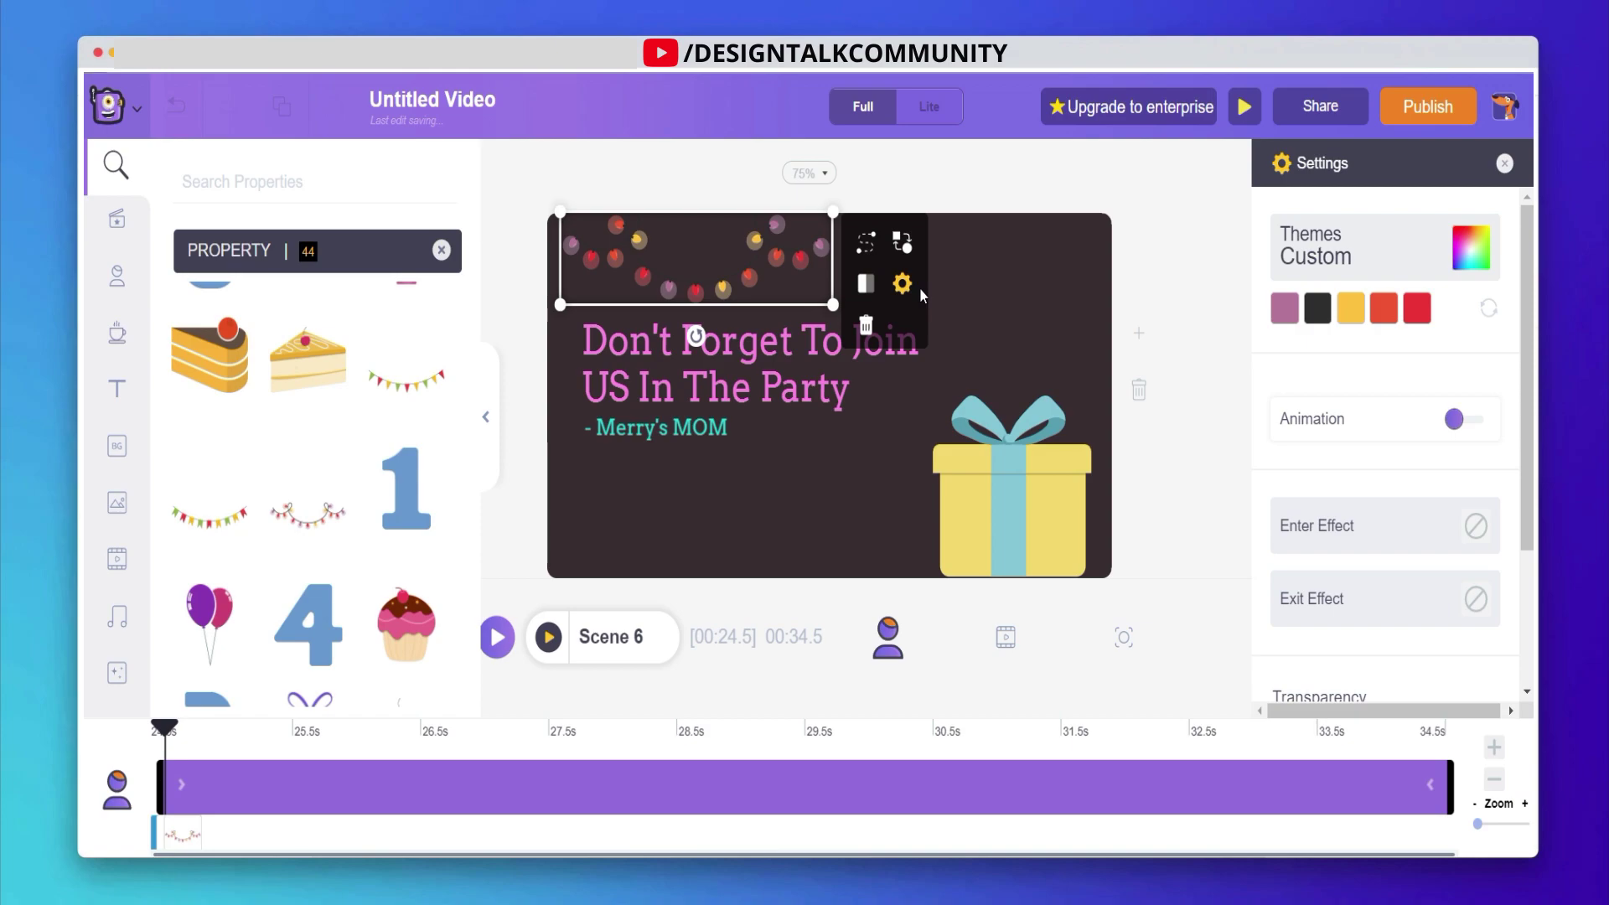
key(ctrl+c)
key(ctrl+v)
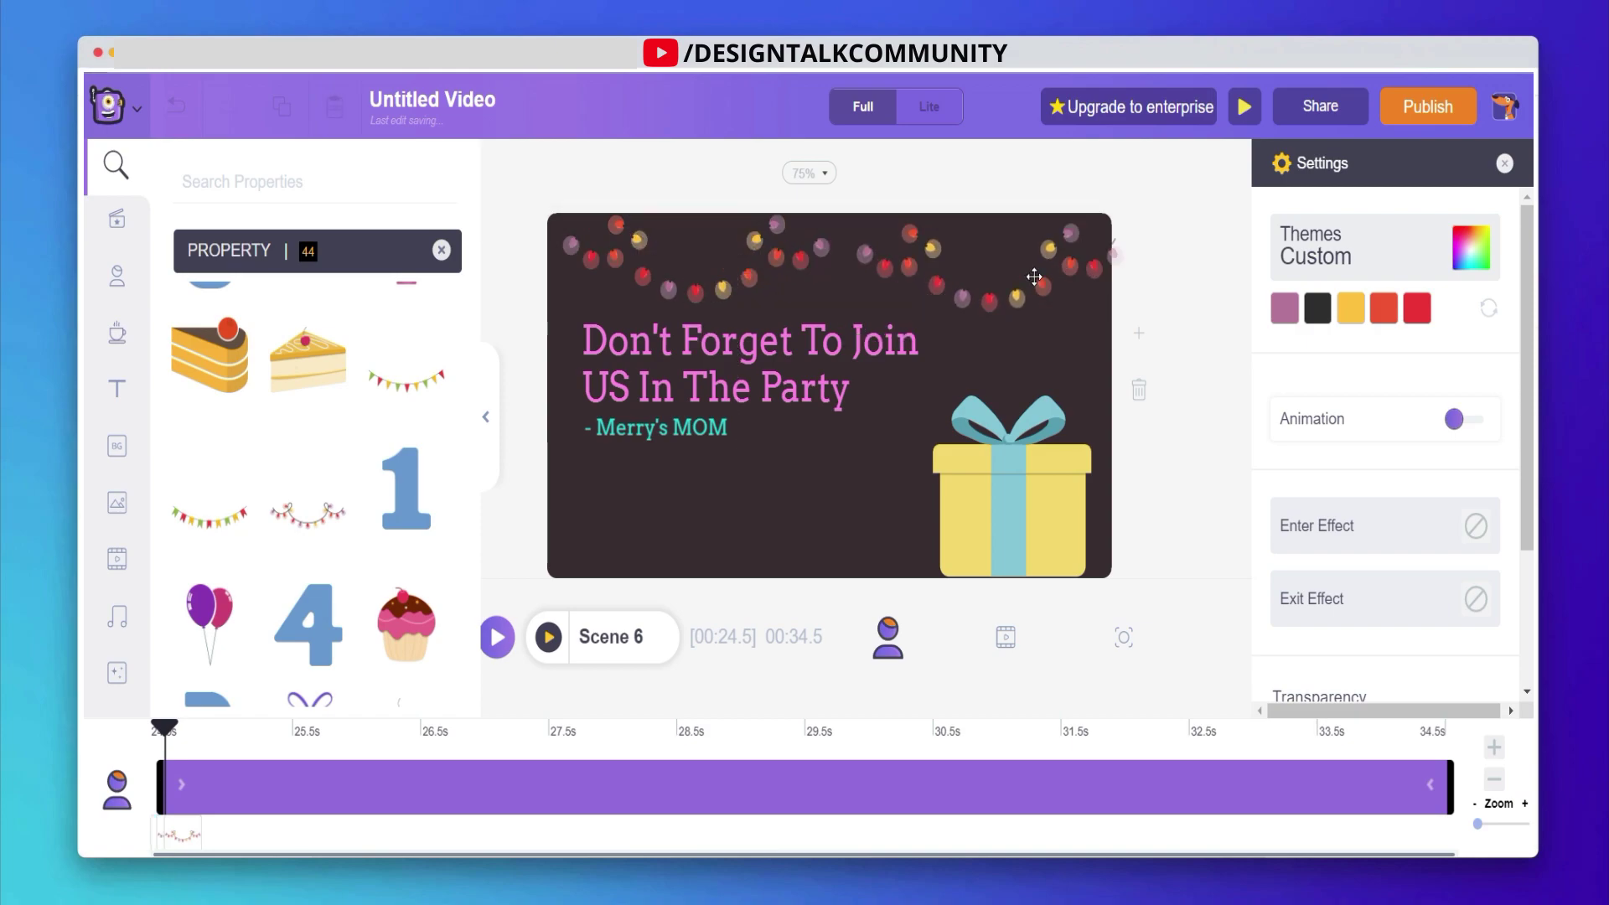
drag(1034, 277, 1011, 268)
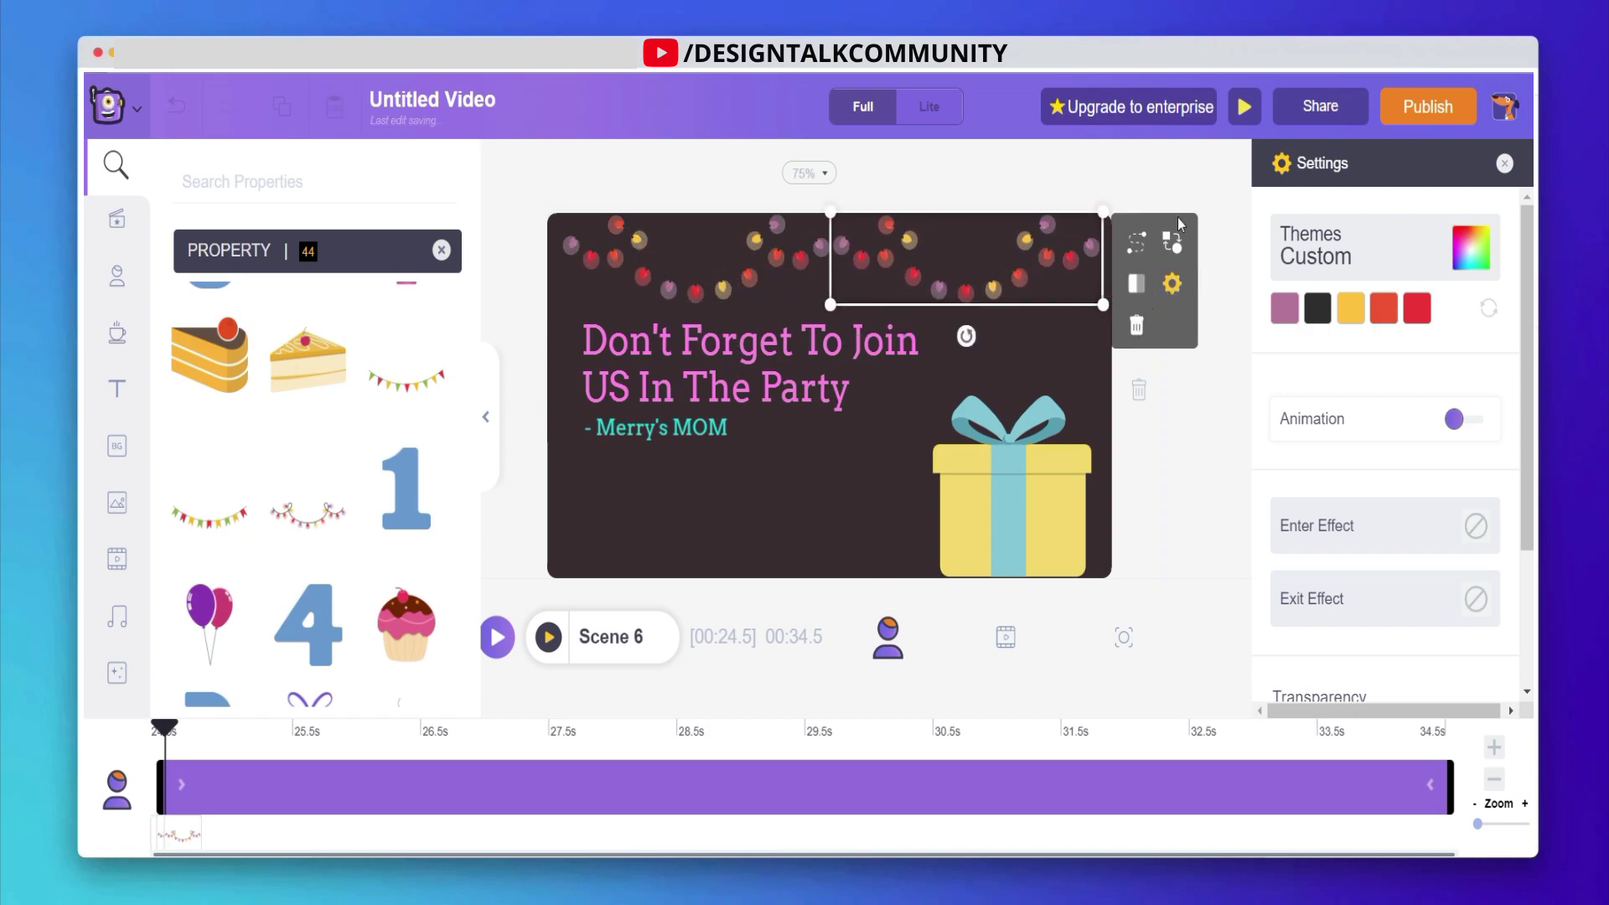
Step: Recolor the strings of lights in pink and turquoise and preview Scene 6
click(1355, 303)
click(1290, 536)
click(941, 156)
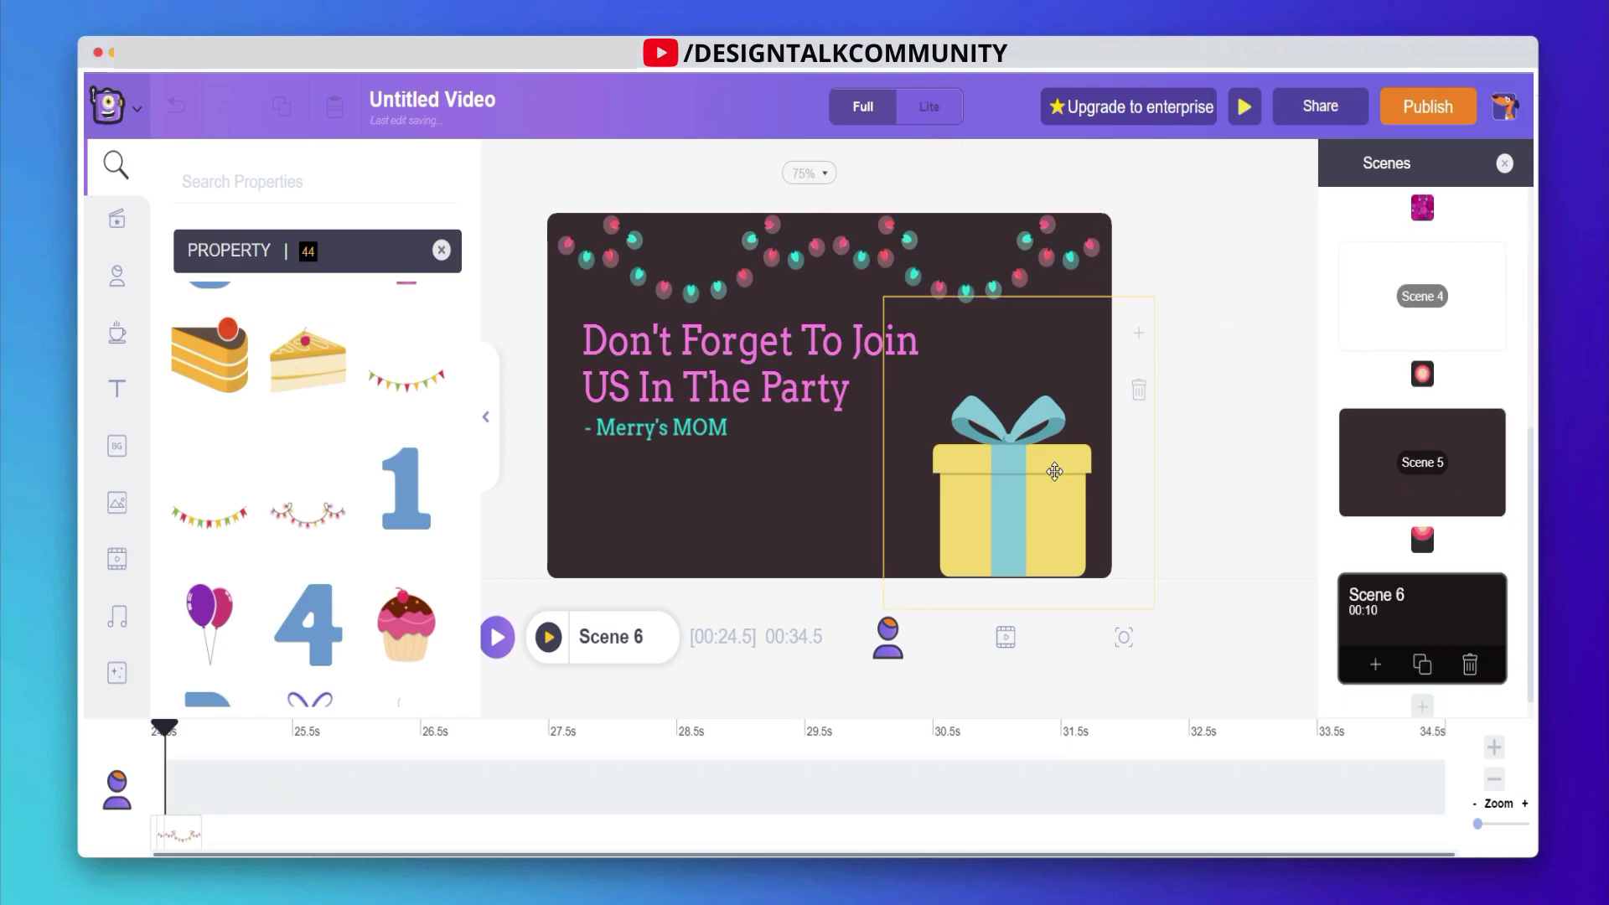
click(548, 637)
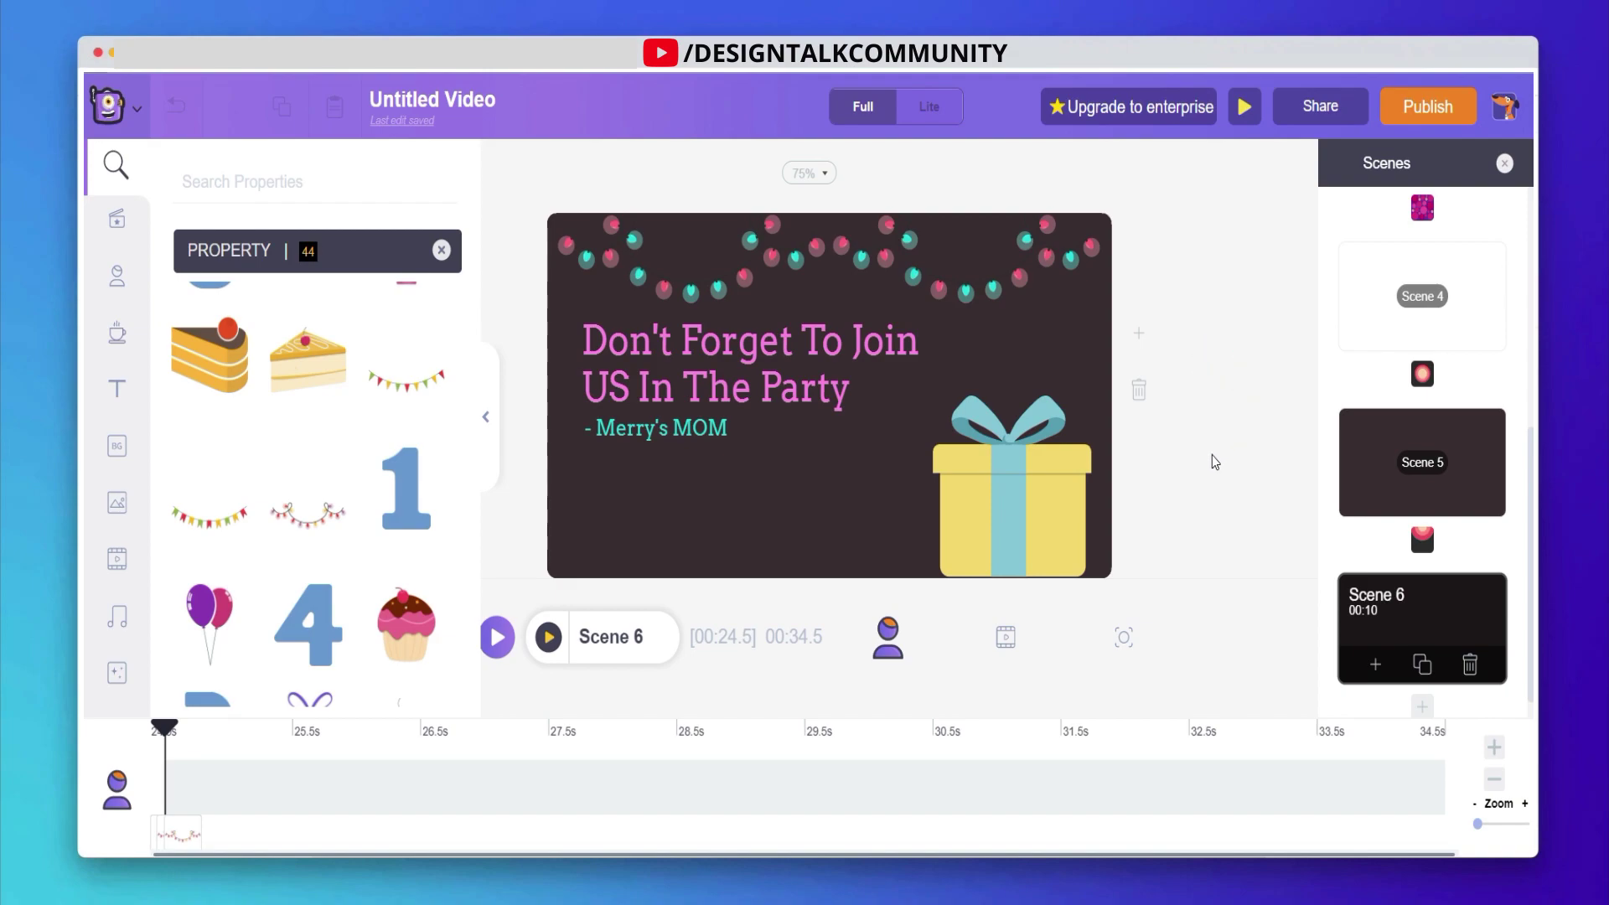
Step: Go back to Scene 1 and open the transition options between Scene 1 and Scene 2
click(1428, 321)
scroll(1429, 293, up, 5)
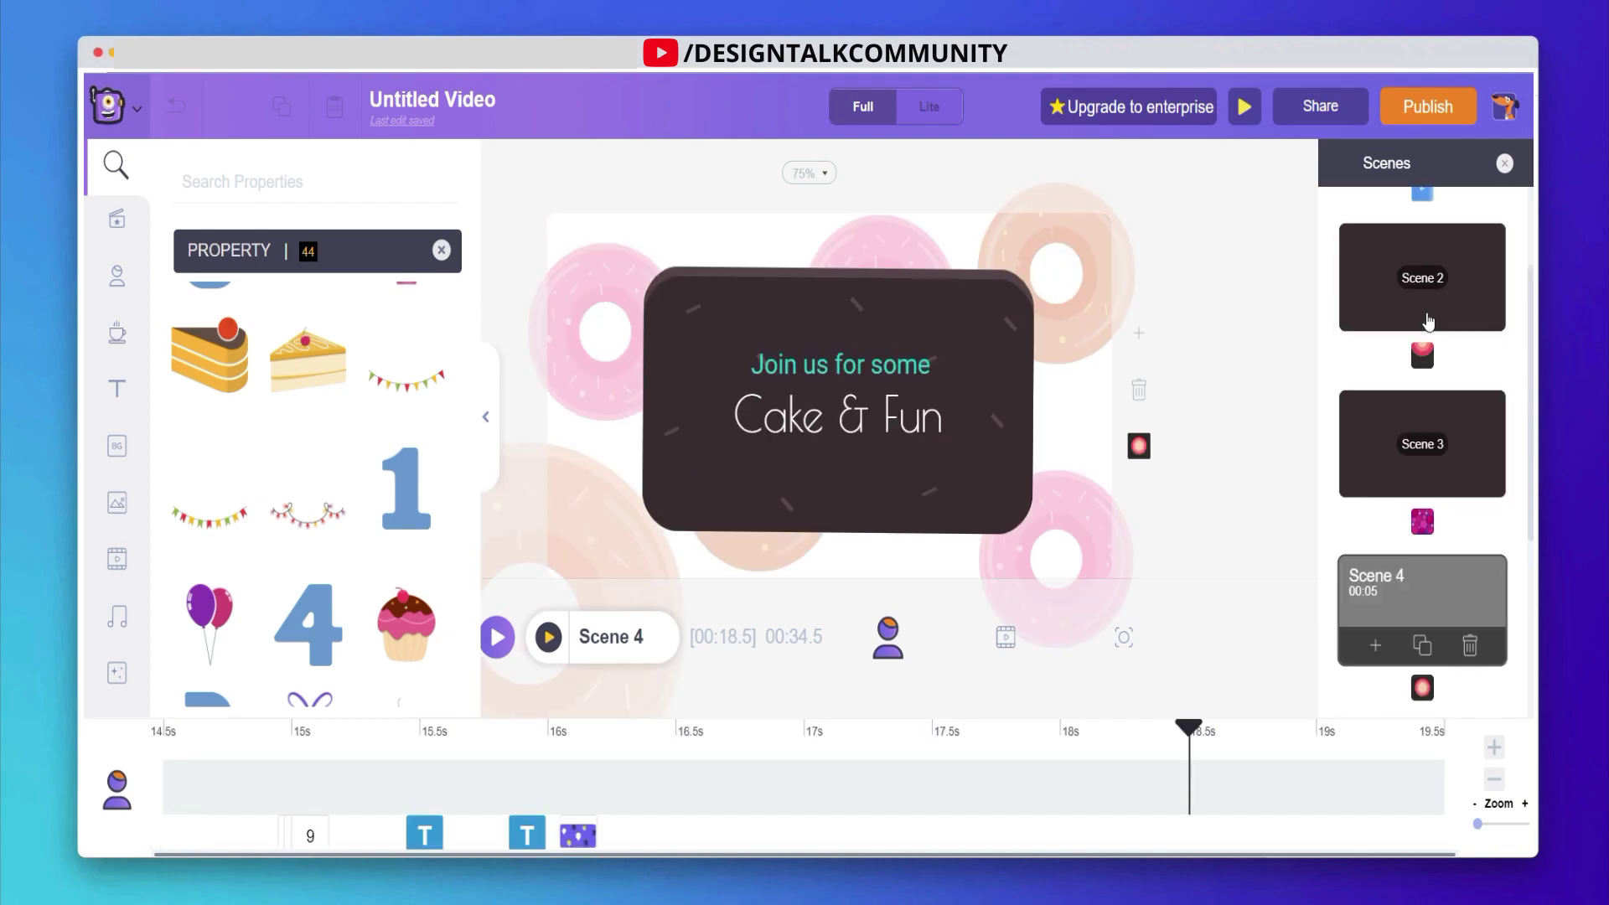
click(1429, 265)
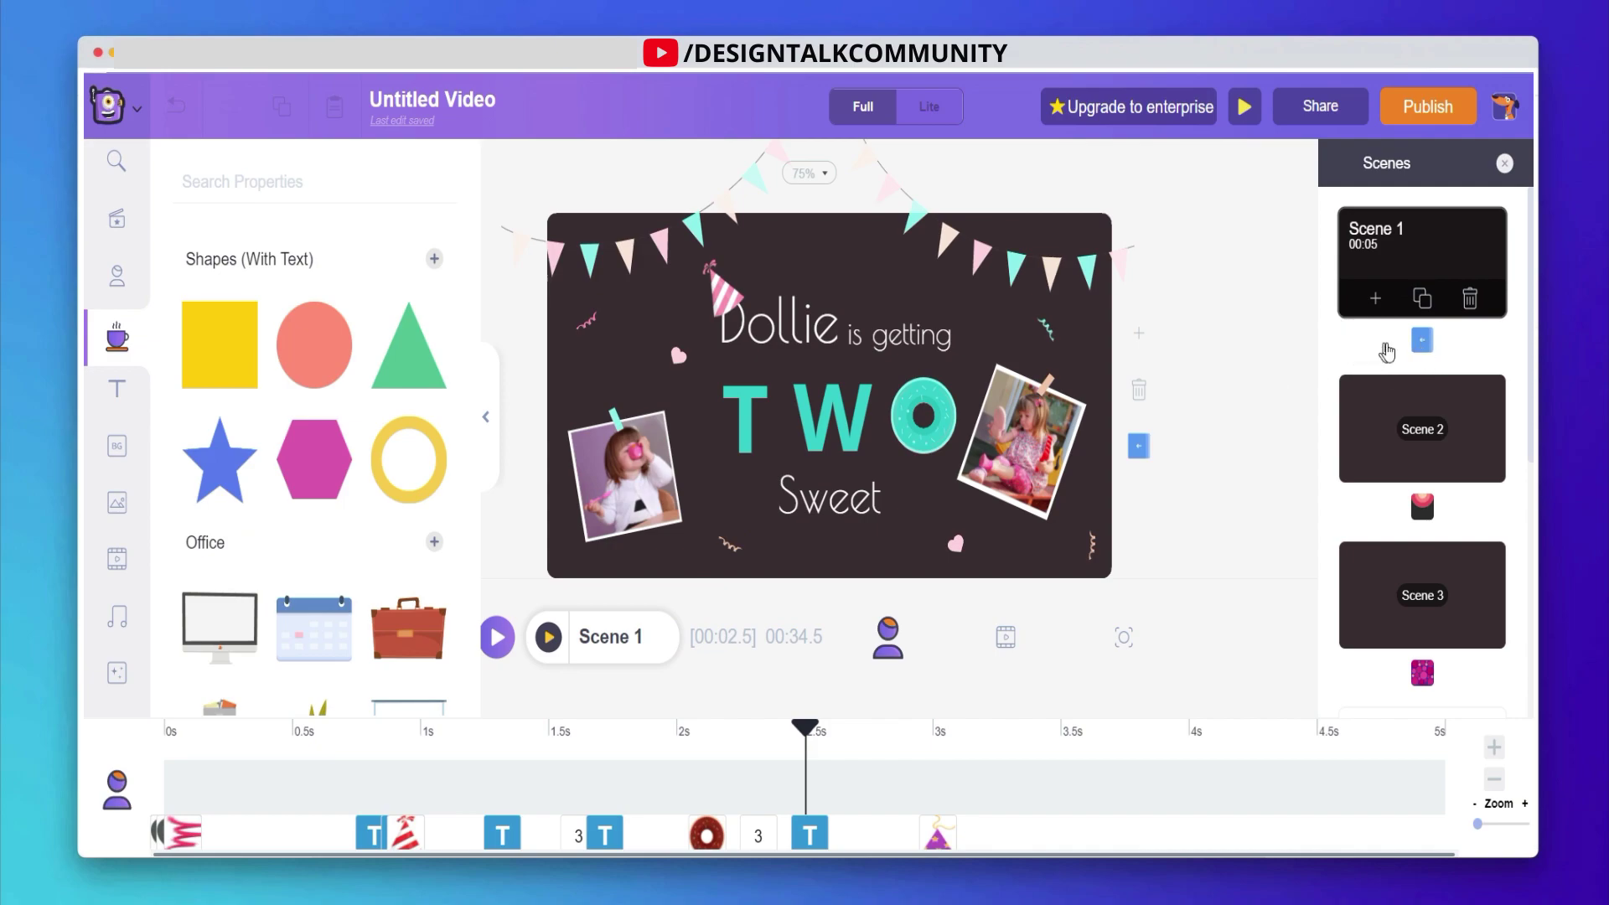
click(1421, 342)
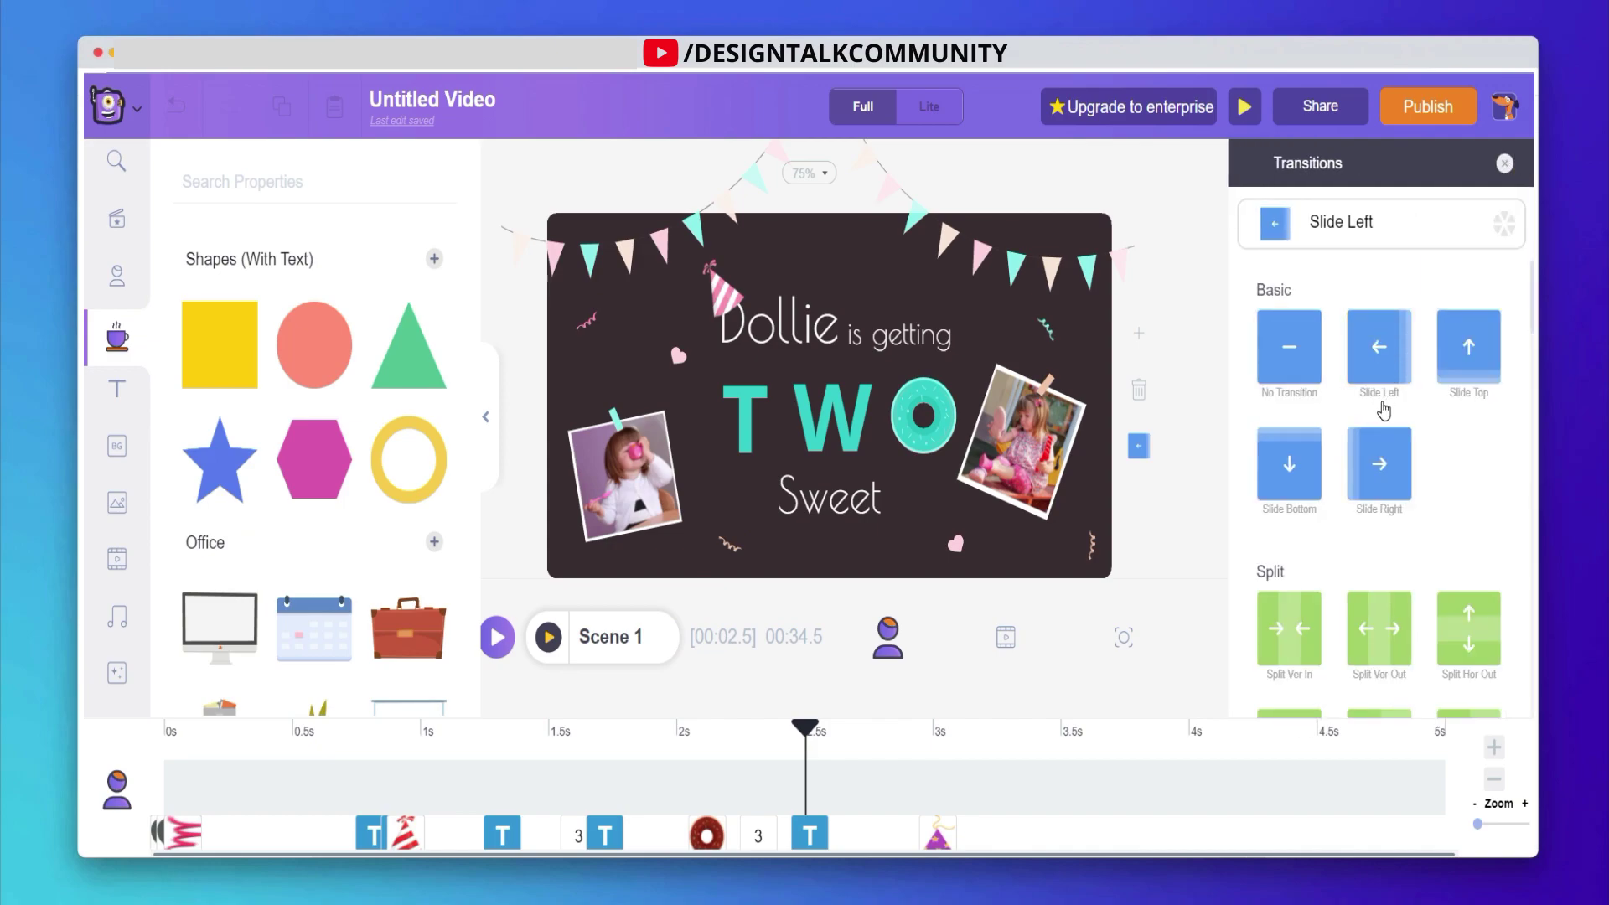
Step: Try the Split Ver, Stripe Right, Square Bottom and Square Right transitions between Scene 1 and Scene 2
scroll(1382, 407, down, 4)
click(1398, 317)
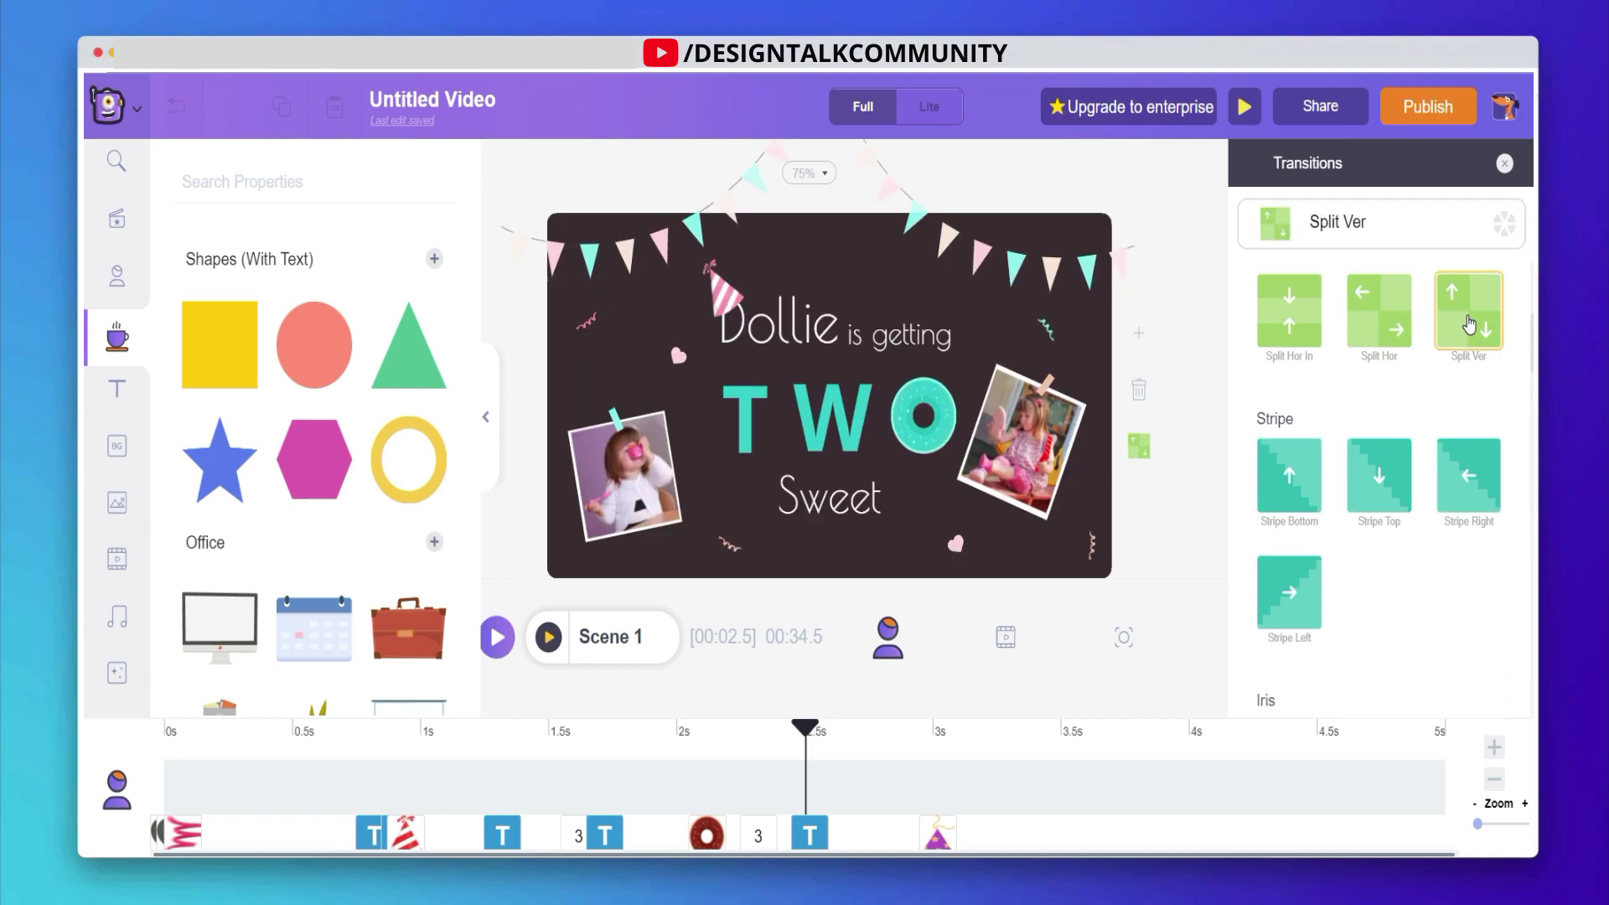
click(1468, 476)
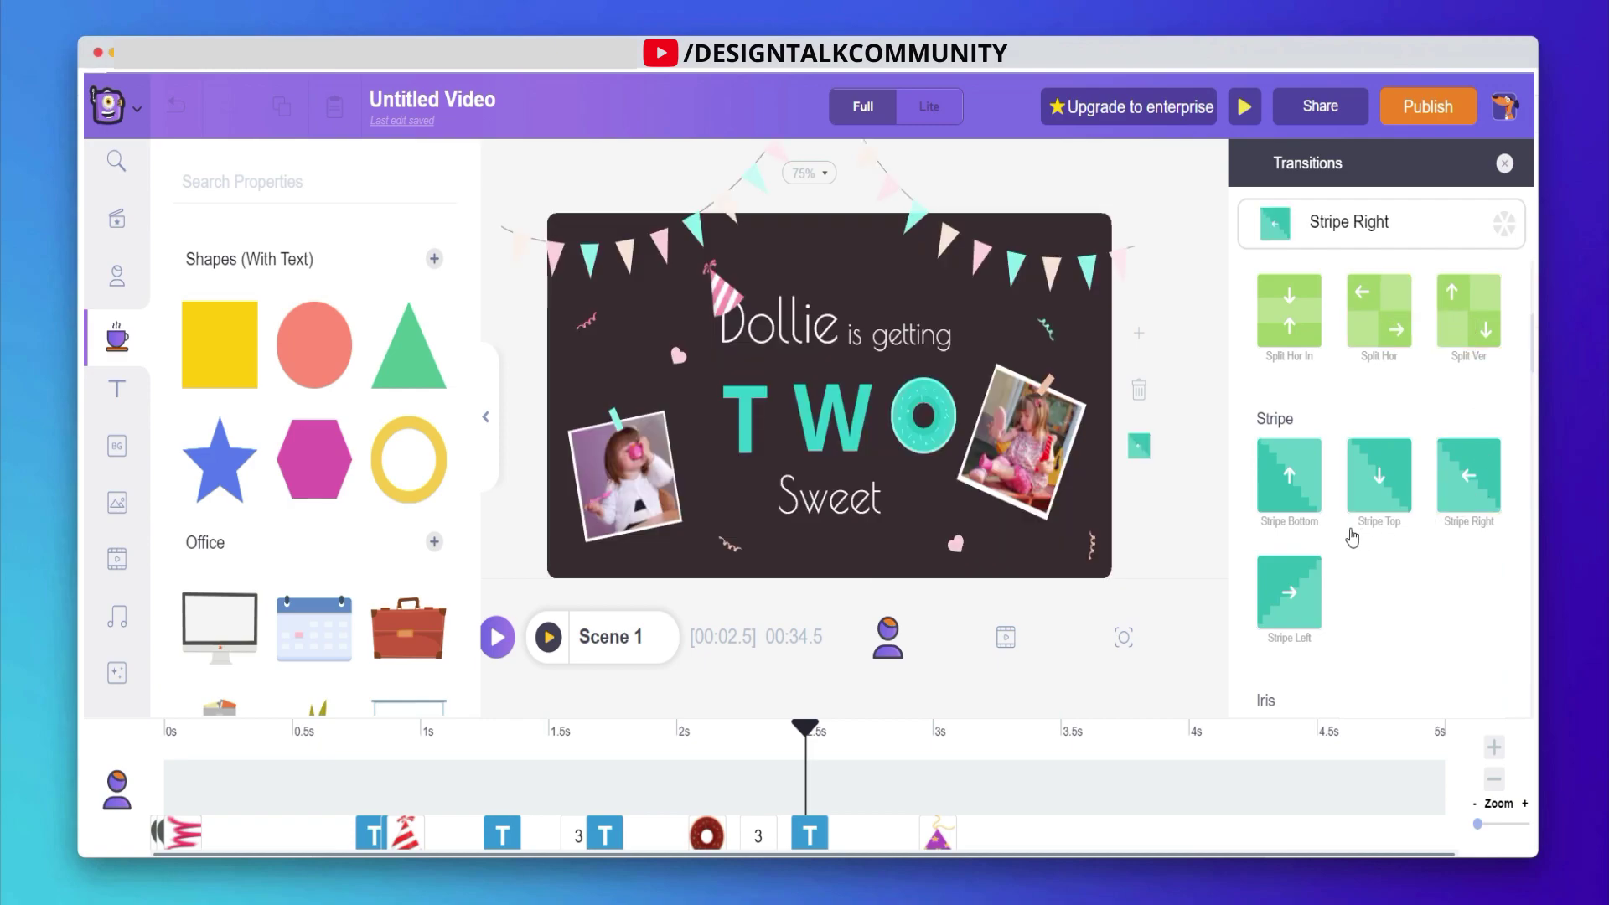
scroll(1349, 523, down, 6)
click(1311, 447)
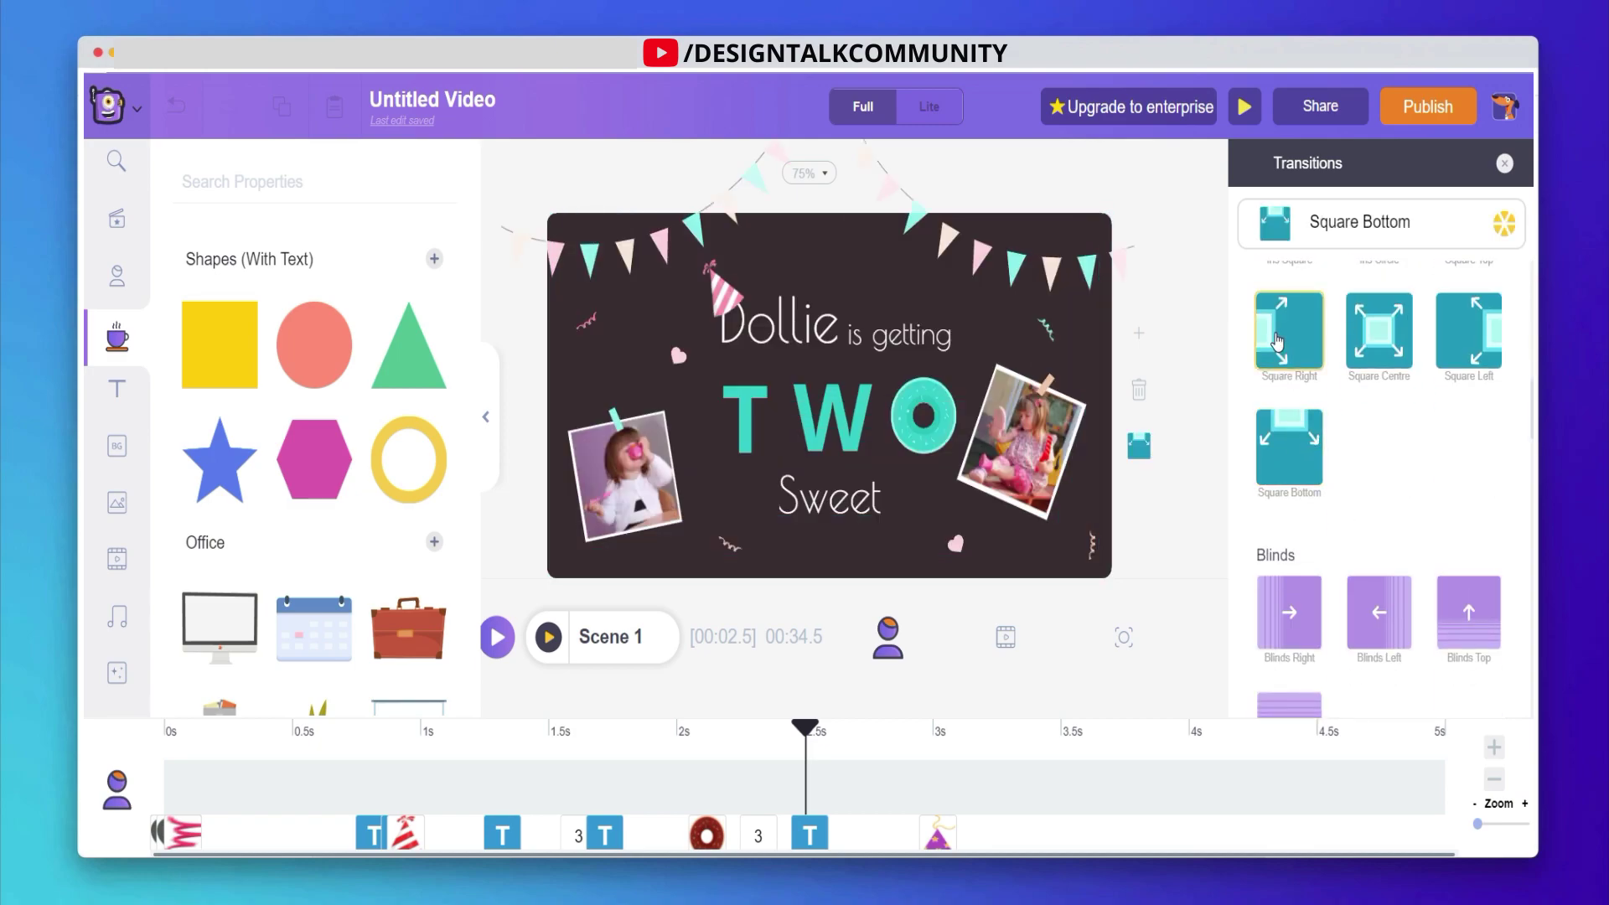
click(1277, 342)
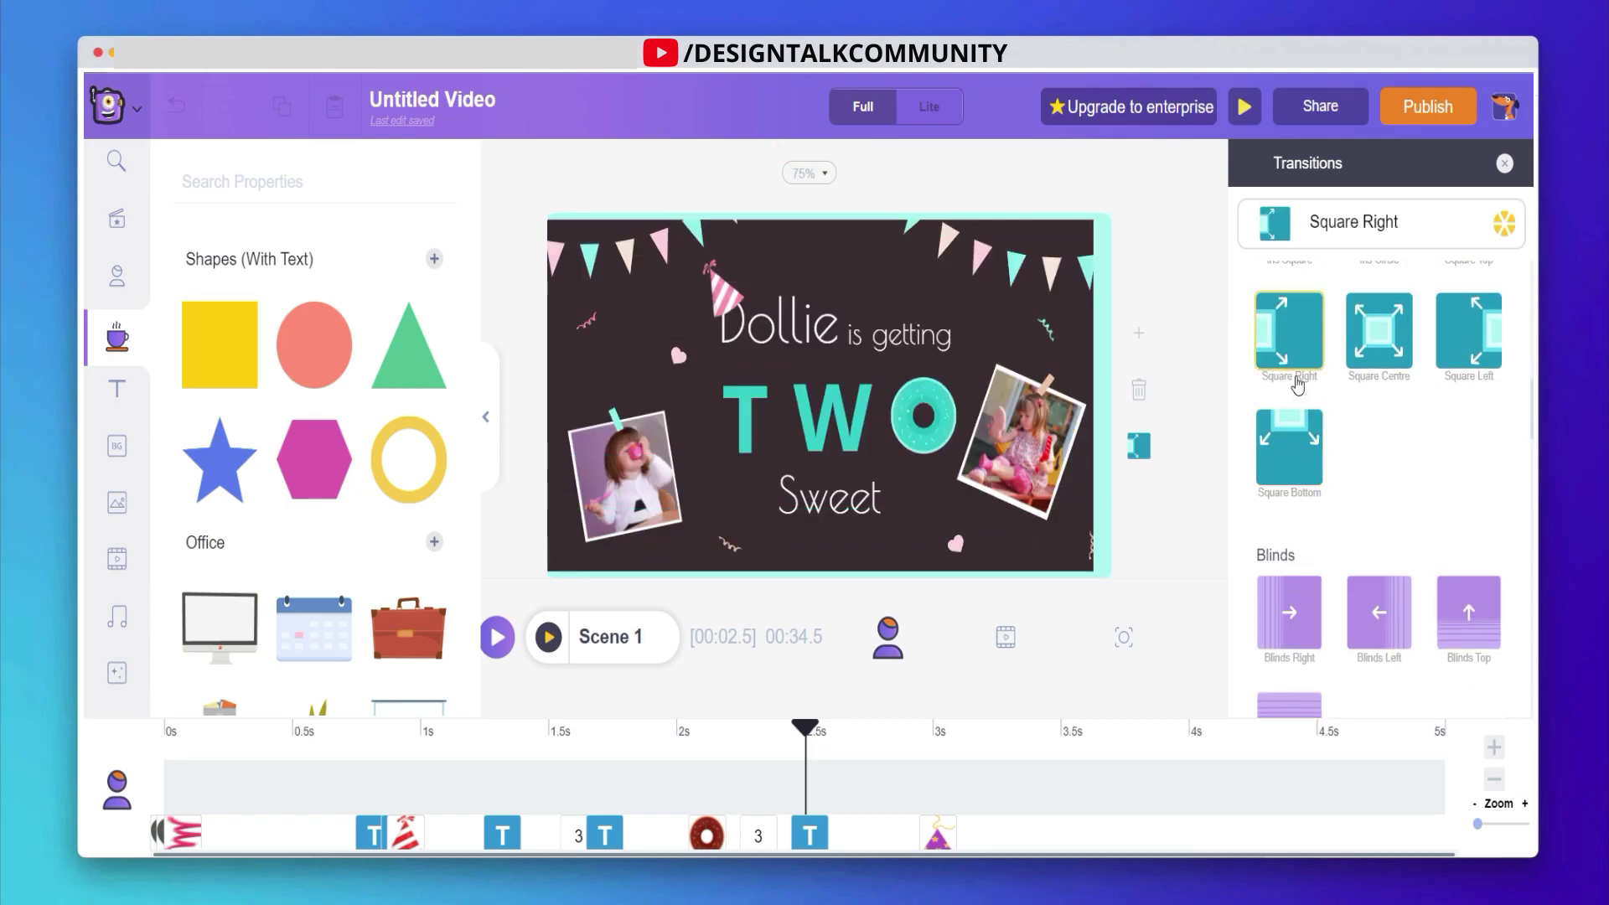
Step: Try the Wipe Top, Bubbles and Arrow Up transitions between Scene 1 and Scene 2
scroll(1330, 494, down, 1)
scroll(1330, 493, down, 3)
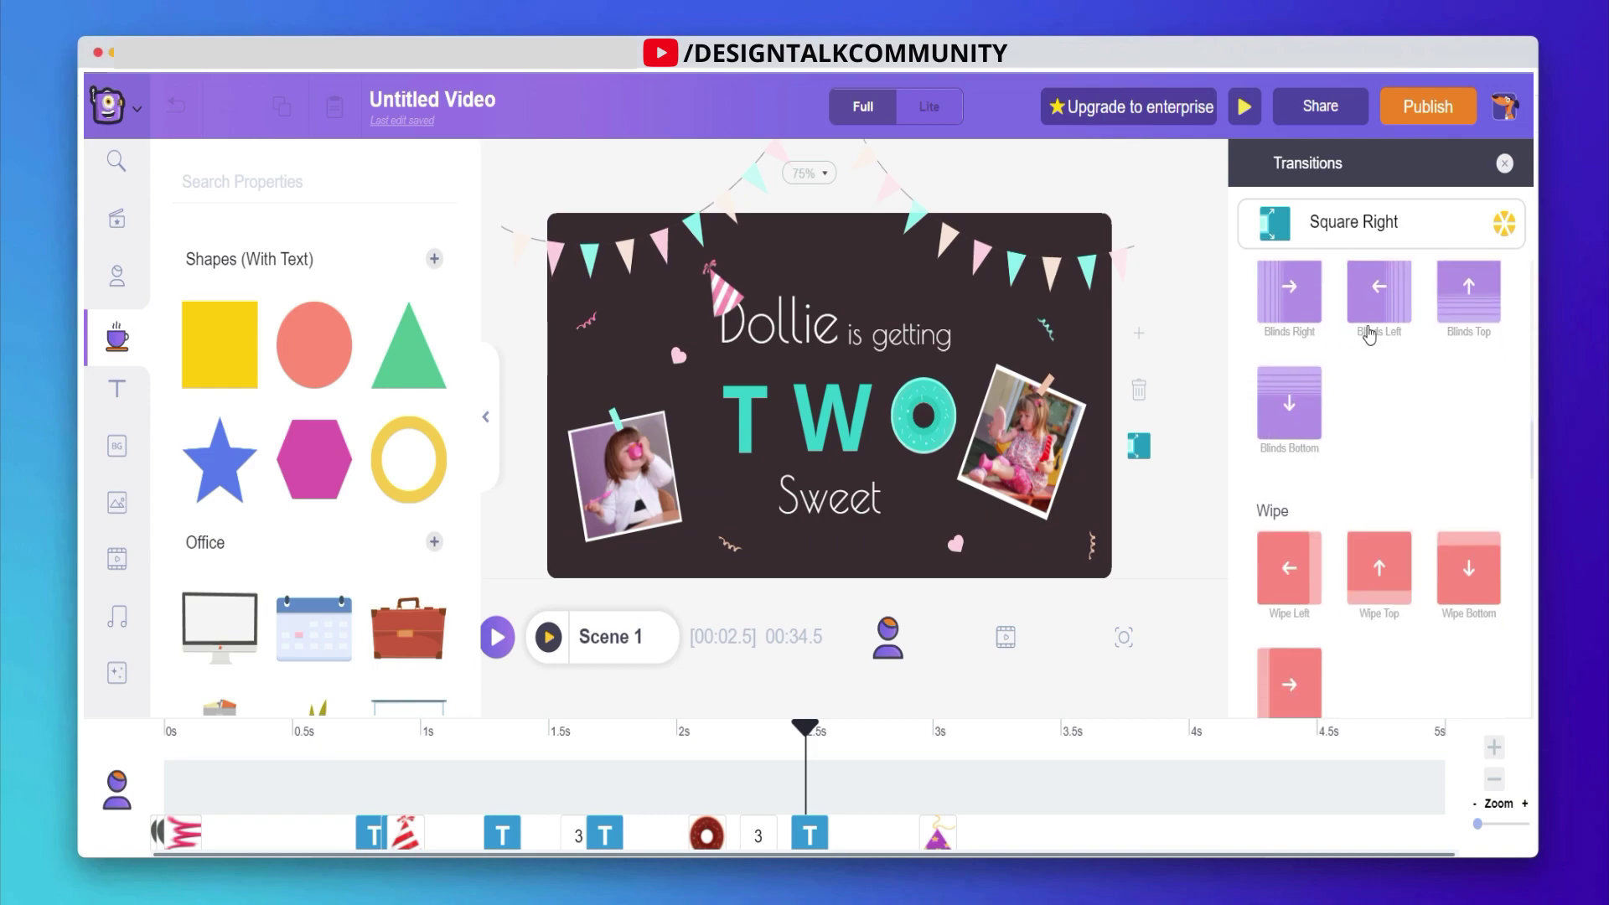
click(1386, 566)
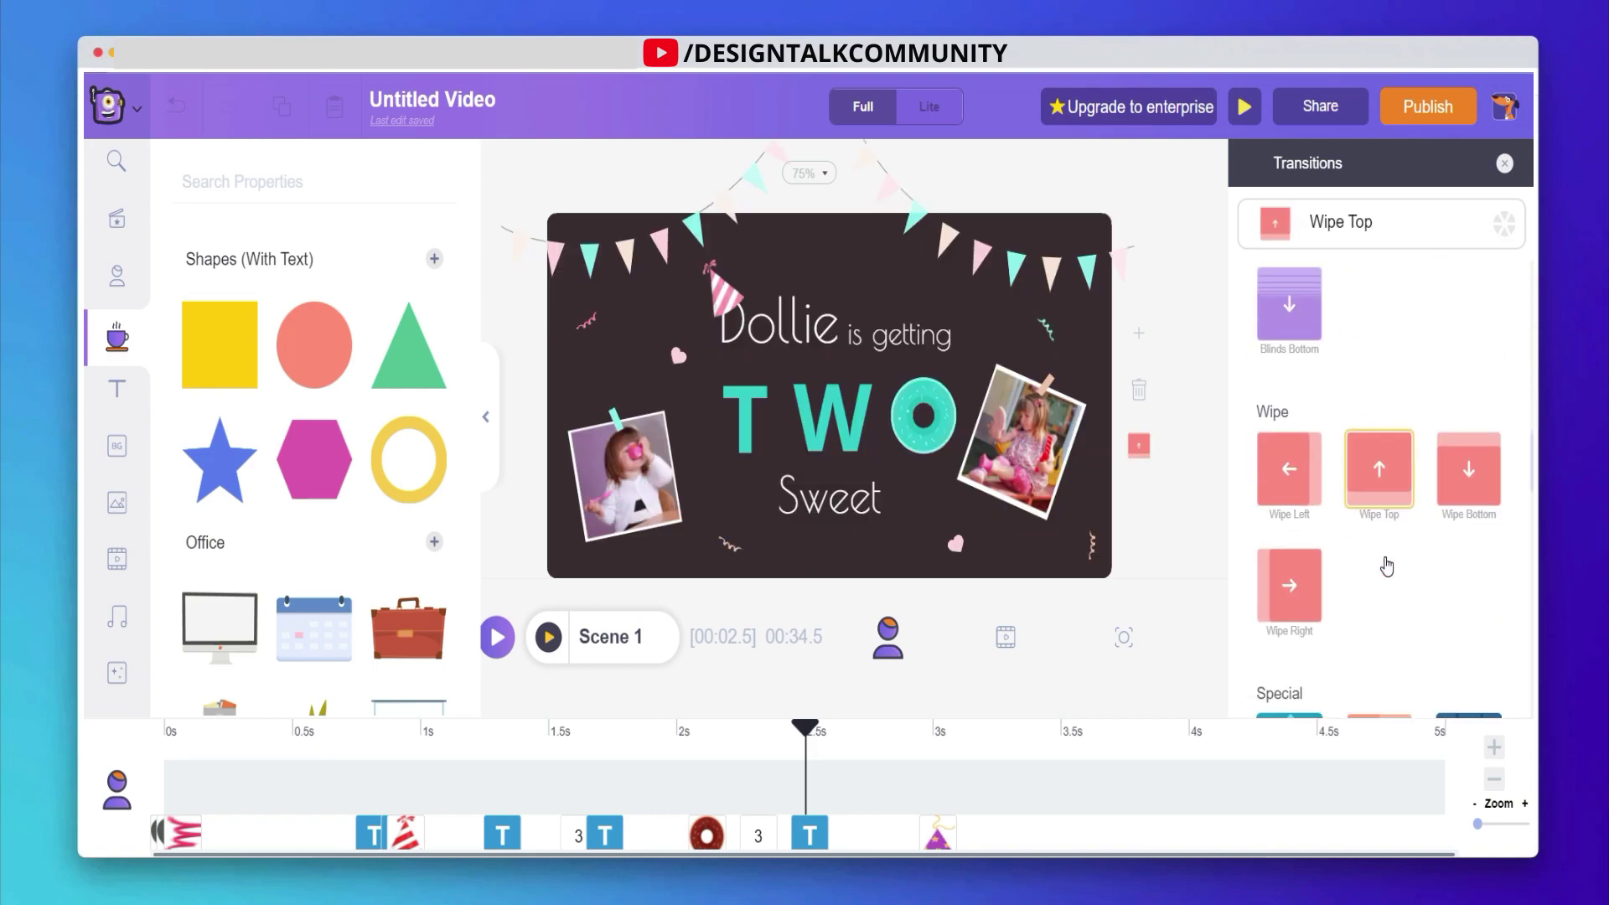
scroll(1387, 568, down, 4)
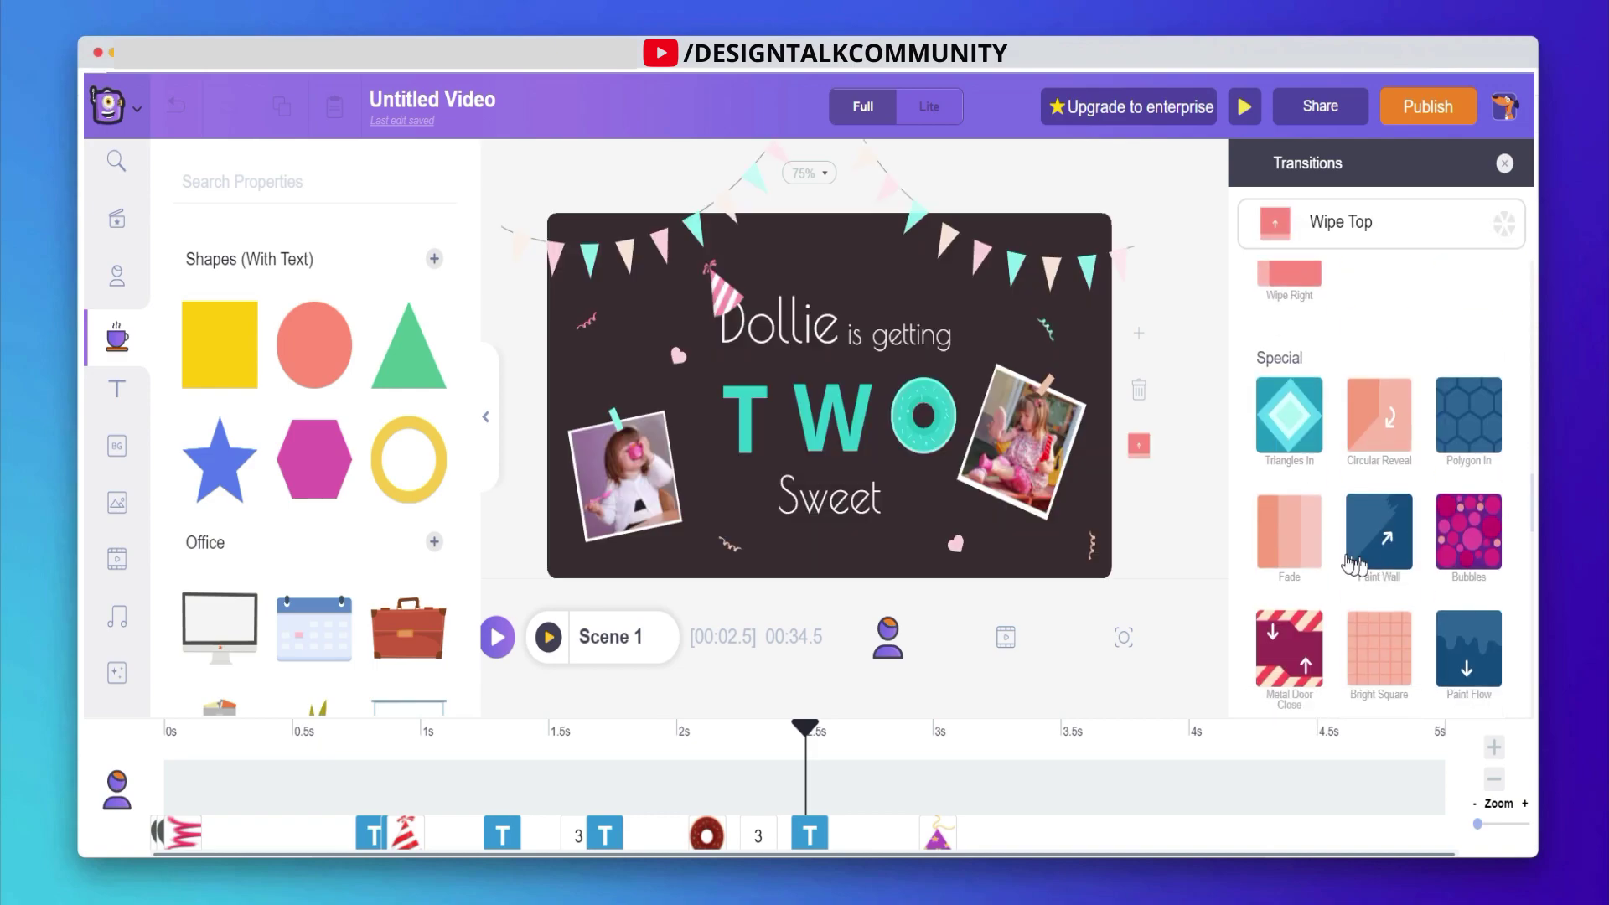
click(1469, 531)
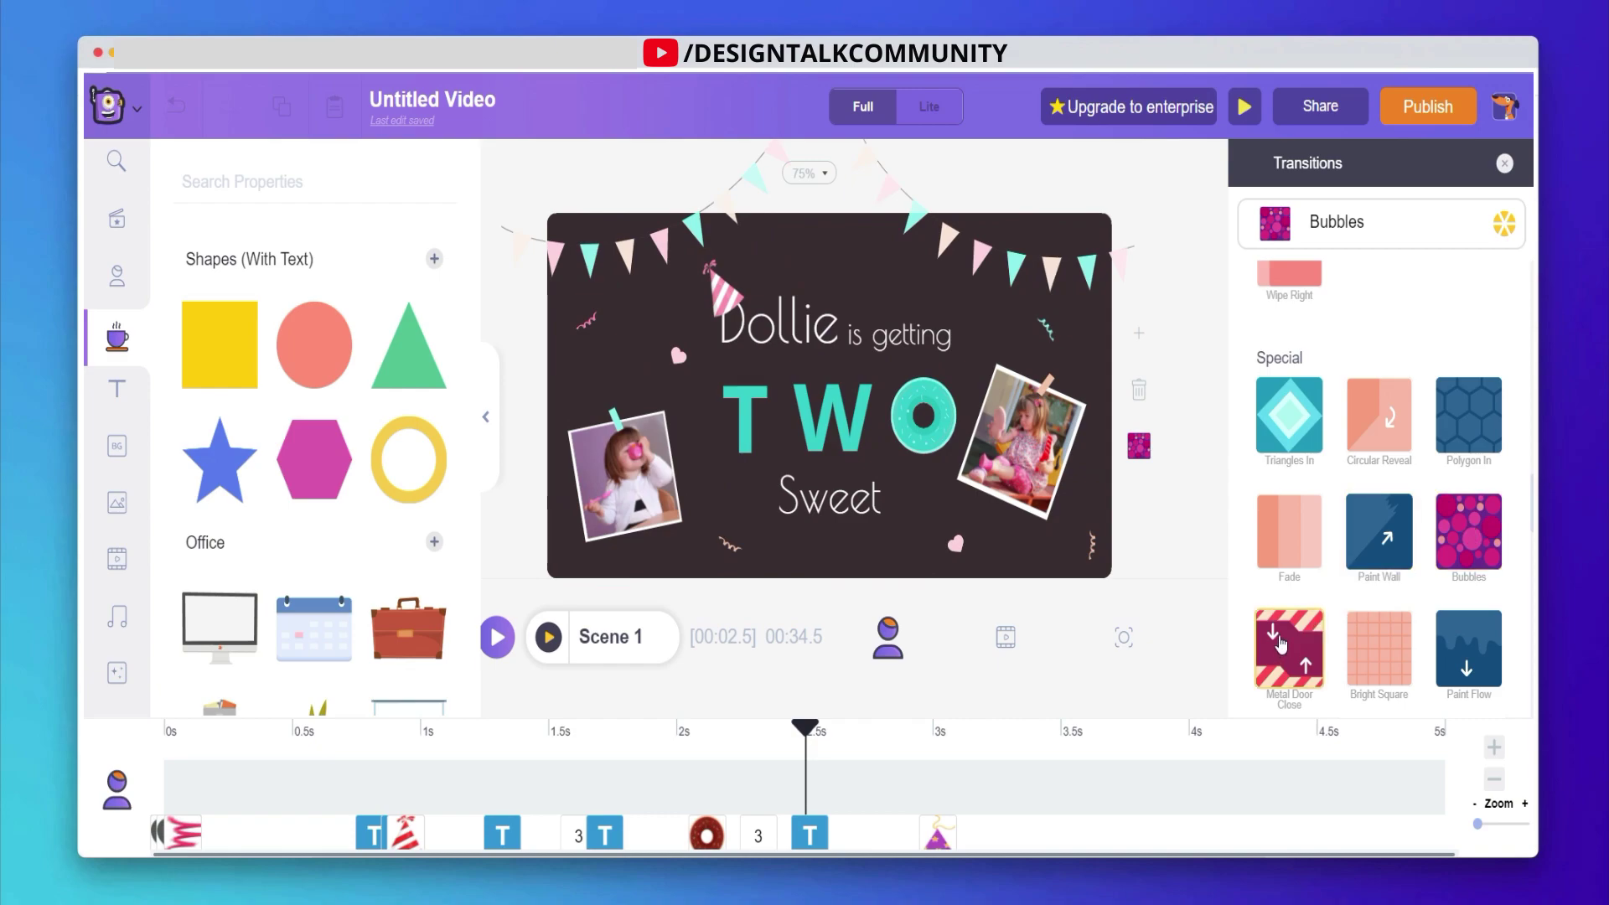
scroll(1378, 493, down, 4)
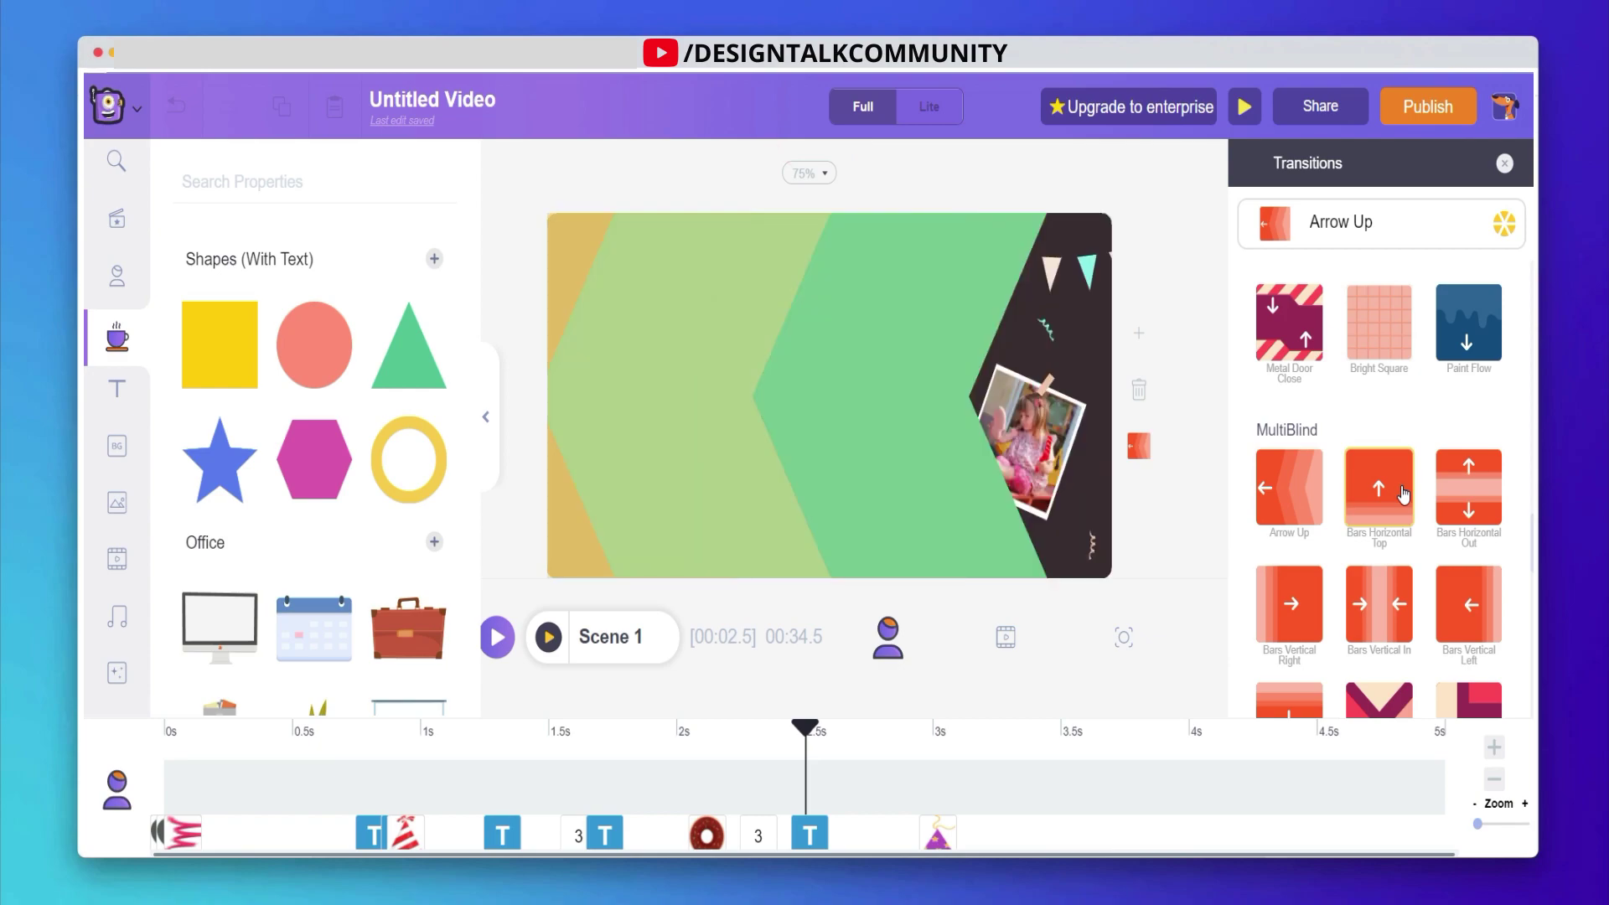
Step: Apply the Circles Right ripple transition between Scene 1 and Scene 2
scroll(1399, 482, down, 4)
scroll(1387, 465, down, 4)
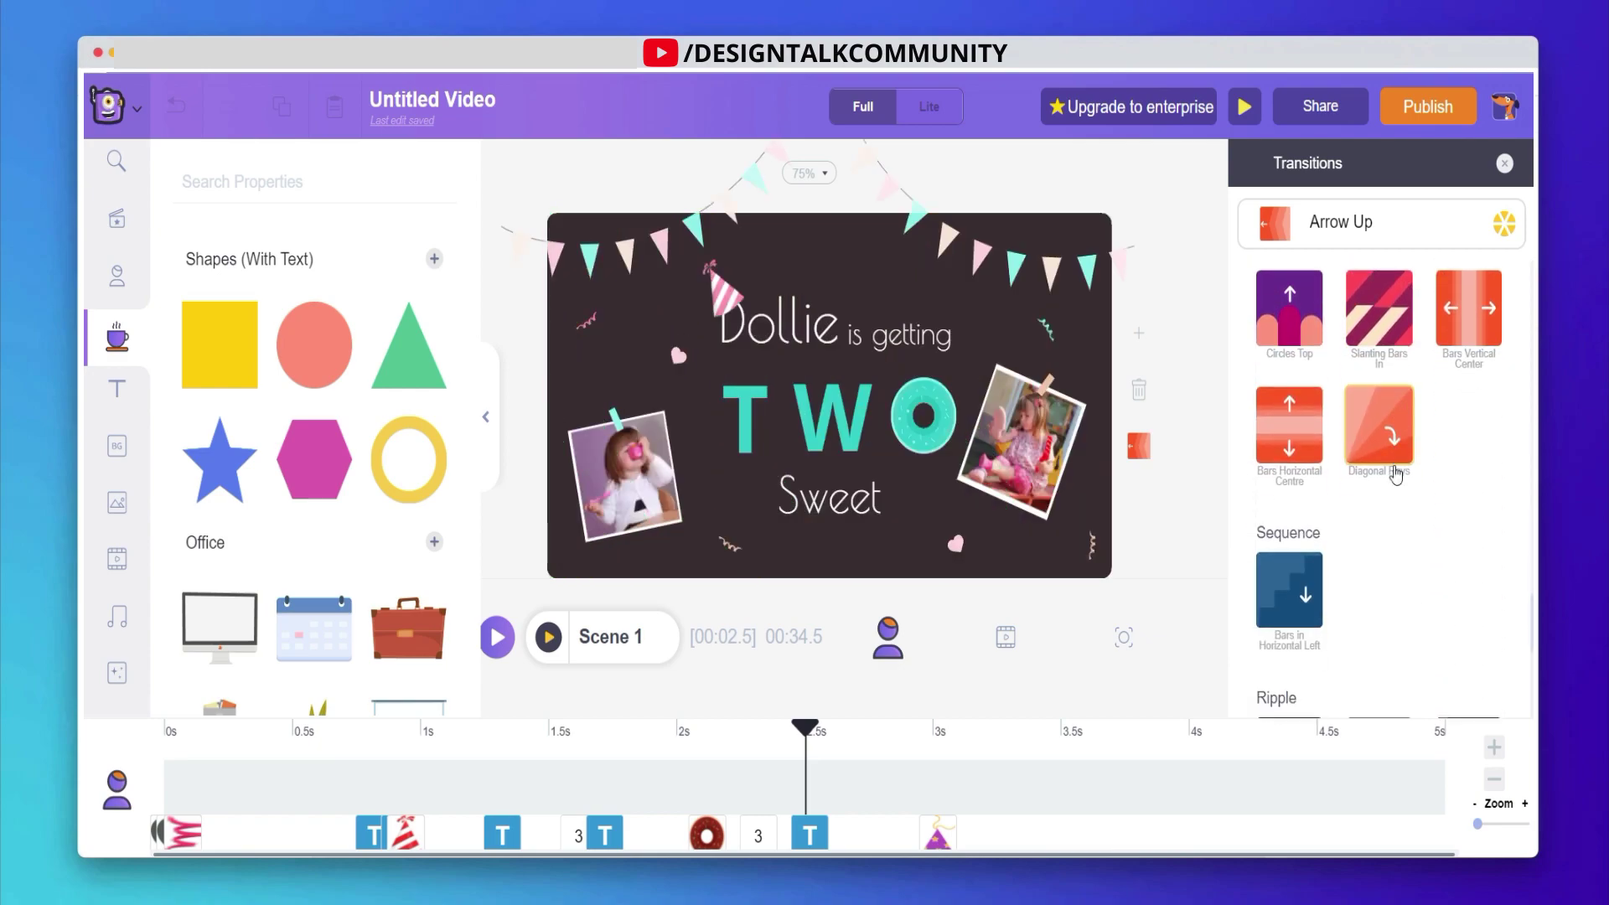
scroll(1378, 467, down, 1)
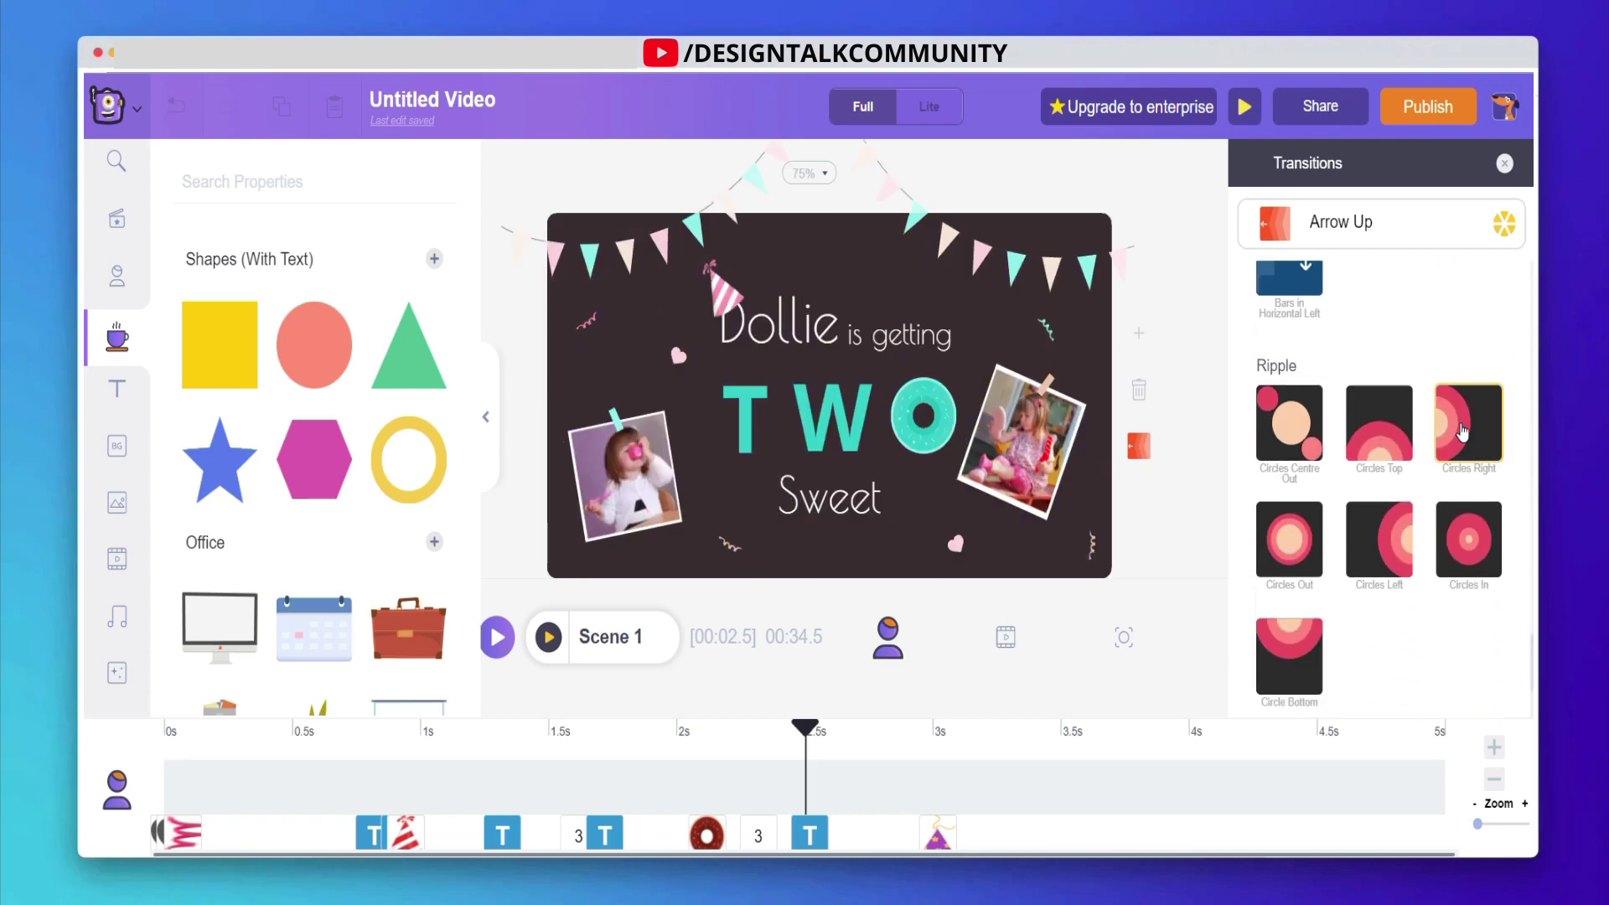
click(1462, 432)
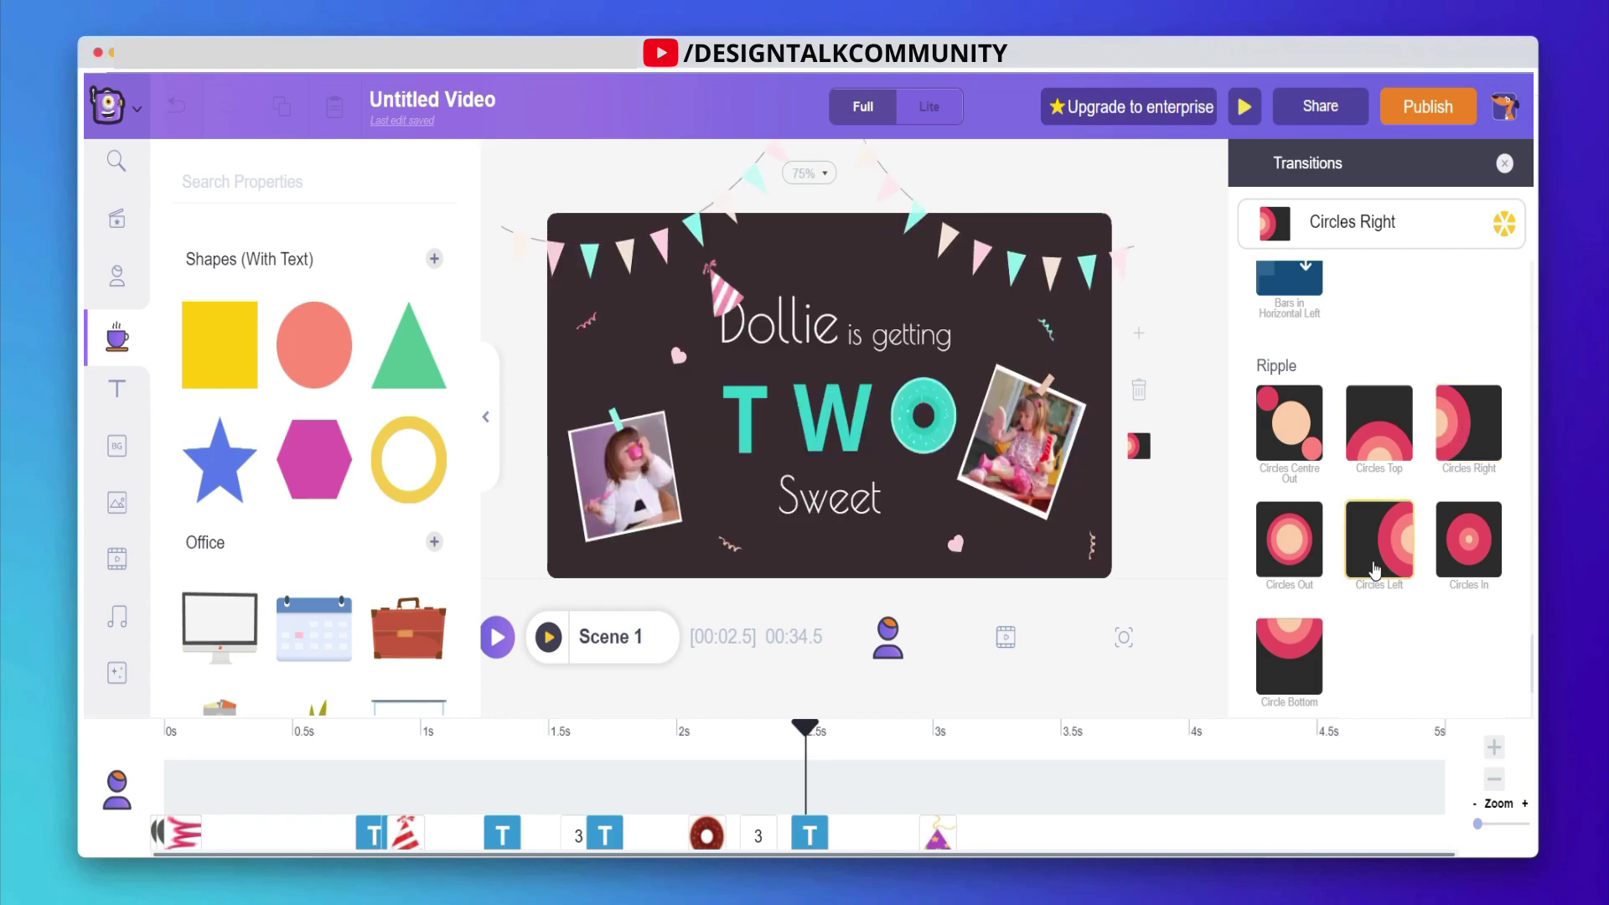
scroll(1375, 570, down, 4)
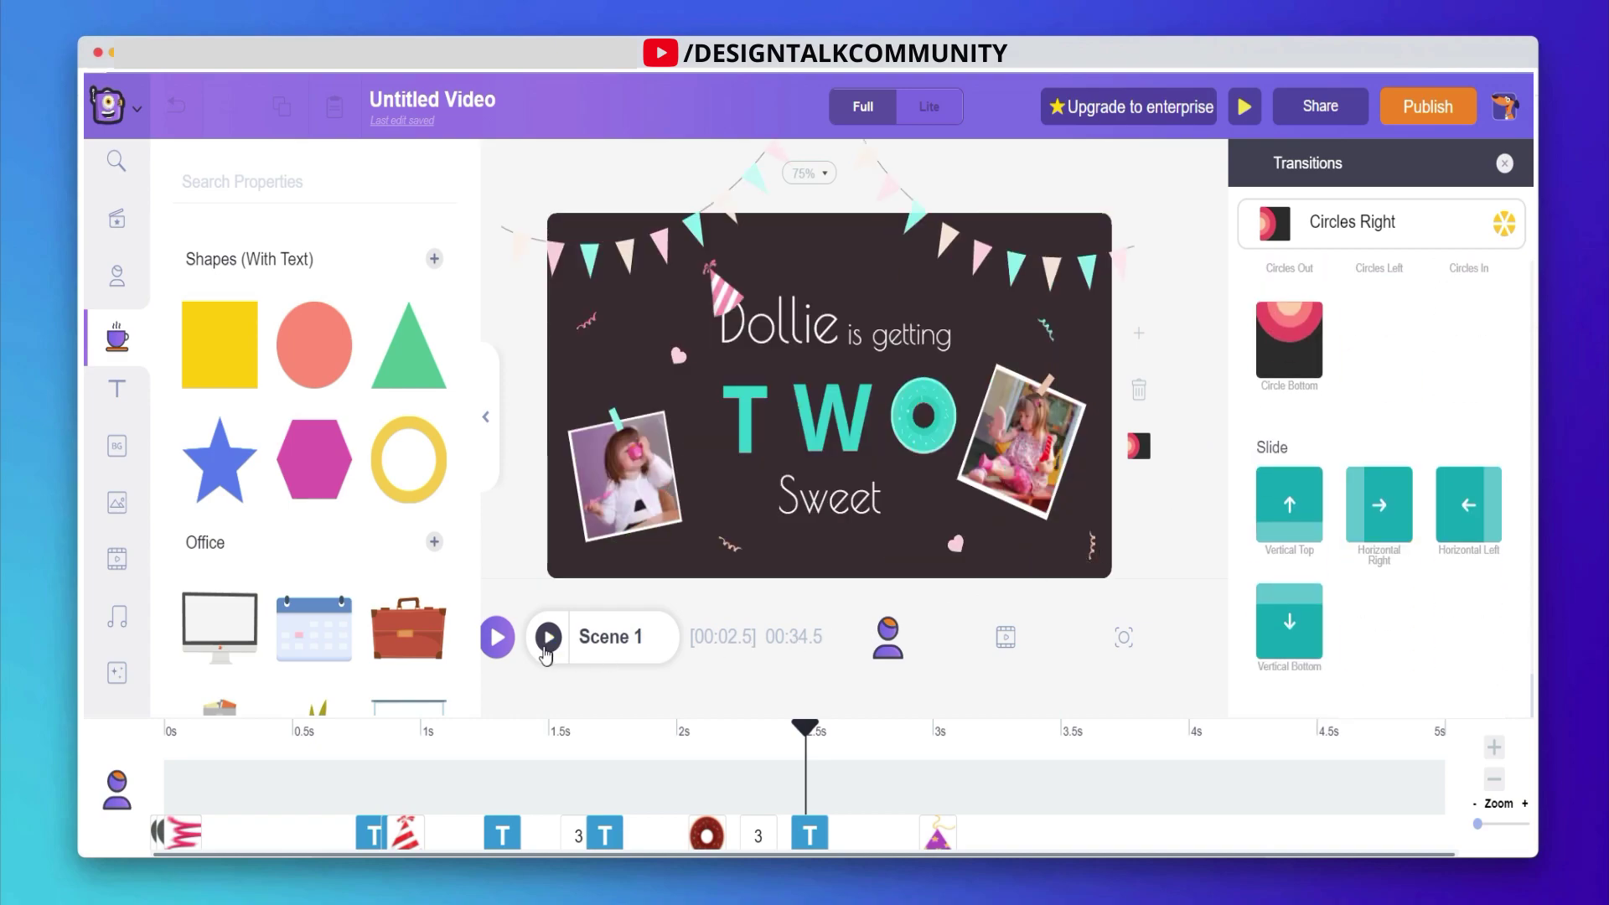